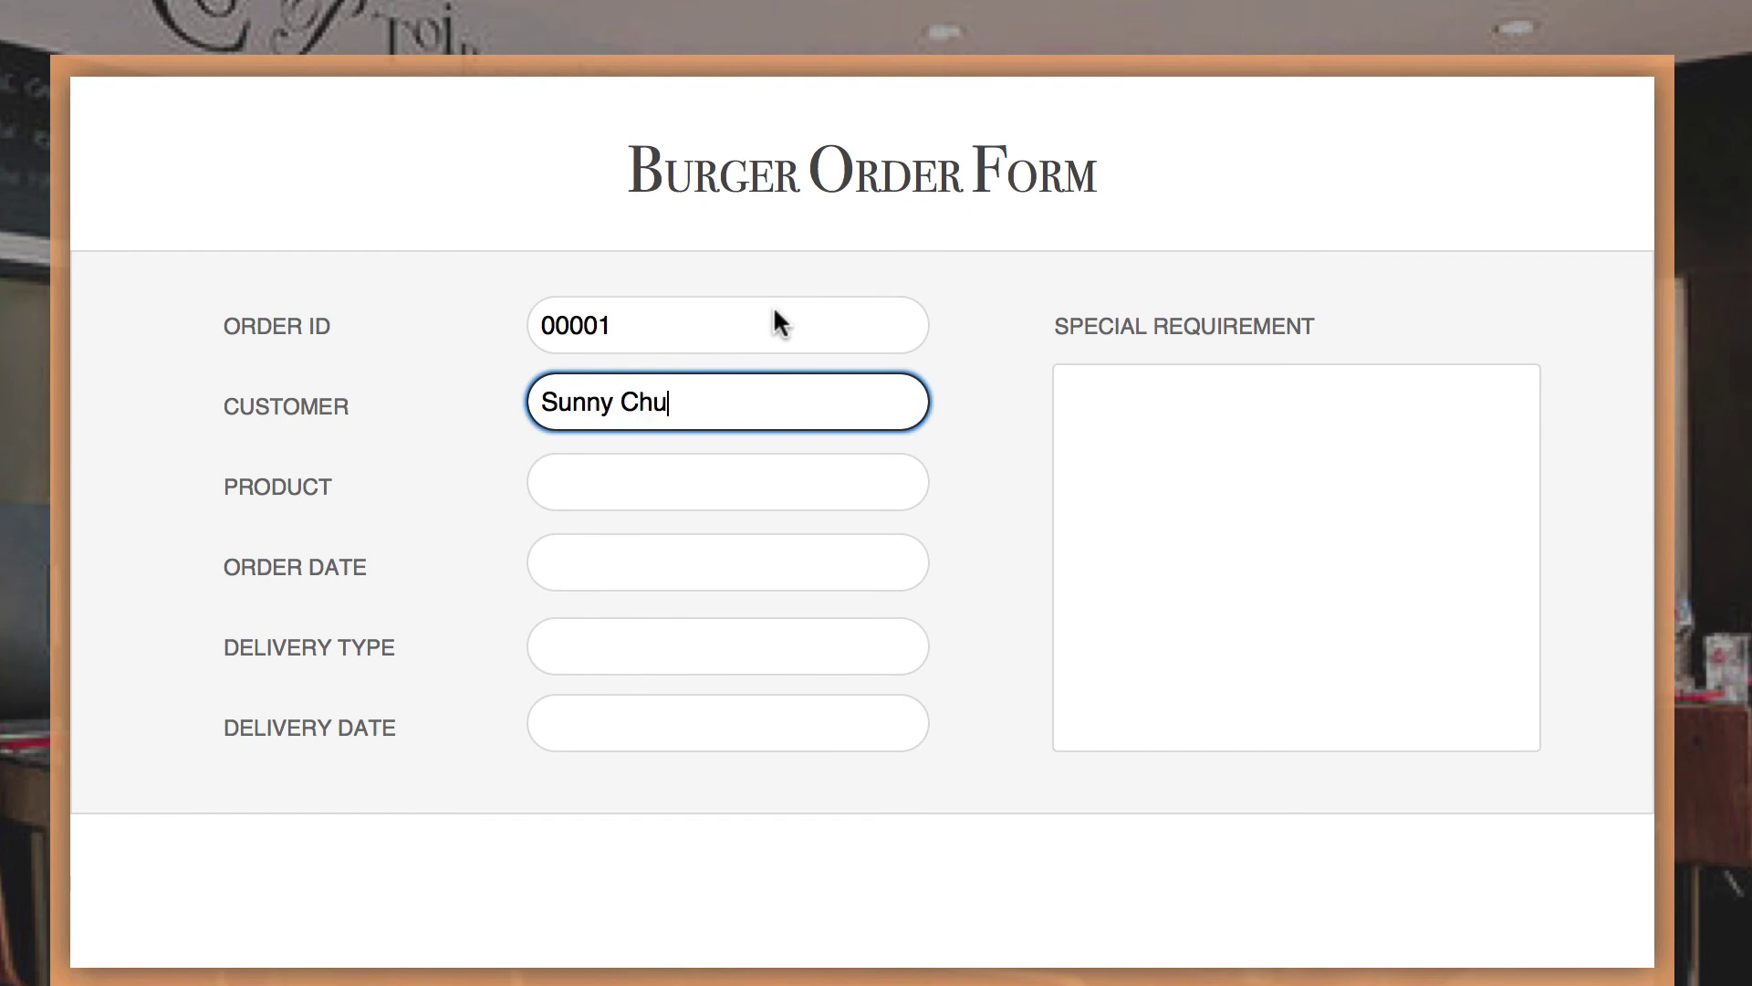
# - Move from Customer to the Product field and type 'Cheese'
pyautogui.press('Tab')
pyautogui.write('Cheese')
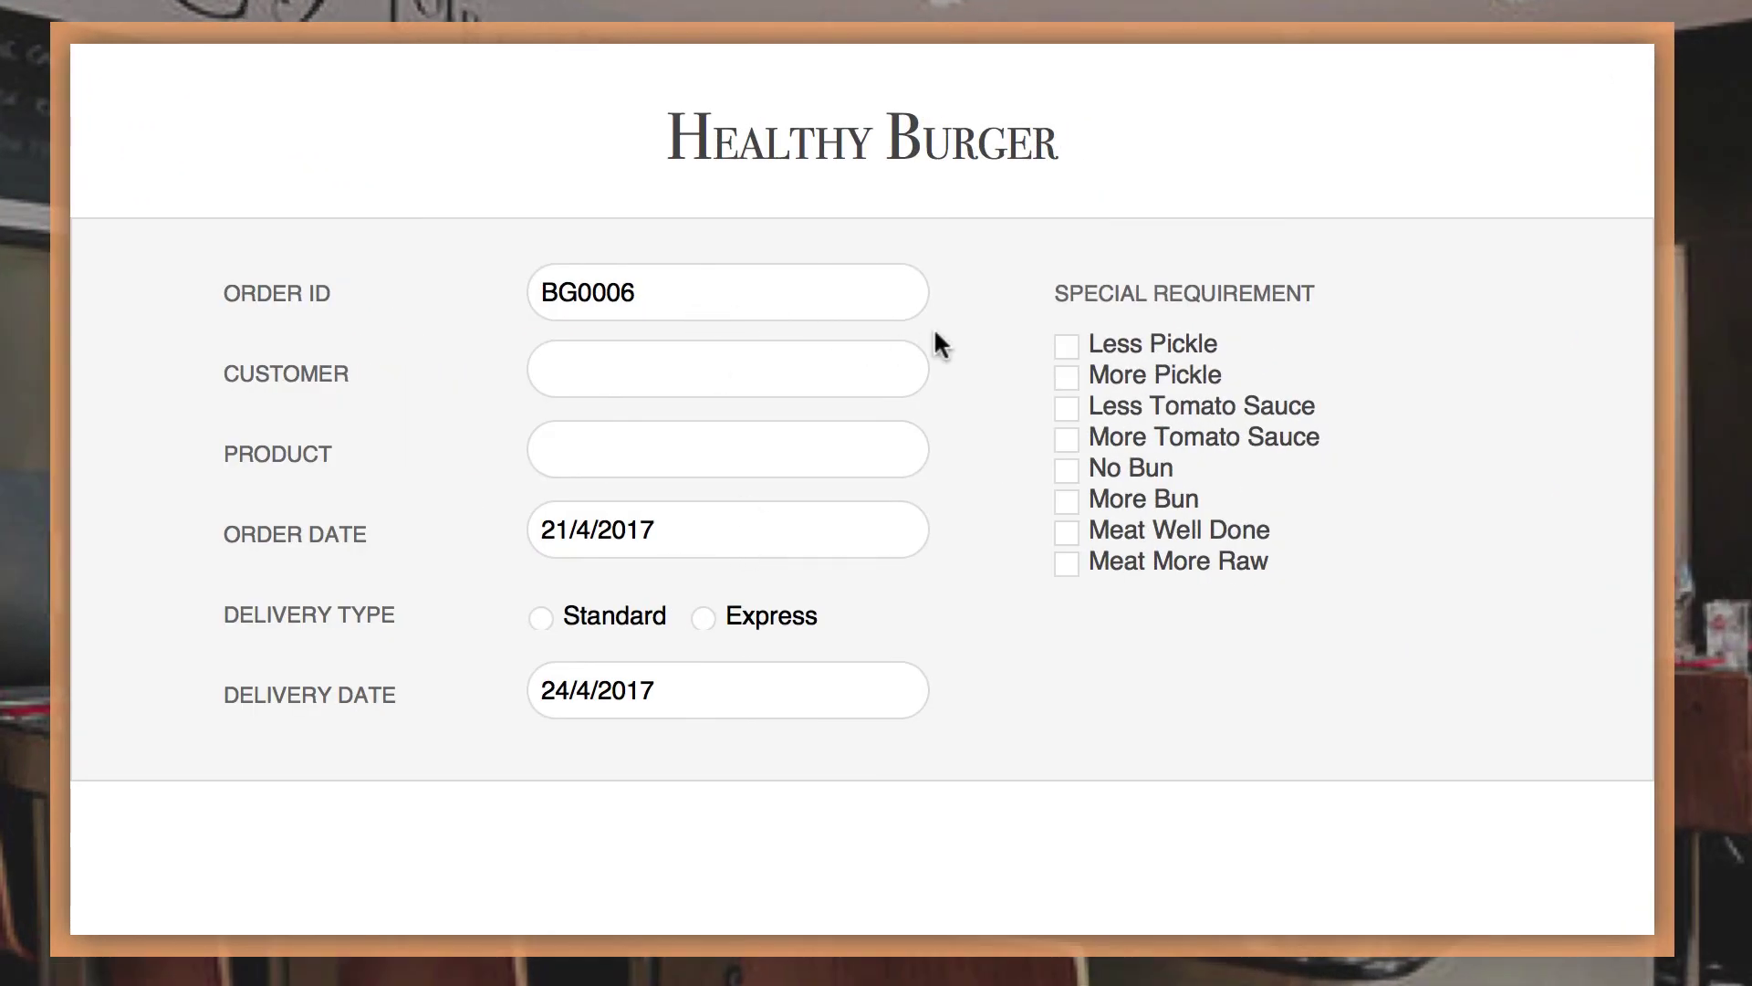
# - Set product Cheese Burger, order date 12 April 2017, Less Pickle, and Express delivery
pyautogui.click(848, 435)
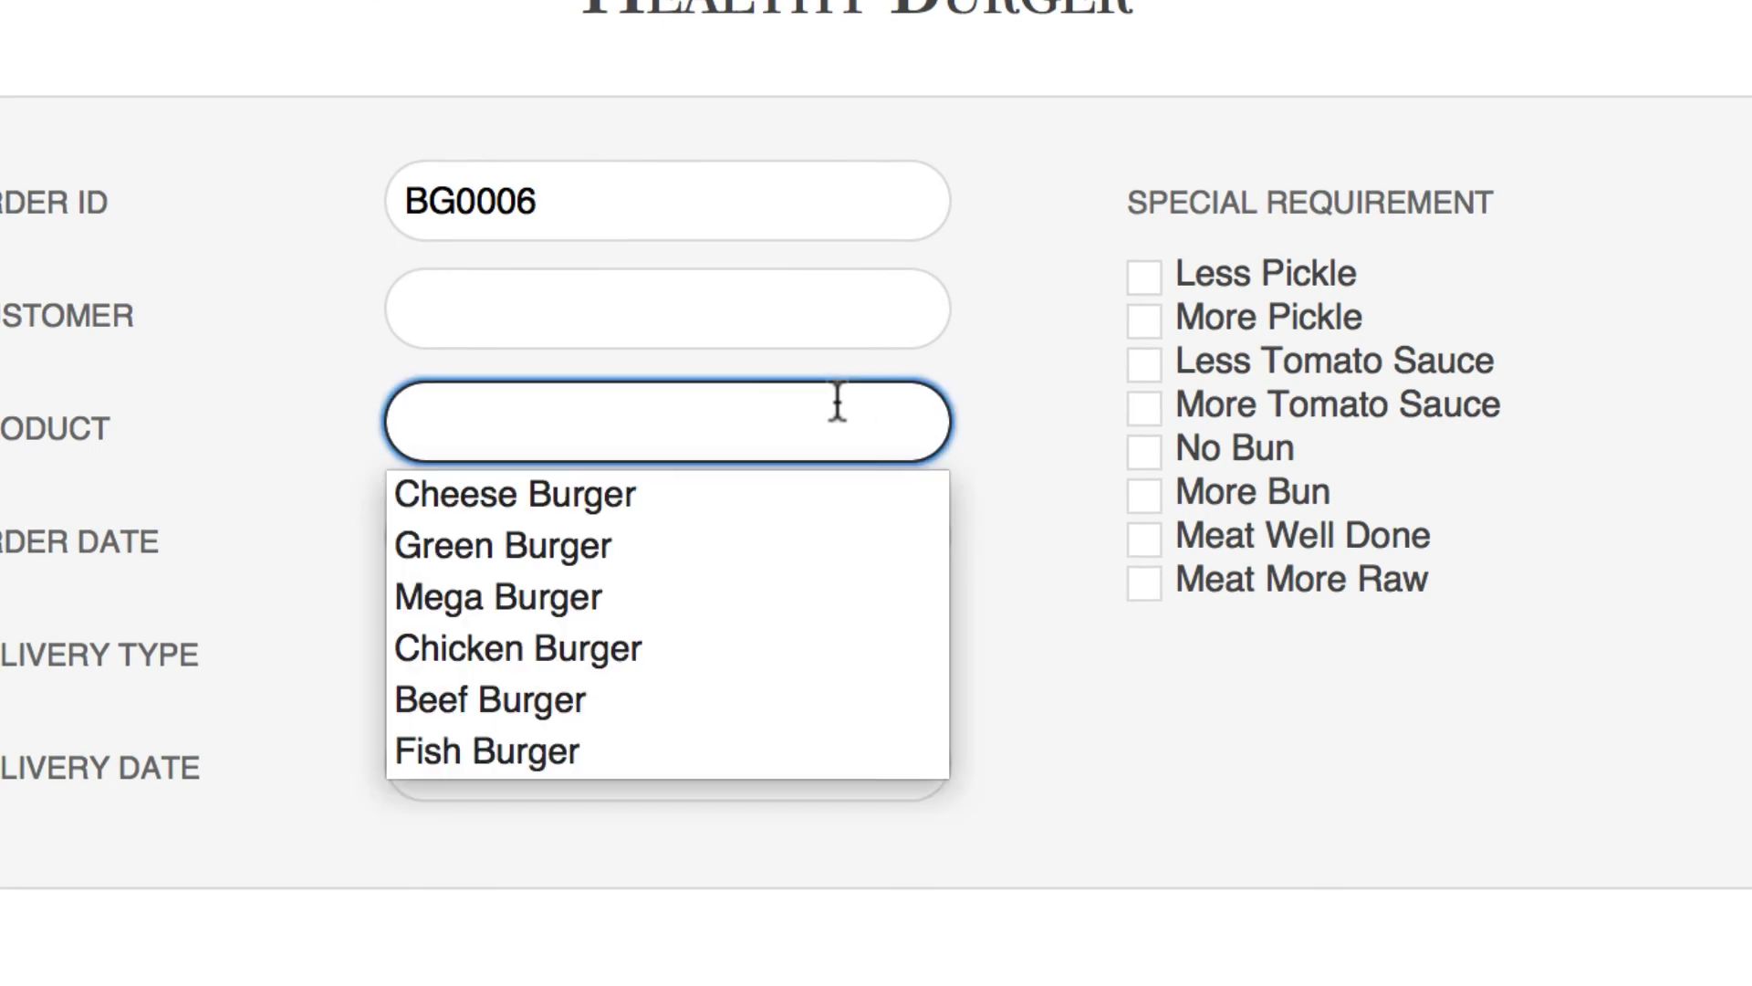
pyautogui.click(598, 494)
pyautogui.press('Tab')
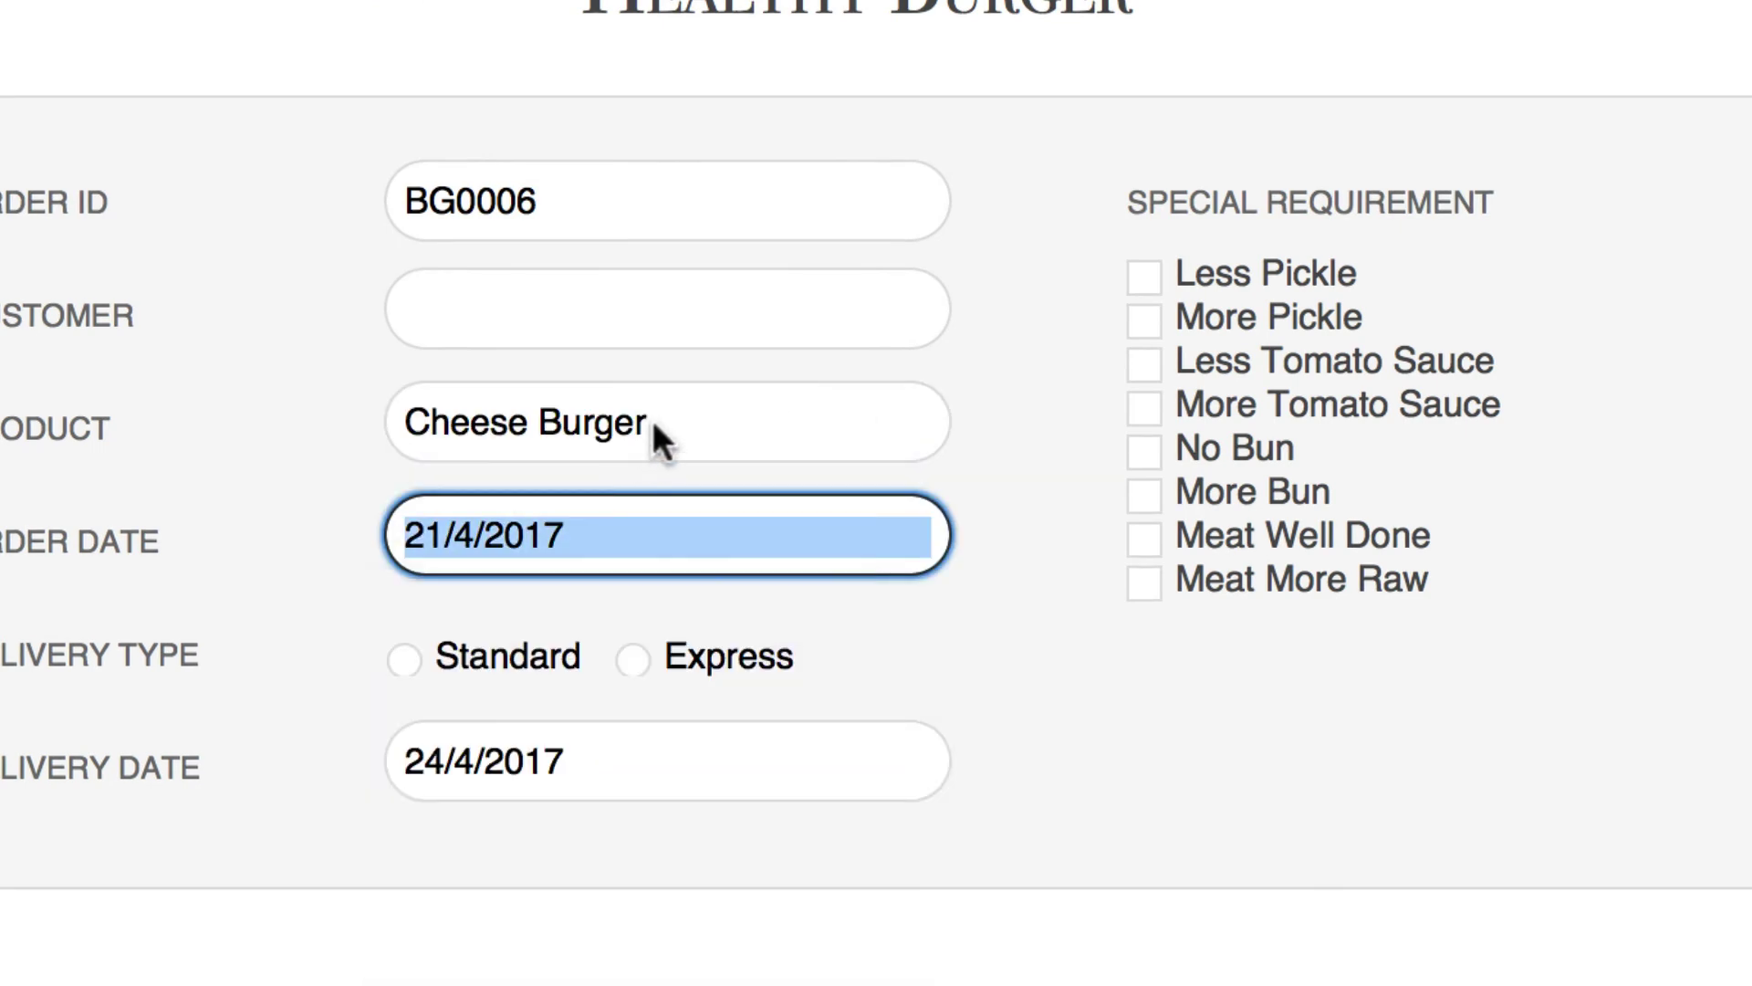
pyautogui.click(686, 505)
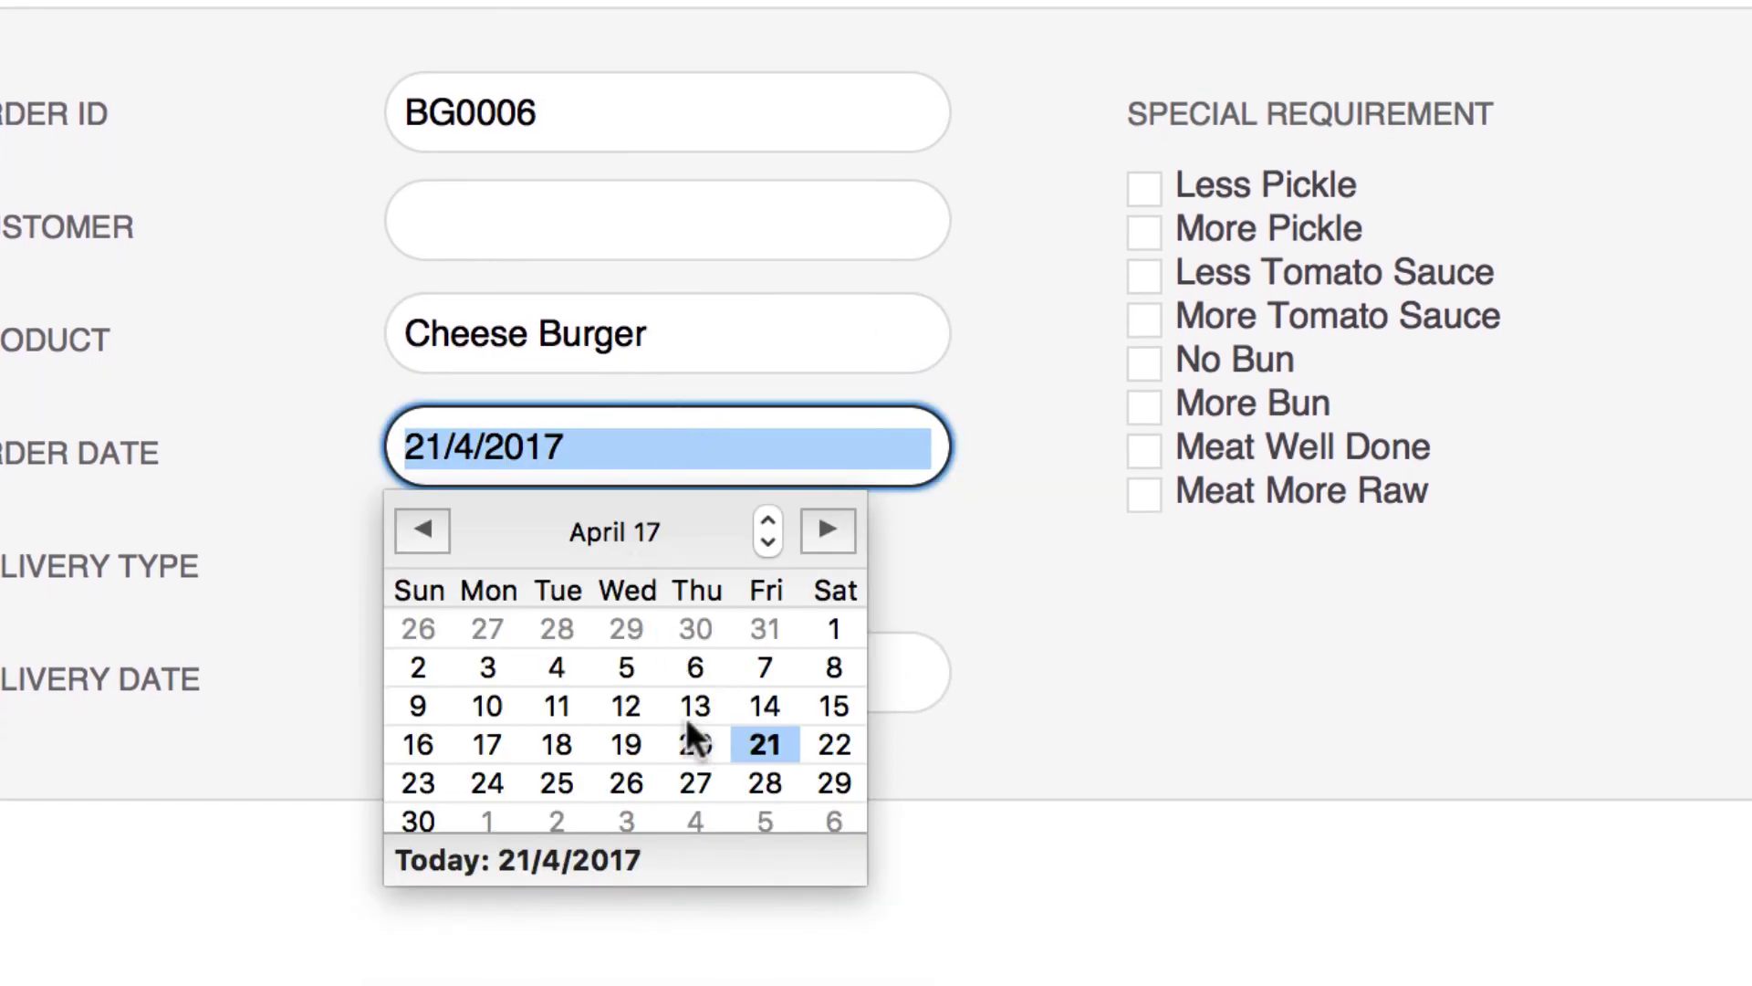
pyautogui.click(604, 707)
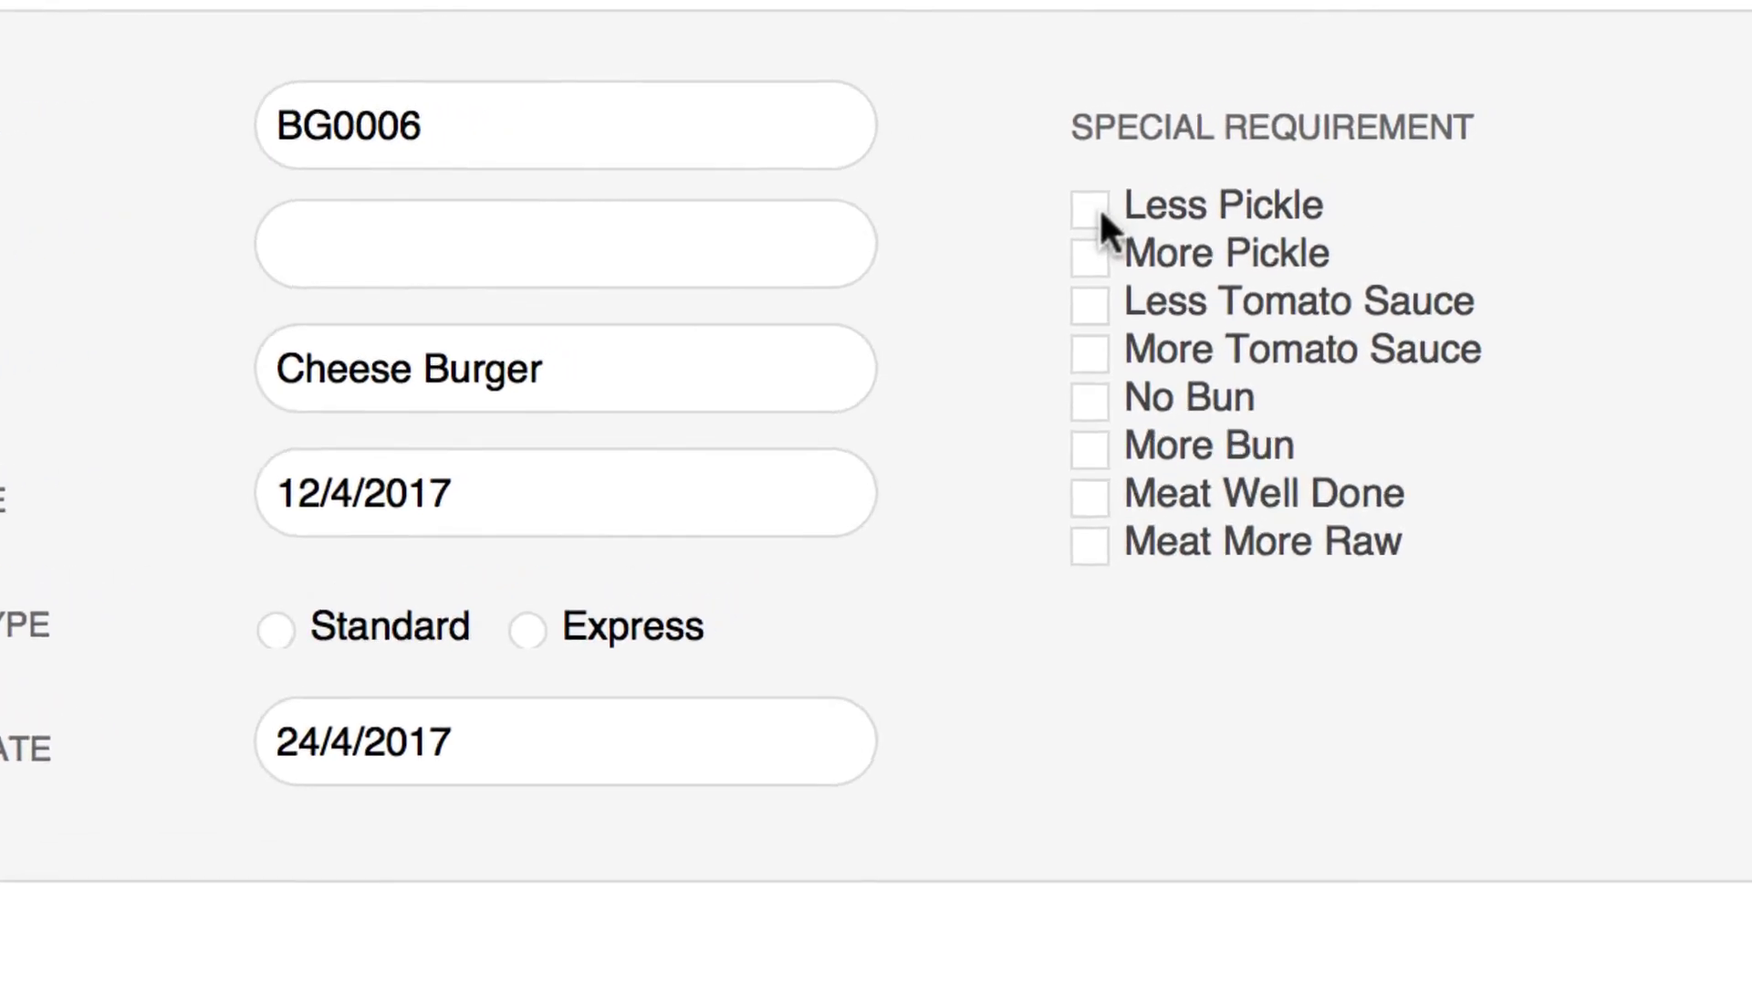
pyautogui.click(1095, 210)
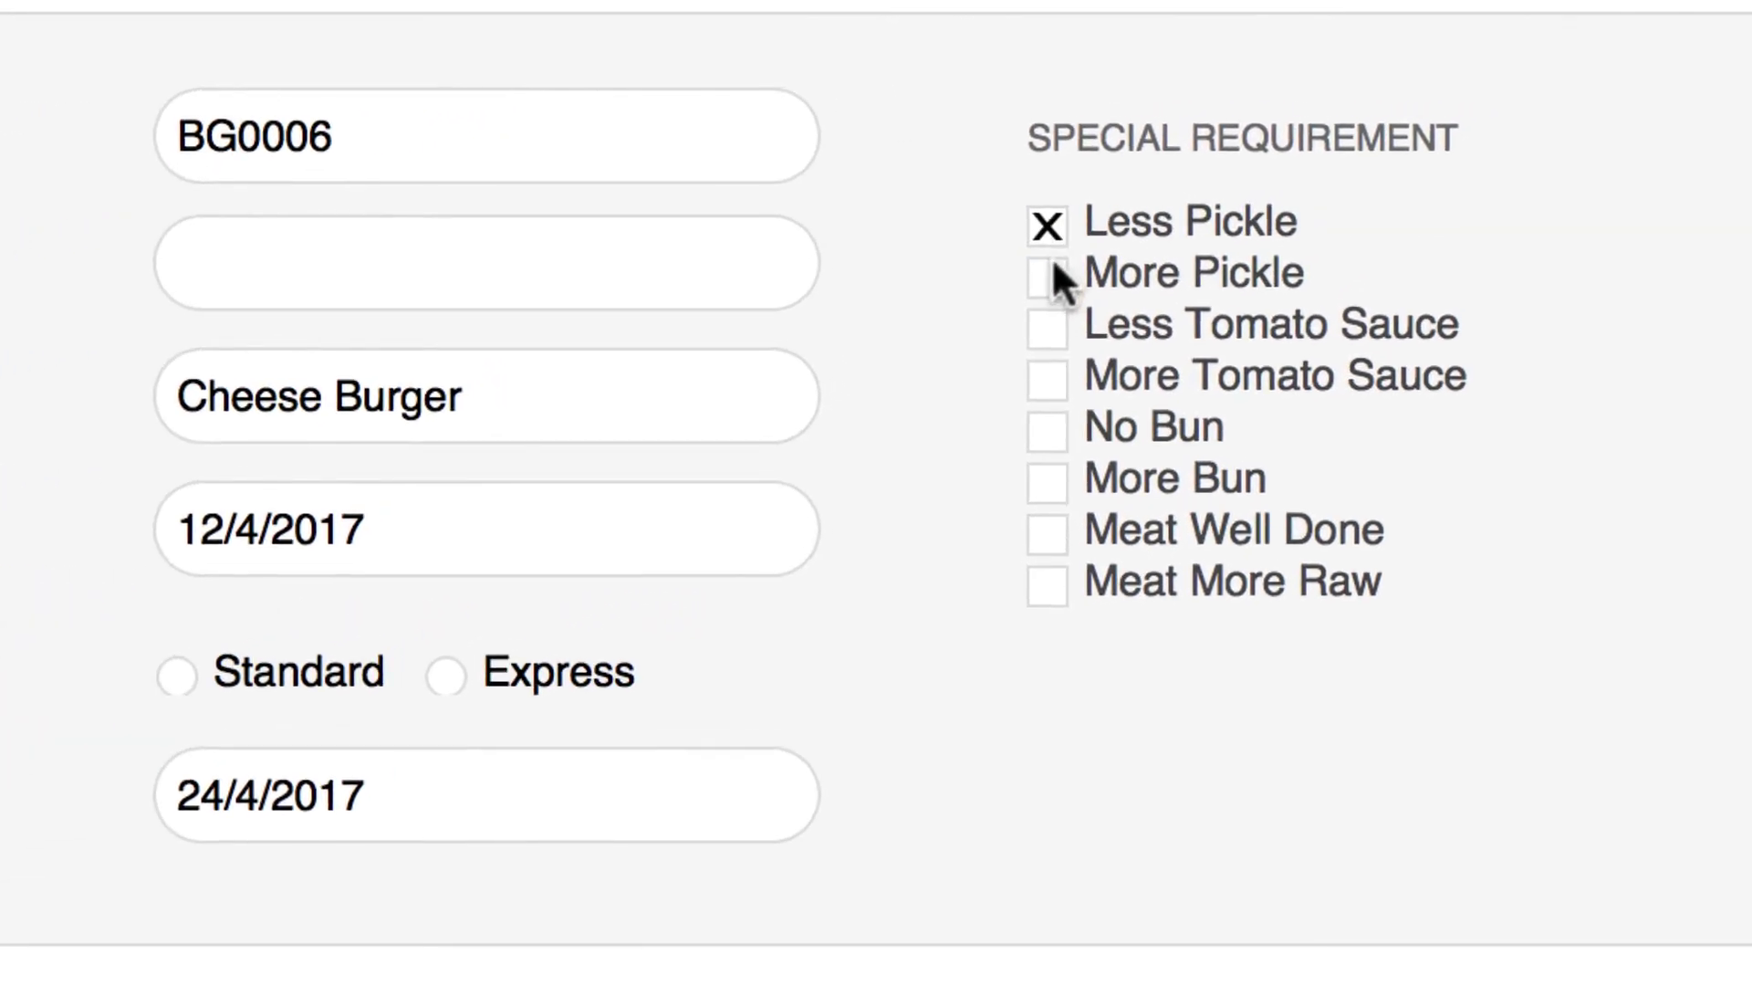
pyautogui.click(631, 664)
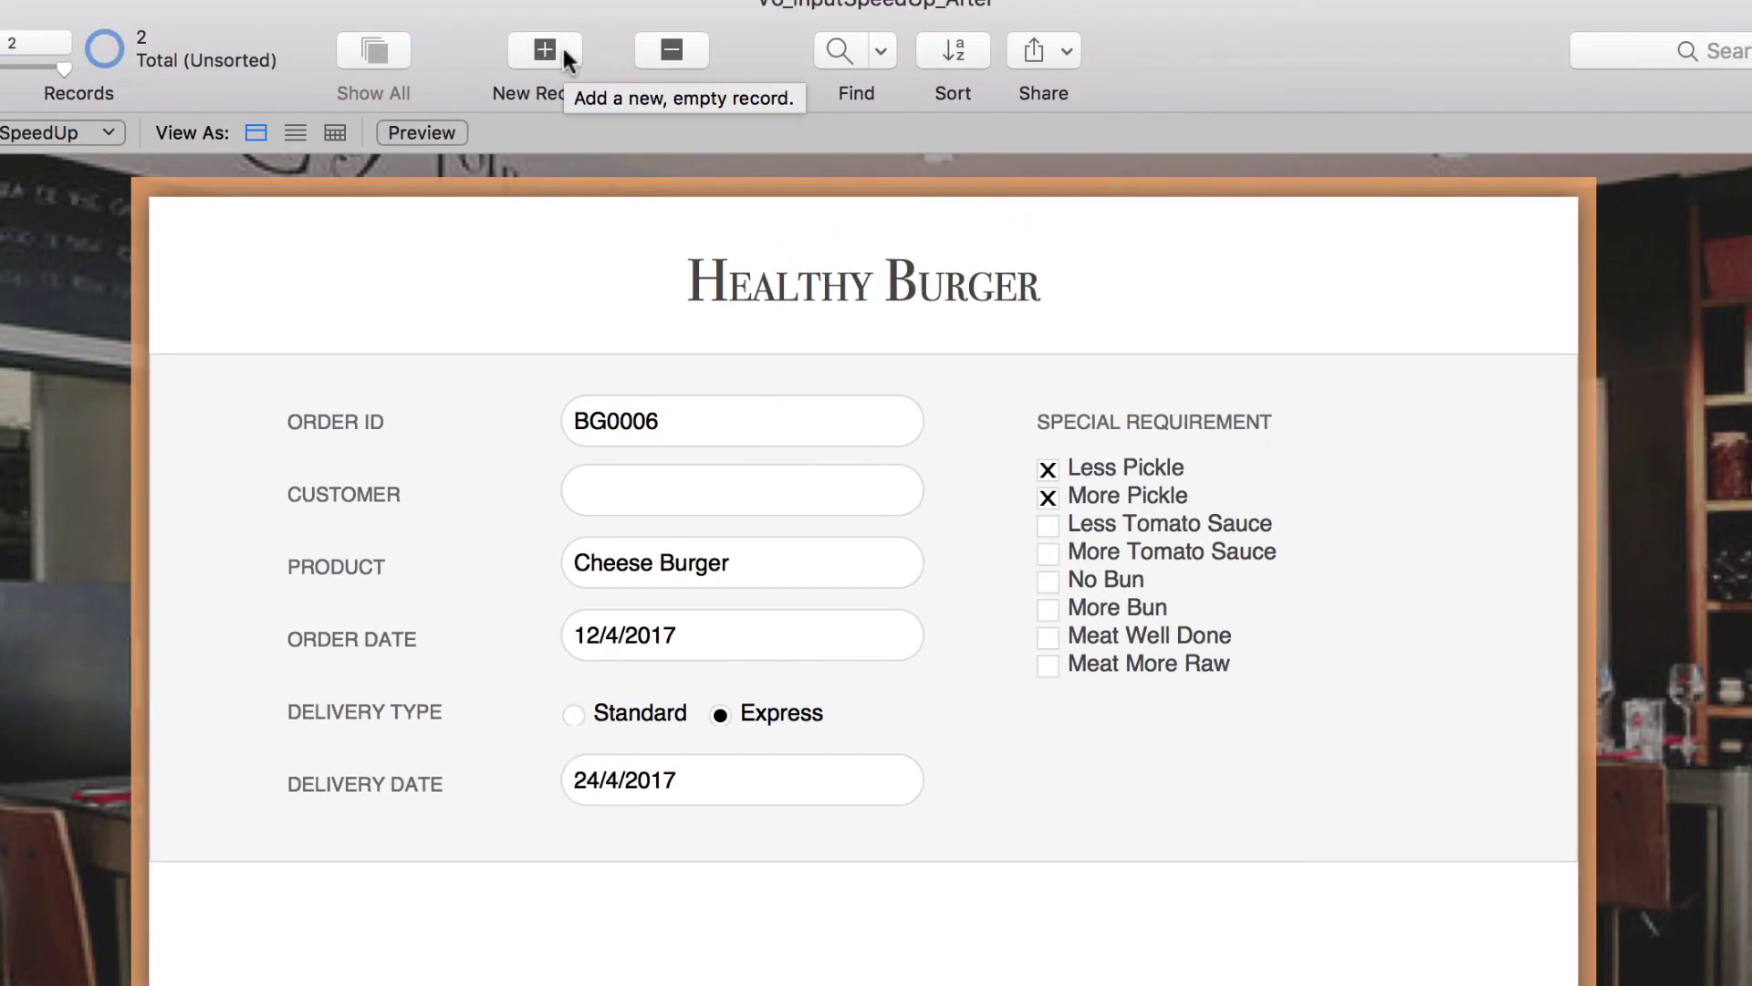
# - Create new order record BG0007 and bring up its Order Date calendar
pyautogui.click(564, 52)
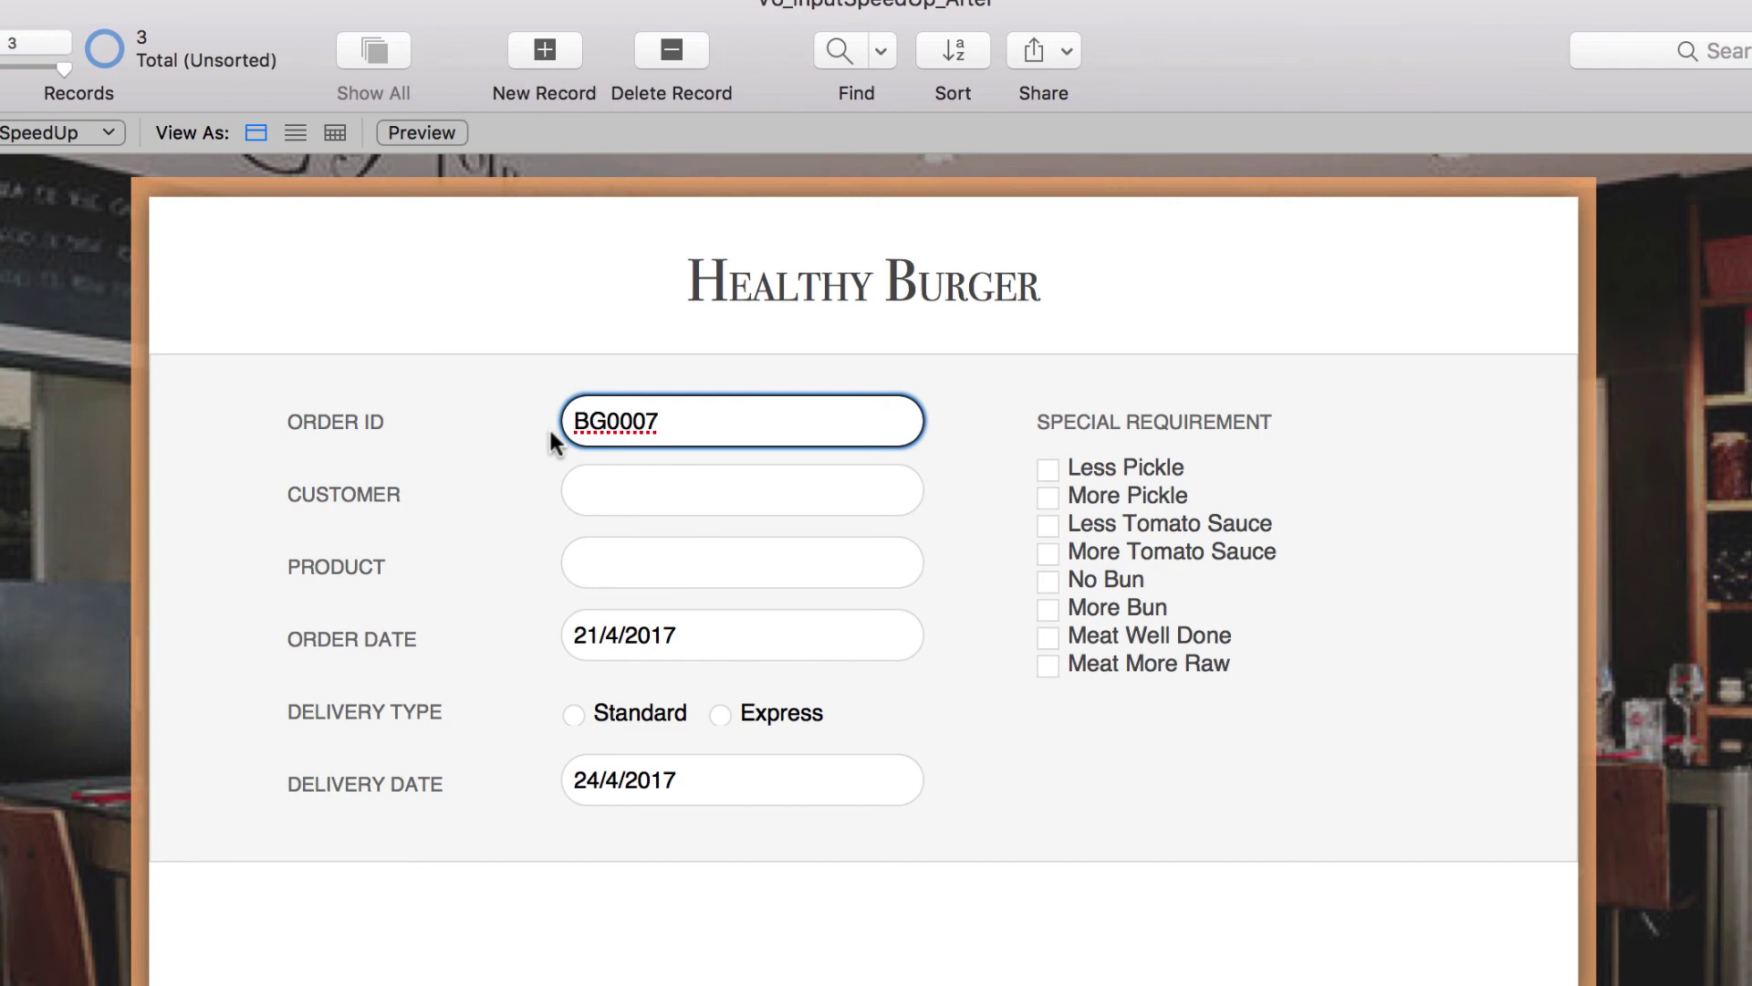
pyautogui.click(665, 638)
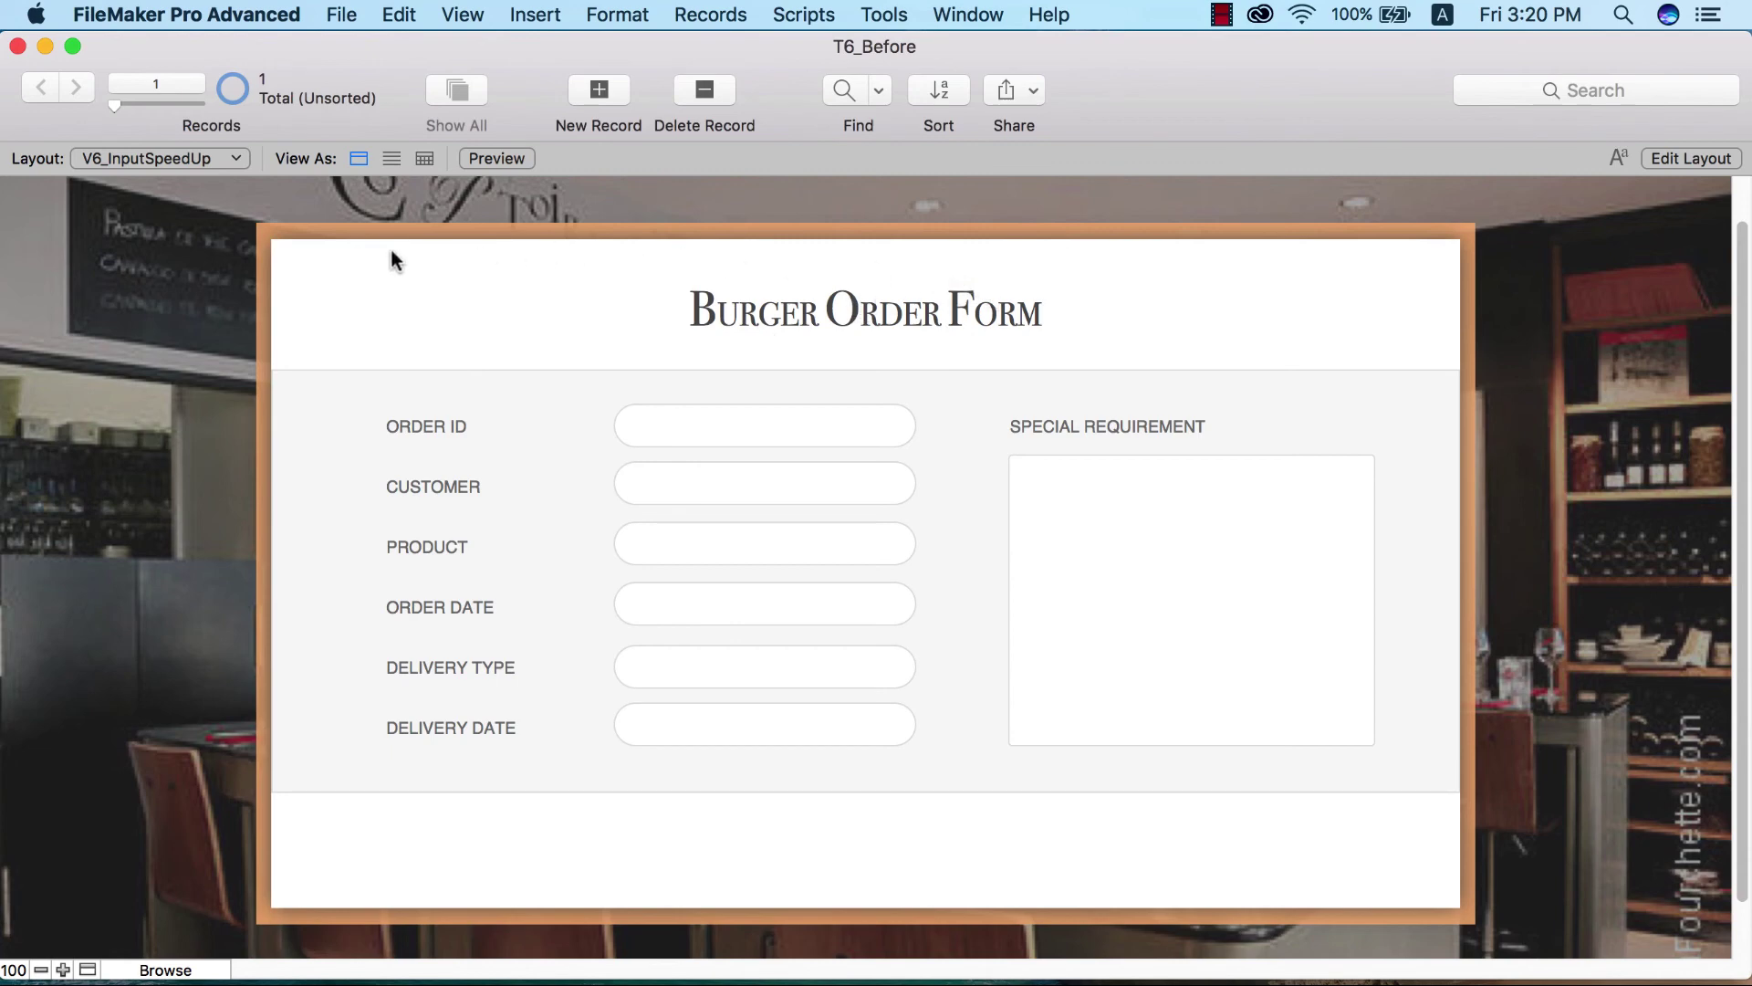
# - Type test text into the empty Order ID field, clear it, and enter Layout mode
pyautogui.click(824, 436)
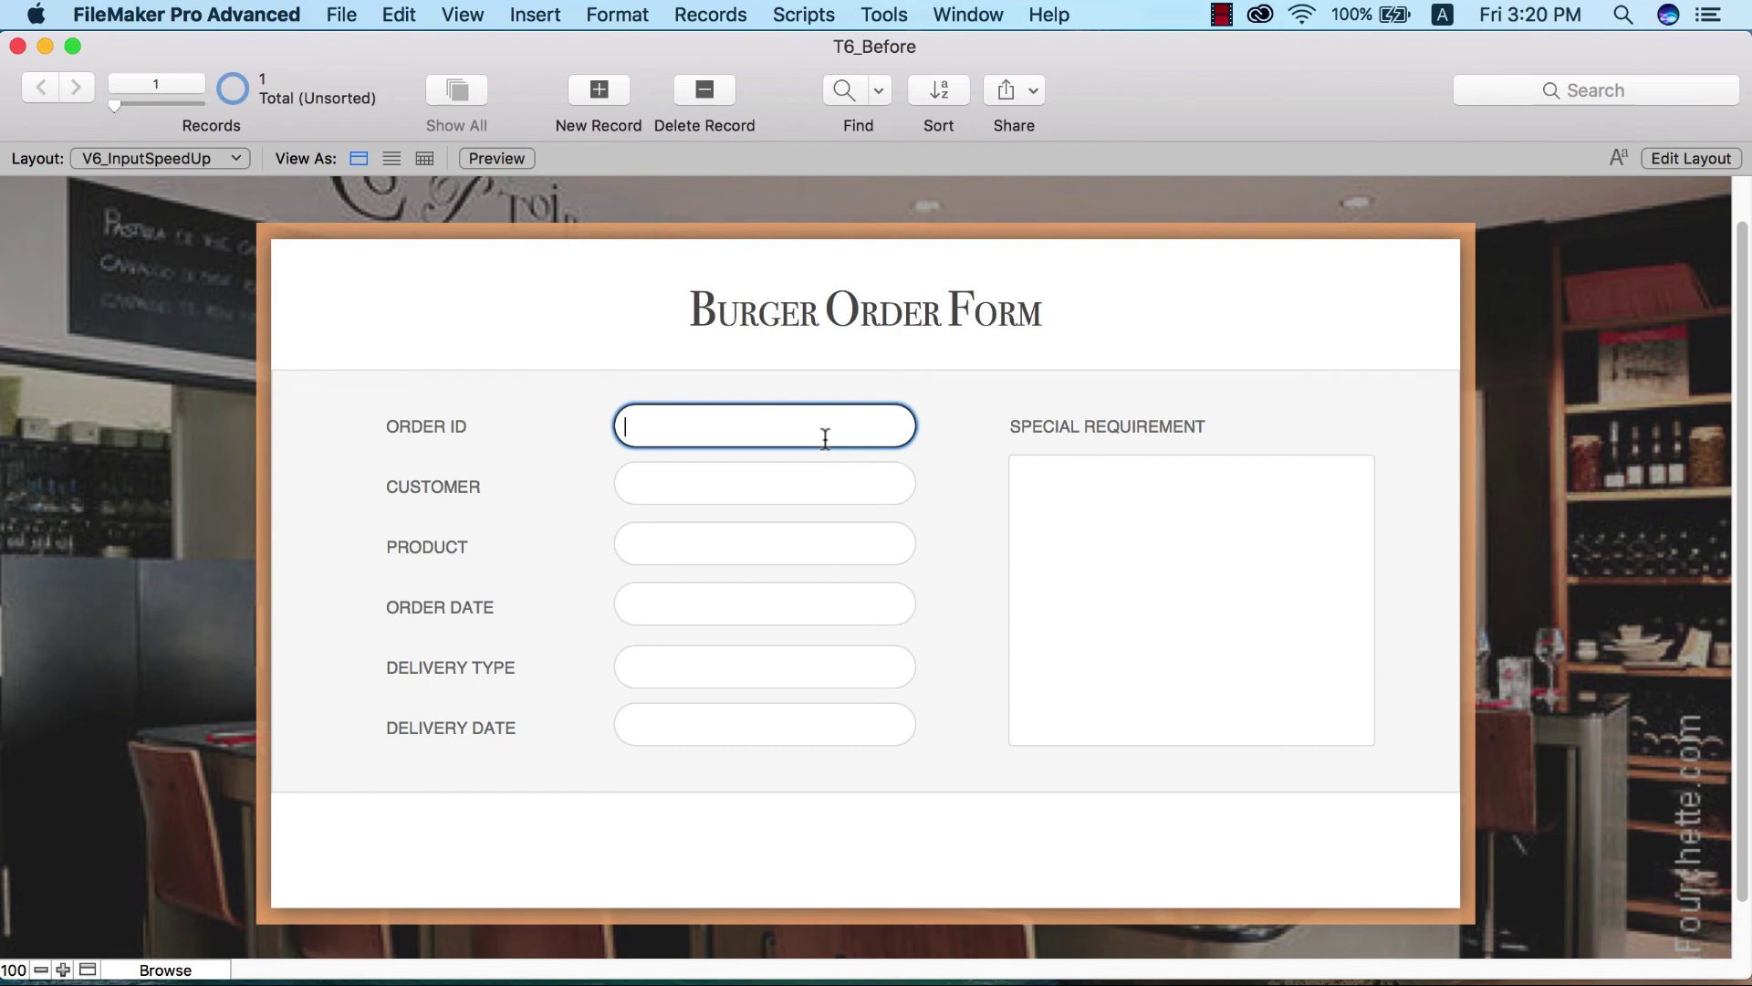
pyautogui.write('sundsjfhdfkjsk')
pyautogui.press('super+a')
pyautogui.press('BackSpace')
pyautogui.click(931, 434)
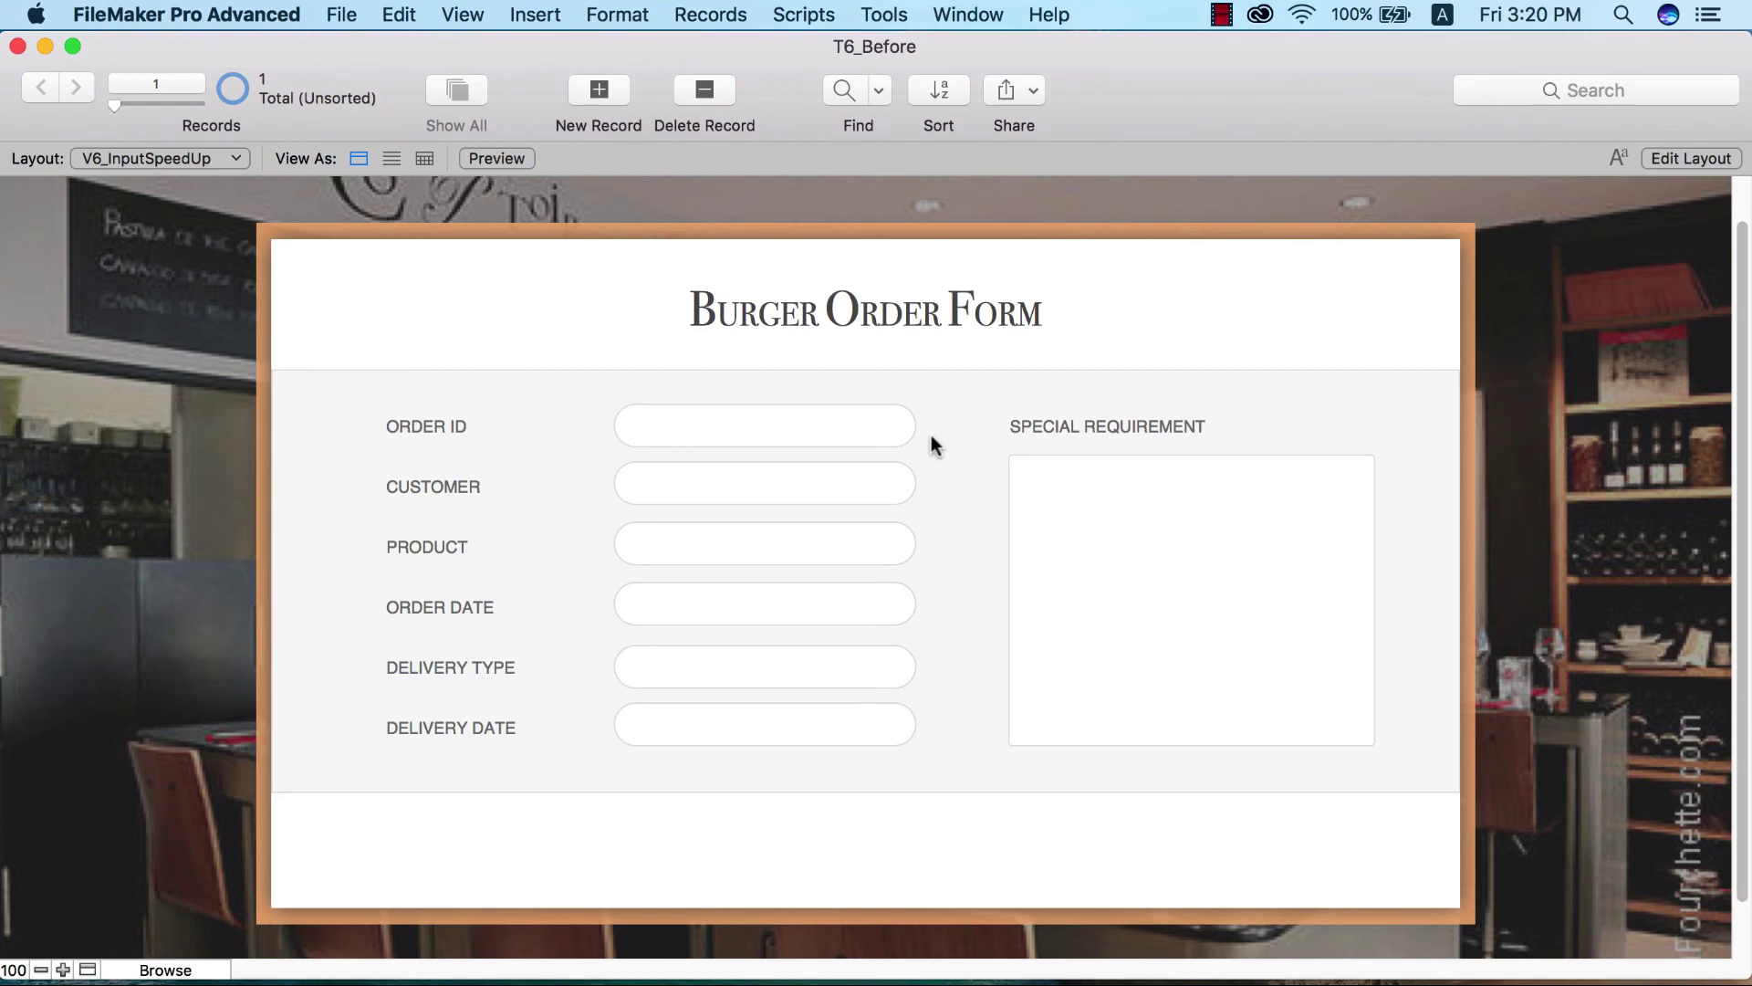
pyautogui.press('super+l')
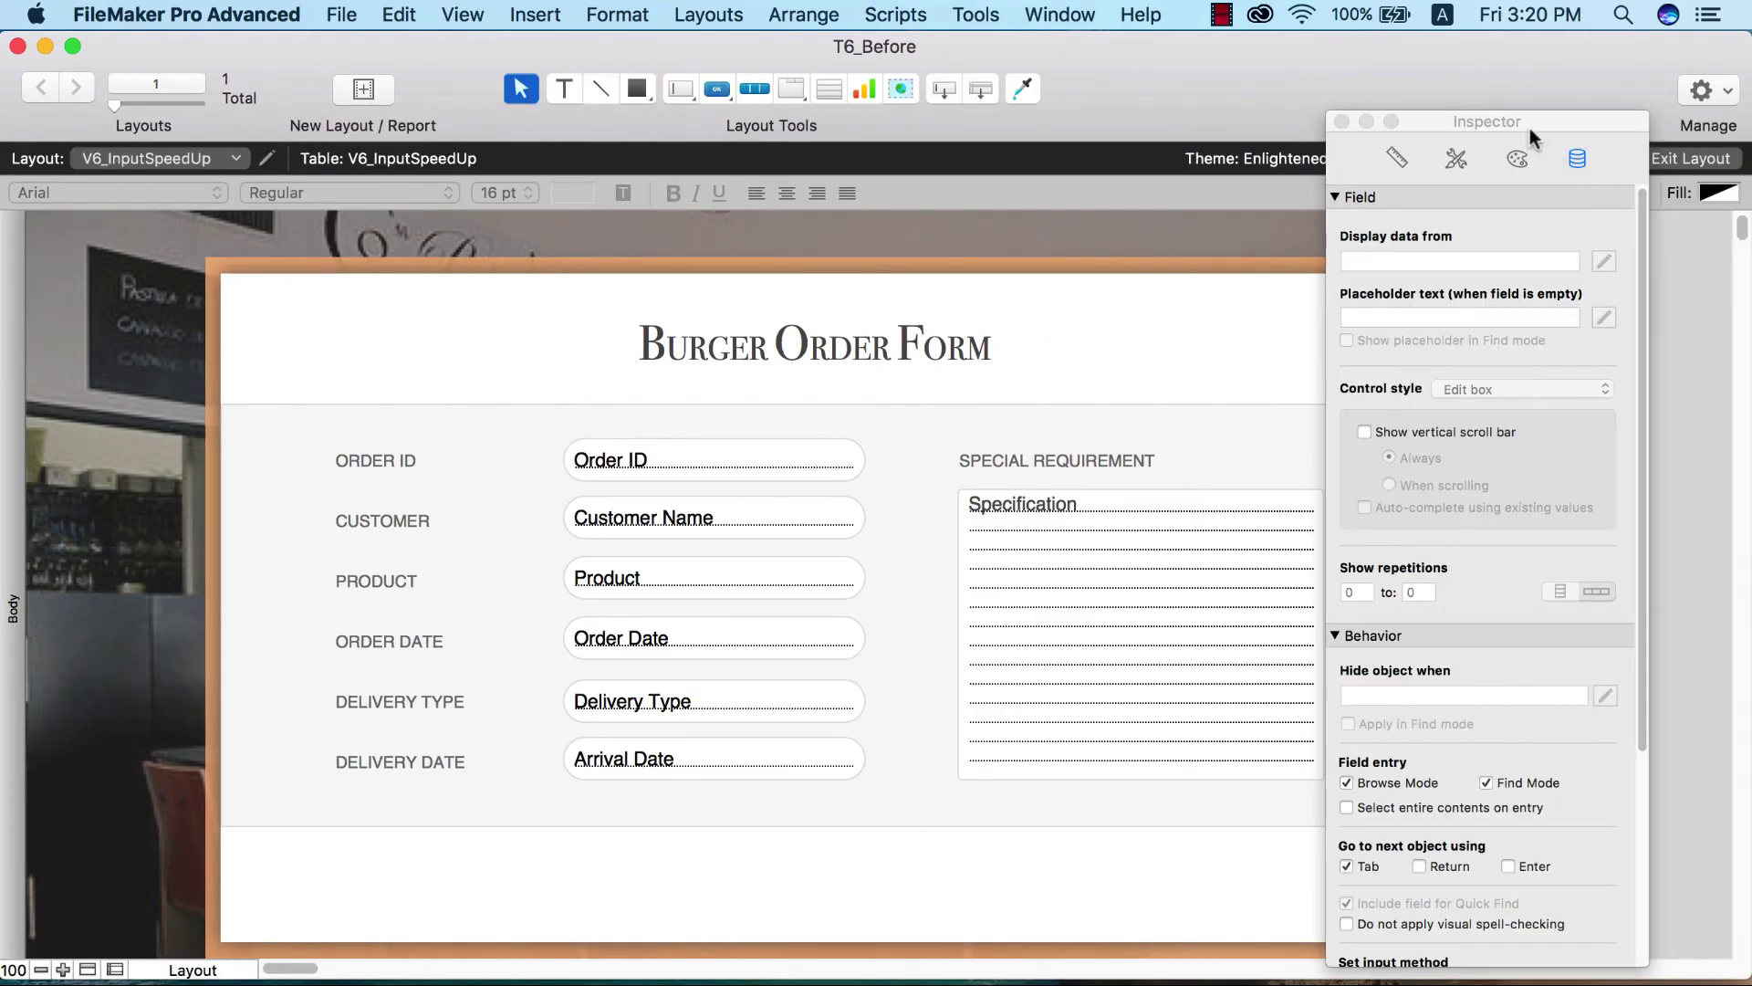
# - Give the Product field a Drop-down list control style and open Manage Value Lists
pyautogui.moveTo(1530, 128); pyautogui.dragTo(1572, 95)
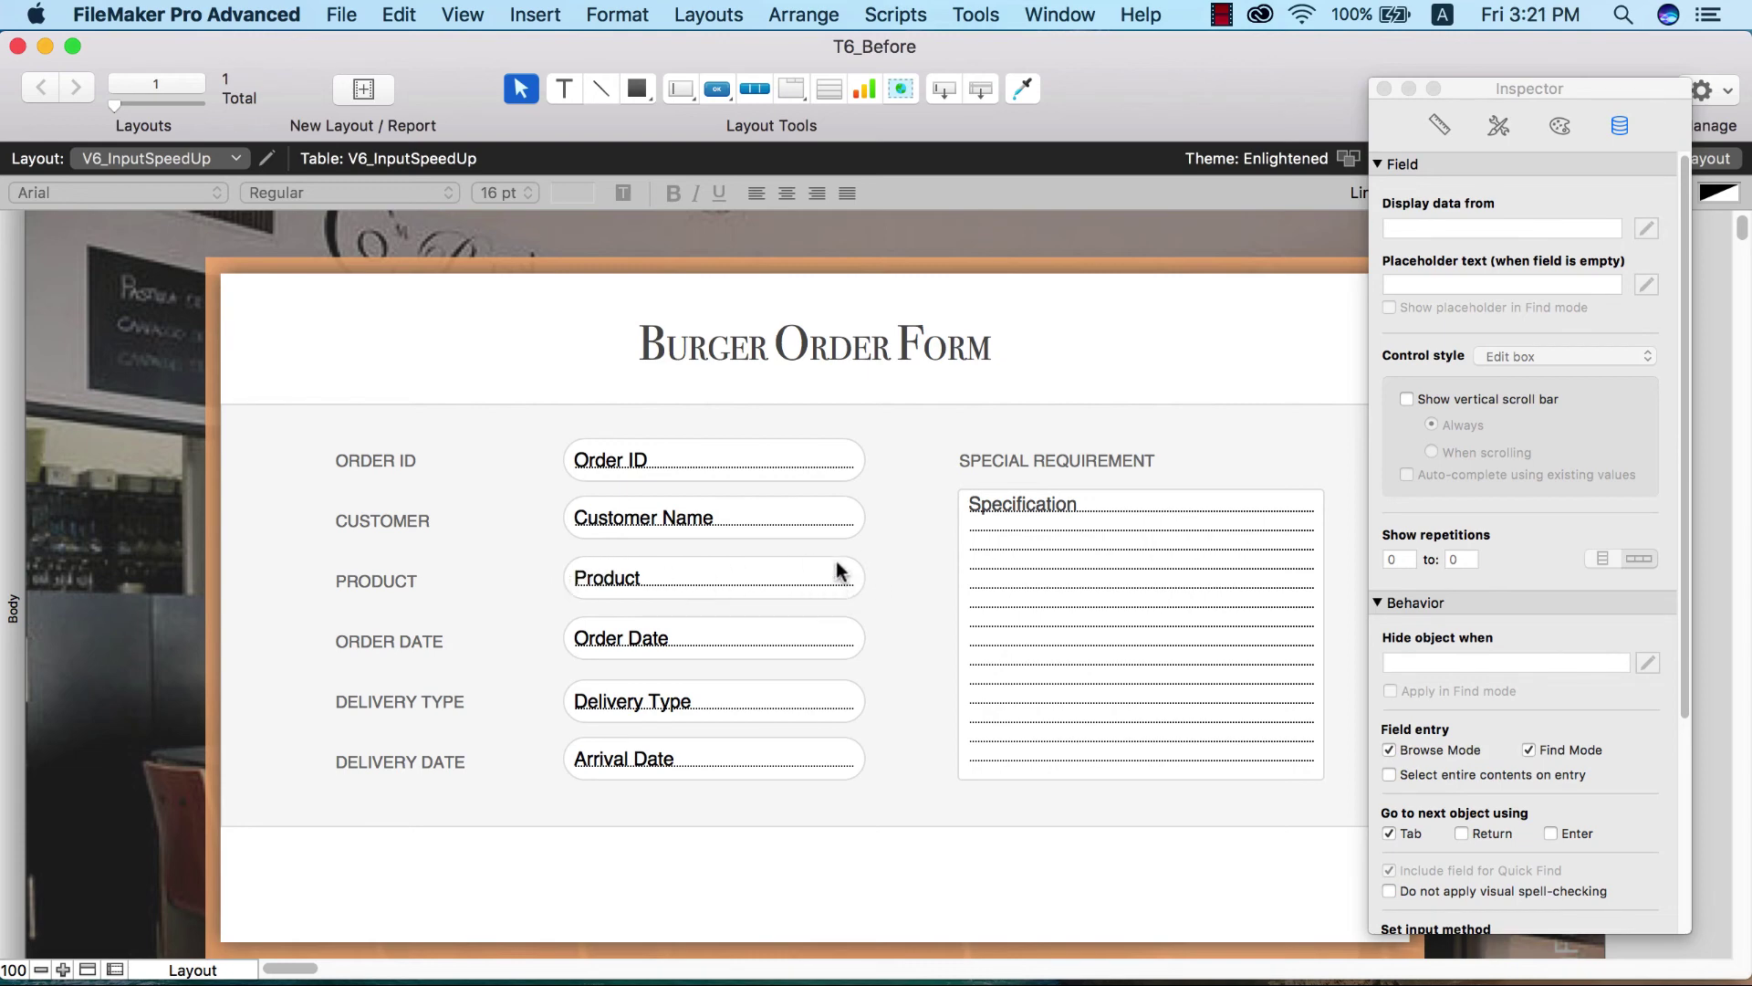
pyautogui.click(799, 584)
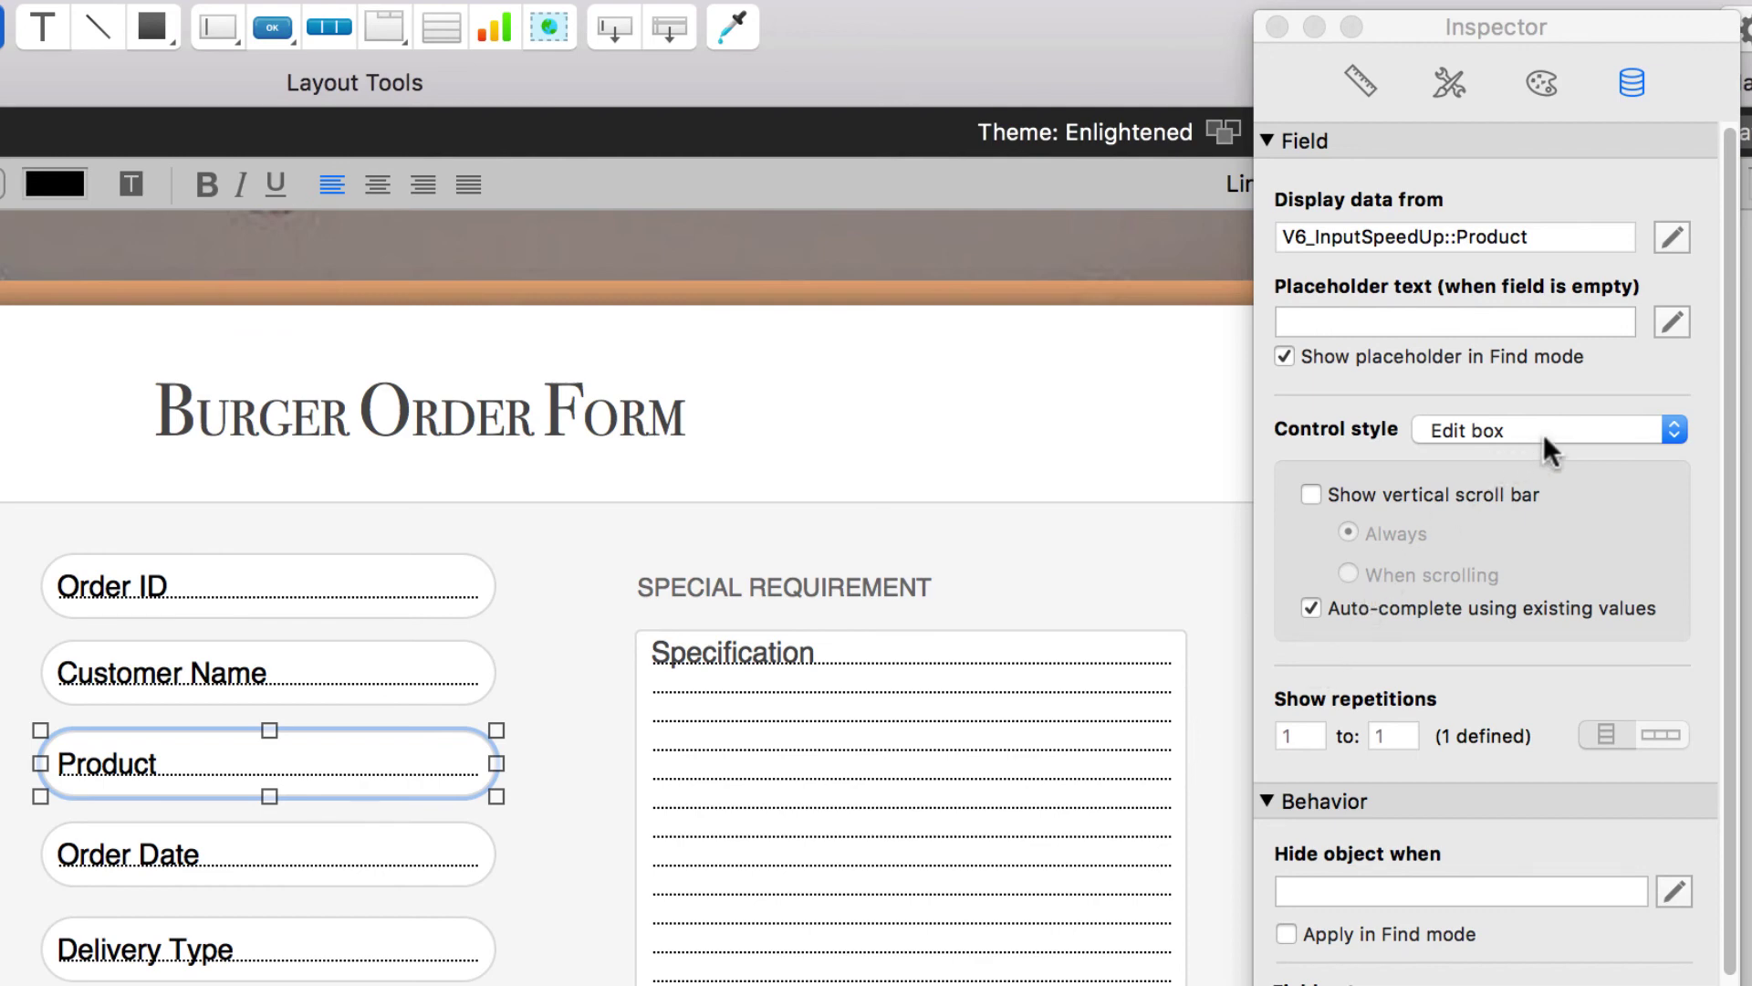
pyautogui.click(1579, 429)
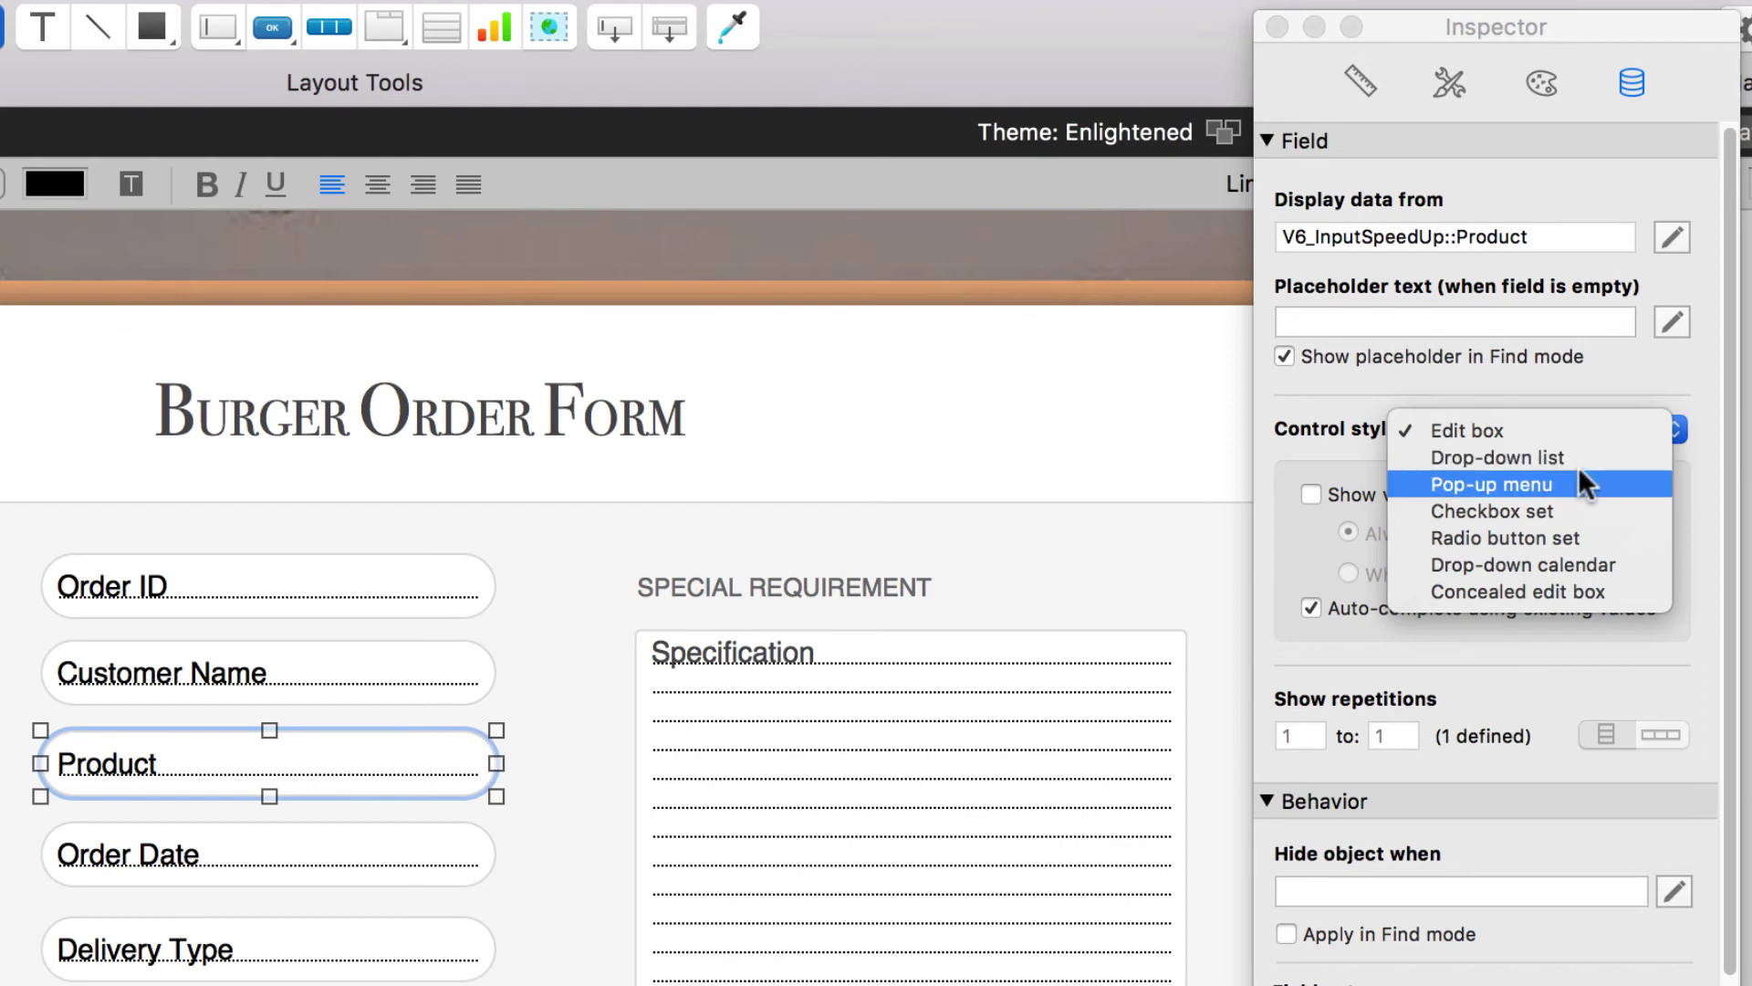
pyautogui.click(1580, 456)
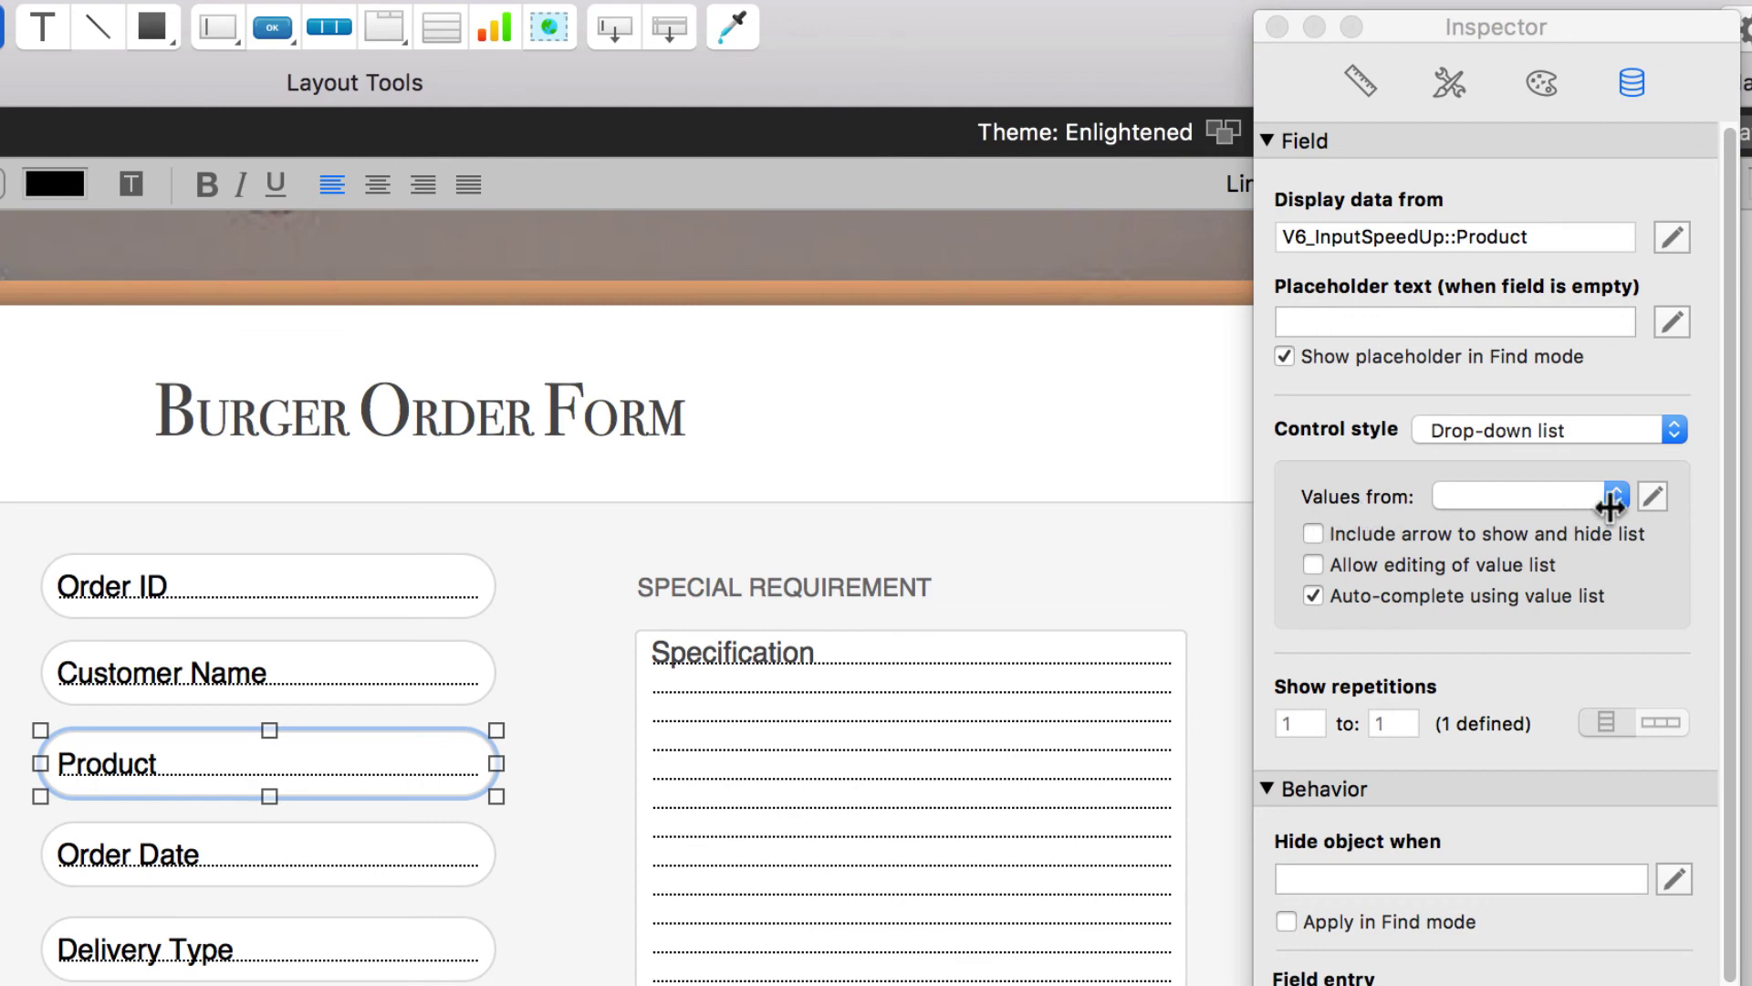
pyautogui.click(1651, 496)
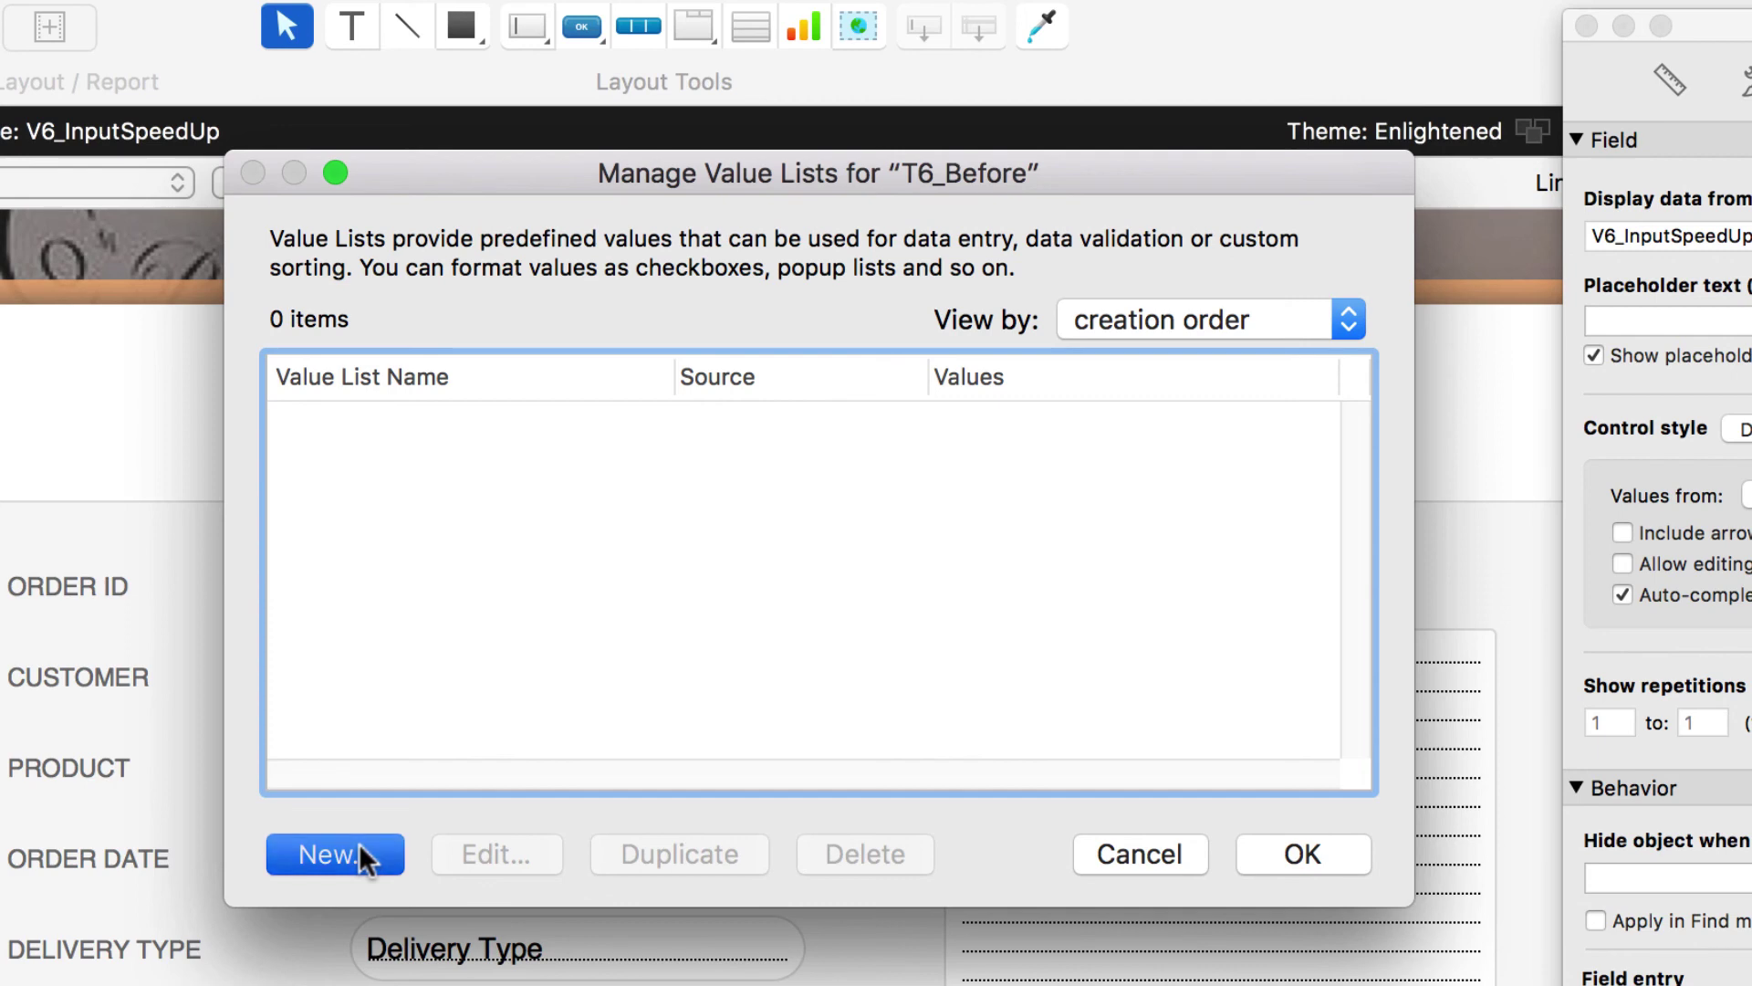
# - Create value list 'Burger List' with Cheese Burger, Chicken Burger, Lamp Burger and Beef Burger
pyautogui.click(359, 843)
pyautogui.write('B')
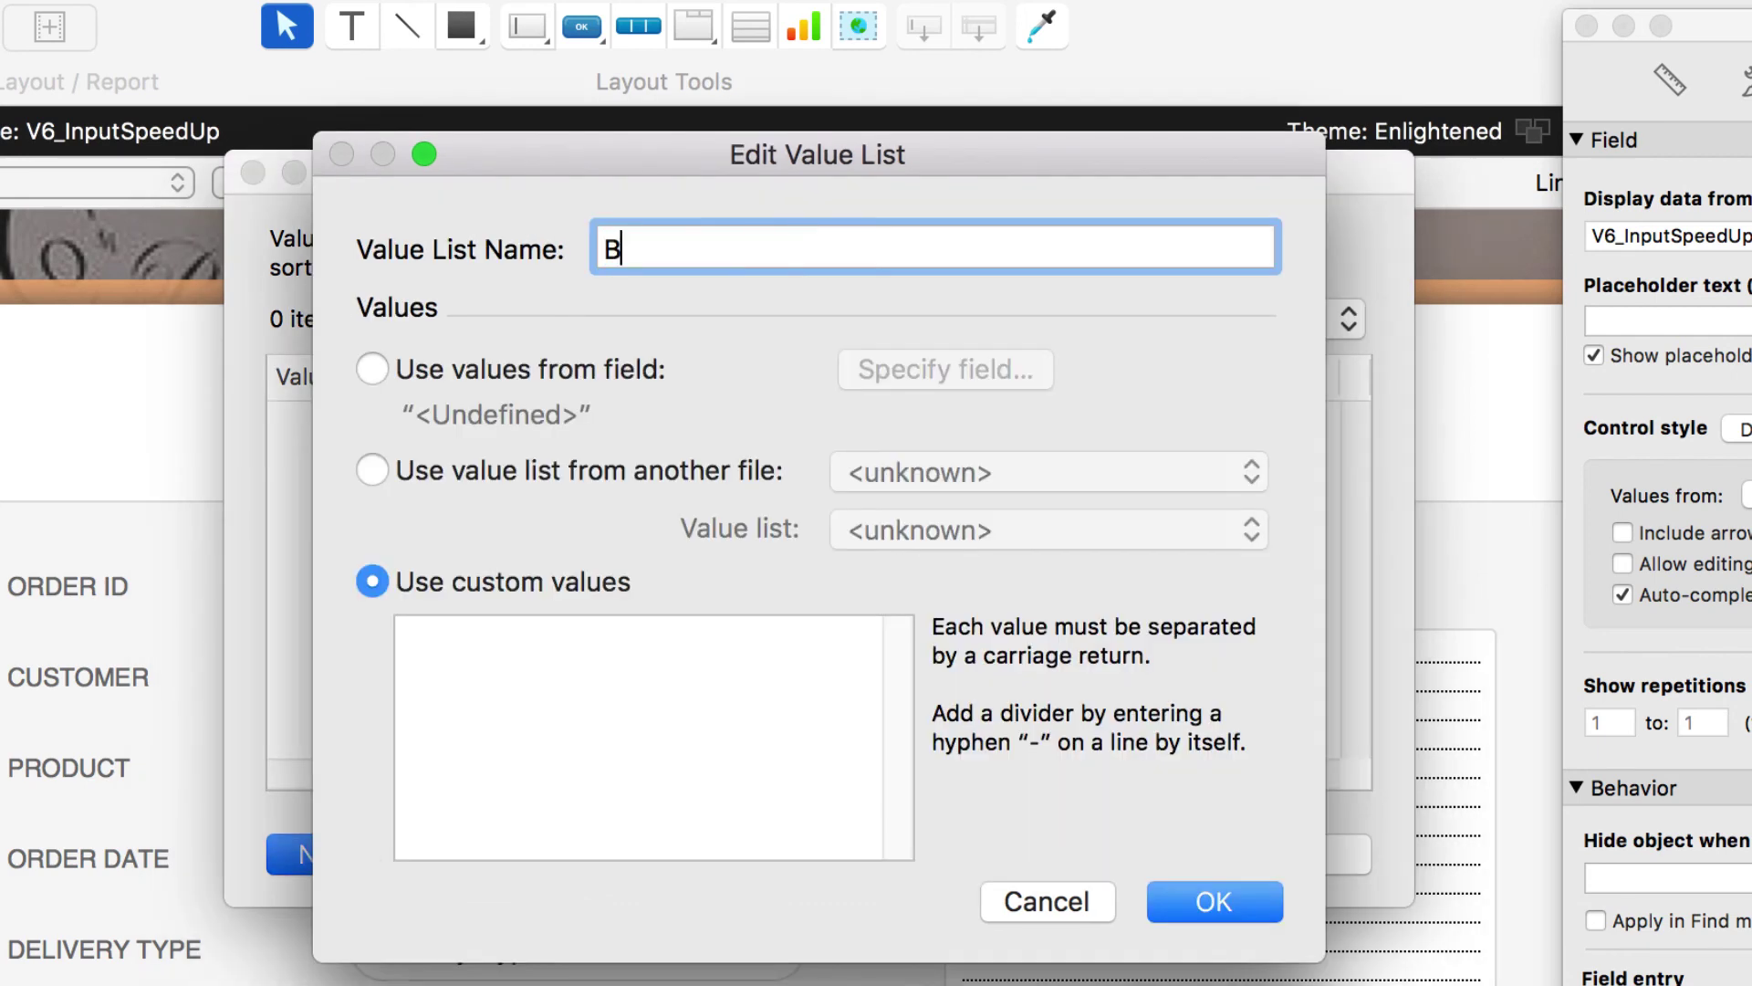
pyautogui.write('urger List')
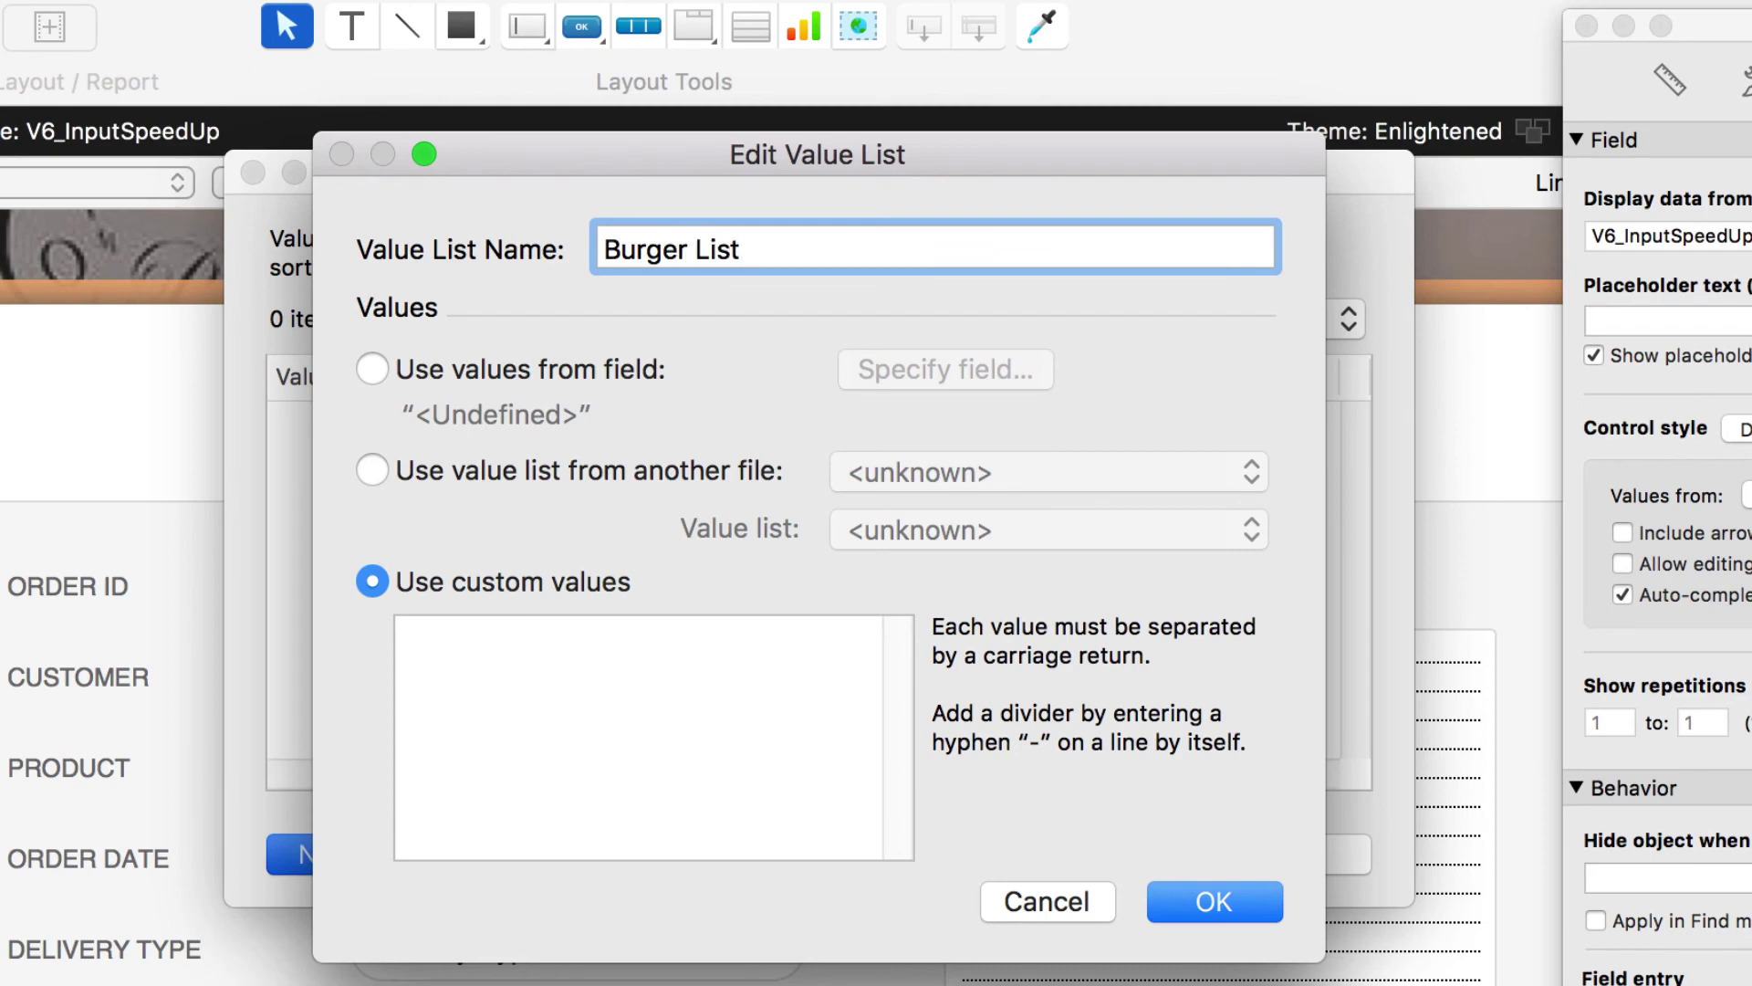
pyautogui.click(597, 786)
pyautogui.write('Che')
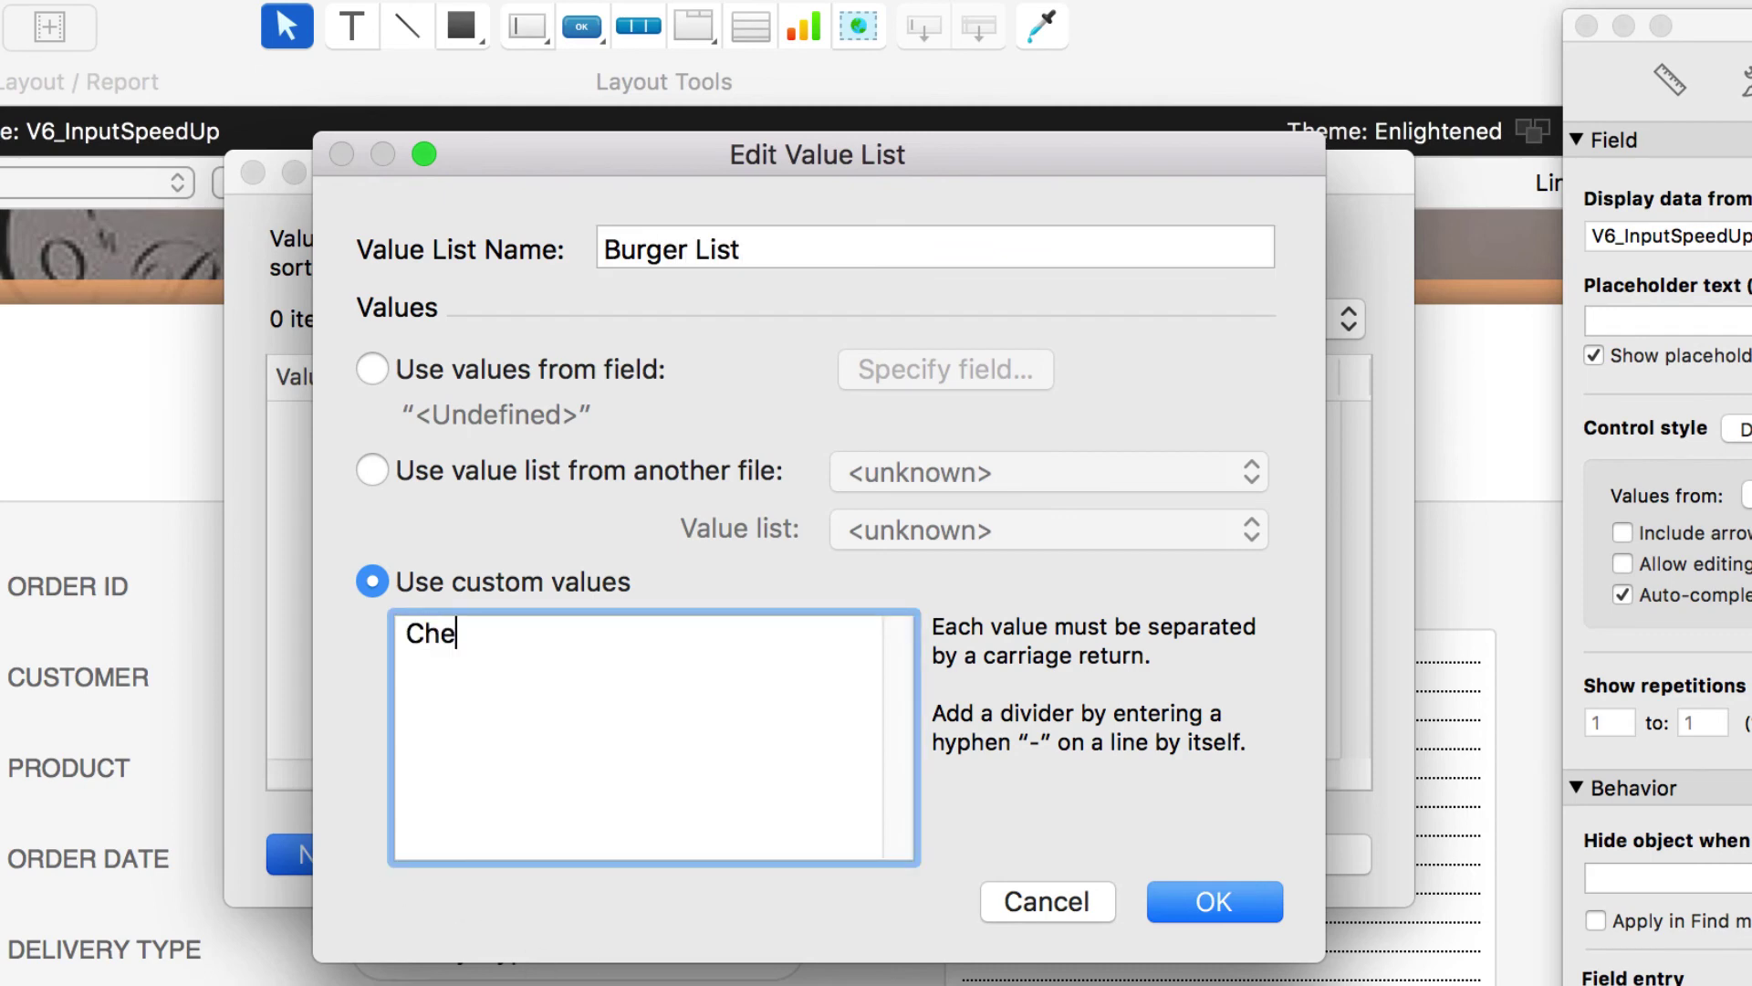
pyautogui.write('ese Burger')
pyautogui.press('Return')
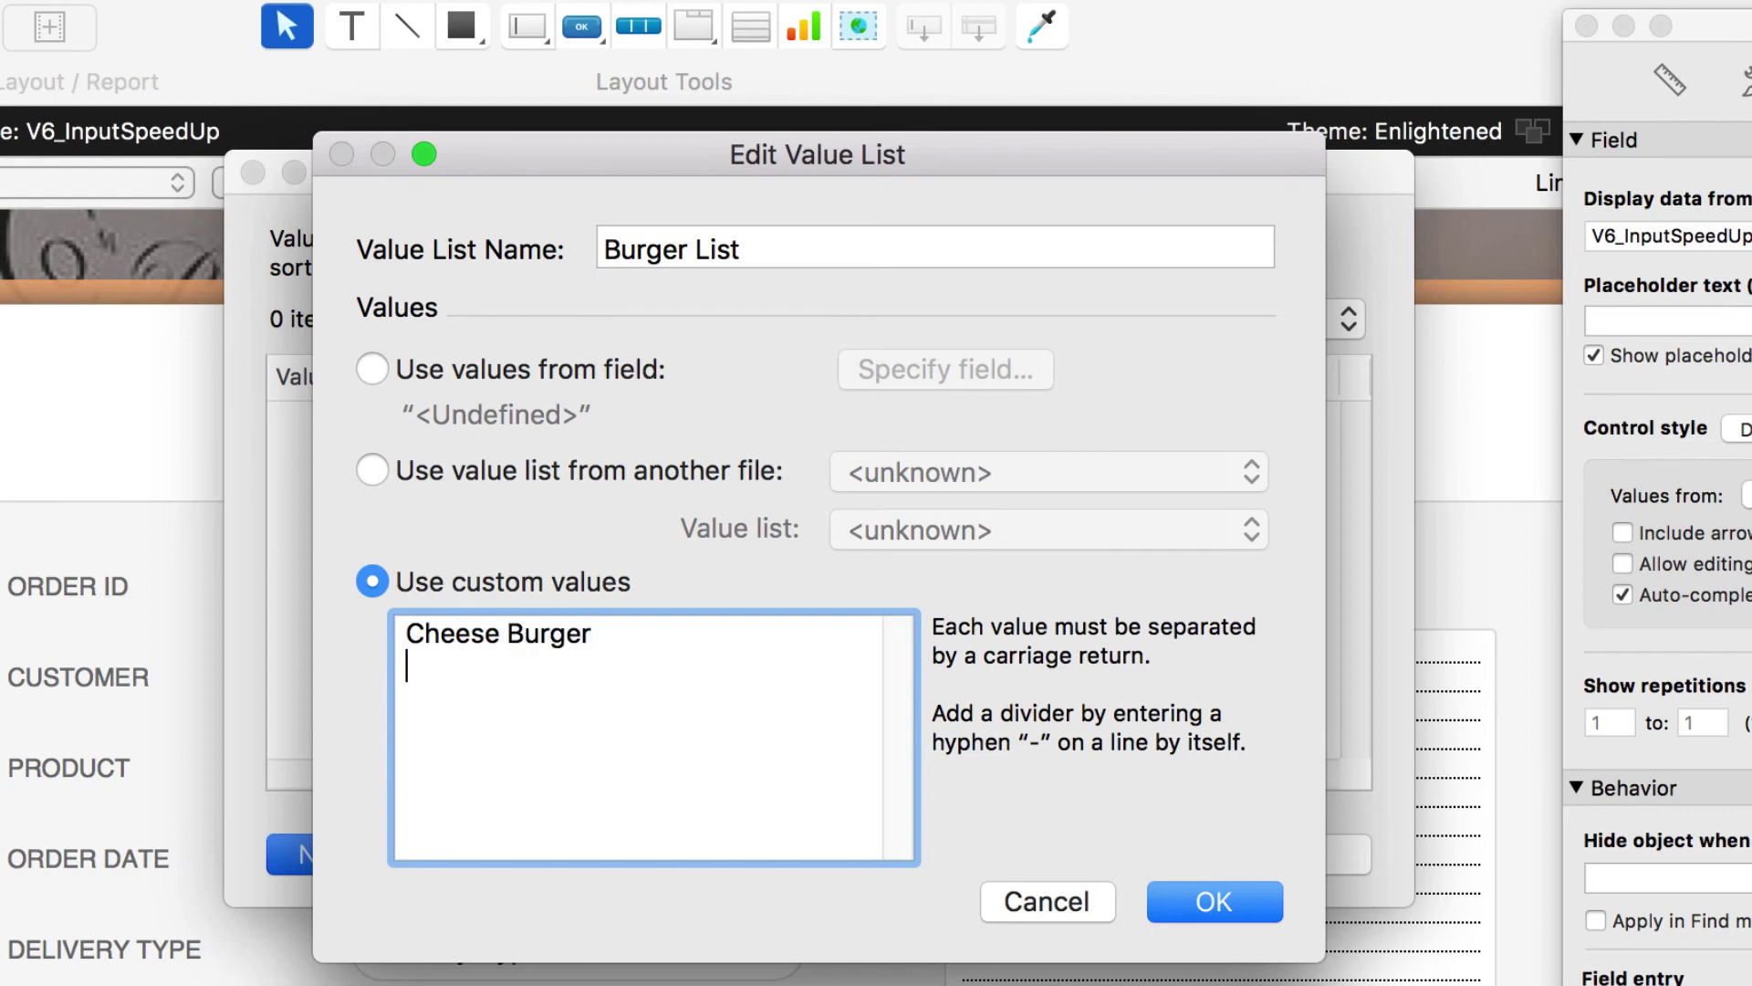
pyautogui.write('Chicken Burger')
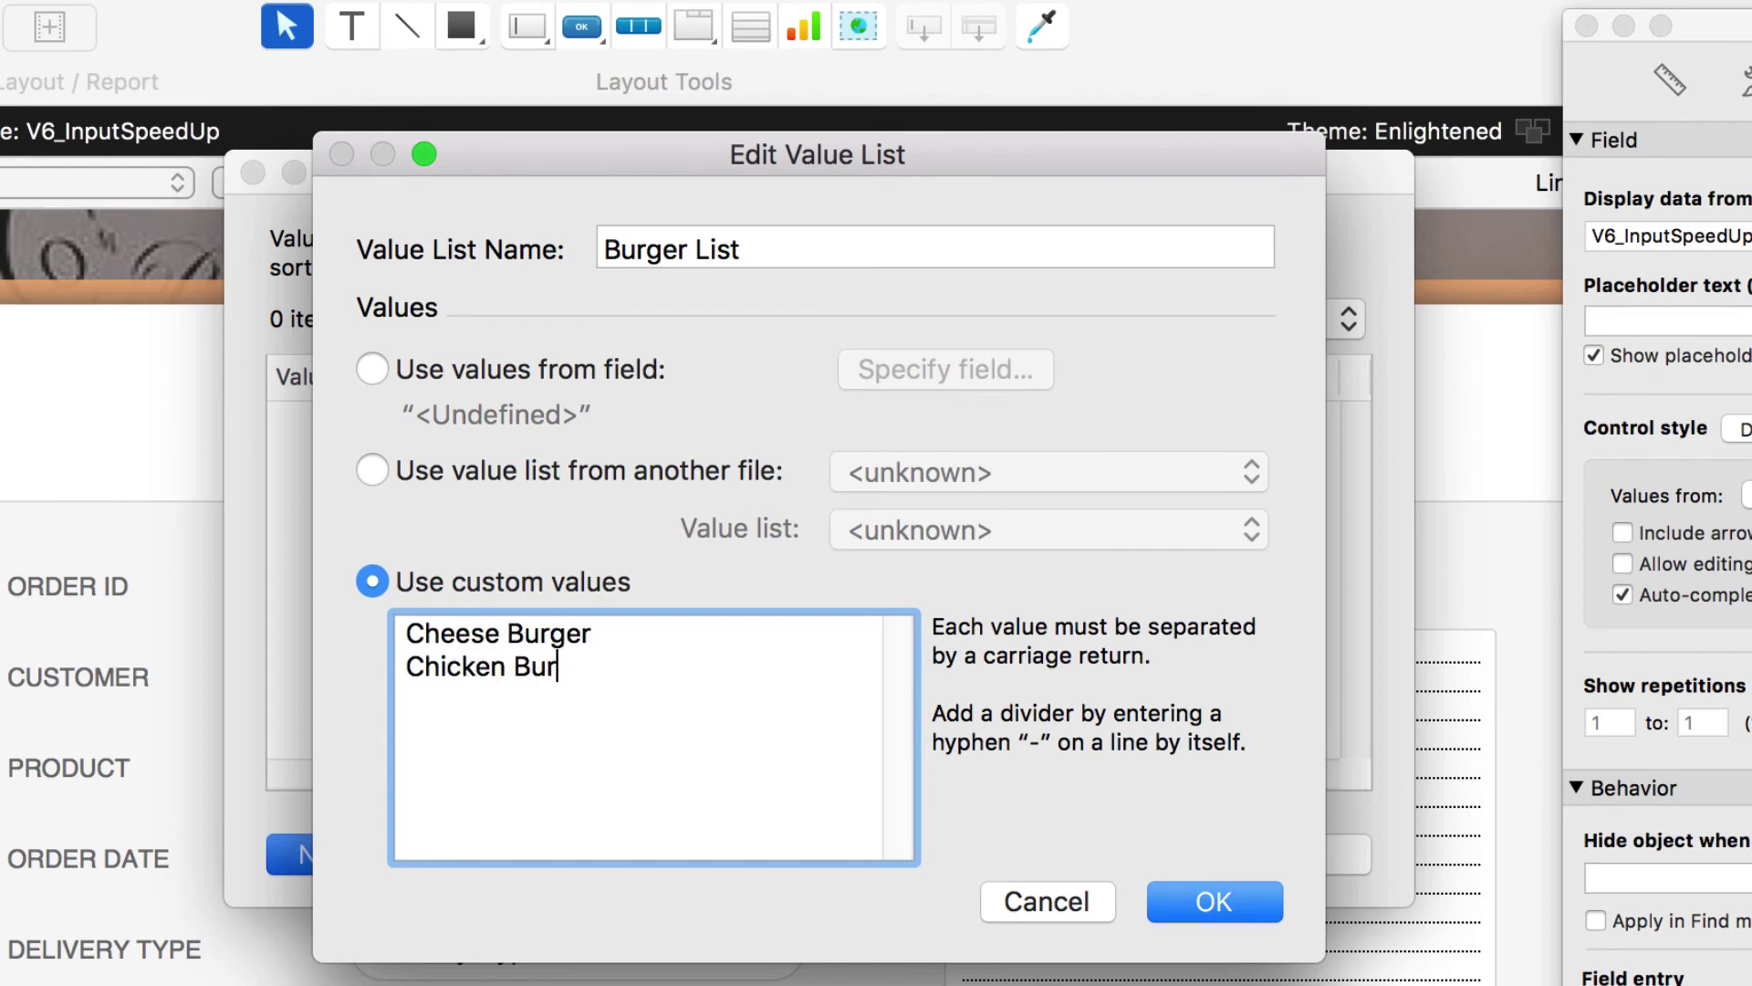
pyautogui.press('Return')
pyautogui.write('Lamp Burger')
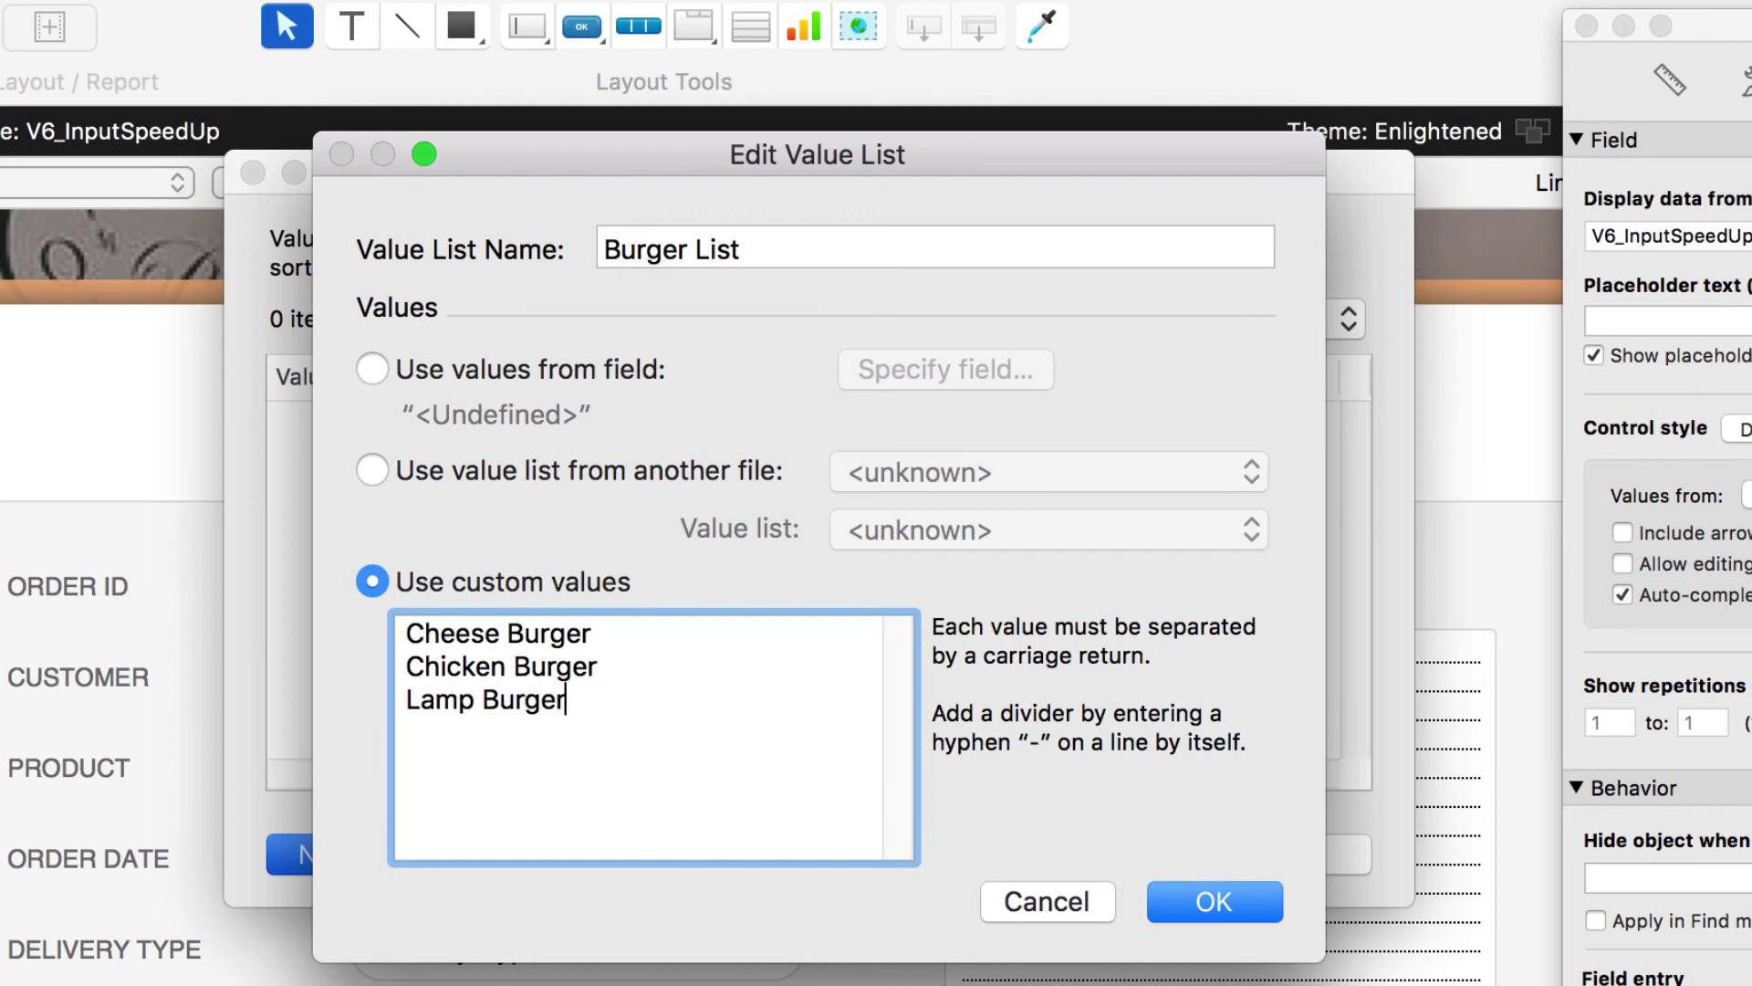
pyautogui.press('Return')
pyautogui.write('Beef Burger')
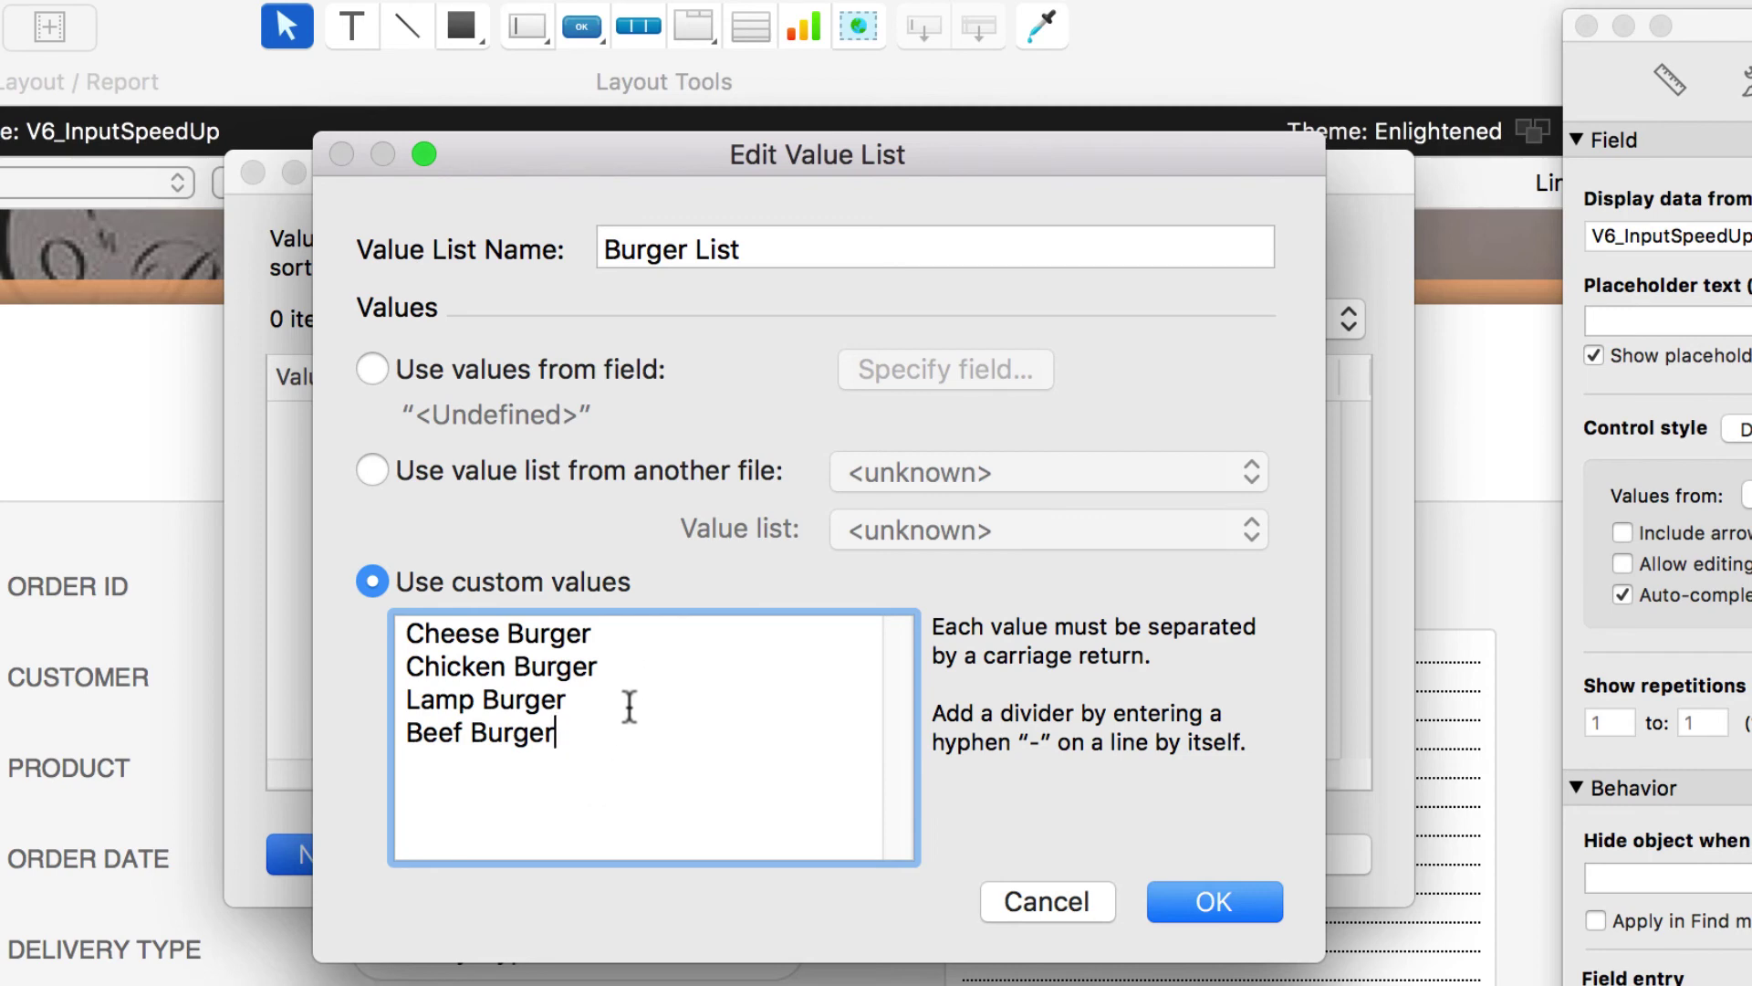
# - Tidy the line breaks between the burger values, then save Burger List and close both dialogs
pyautogui.click(658, 638)
pyautogui.press('Return')
pyautogui.press('Return')
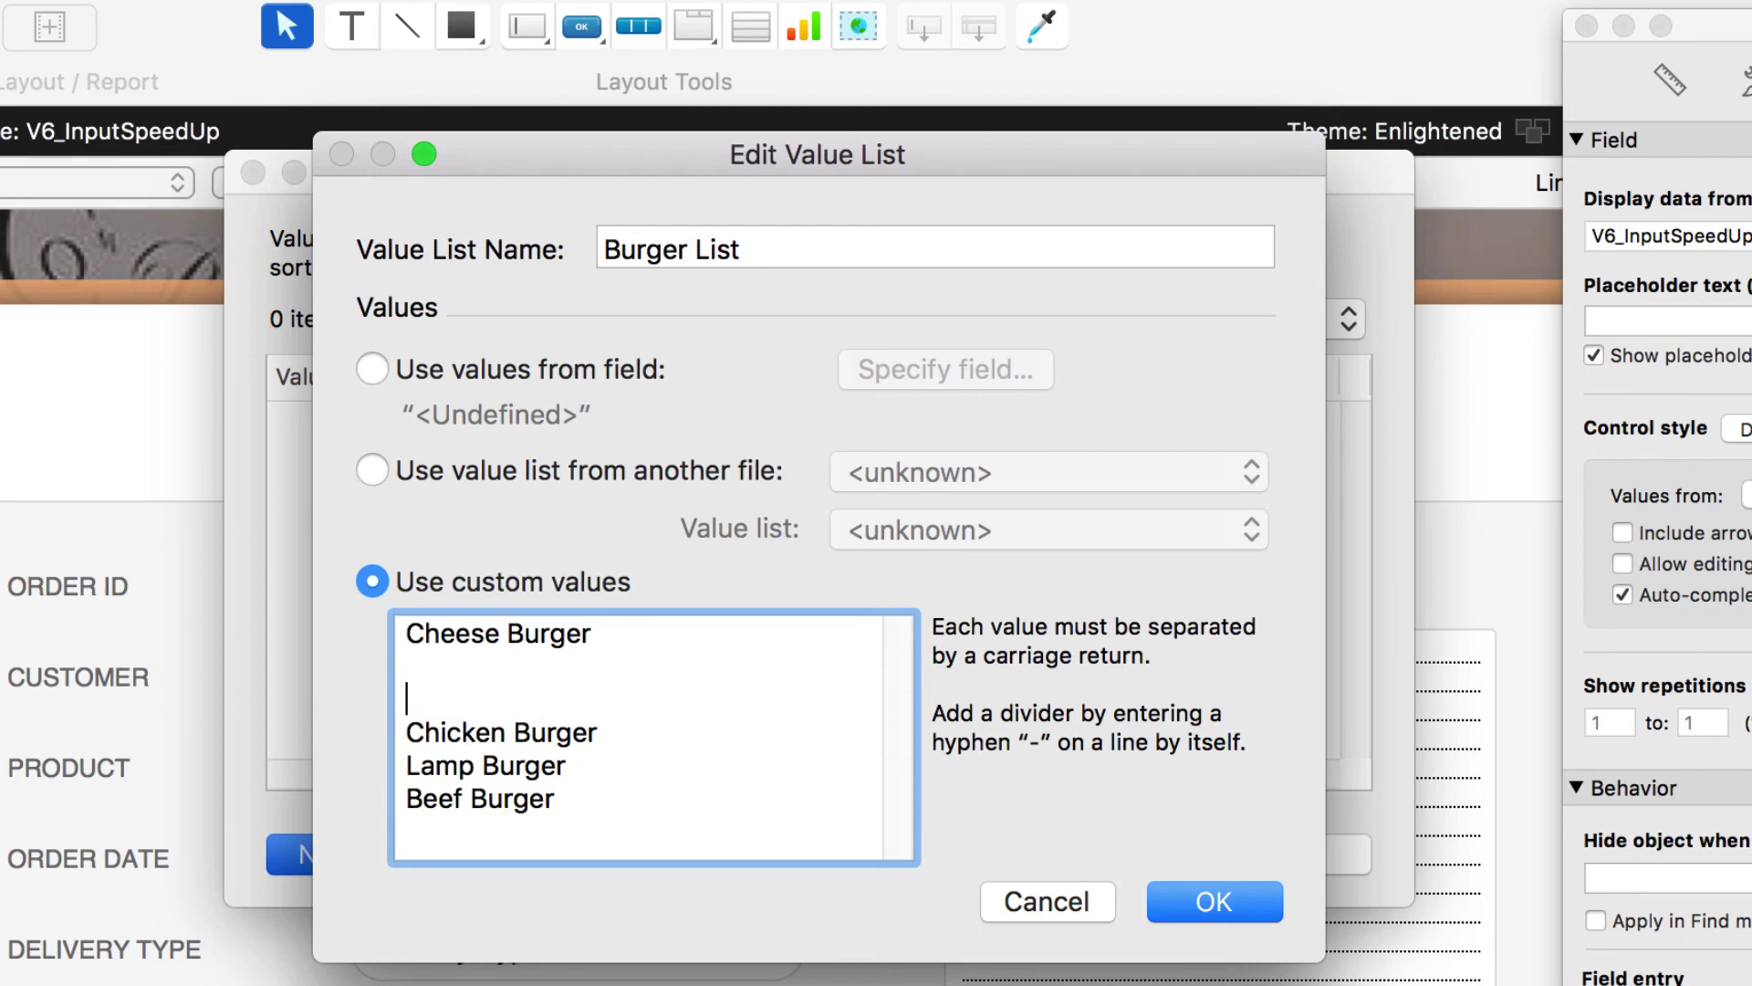
pyautogui.press('BackSpace')
pyautogui.press('BackSpace')
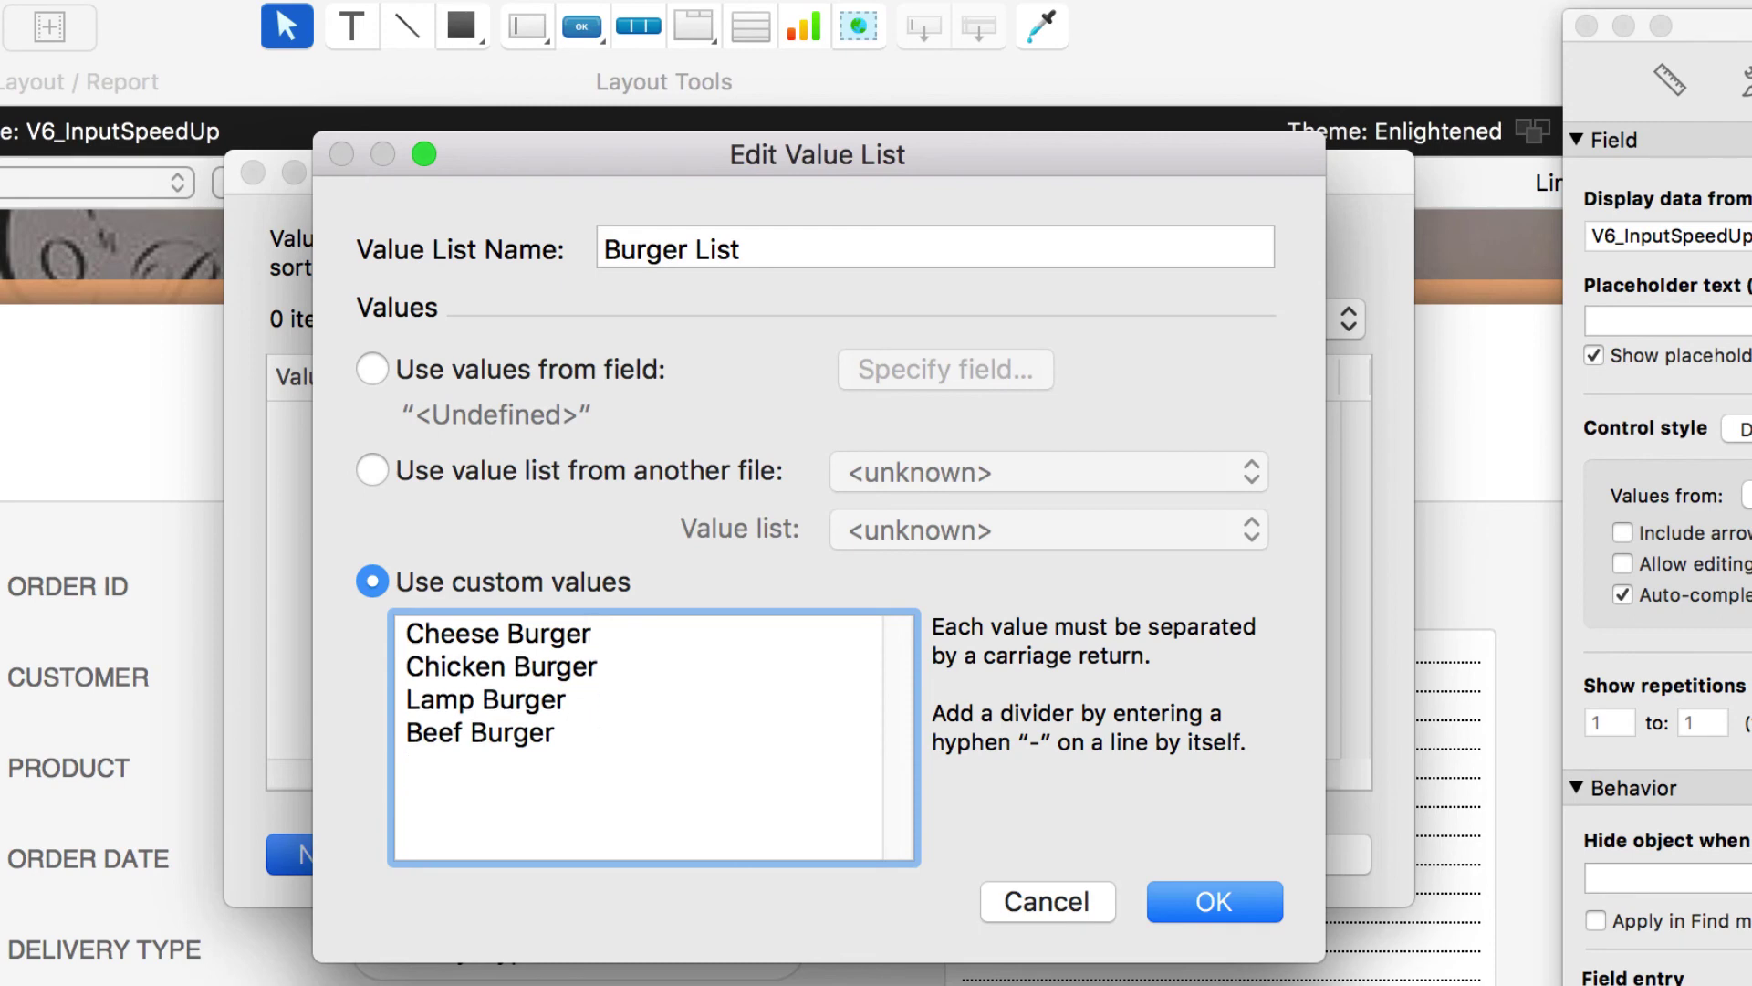
pyautogui.click(1169, 879)
pyautogui.click(1270, 853)
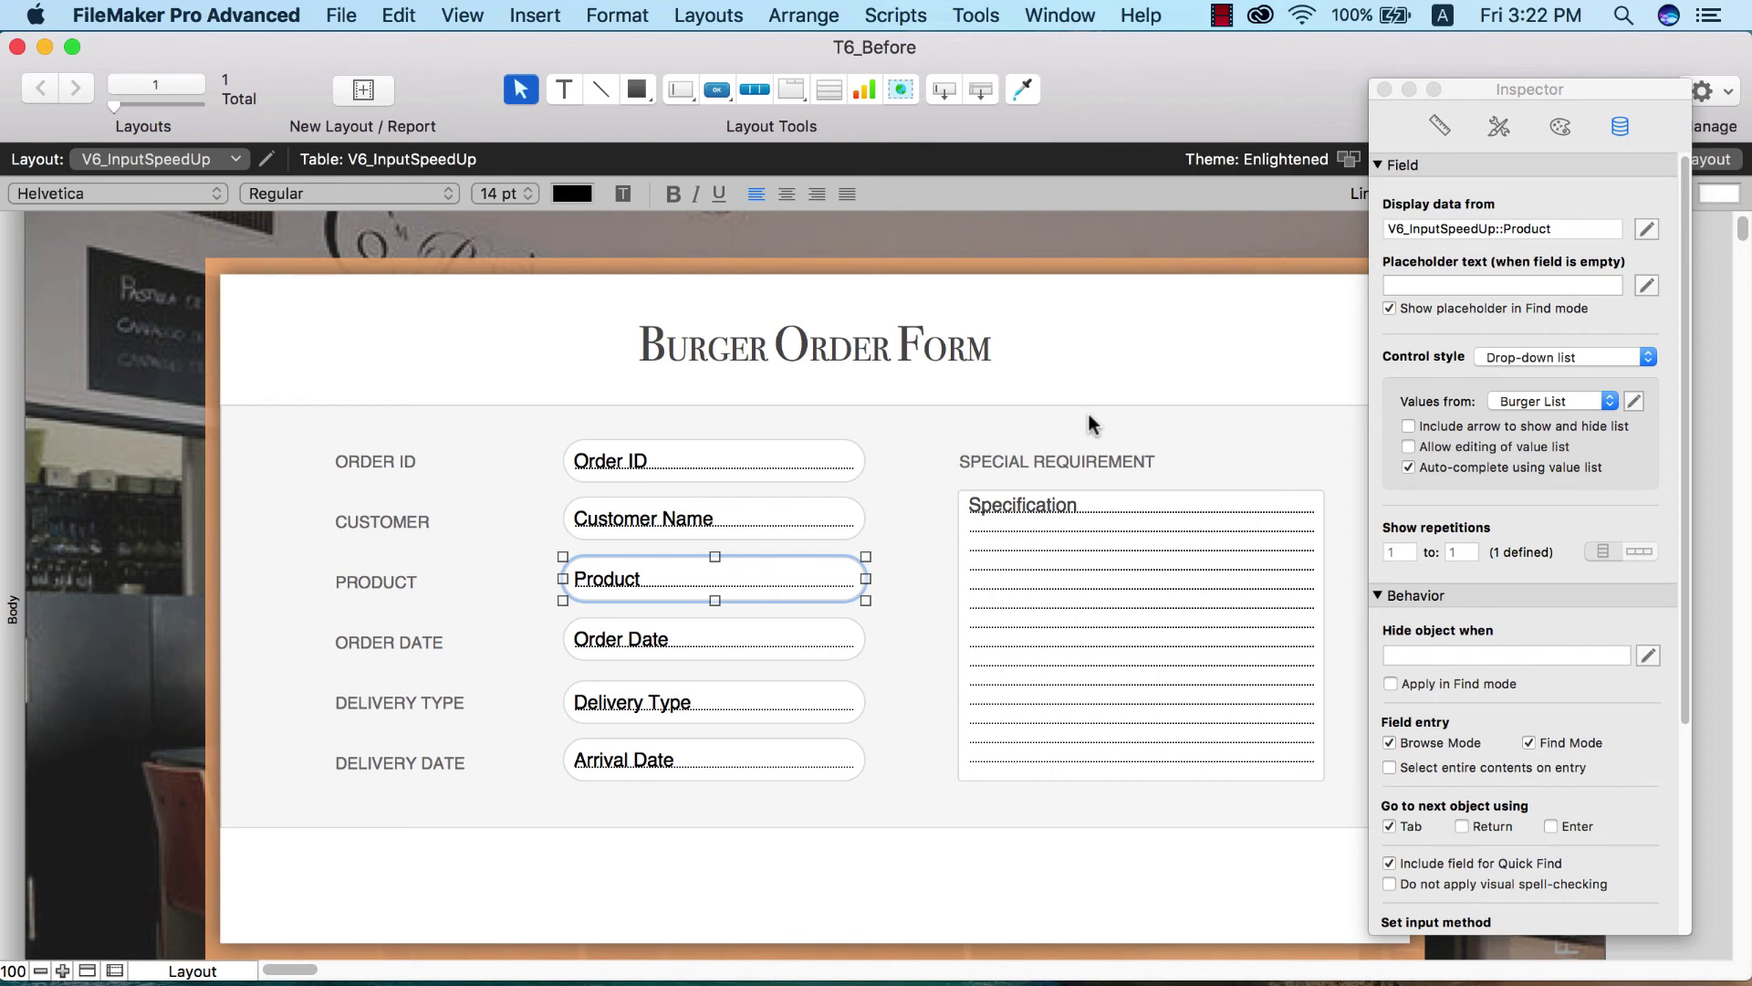
# - In Browse mode, test the Product drop-down with Chicken Burger, then Lamp Burger, and return to Layout mode
pyautogui.press('super+b')
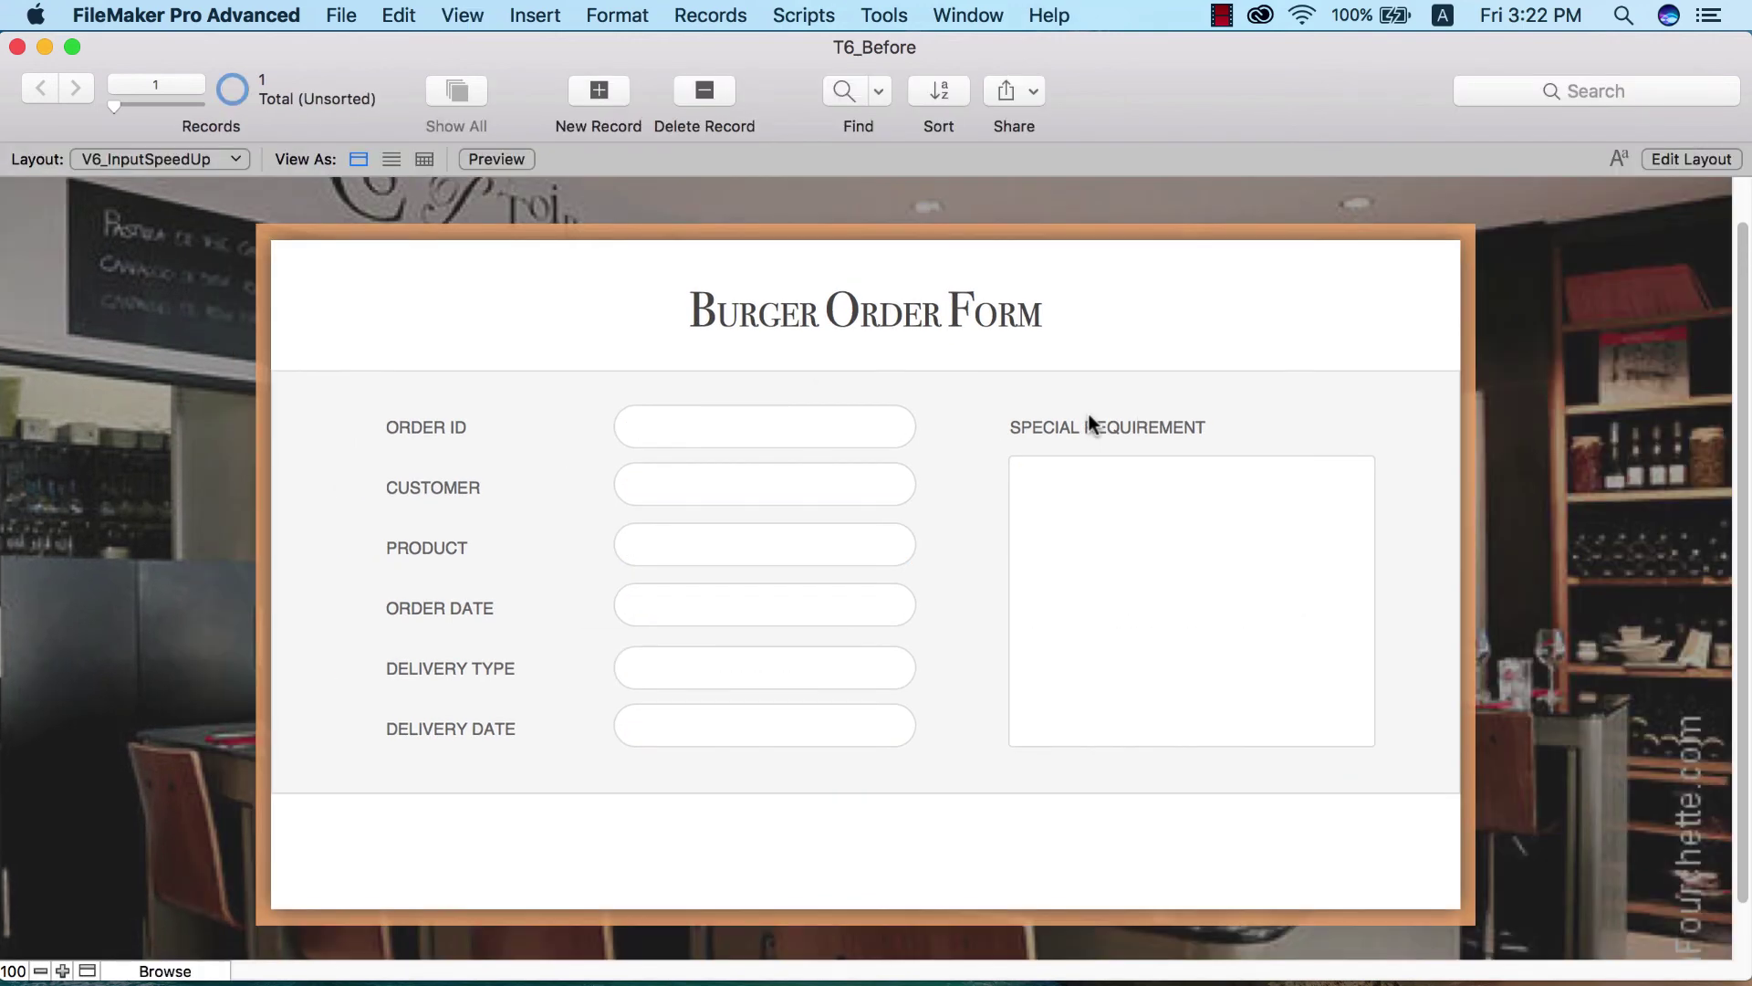
pyautogui.click(797, 549)
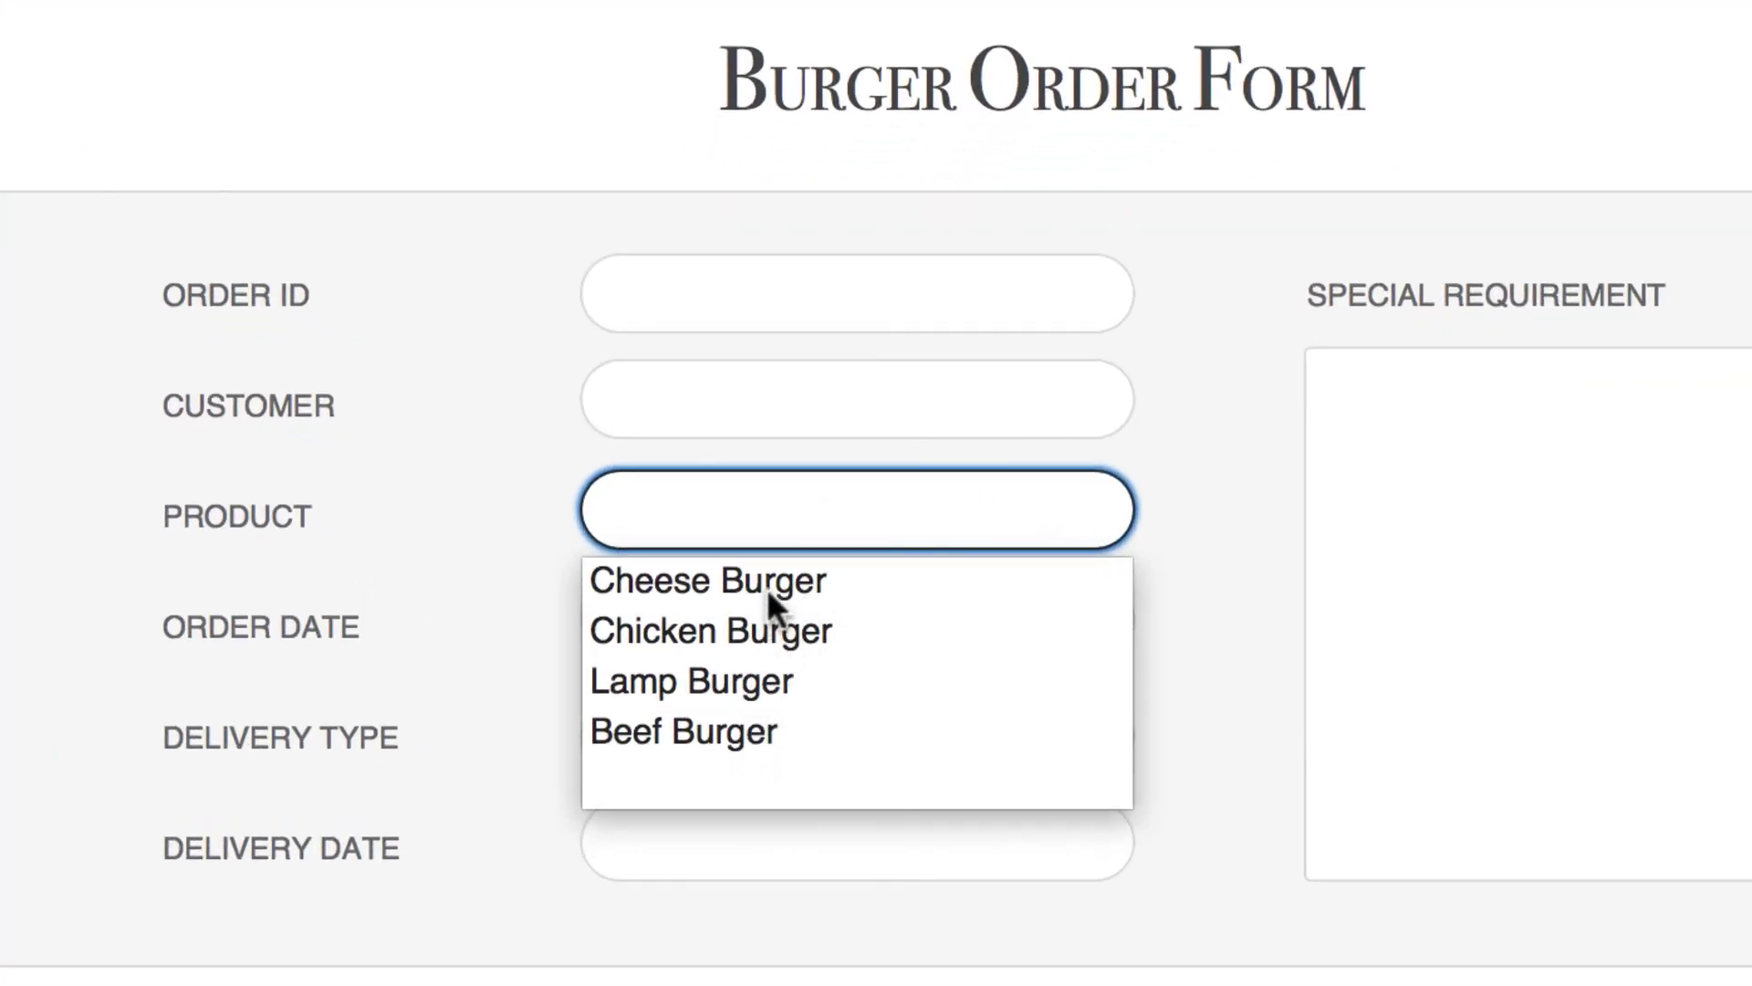
pyautogui.click(768, 627)
pyautogui.click(769, 627)
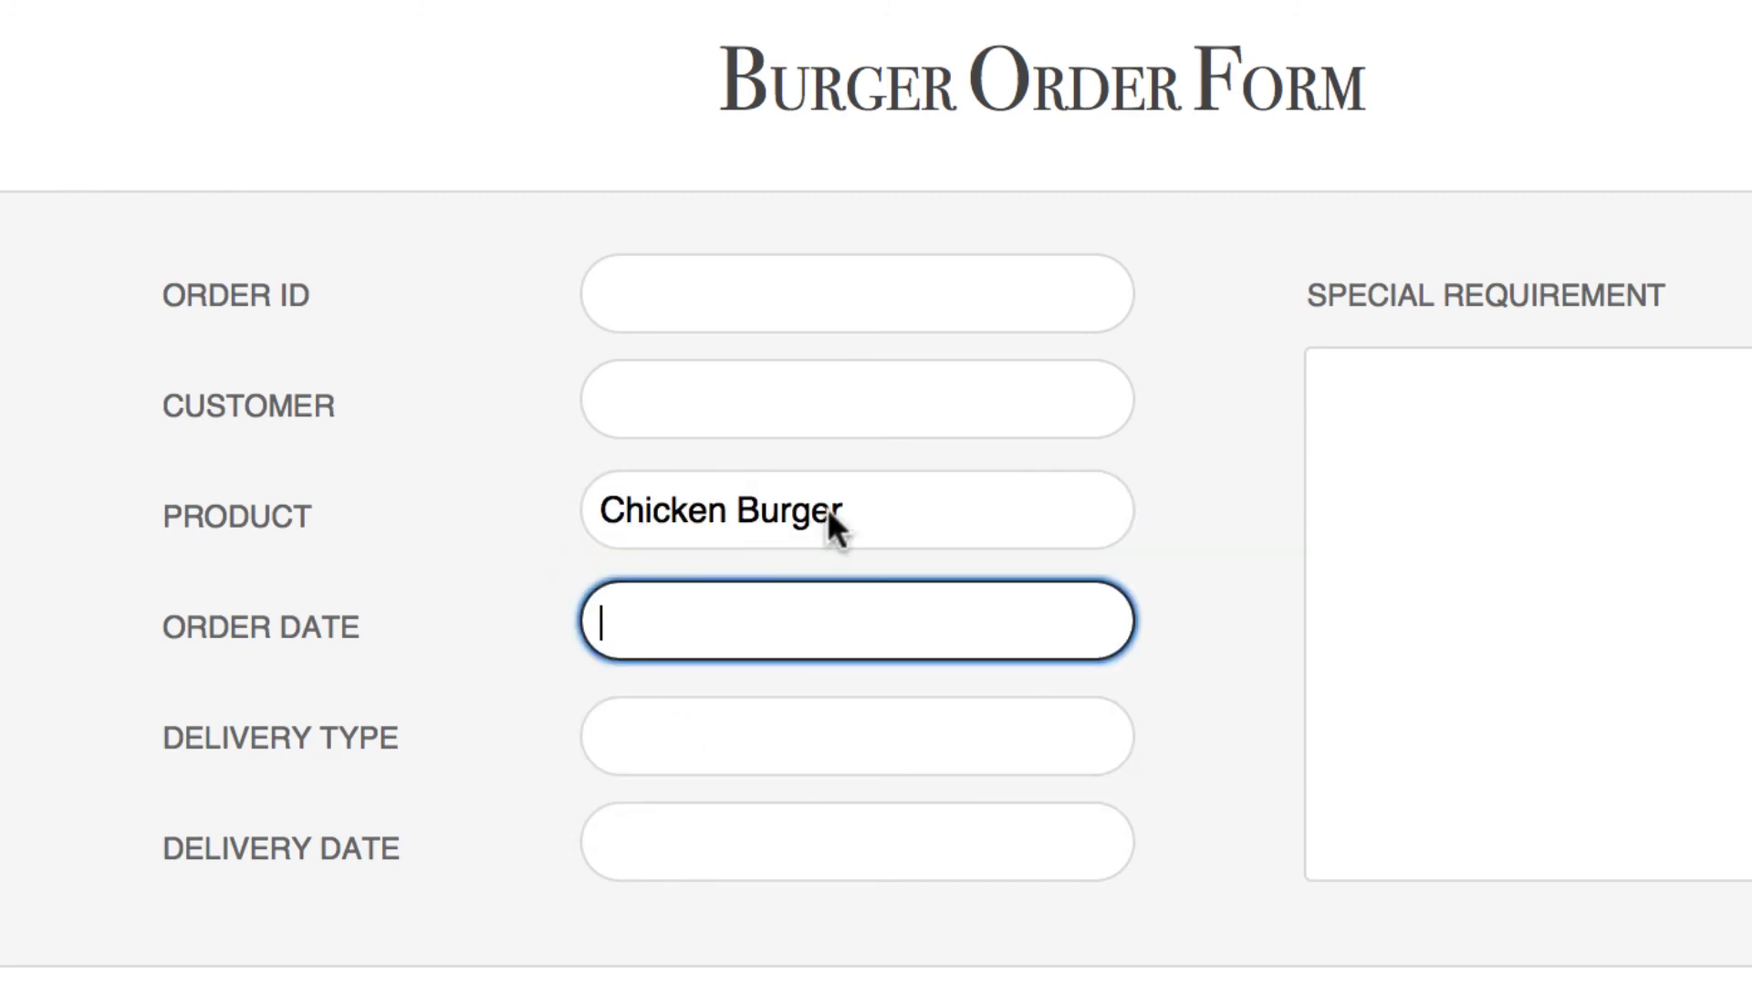
pyautogui.click(828, 509)
pyautogui.click(759, 682)
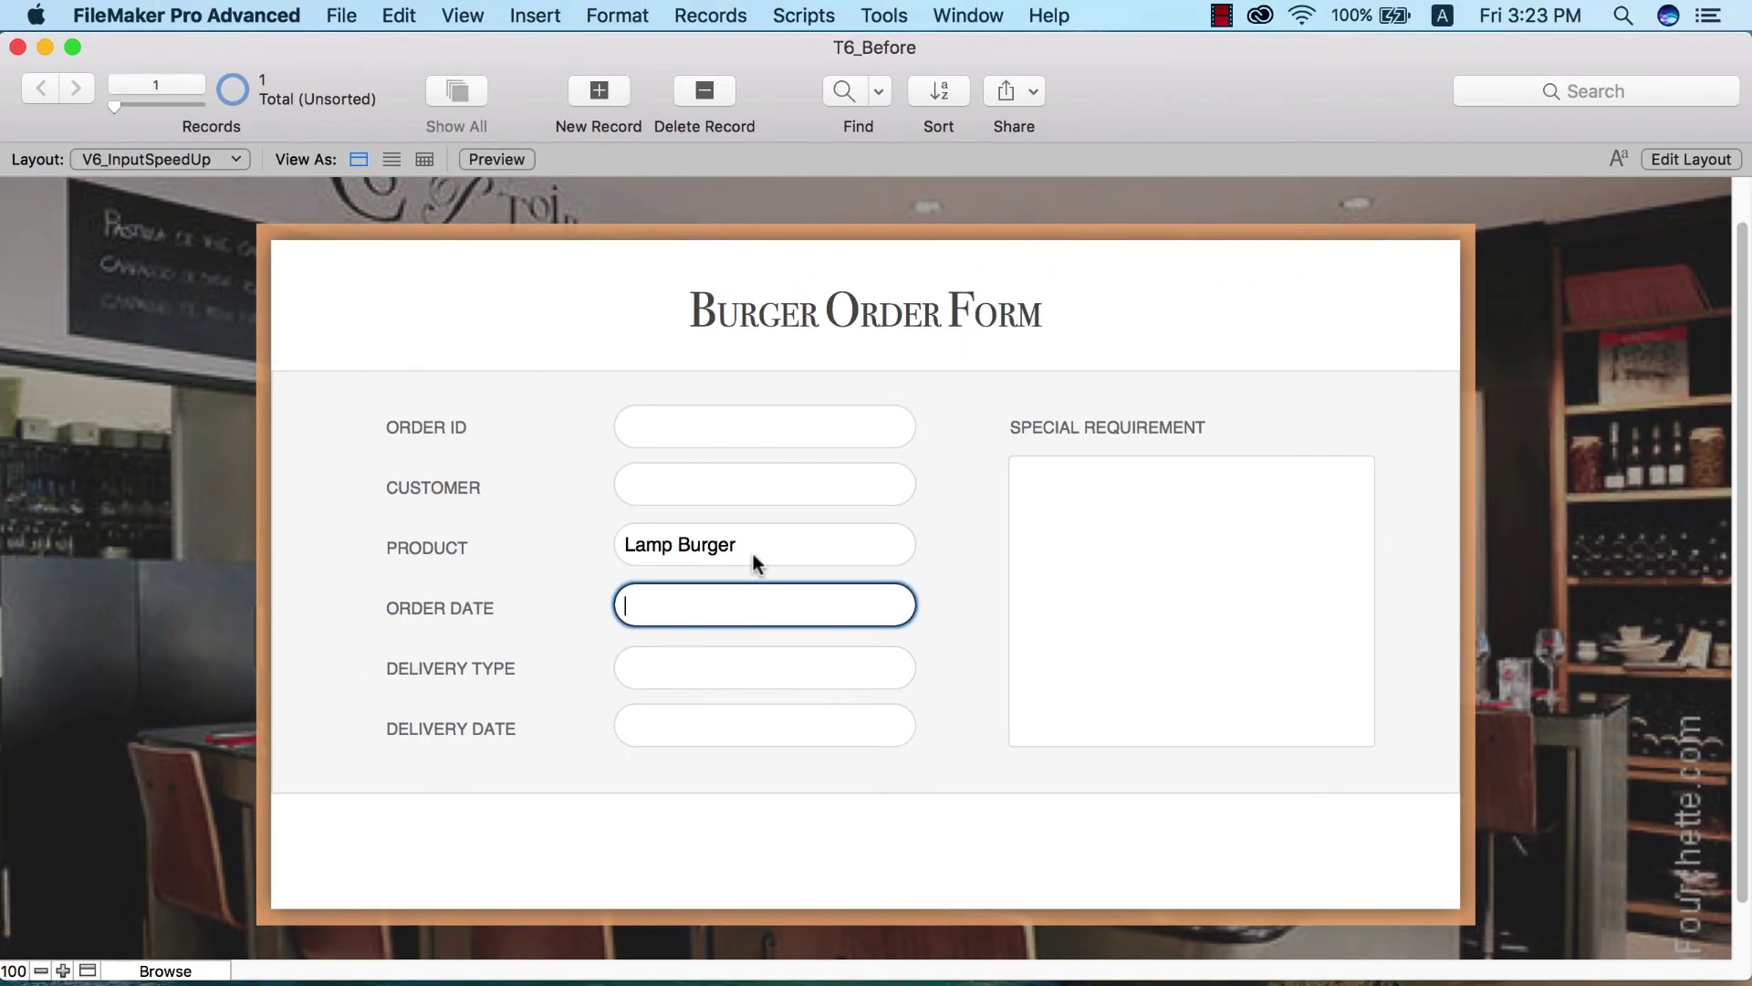
pyautogui.press('super+l')
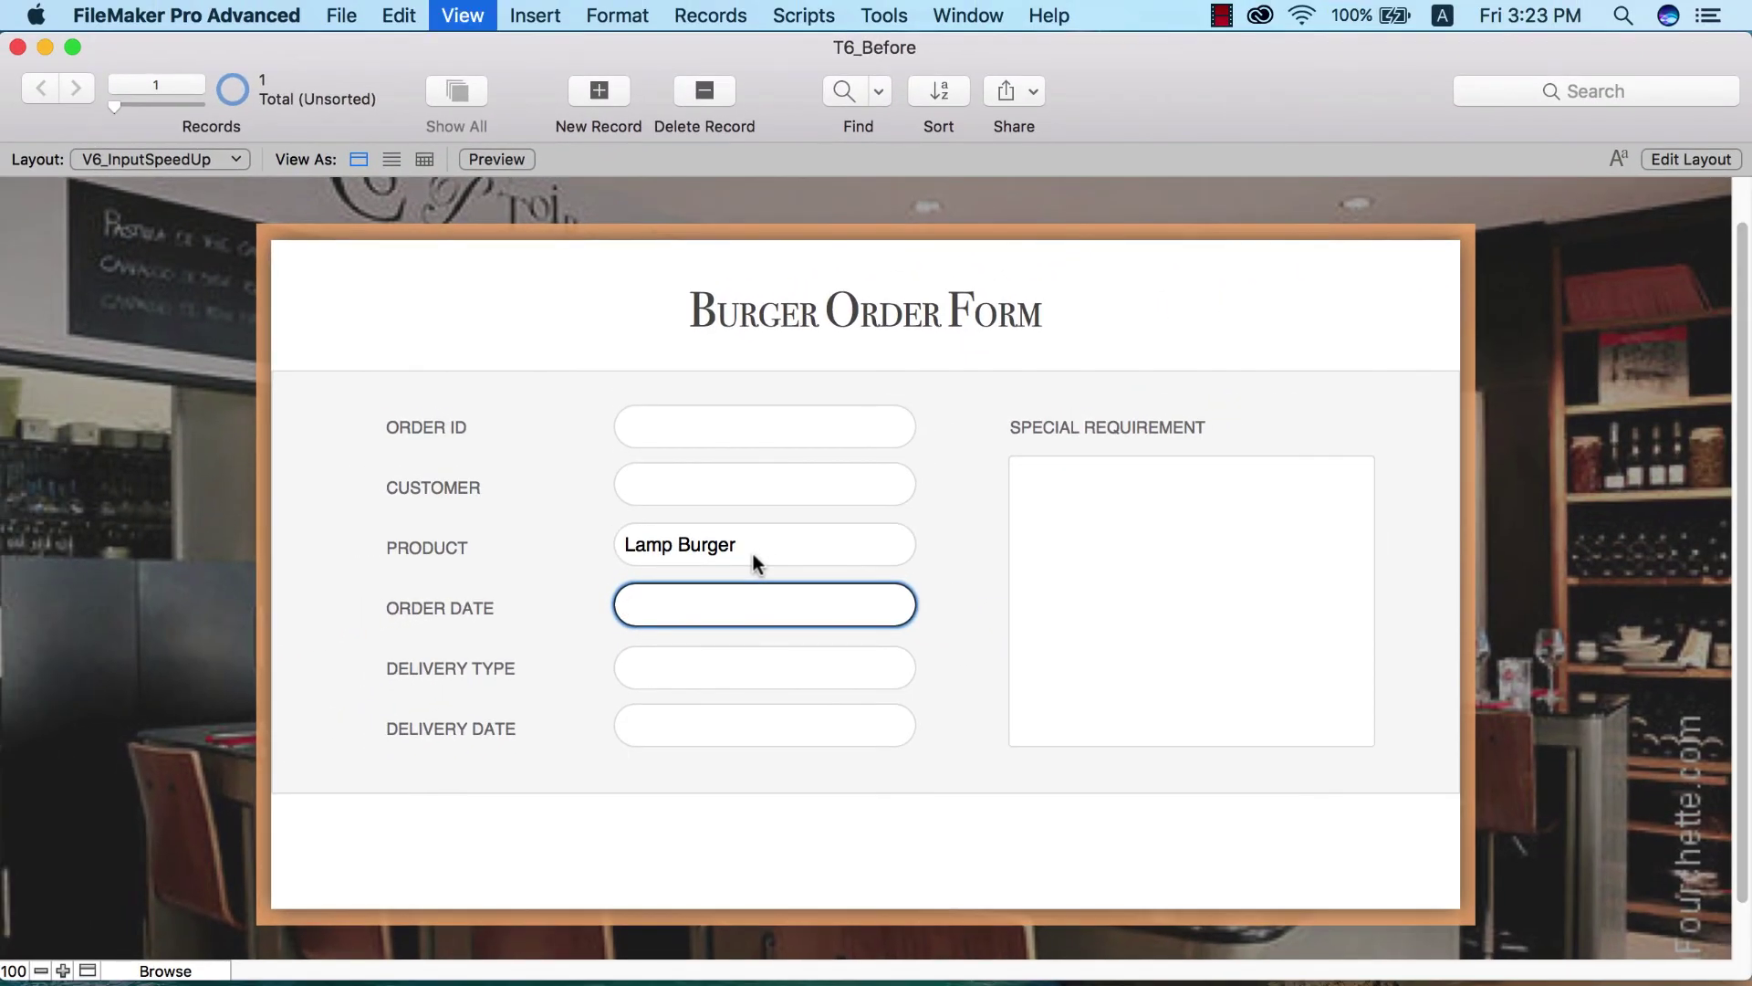
pyautogui.click(758, 574)
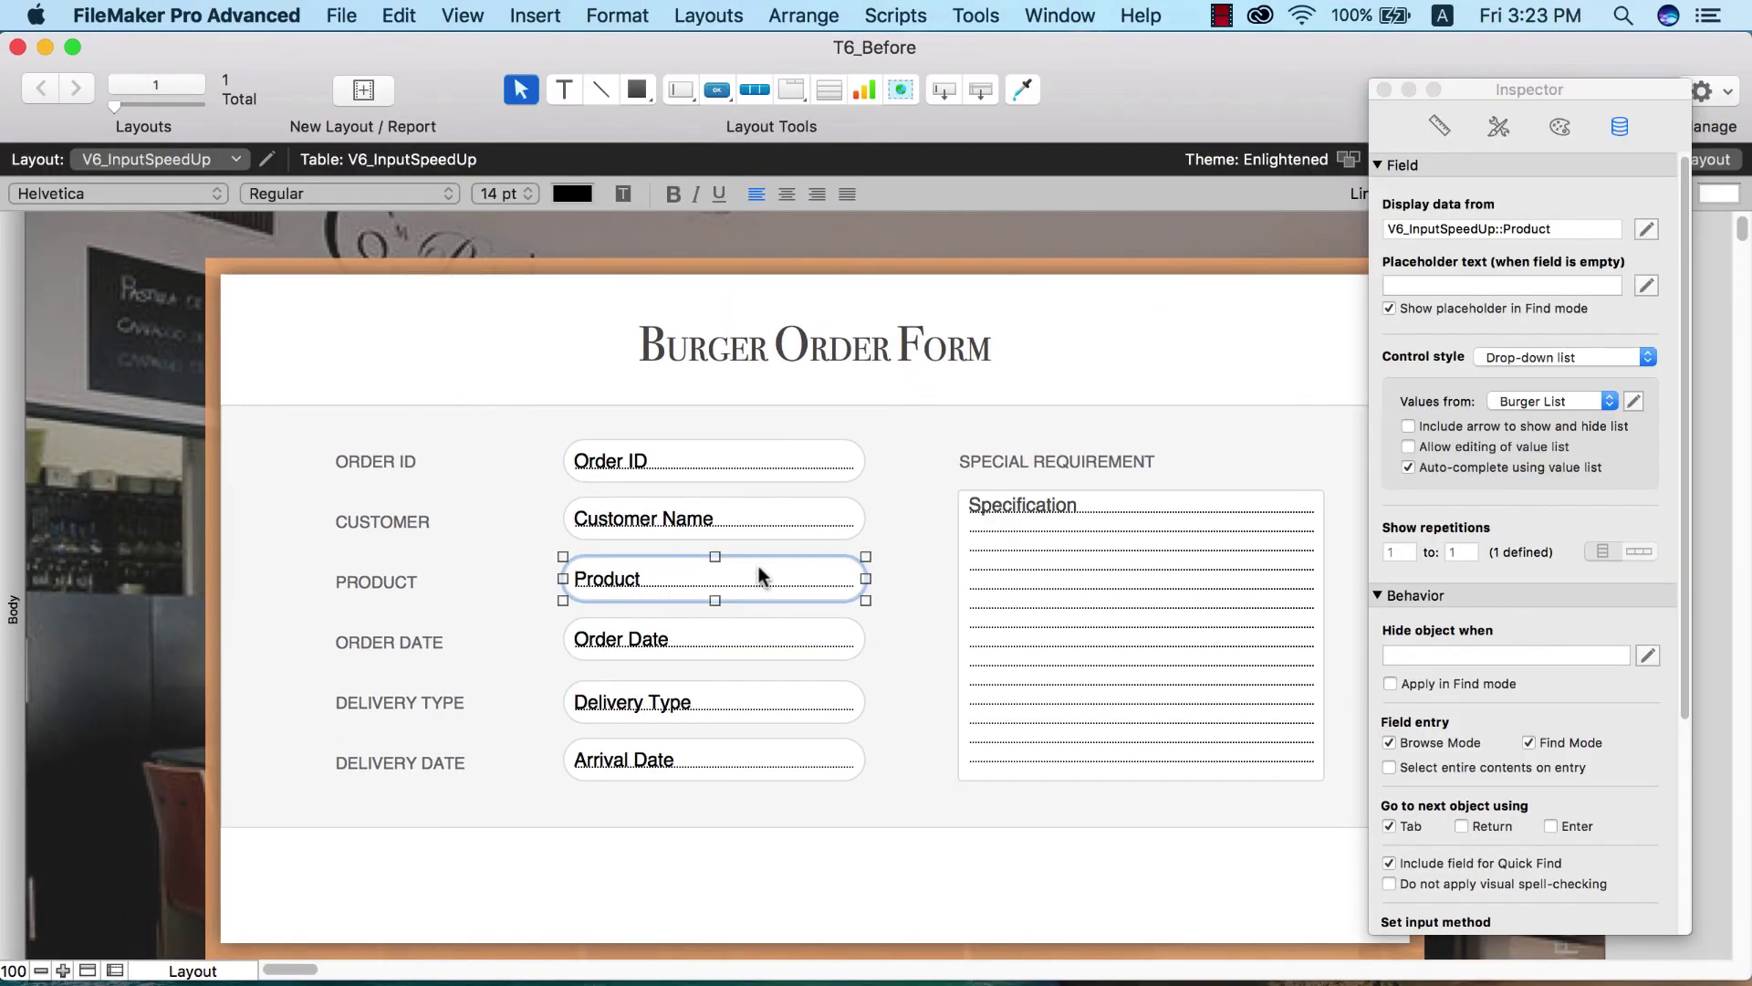
# - Toggle Product's 'Auto-complete using value list' off and back on, then deselect the field
pyautogui.click(1524, 464)
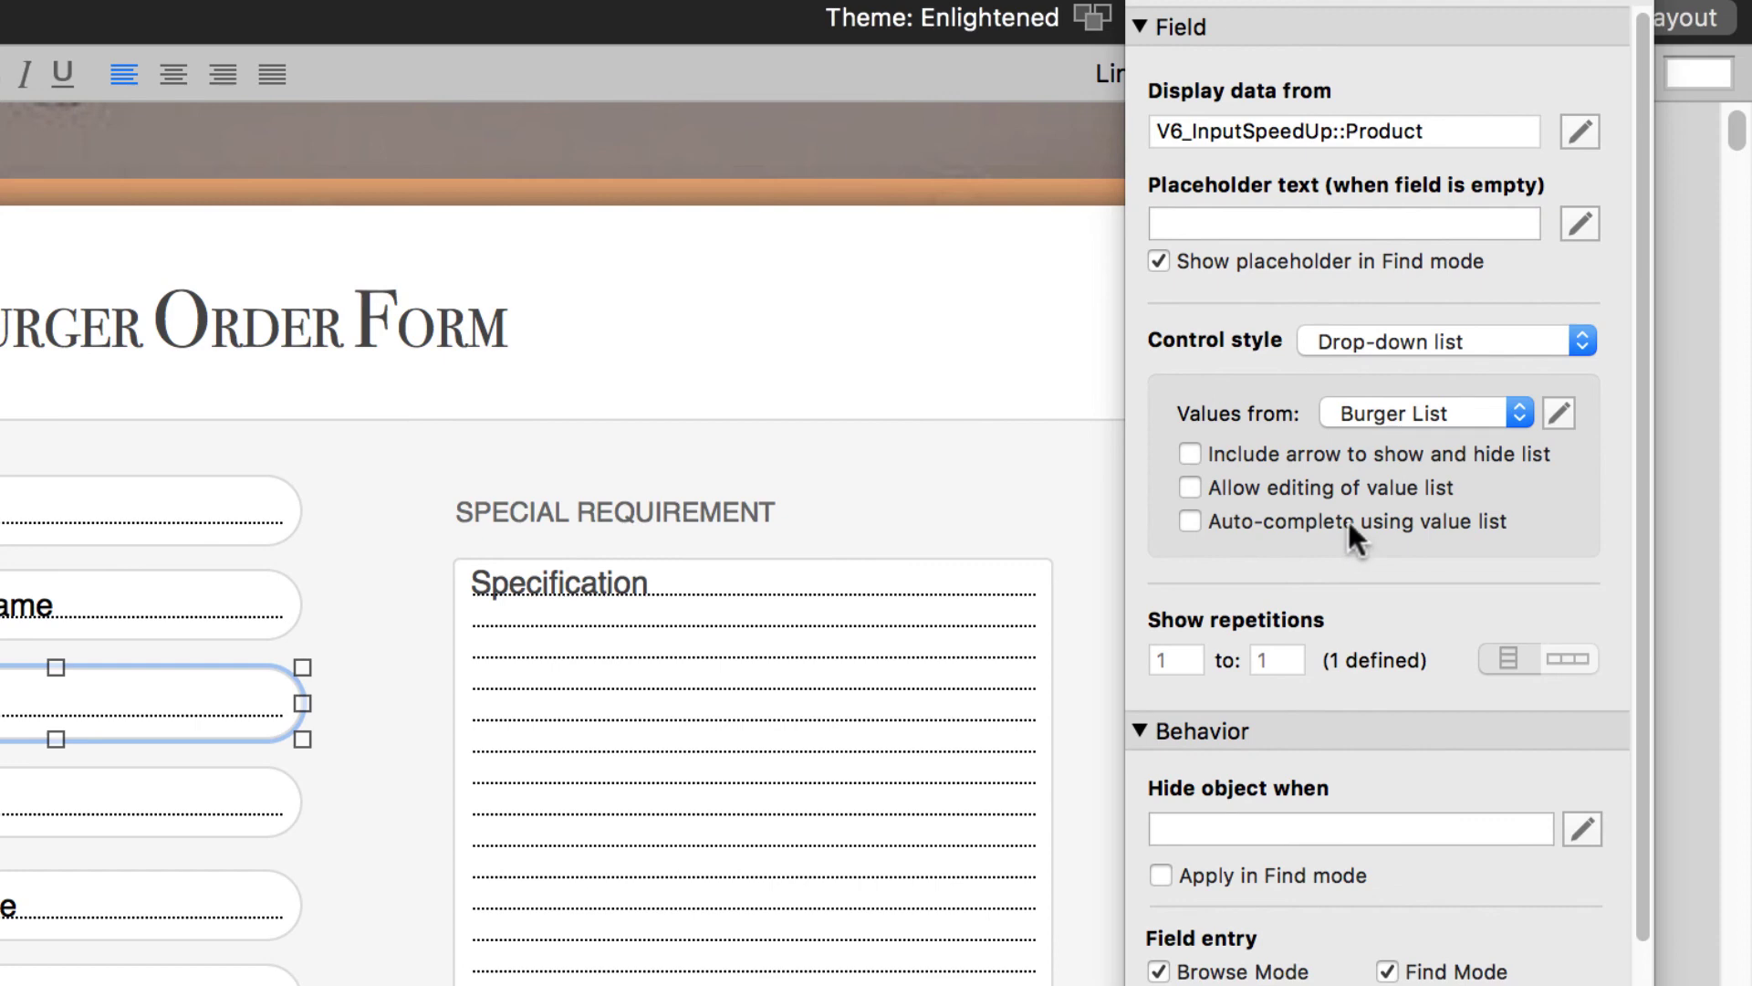
pyautogui.click(1348, 524)
pyautogui.click(424, 555)
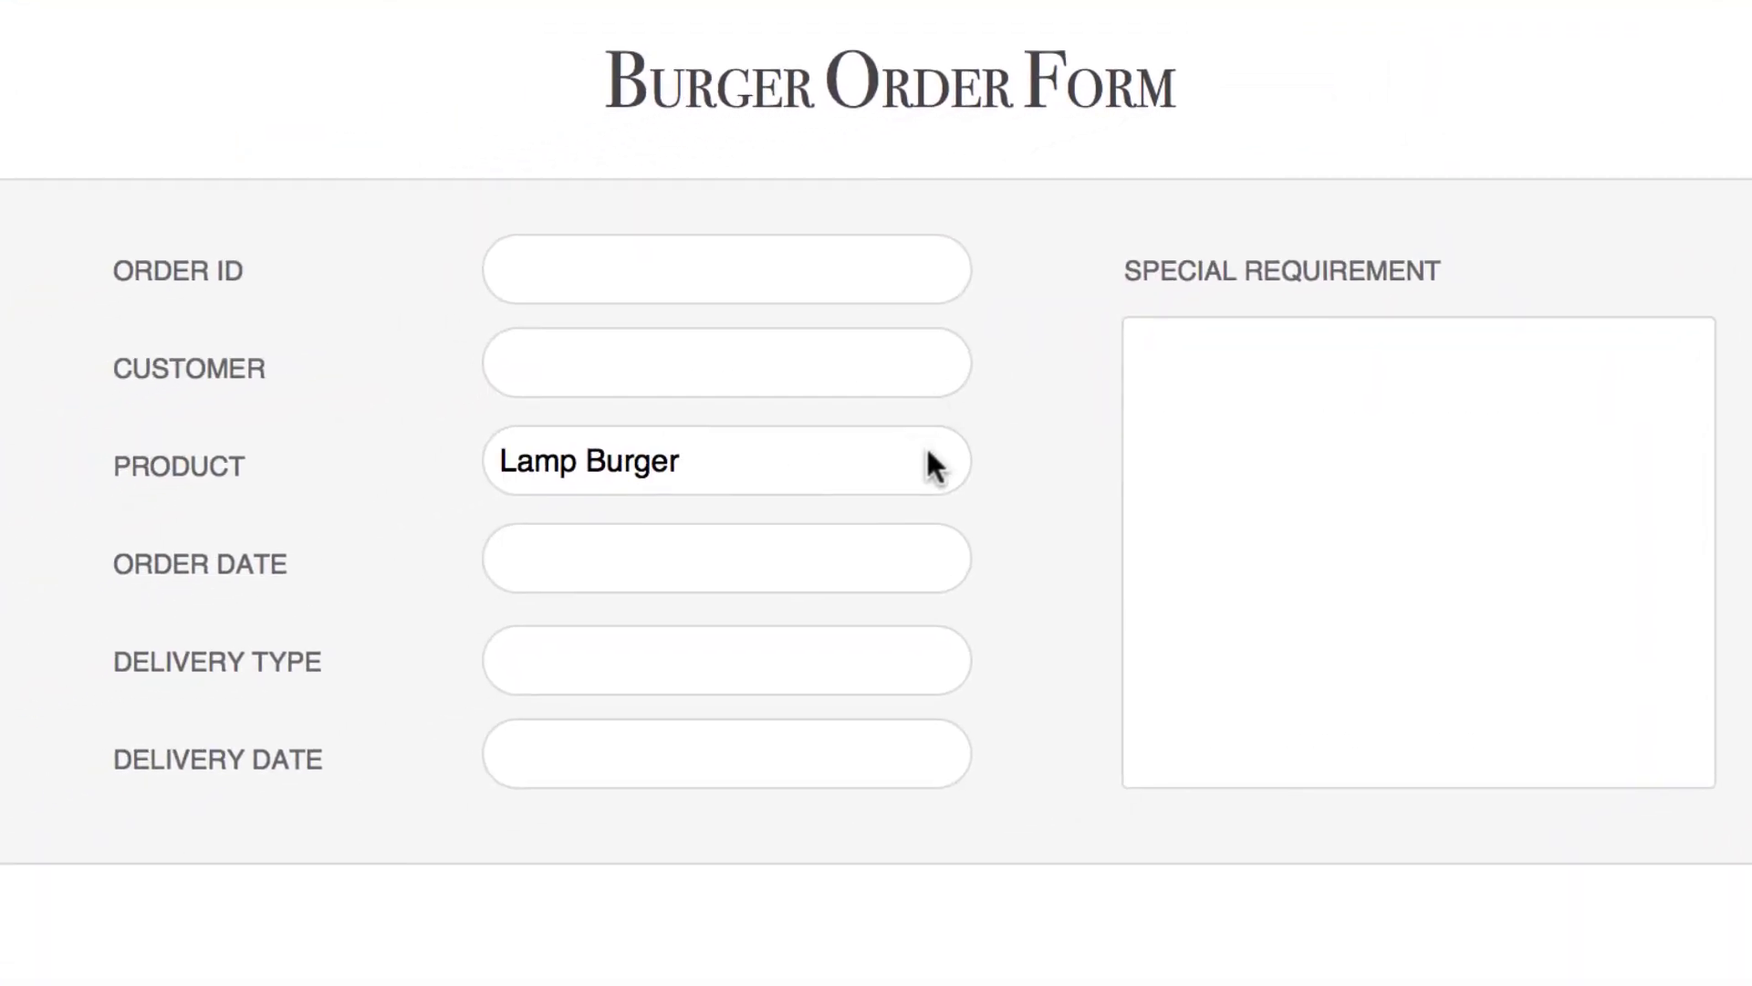
# - Replace Lamp Burger by typing 'che' and accepting the auto-completed Cheese Burger
pyautogui.click(927, 456)
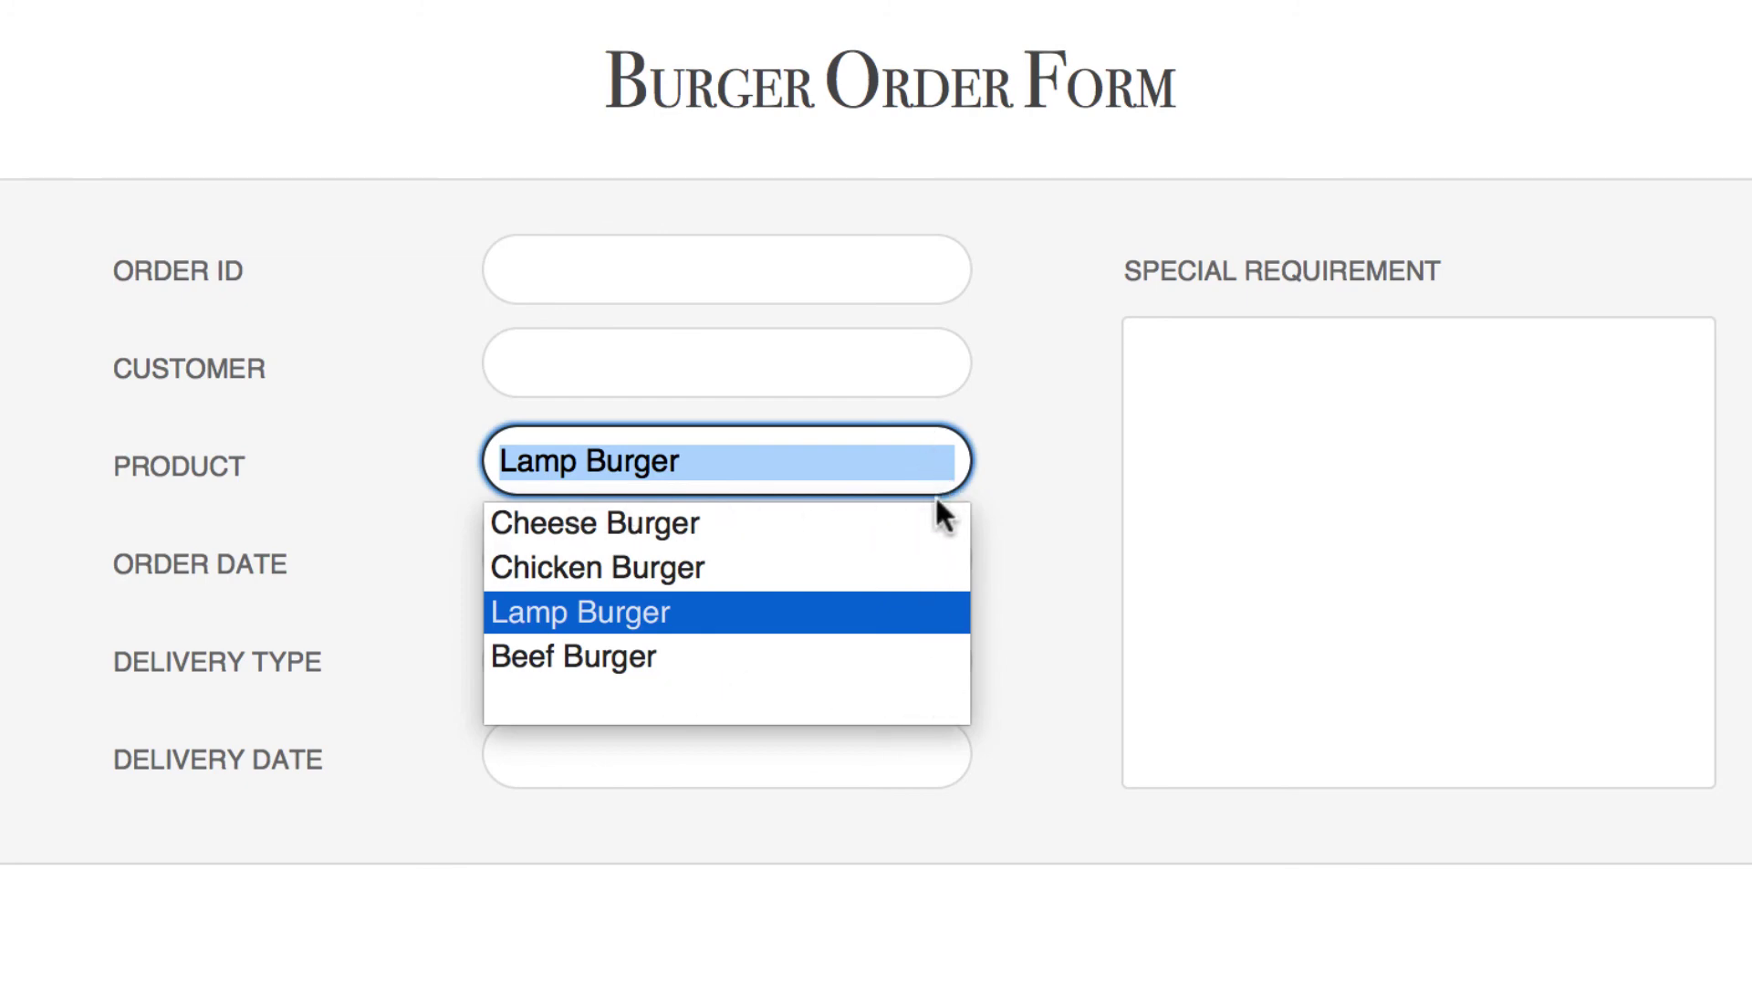
pyautogui.press('Return')
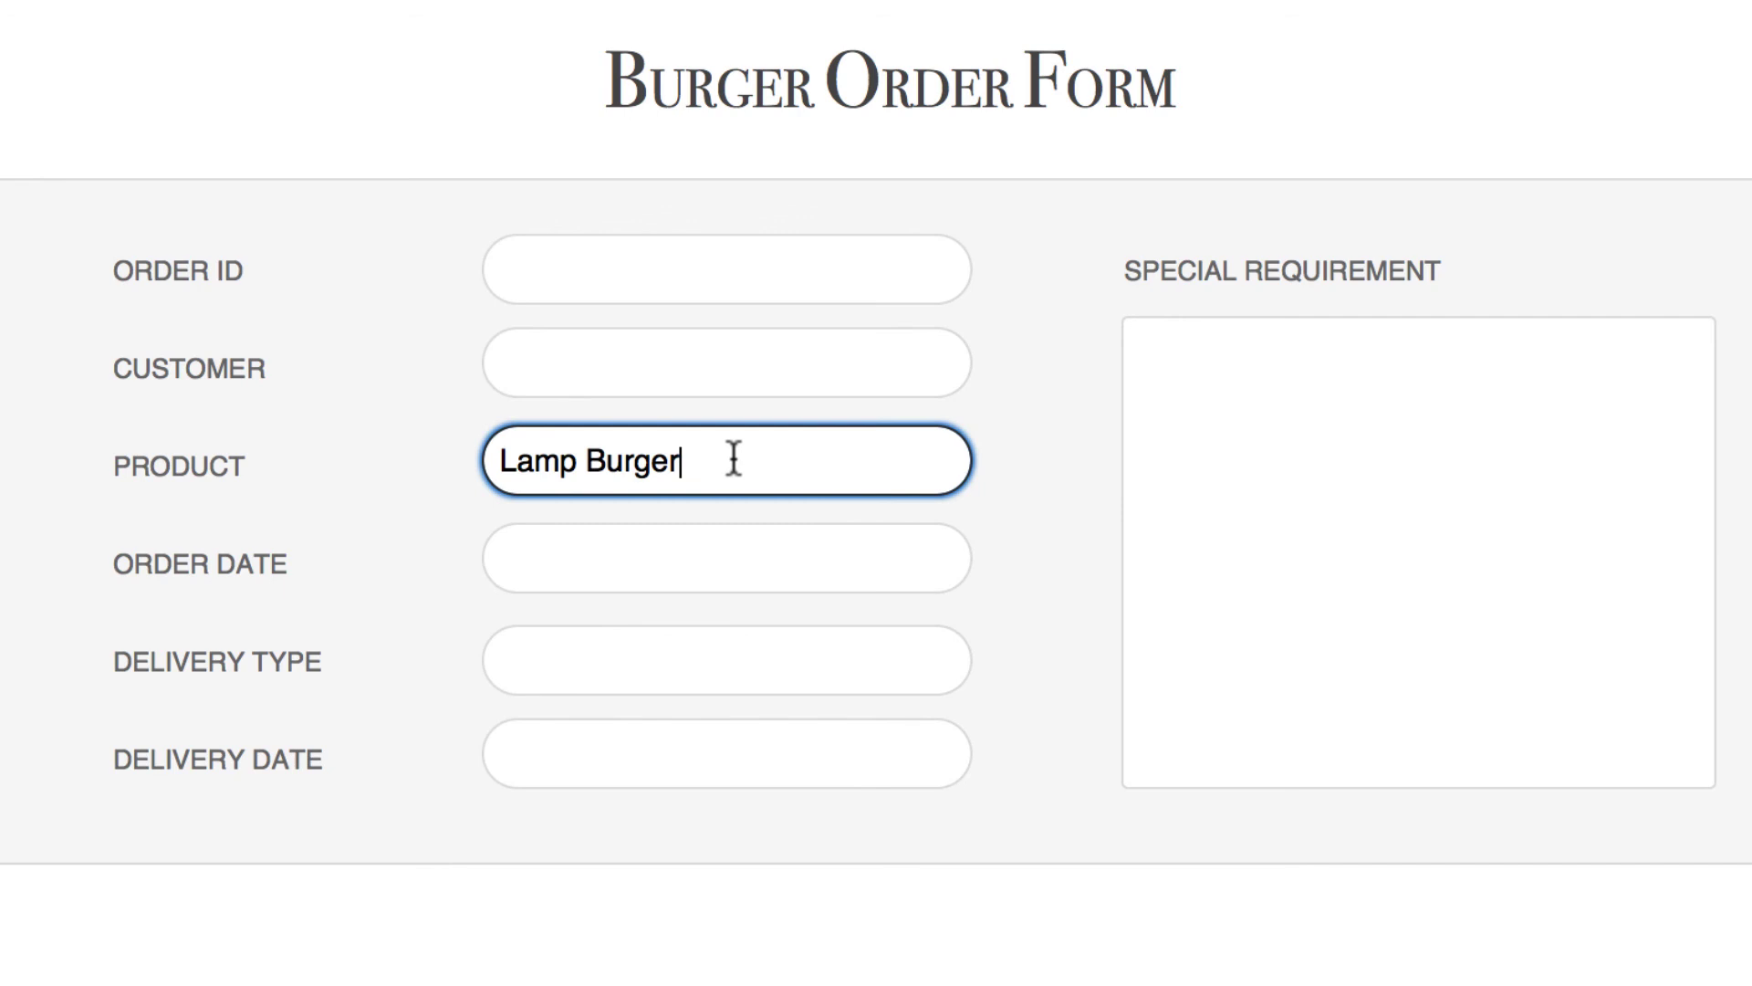
pyautogui.tripleClick(485, 456)
pyautogui.press('BackSpace')
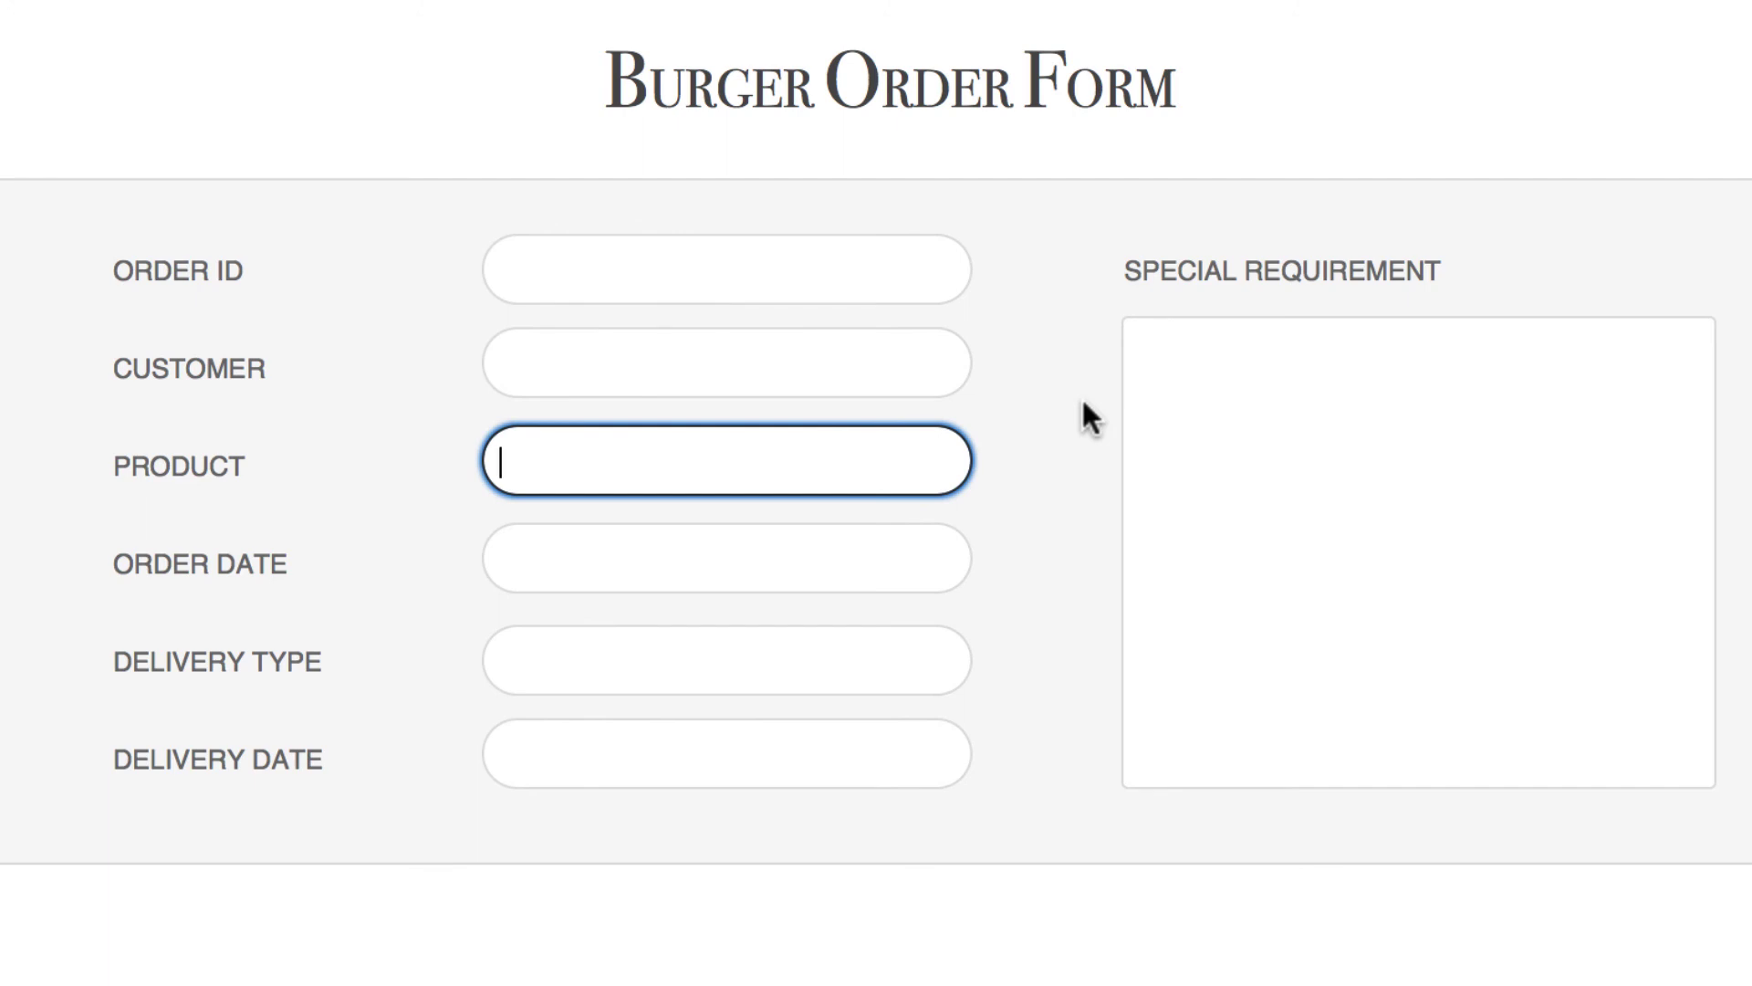
pyautogui.write('c')
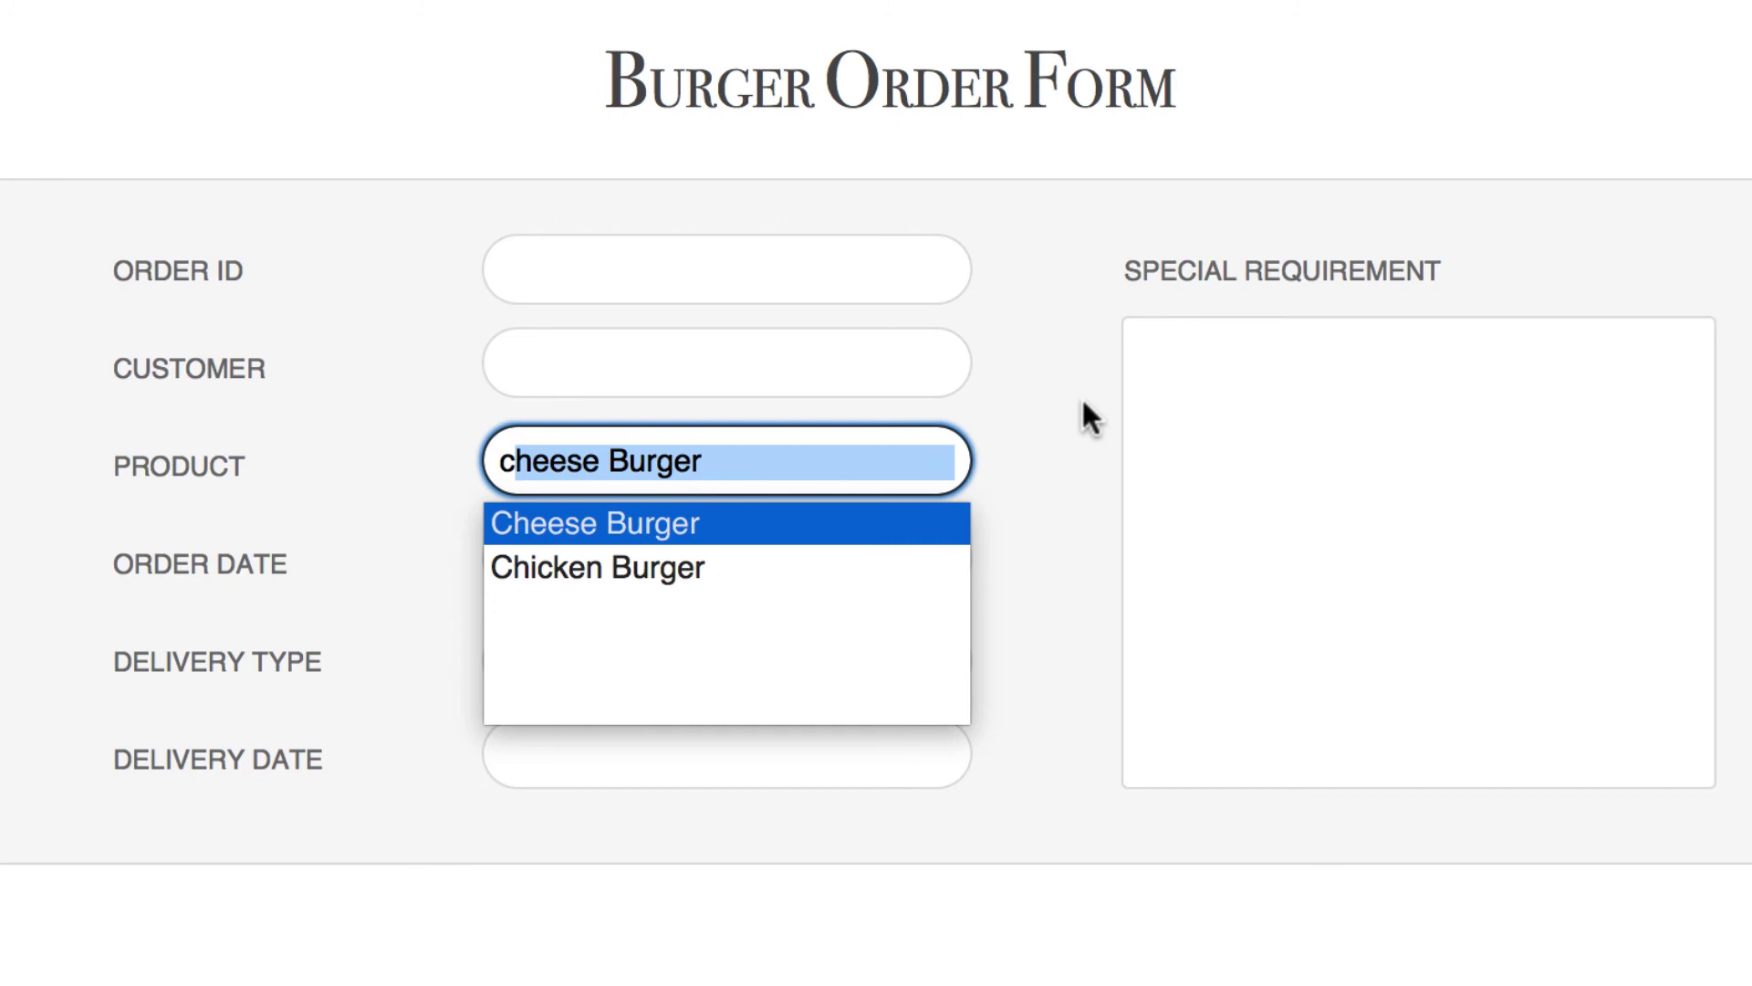
pyautogui.write('h')
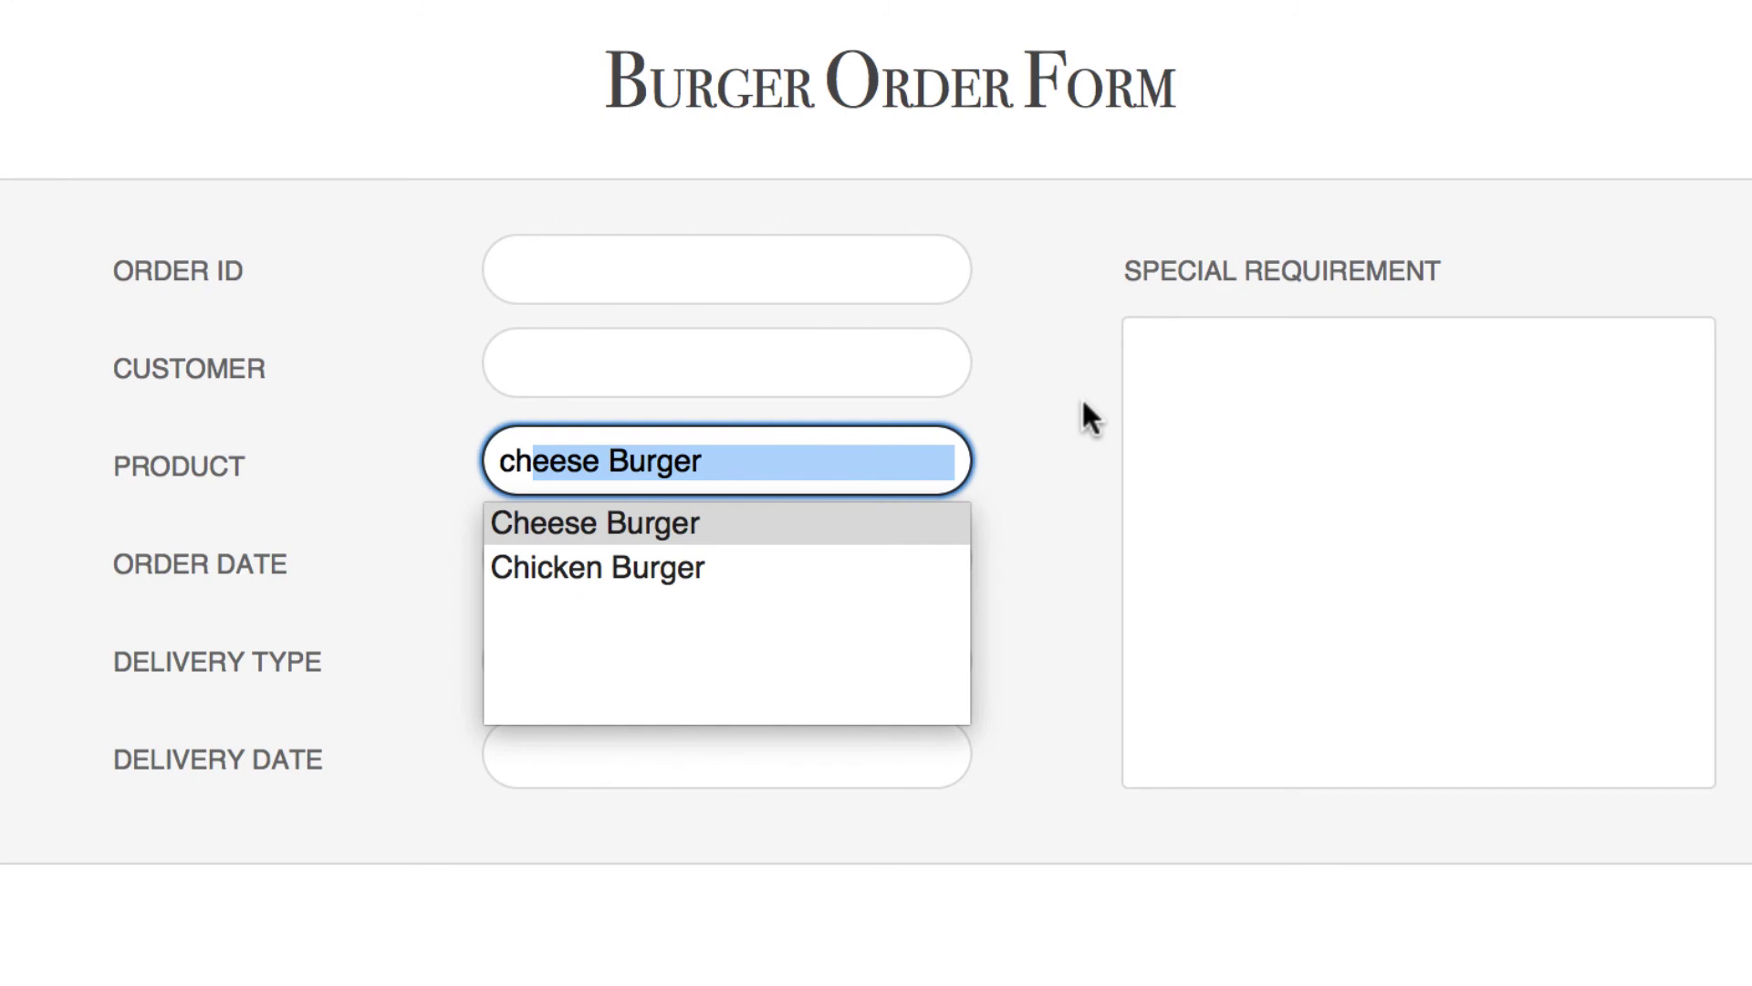
pyautogui.write('e')
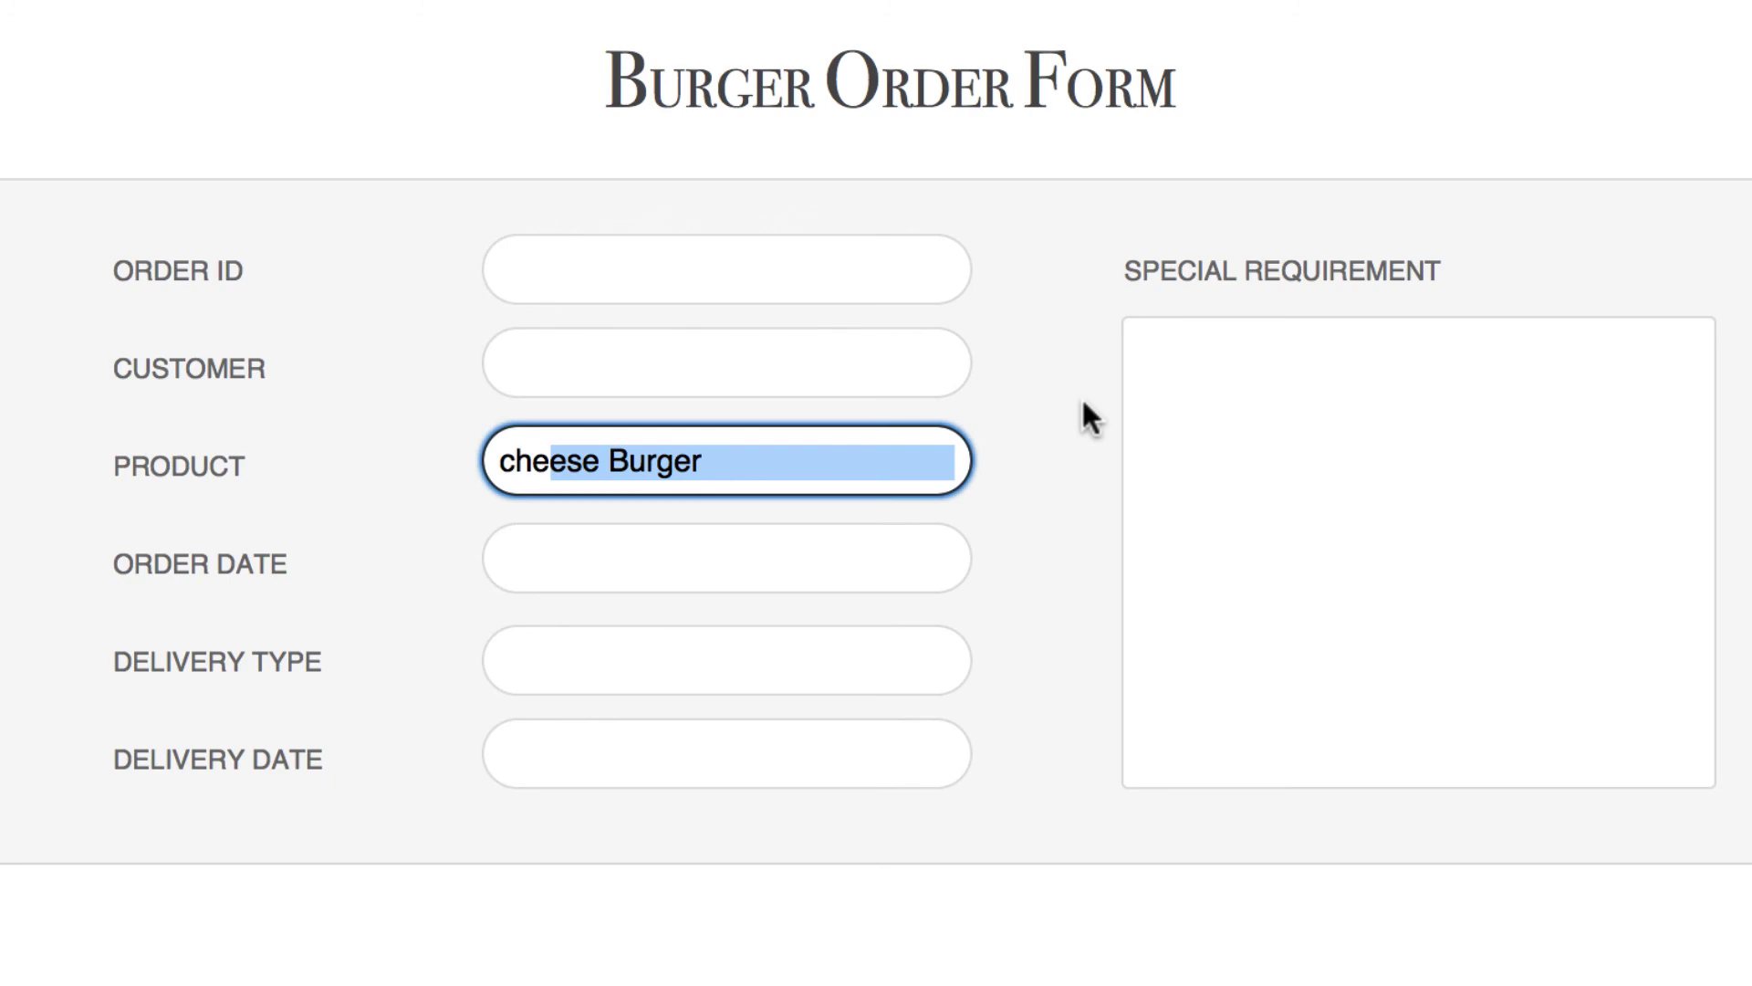
pyautogui.press('Return')
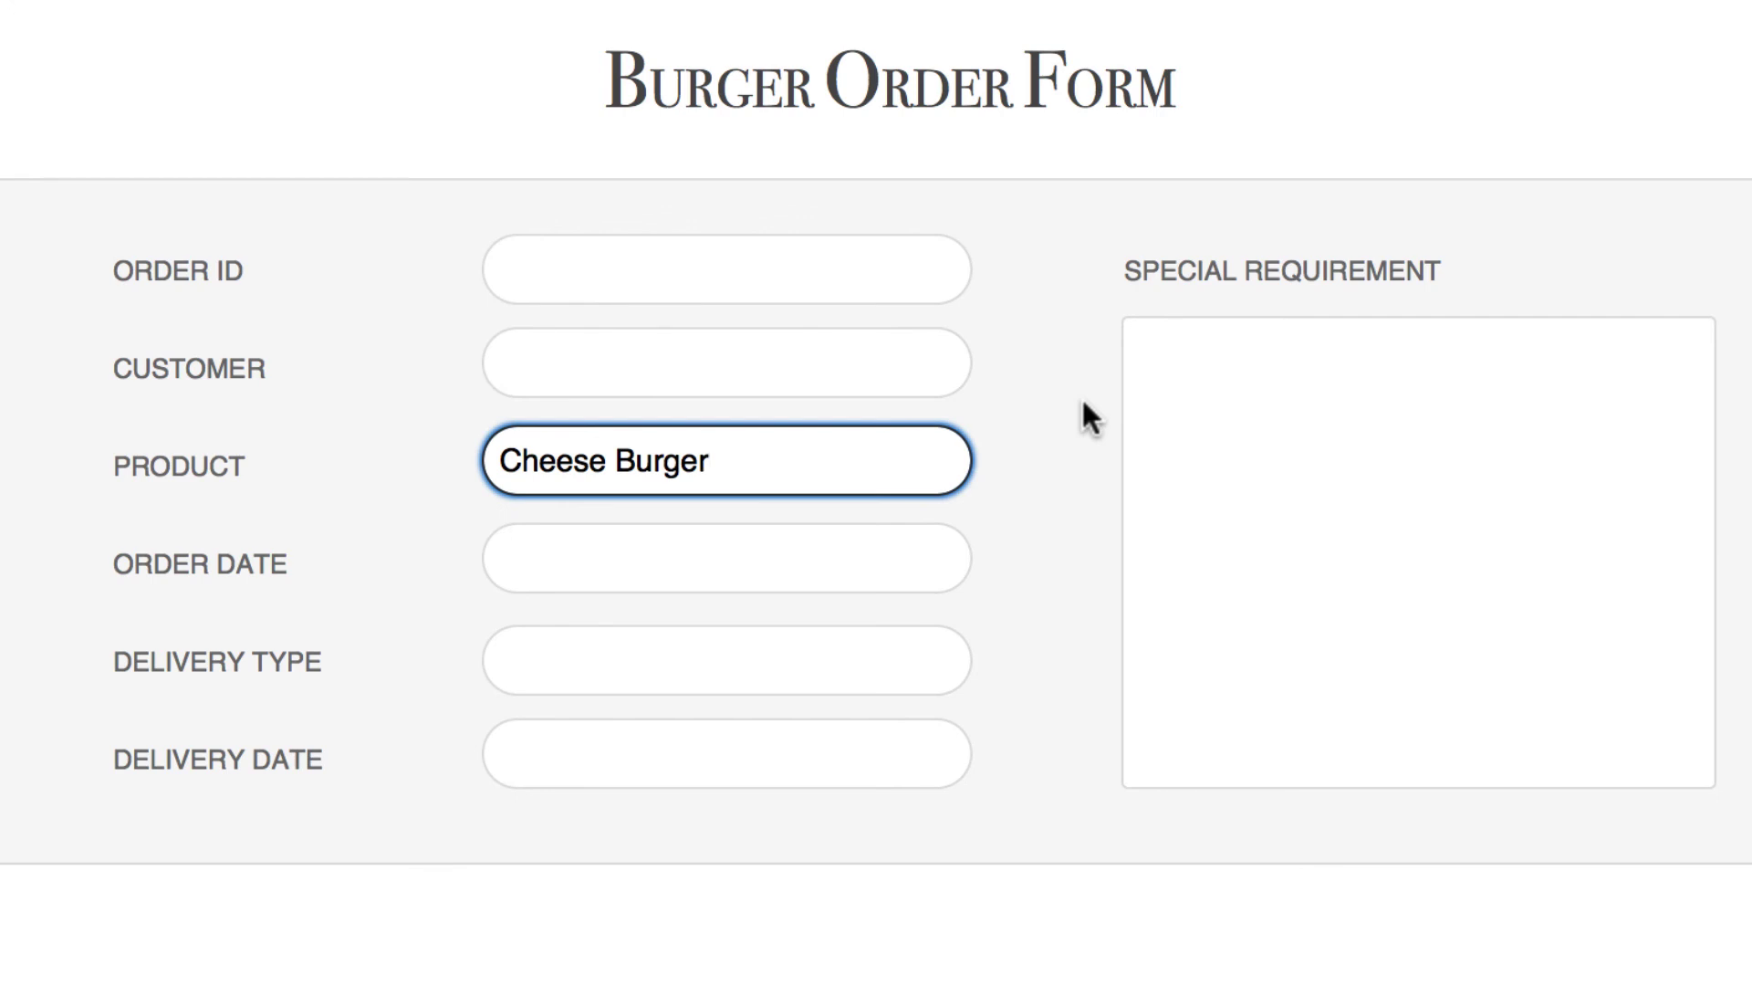
pyautogui.click(1082, 402)
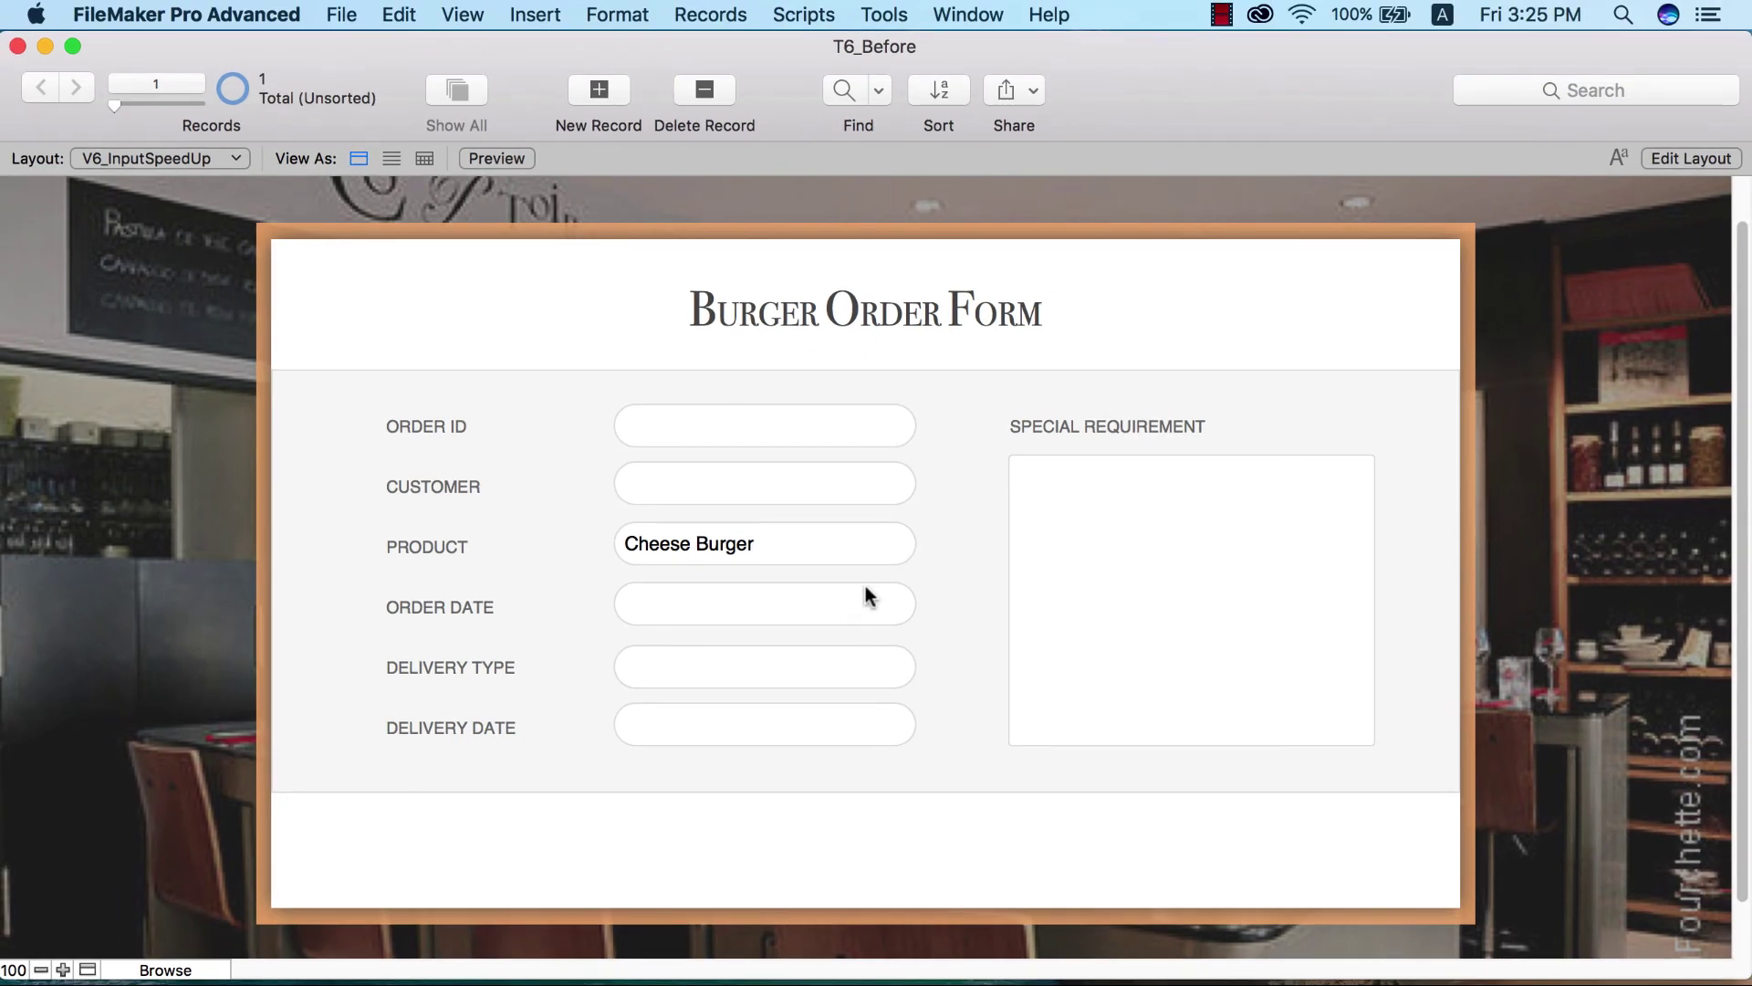
# - Enter order date 21/4/2017 and delivery date 22/4/2017, then switch to Layout mode
pyautogui.click(879, 609)
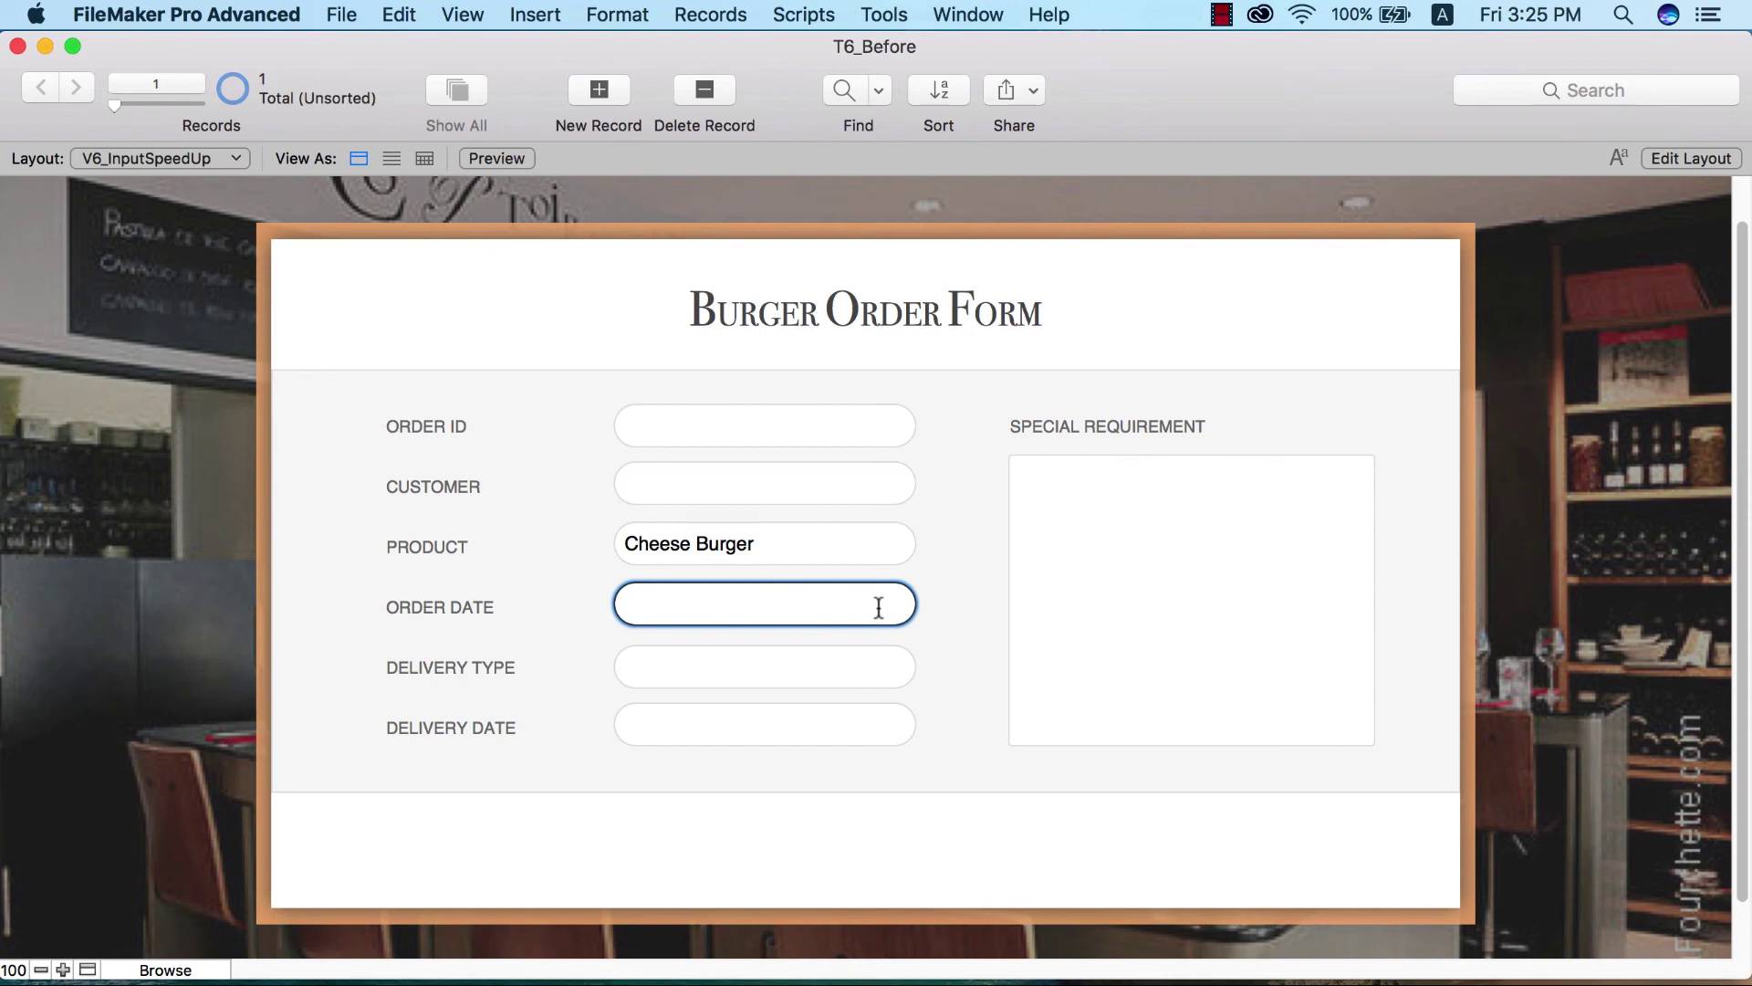
pyautogui.write('21/4/2017')
pyautogui.click(809, 705)
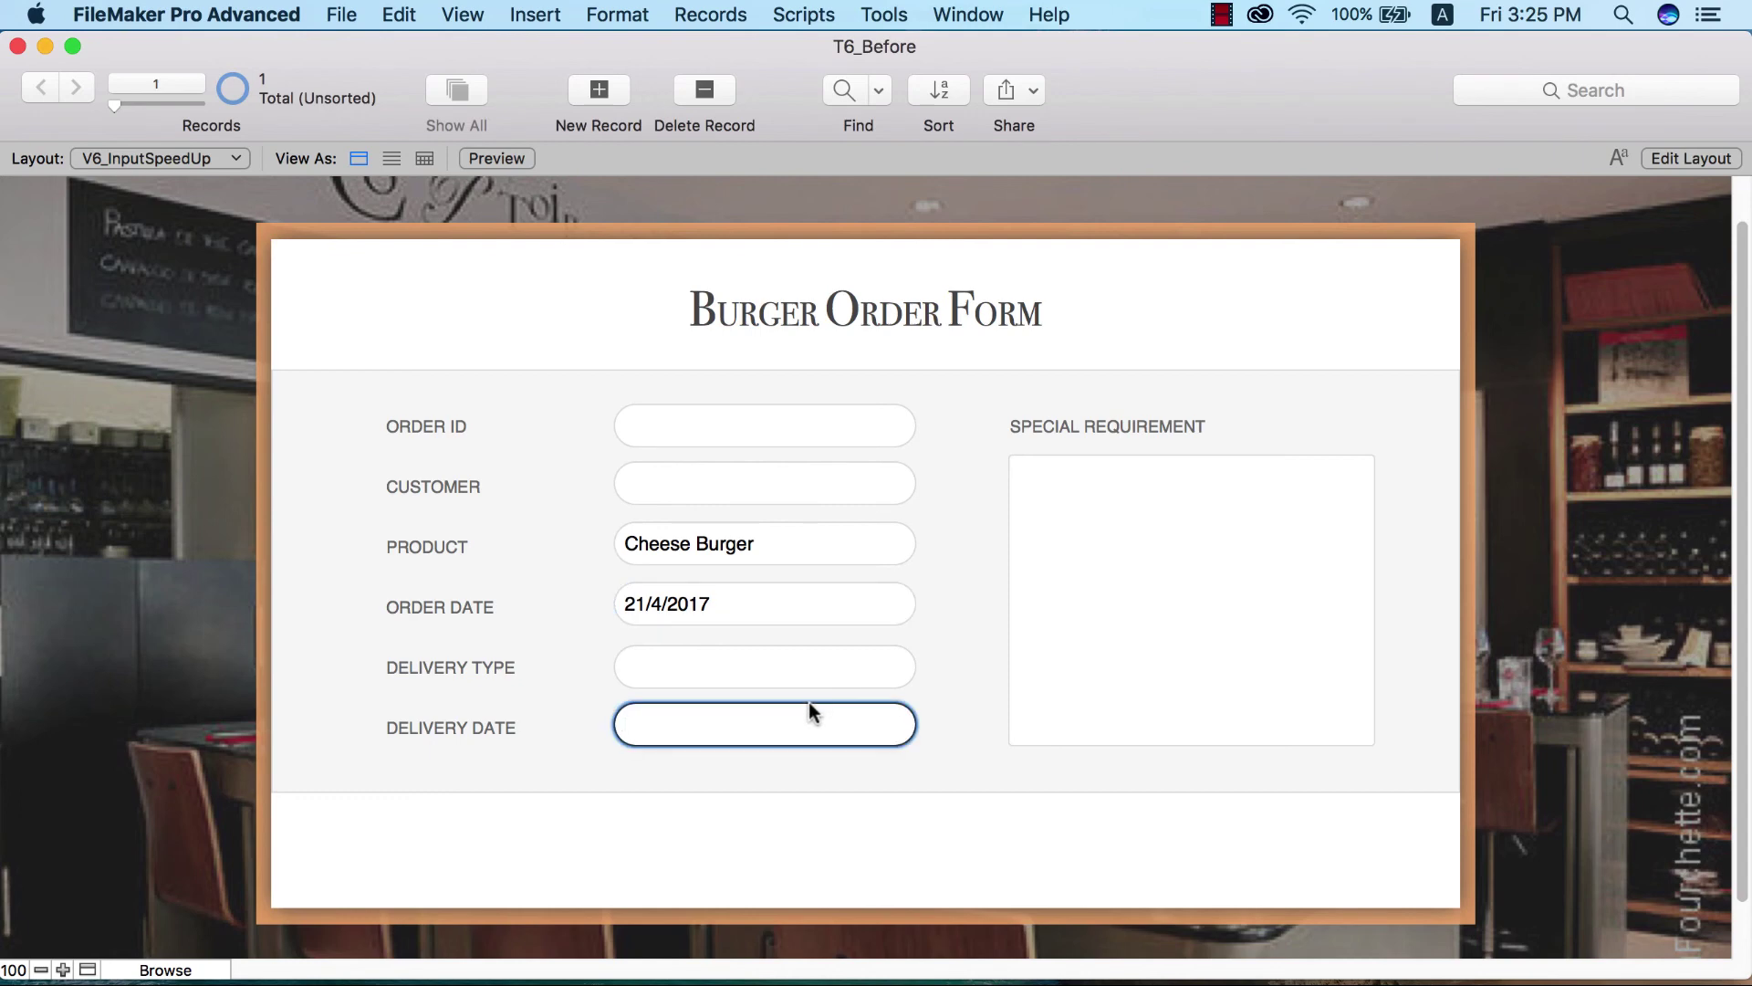
pyautogui.write('22/4/2017')
pyautogui.click(935, 589)
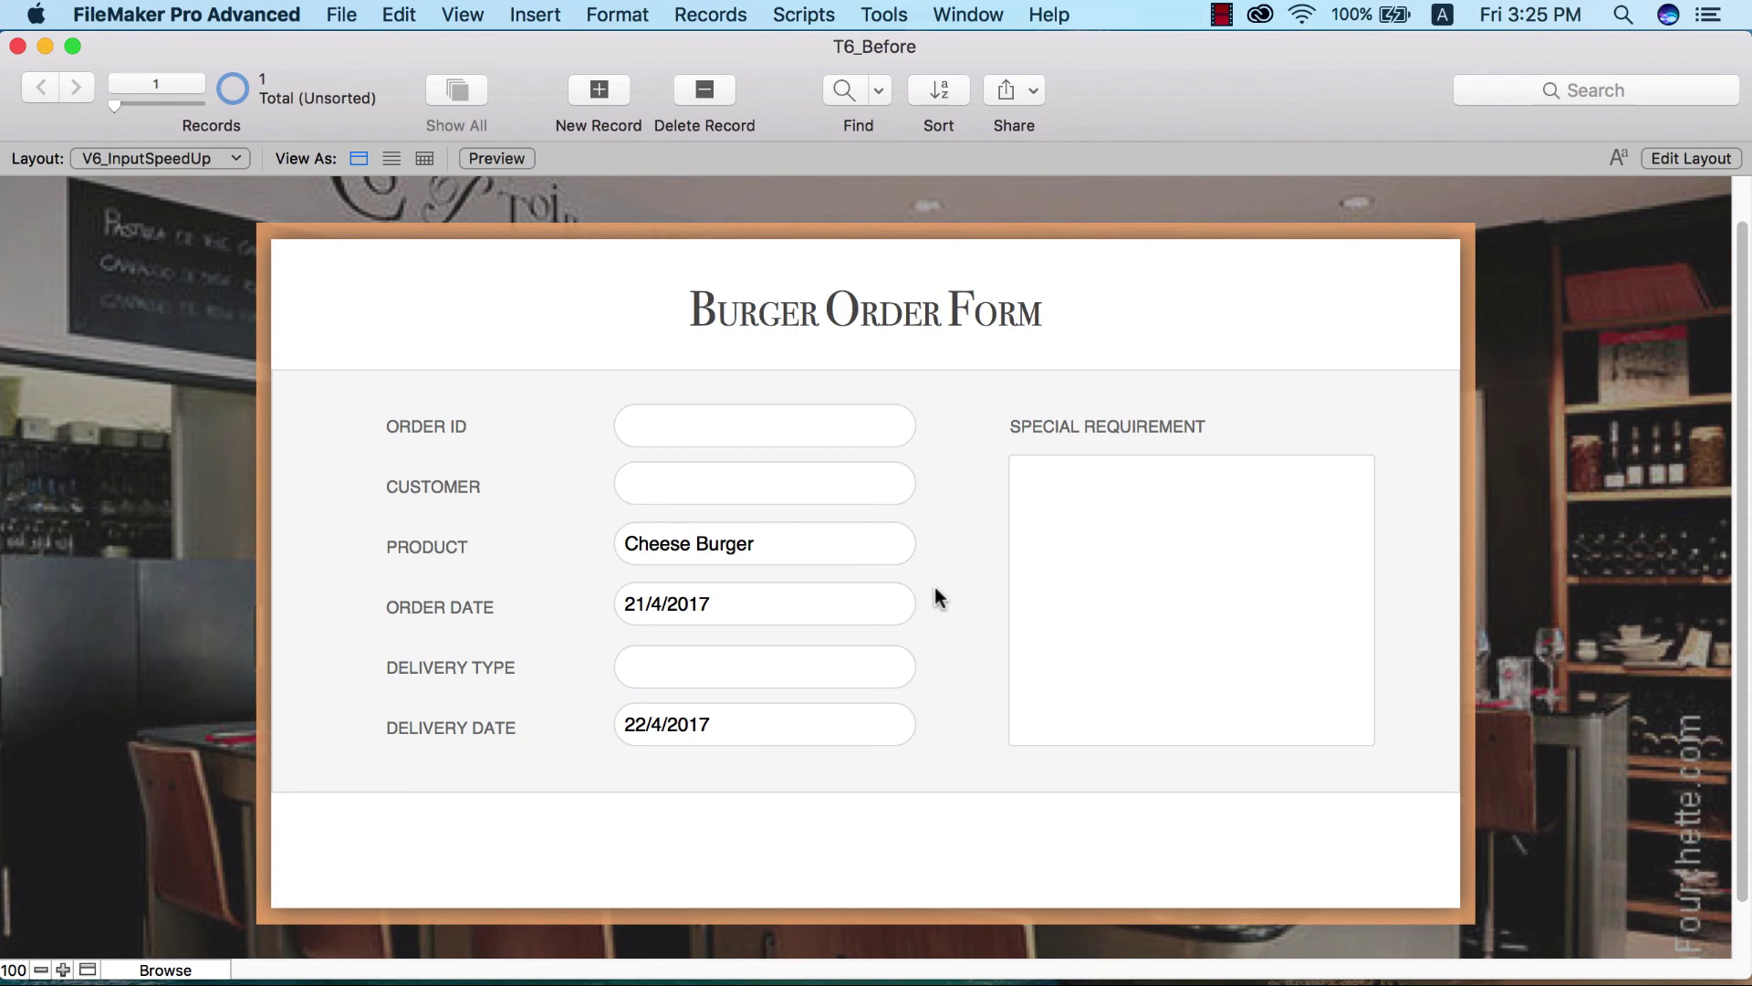
pyautogui.press('super+l')
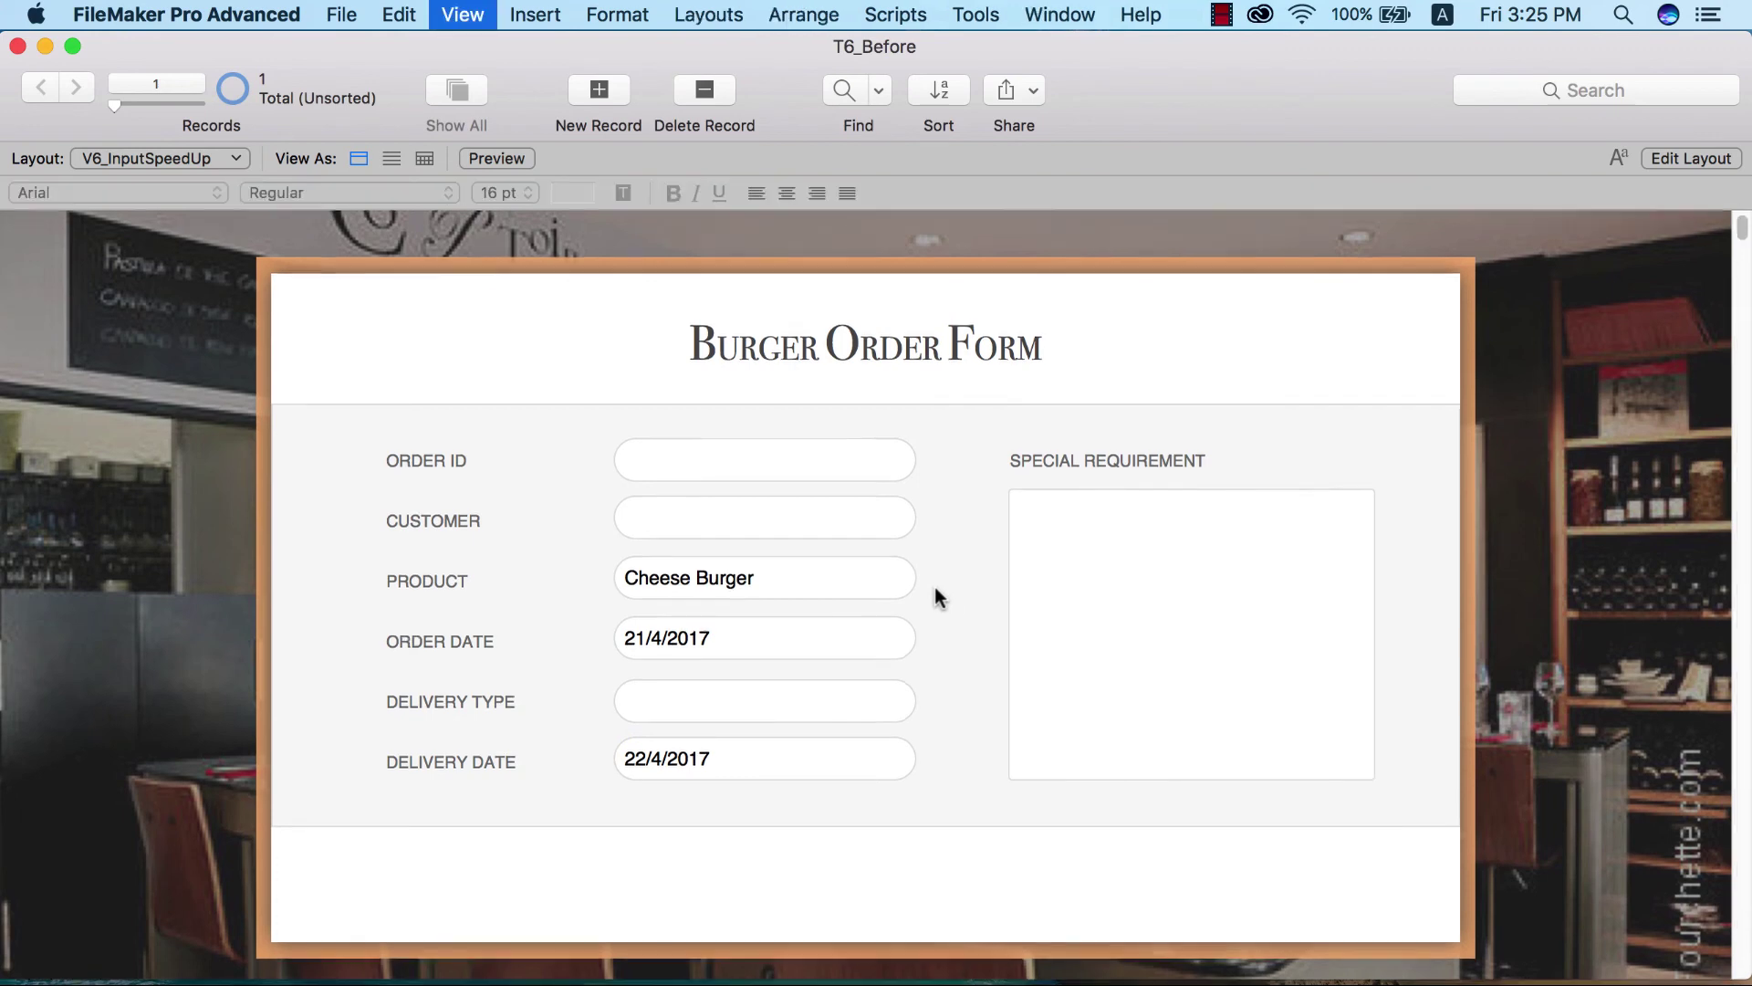
# - Set both Order Date and Arrival Date to the Drop-down calendar control style, then return to Browse mode
pyautogui.click(818, 630)
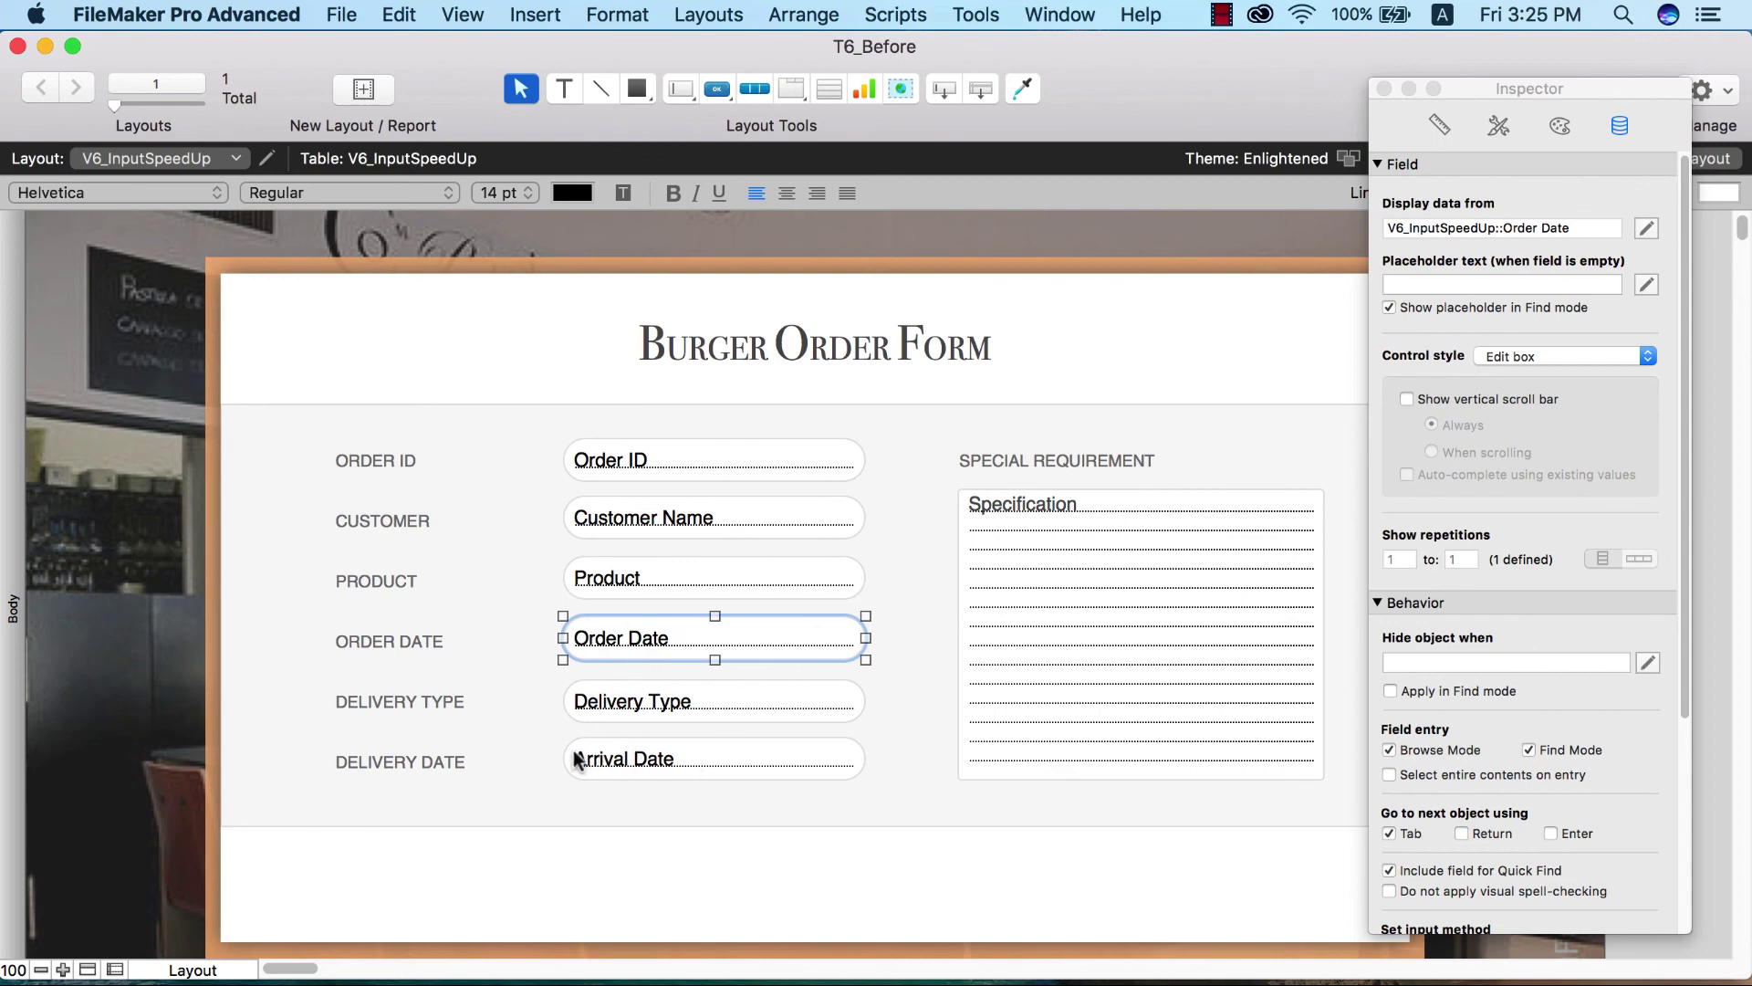
pyautogui.click(704, 763)
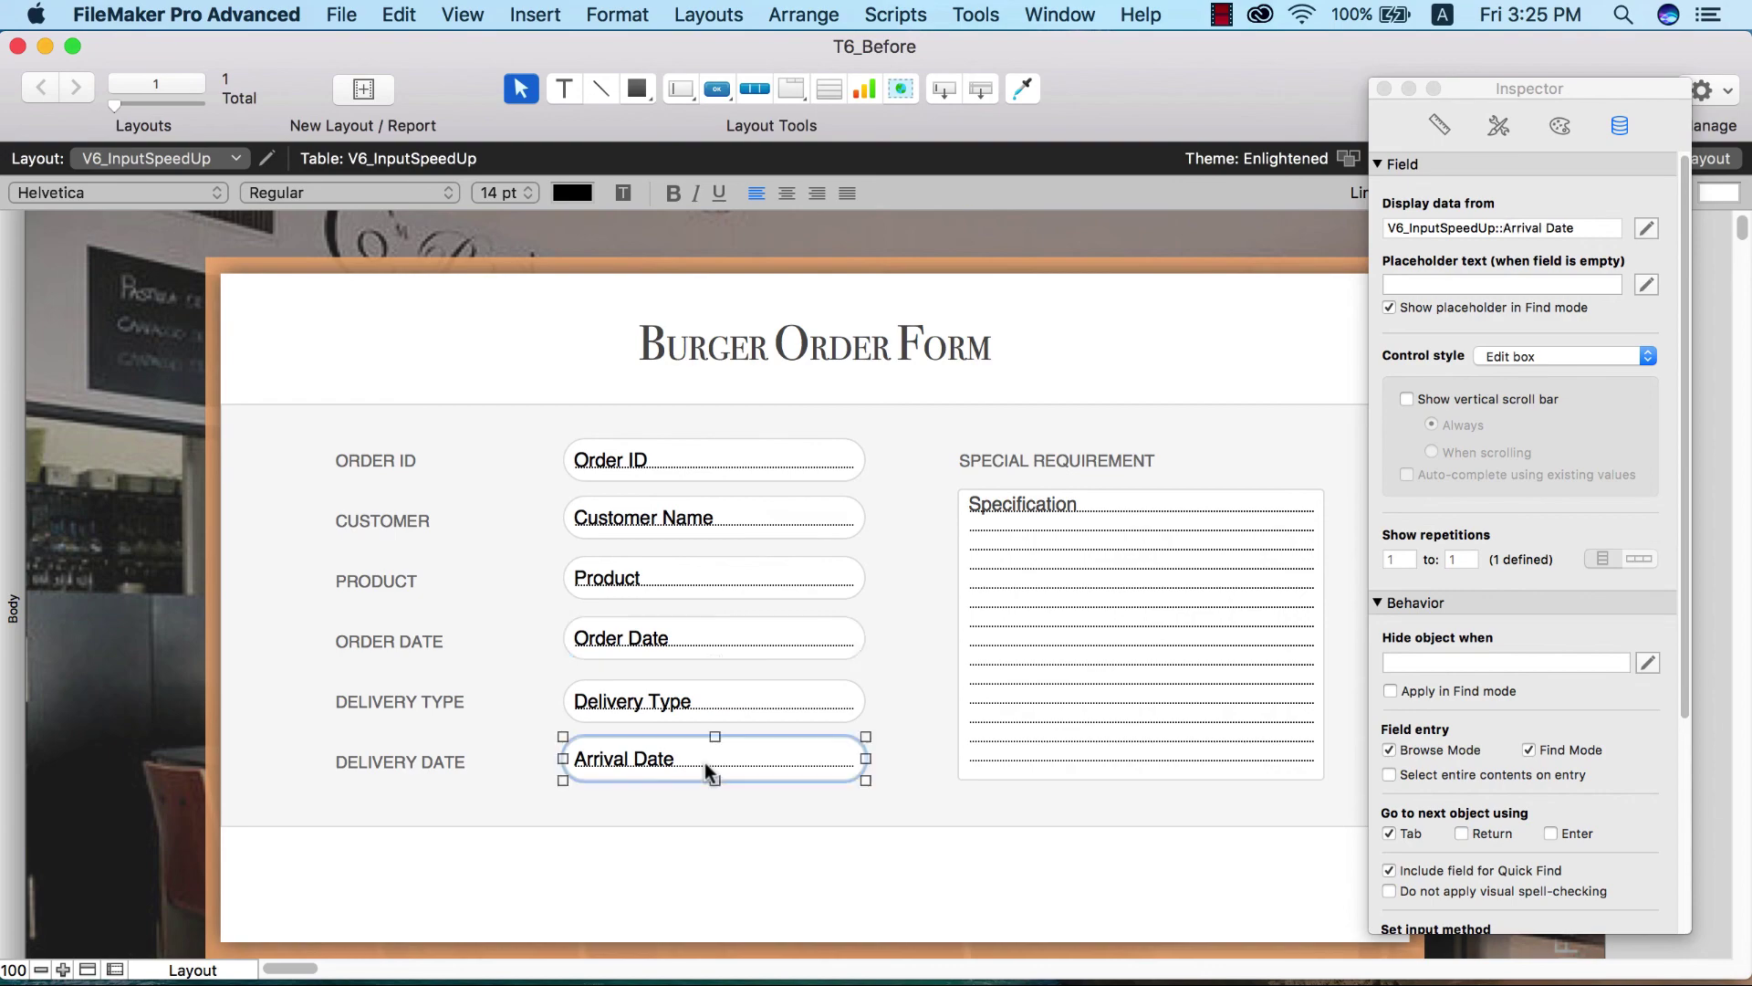
pyautogui.keyDown('shift'); pyautogui.click(700, 633); pyautogui.keyUp('shift')
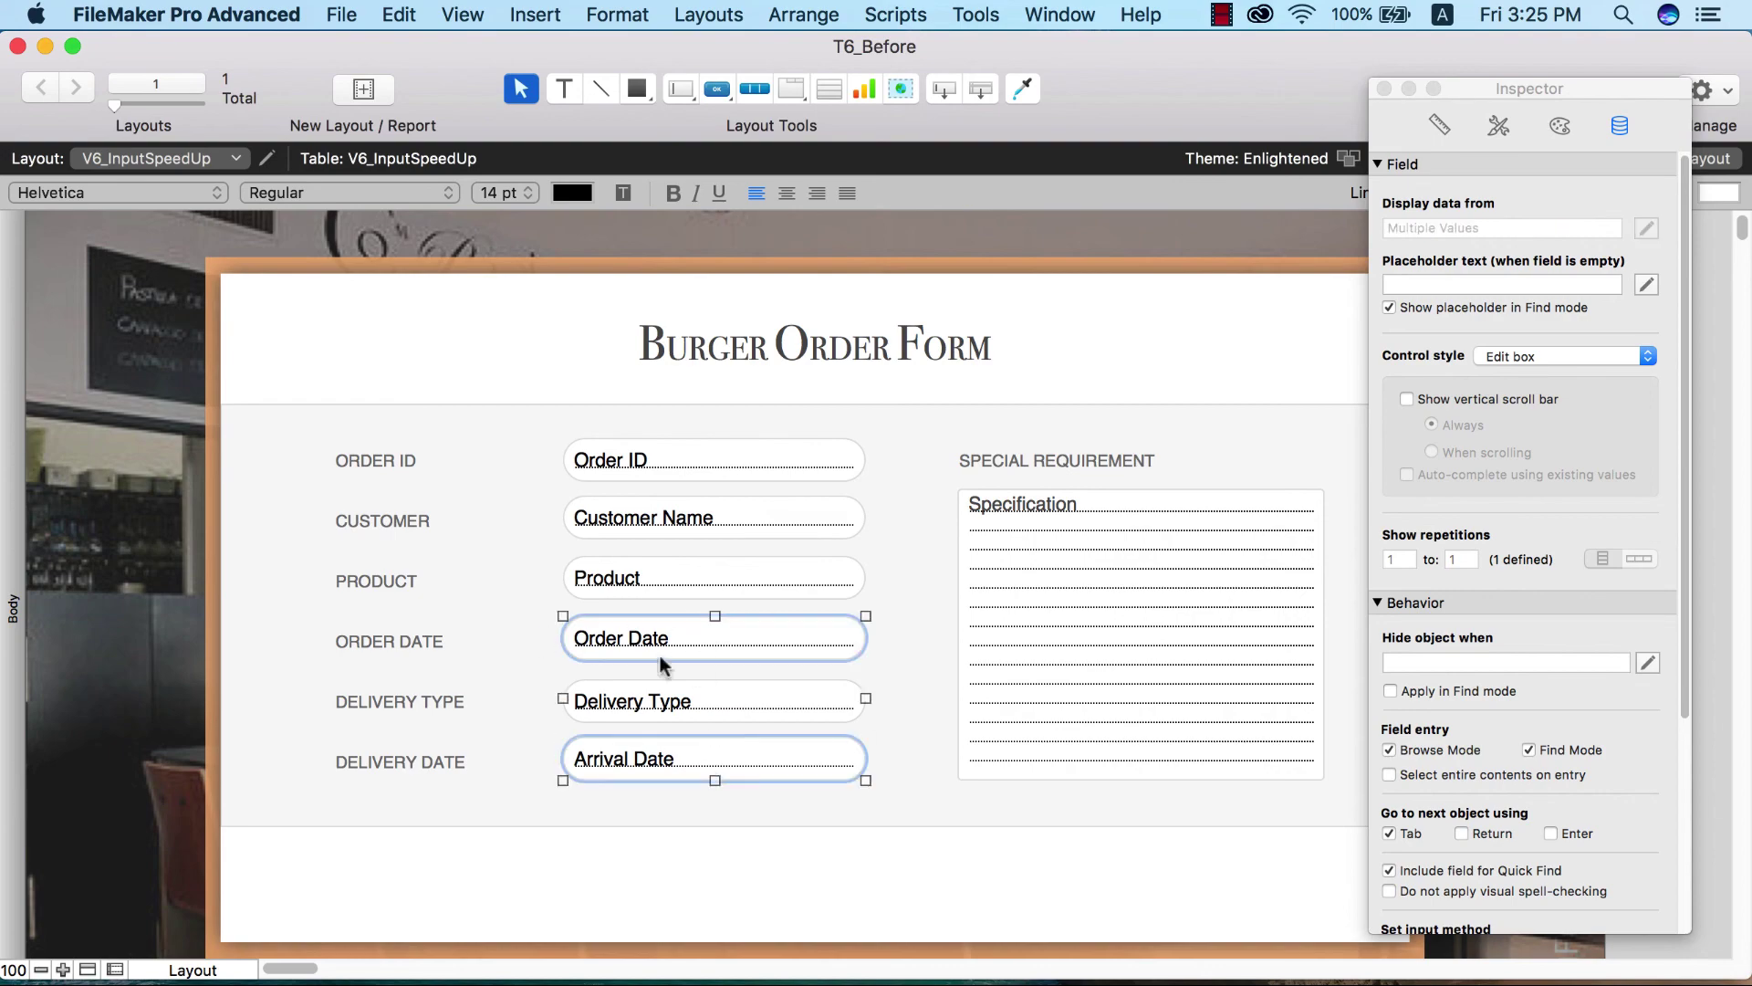
pyautogui.click(1555, 355)
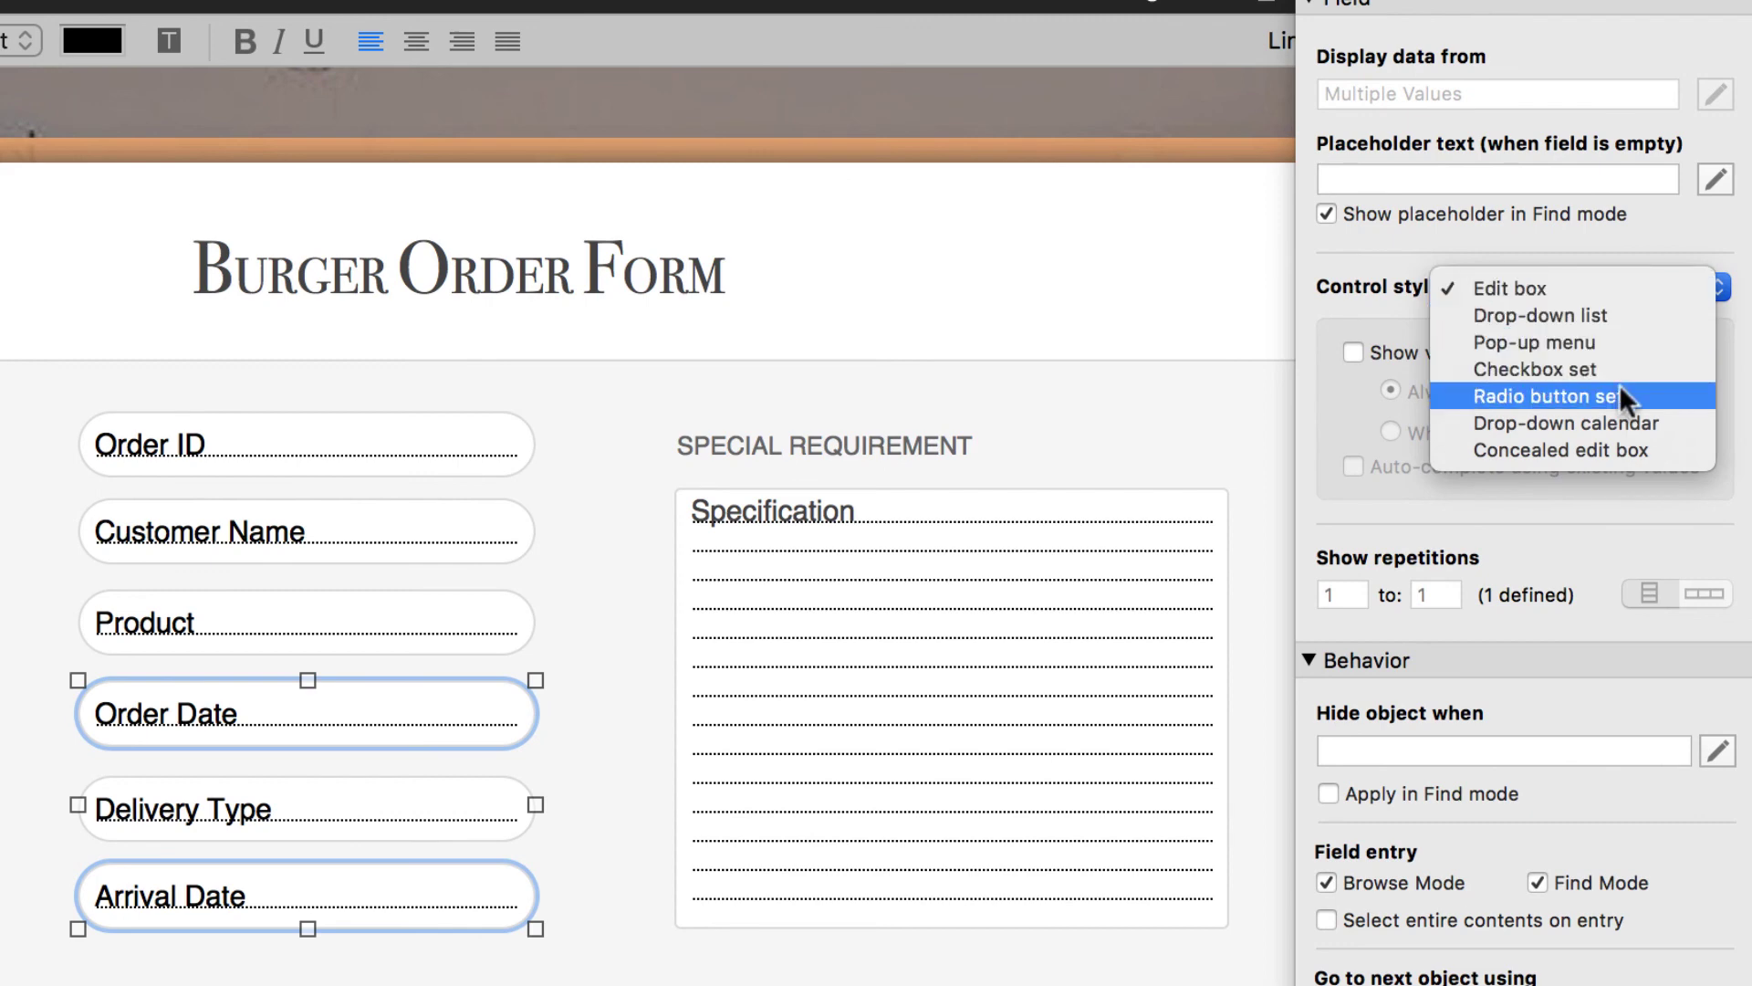
pyautogui.click(1636, 426)
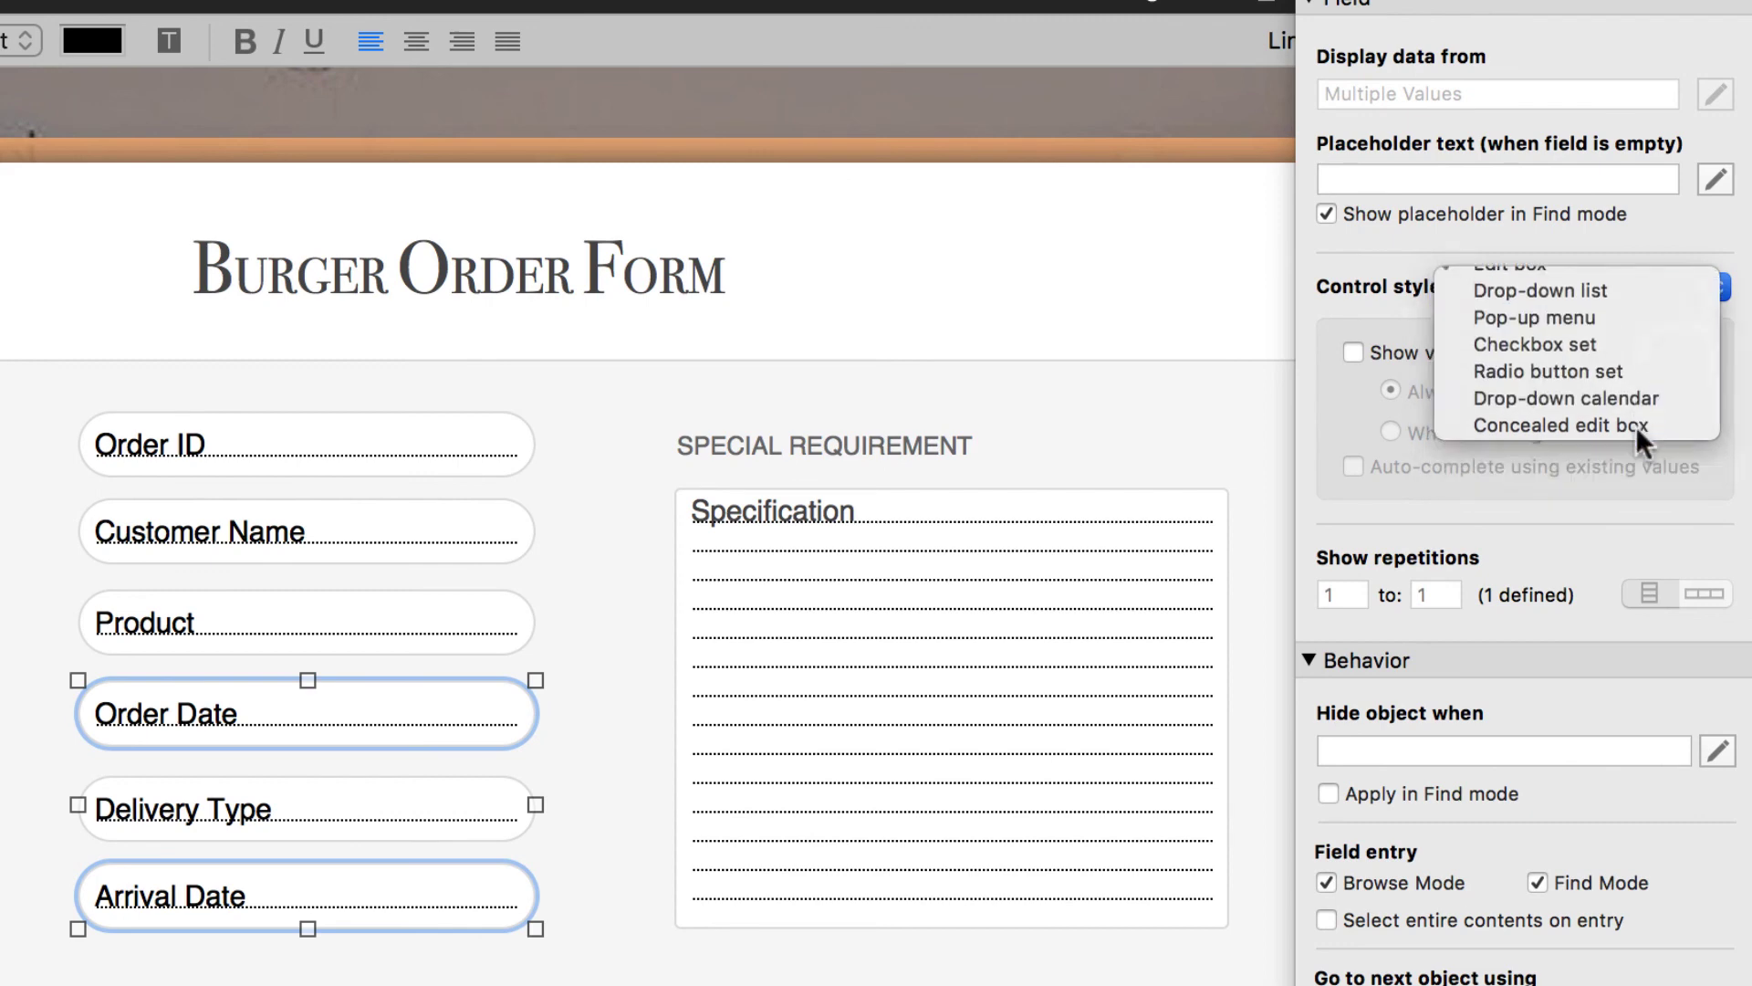
pyautogui.click(624, 431)
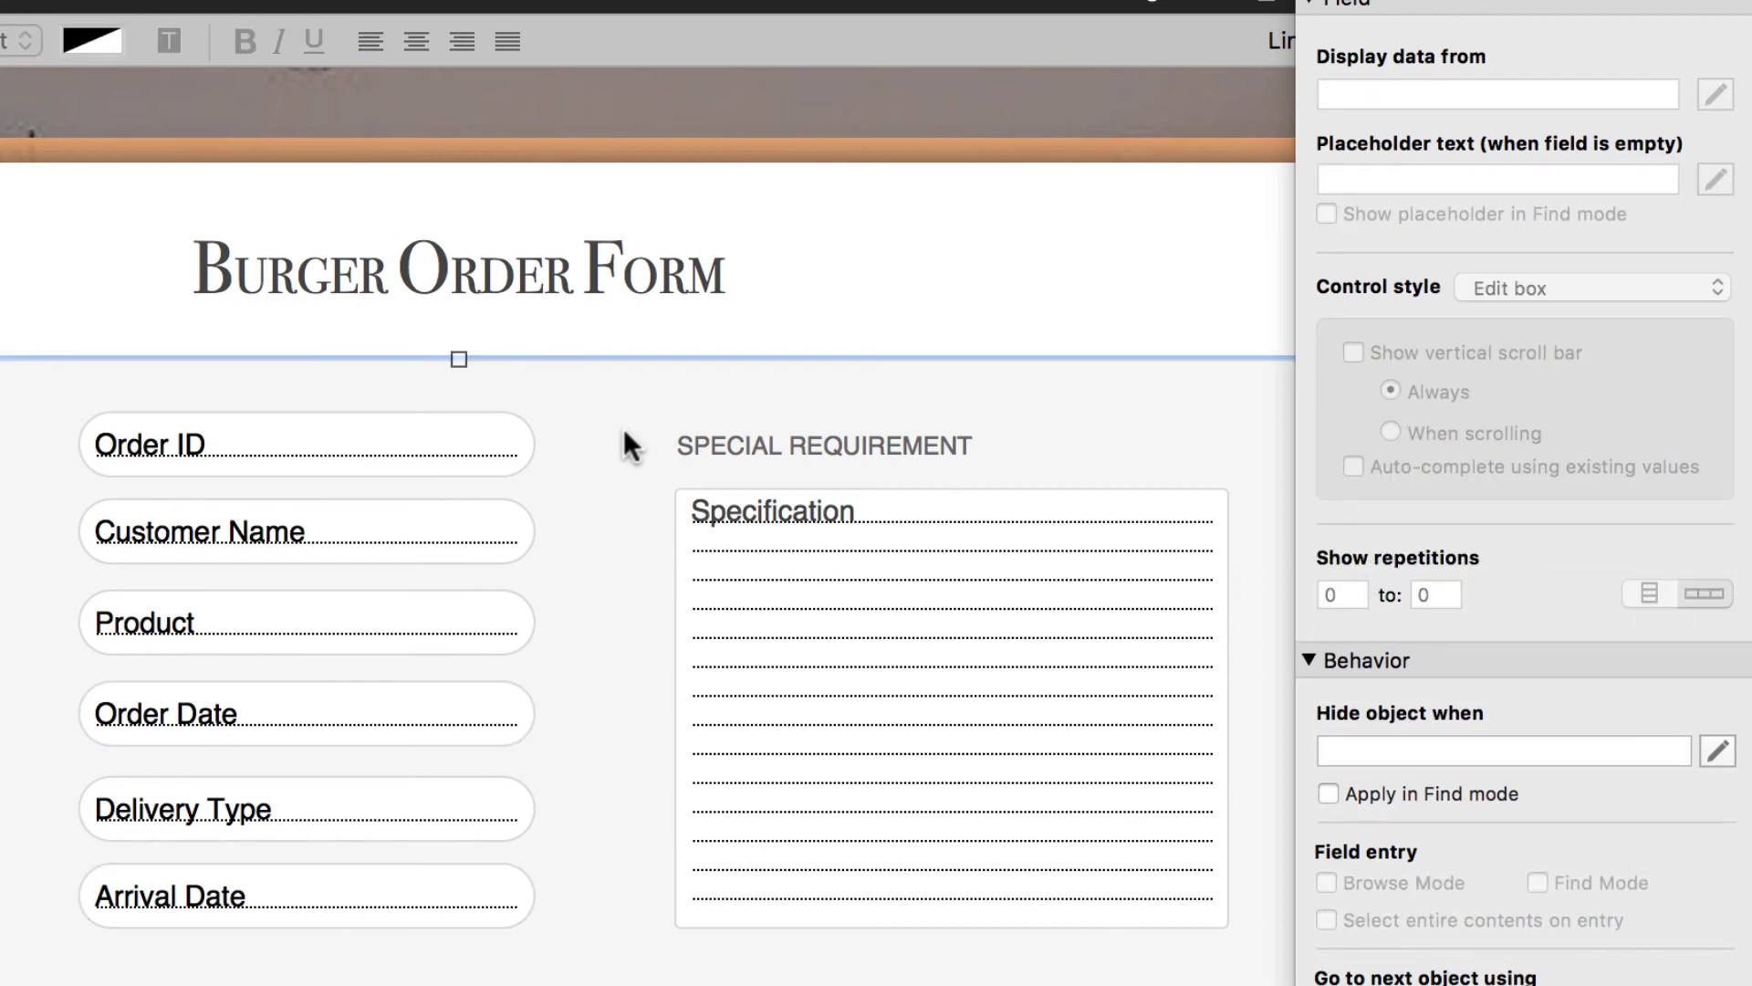
pyautogui.press('super+b')
# - Try 12 and 1 April in the Order Date calendar, reset to today (21/4/2017), then return to Layout mode
pyautogui.click(410, 662)
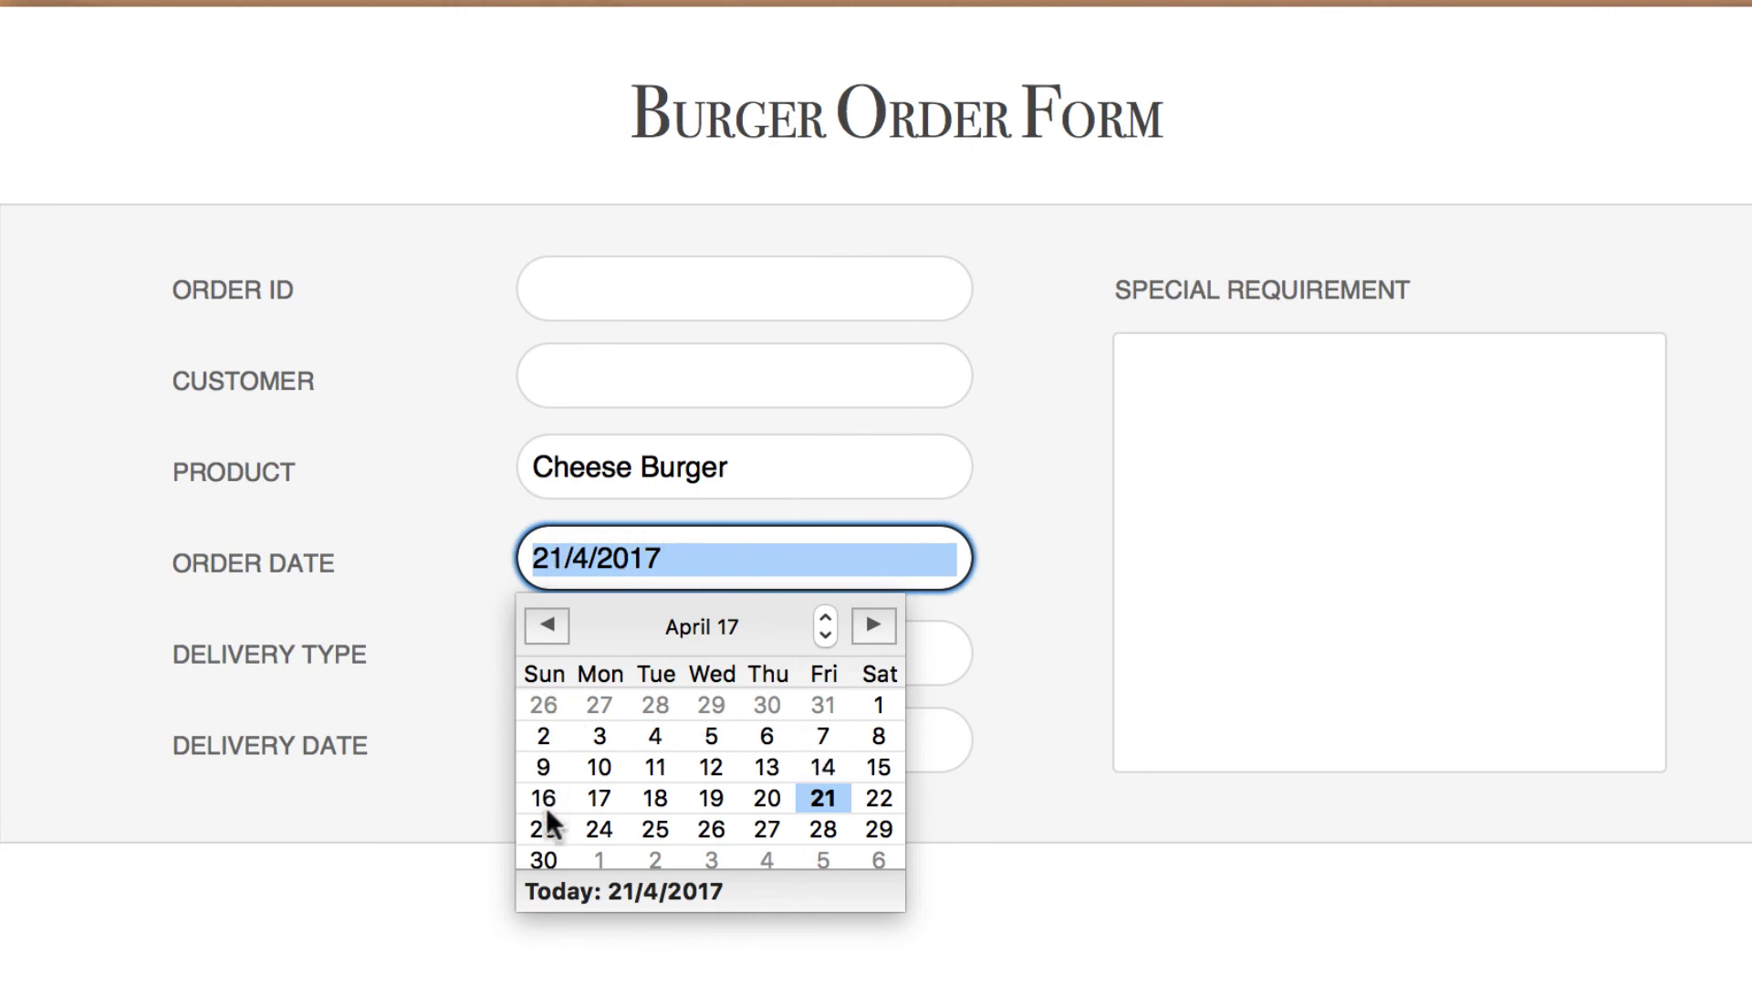
pyautogui.click(711, 769)
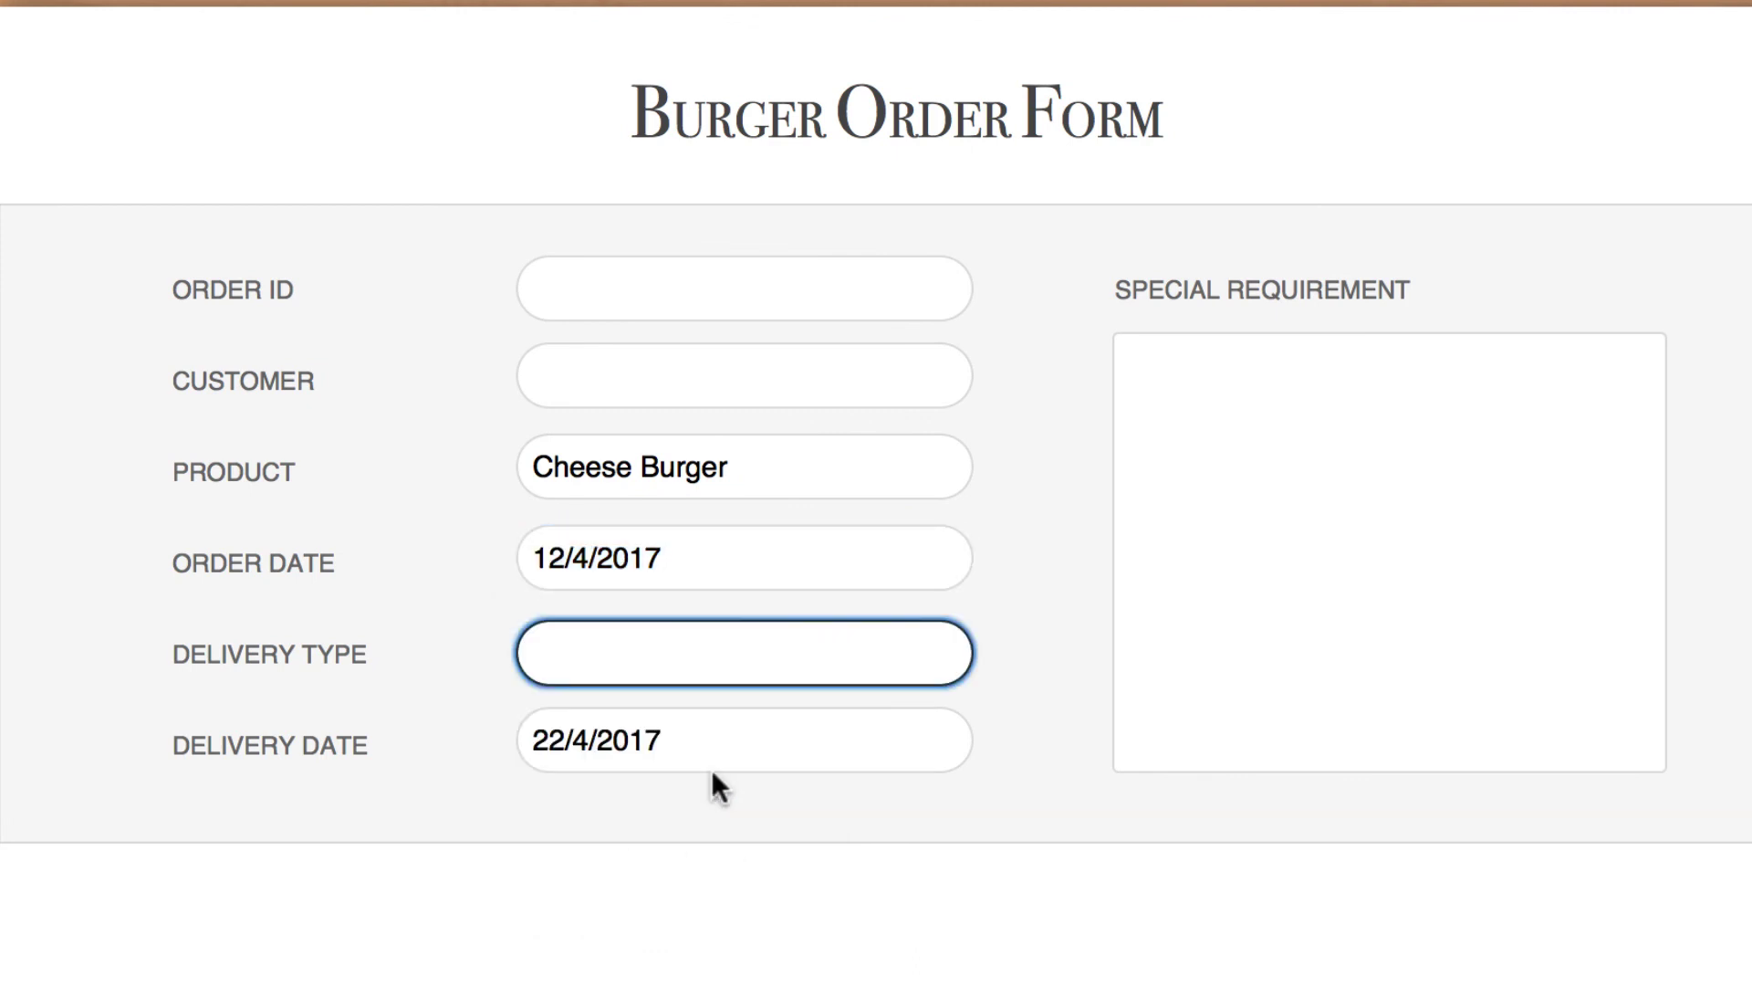
pyautogui.click(695, 573)
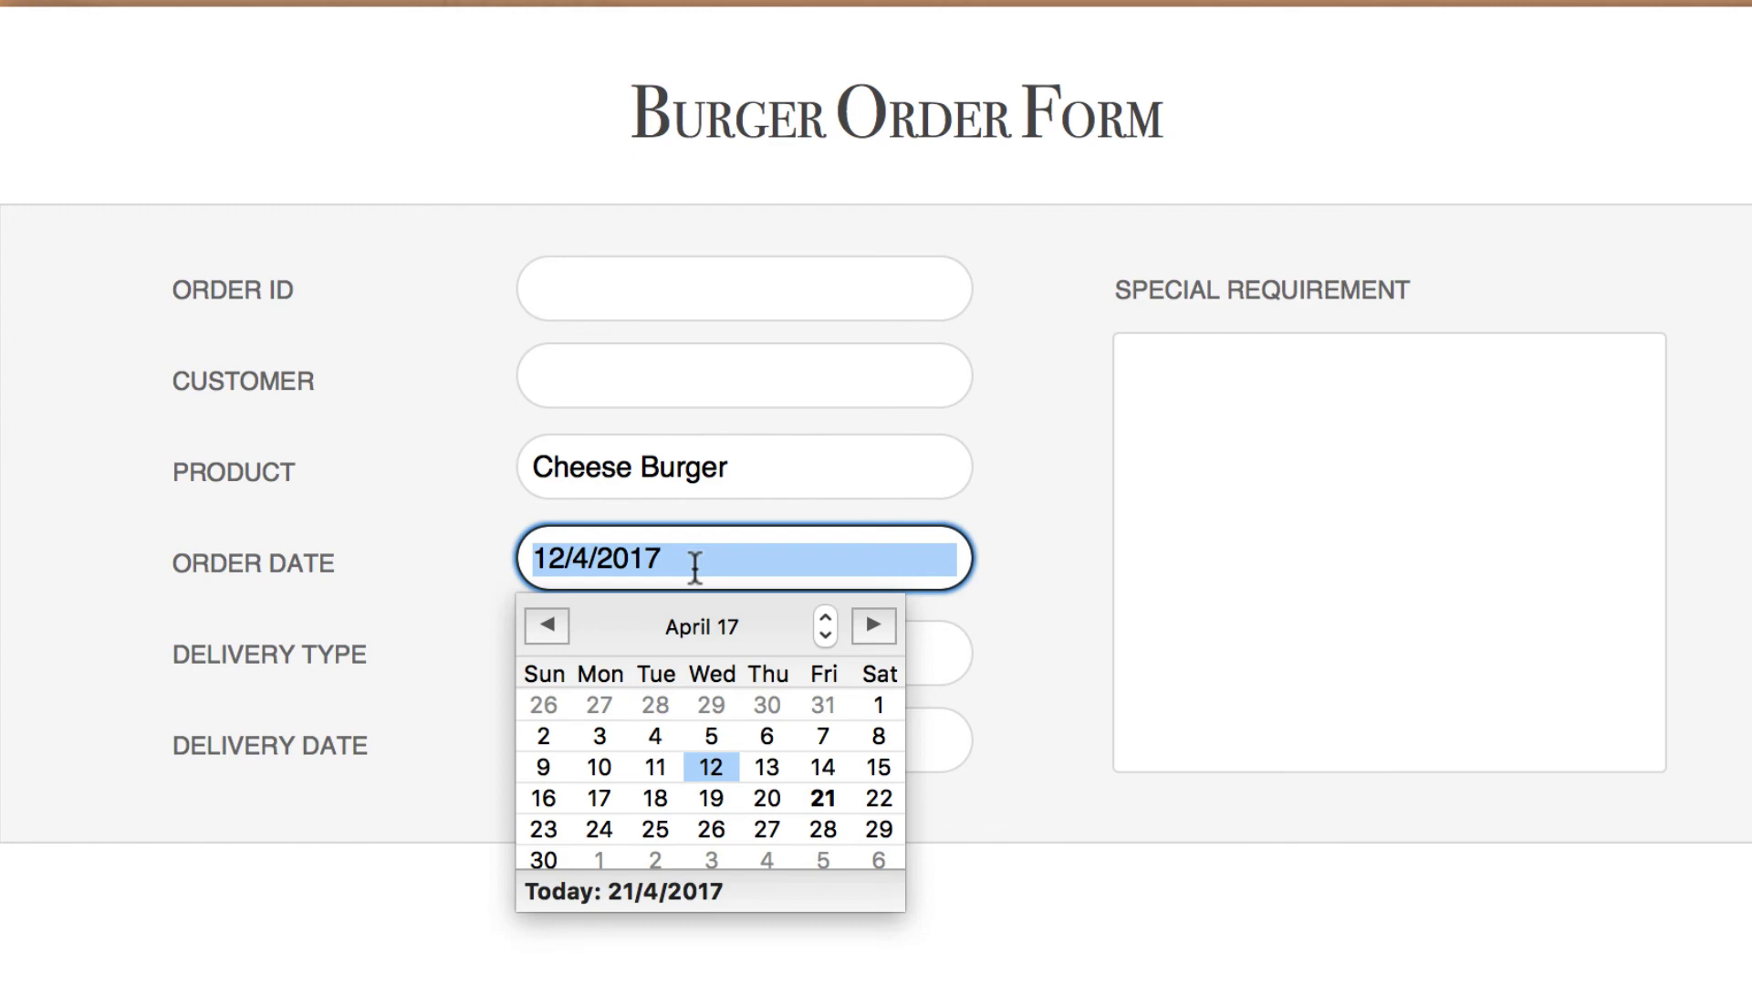
pyautogui.click(878, 705)
pyautogui.click(768, 580)
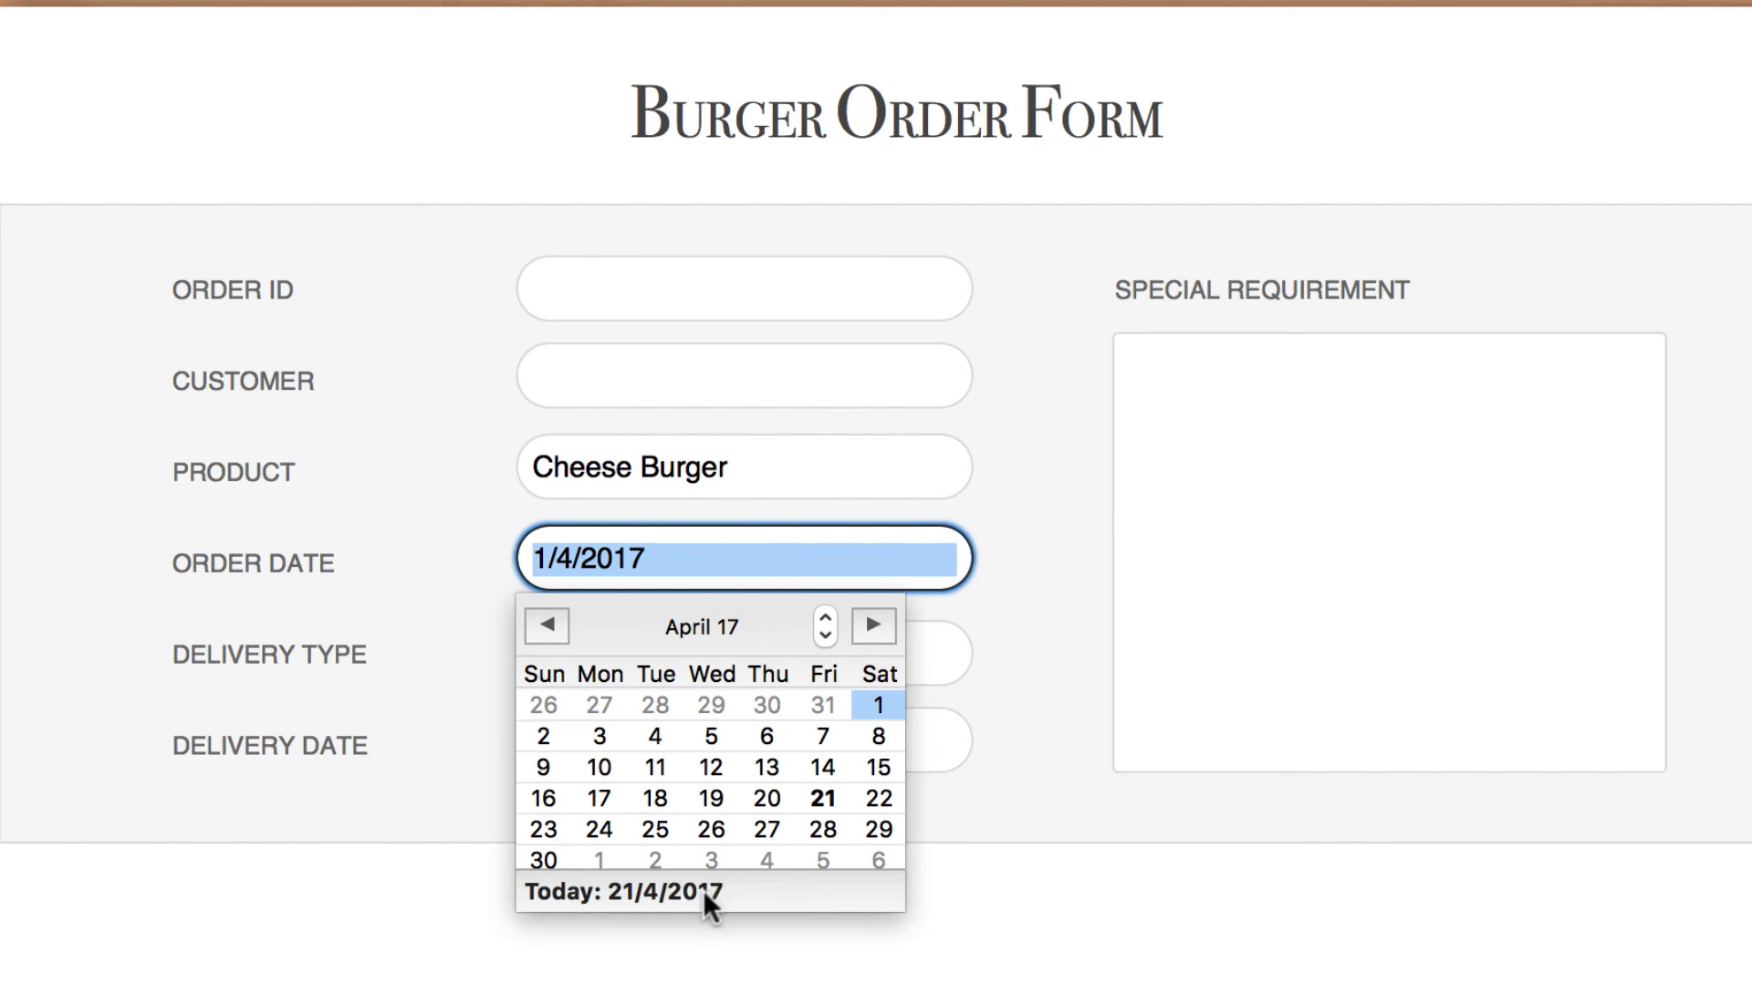
pyautogui.click(704, 889)
pyautogui.press('Tab')
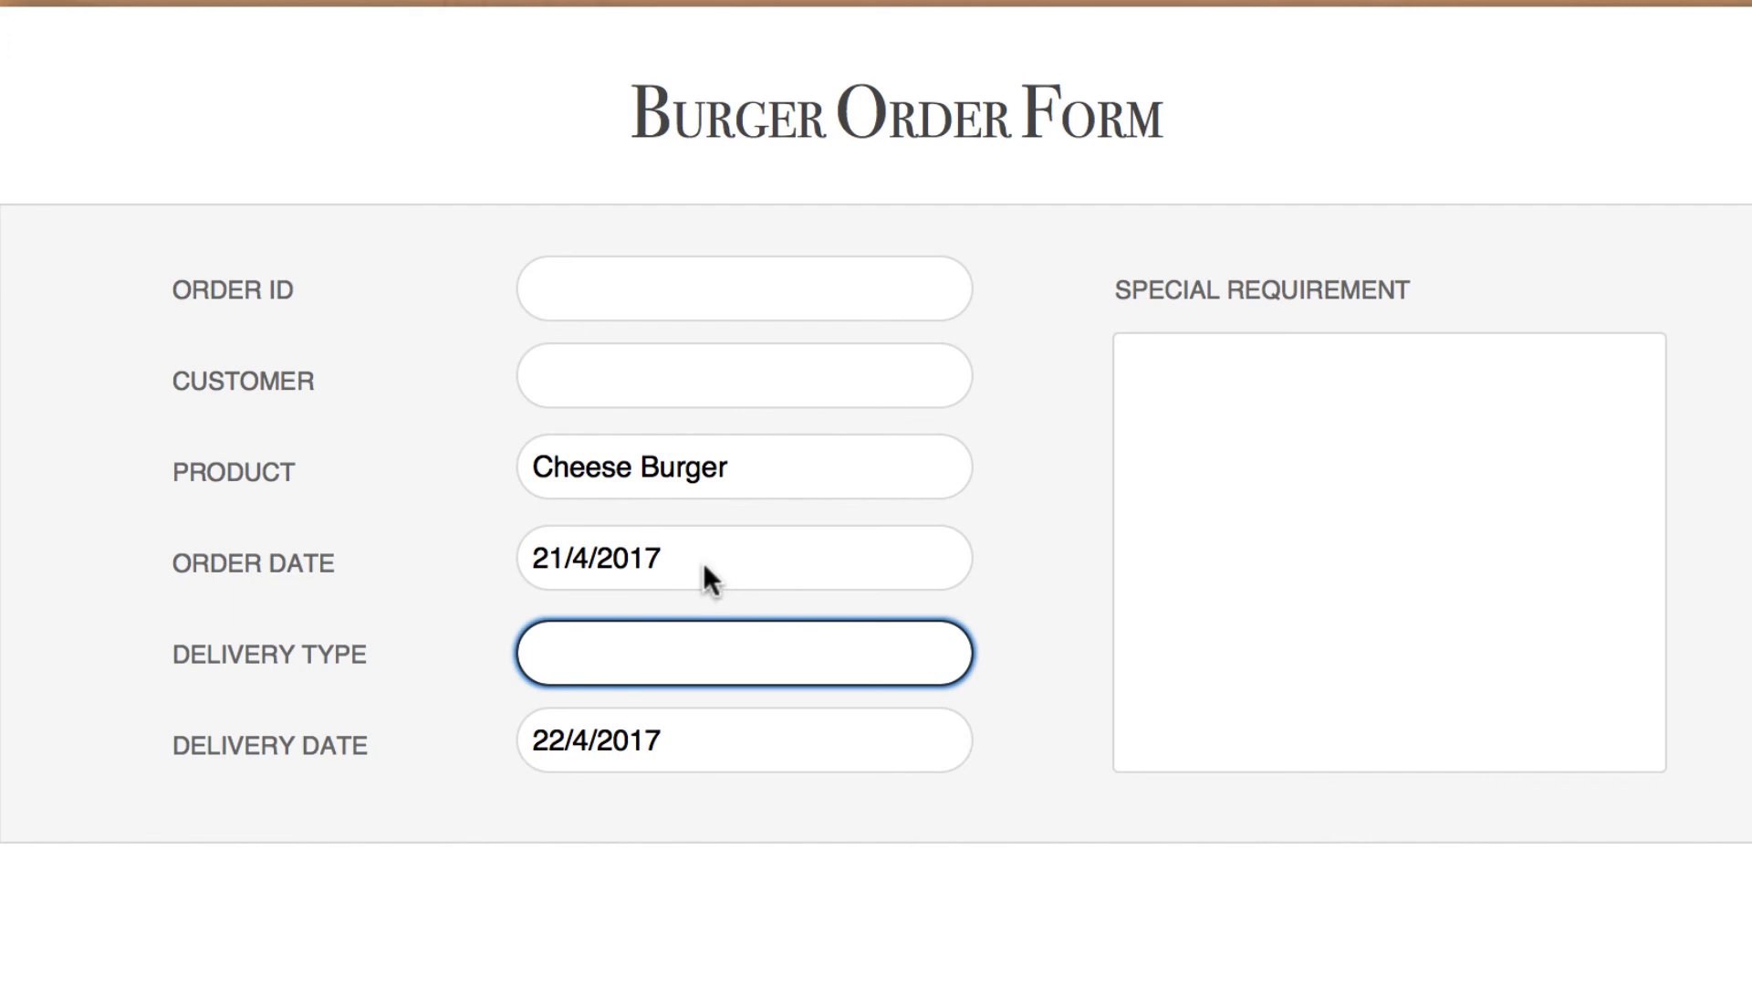
pyautogui.click(1057, 531)
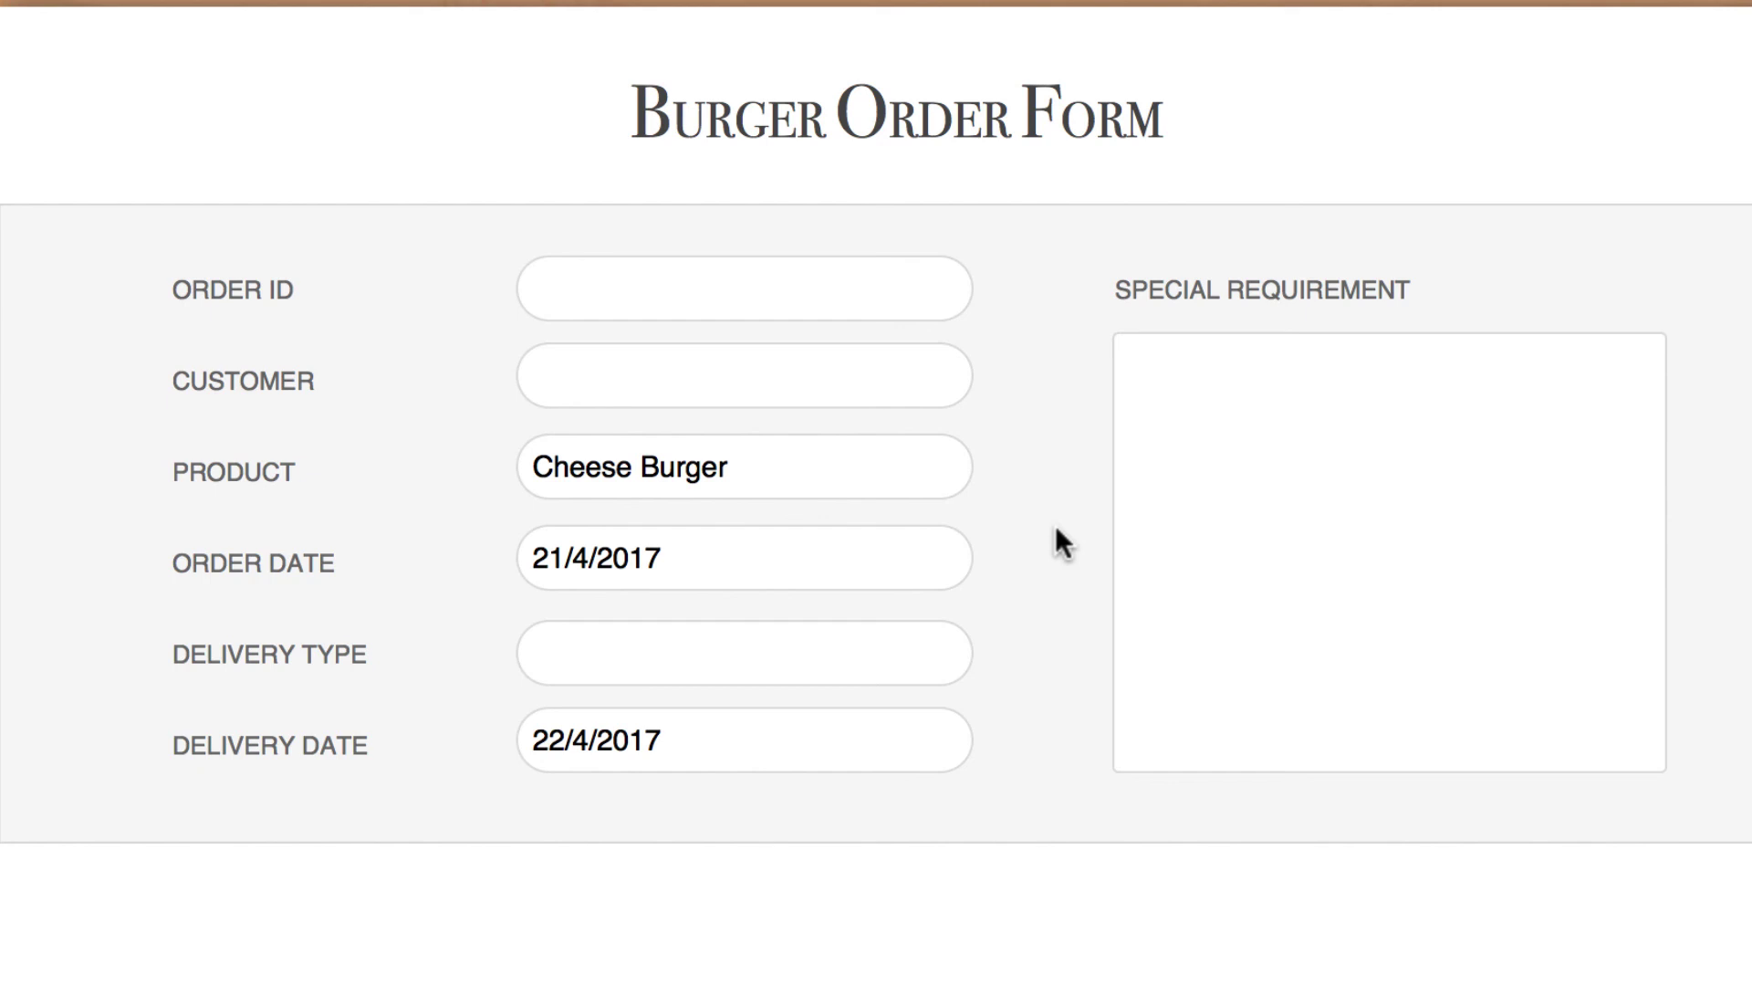
pyautogui.press('super+l')
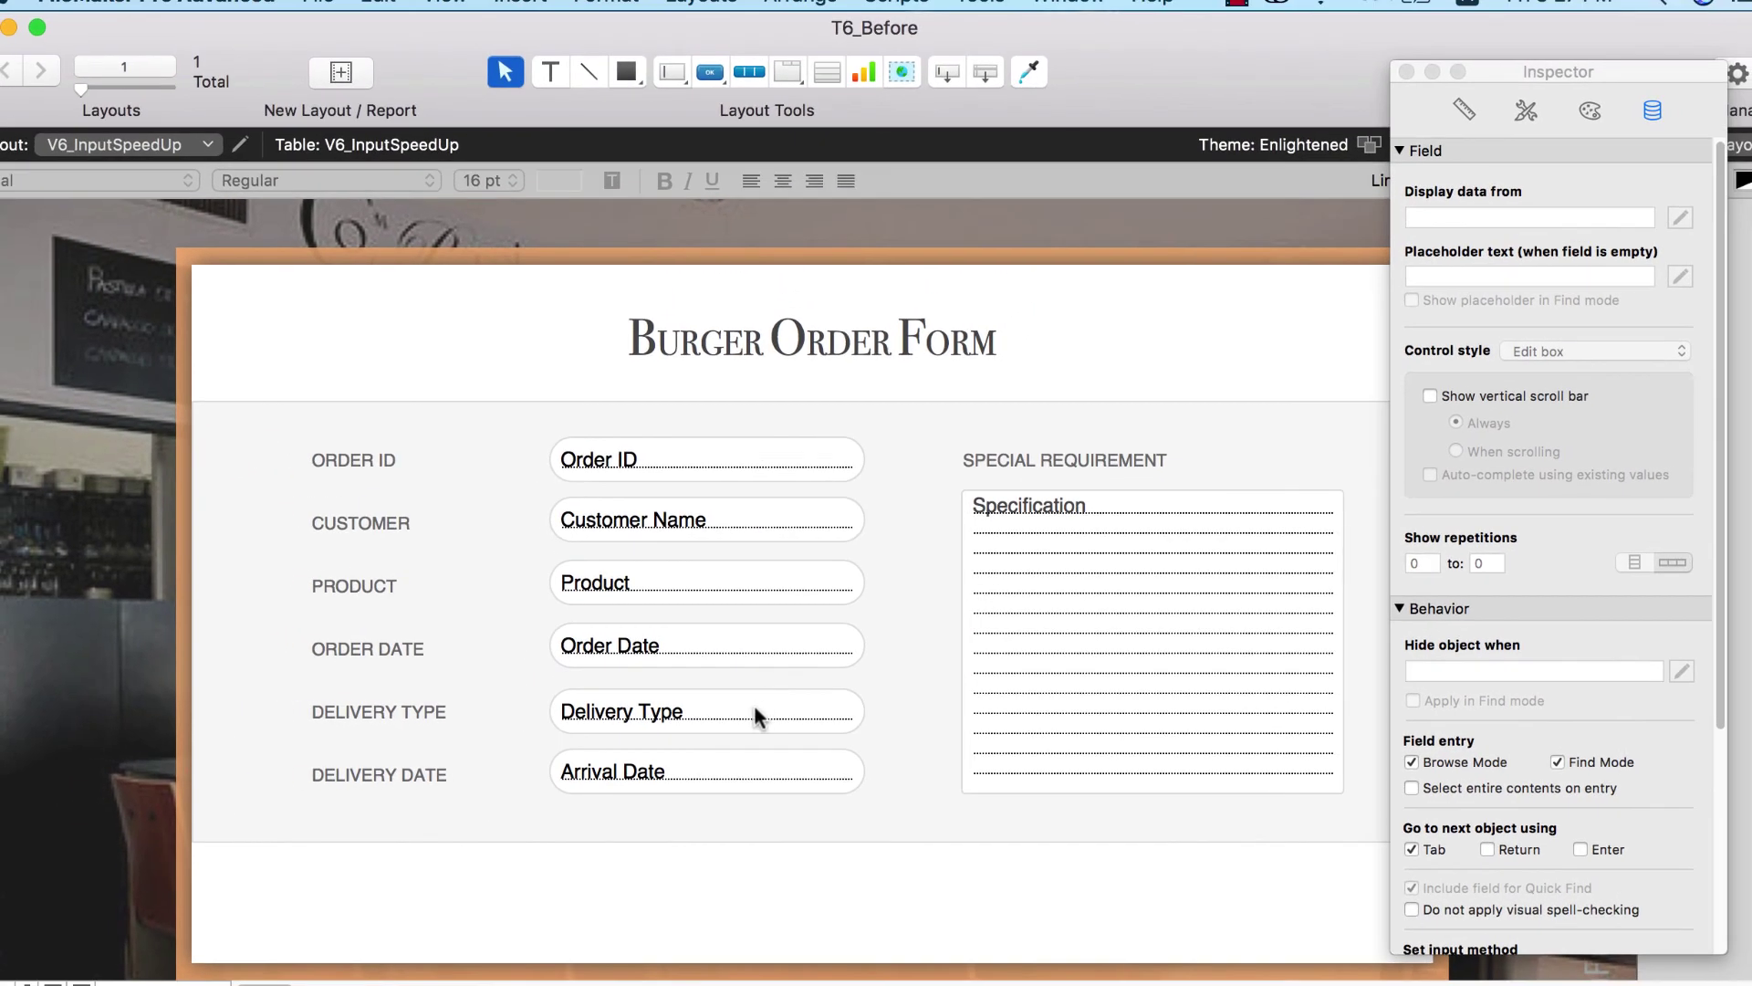
# - Turn the Delivery Type field into a radio button set
pyautogui.click(757, 716)
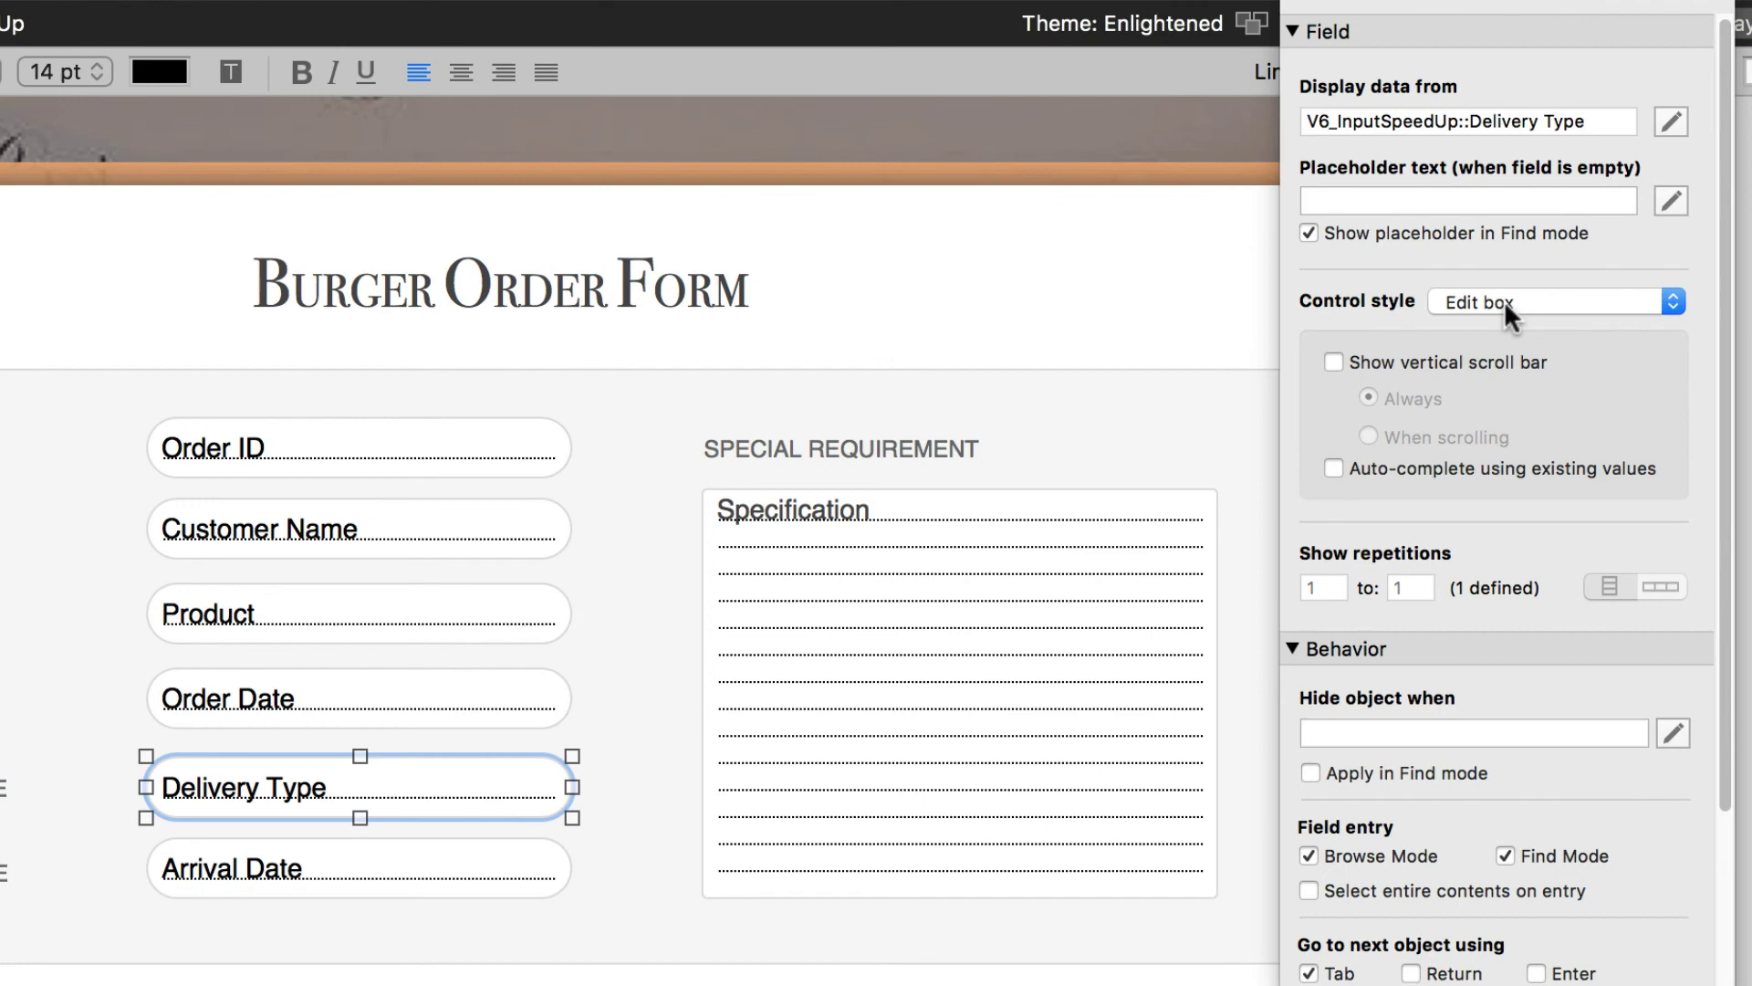
pyautogui.click(1504, 299)
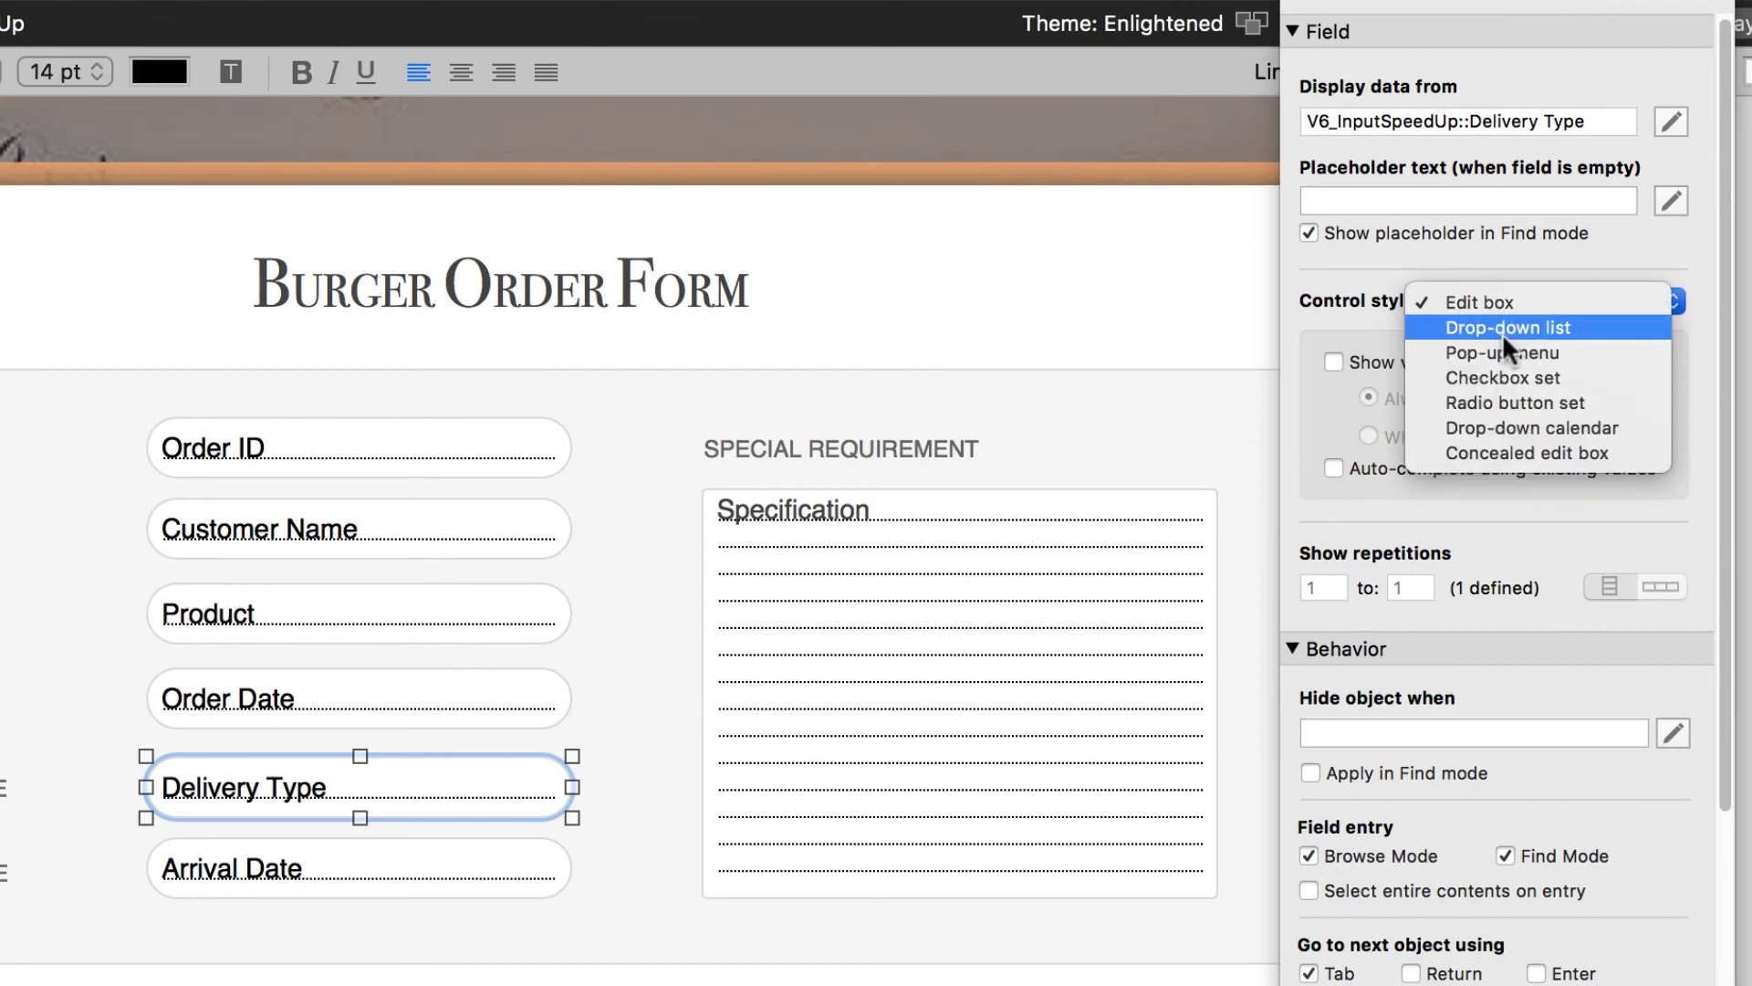
pyautogui.click(1538, 395)
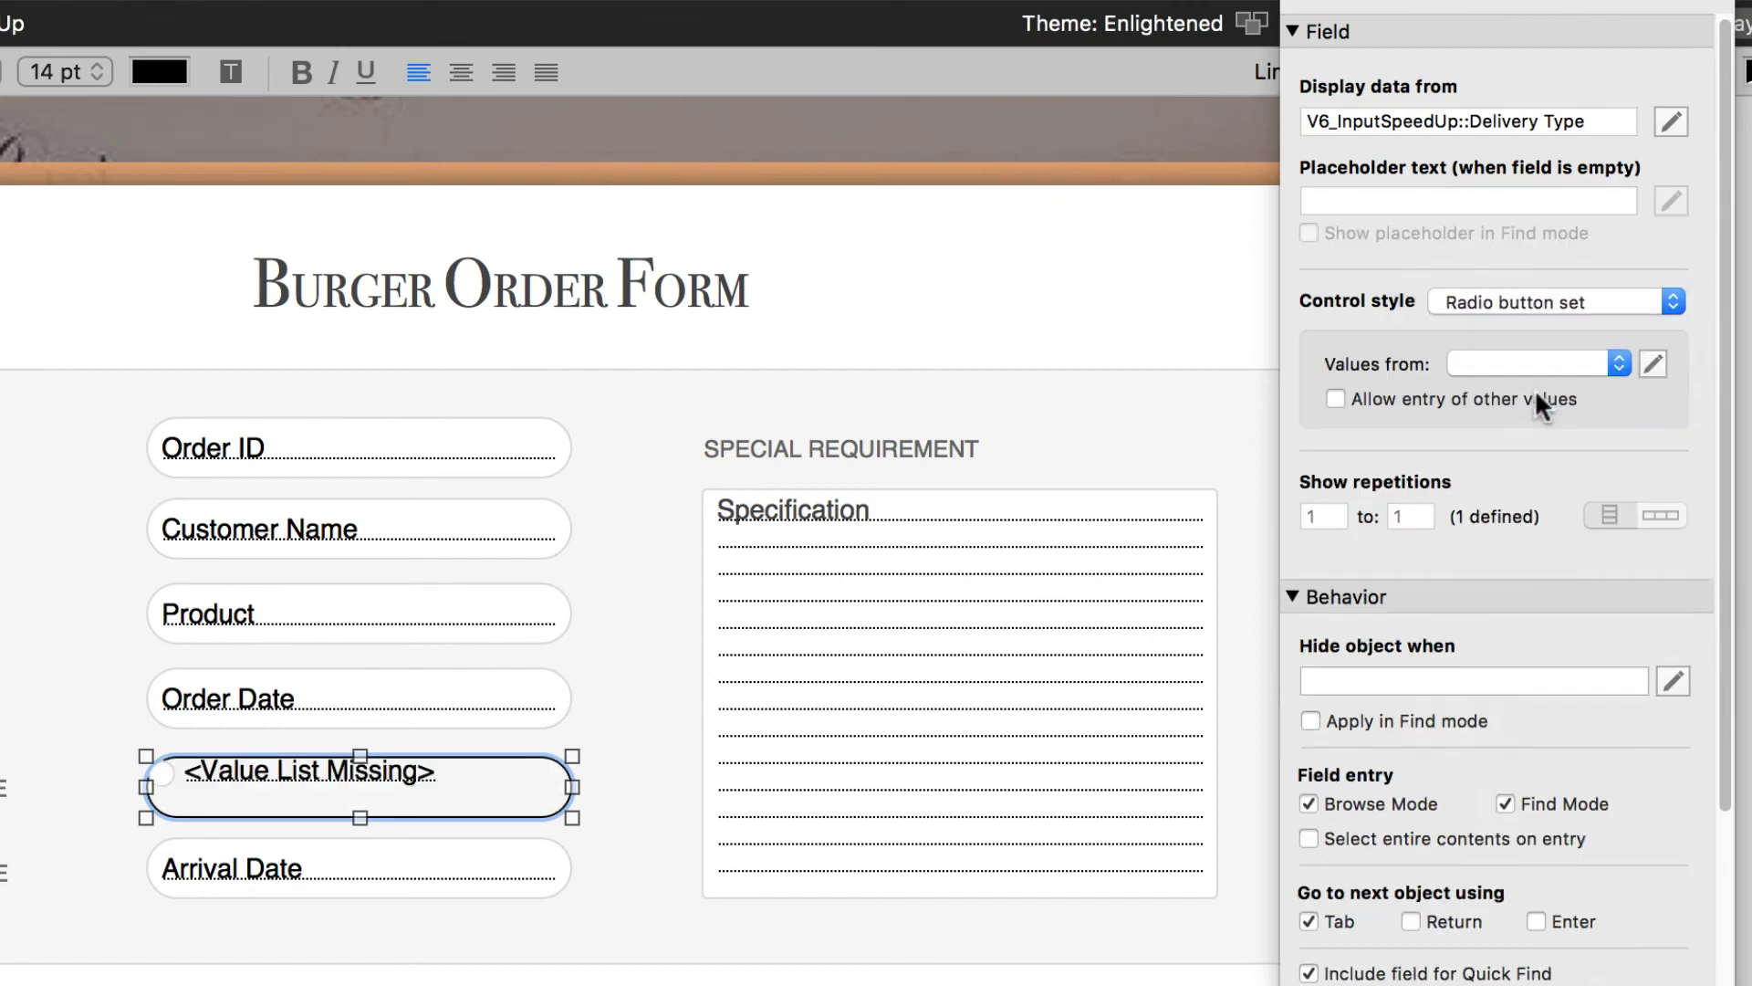
# - Create a 'Delivery Type' value list with Standard and Express, and shrink the radio field to one line
pyautogui.click(1654, 361)
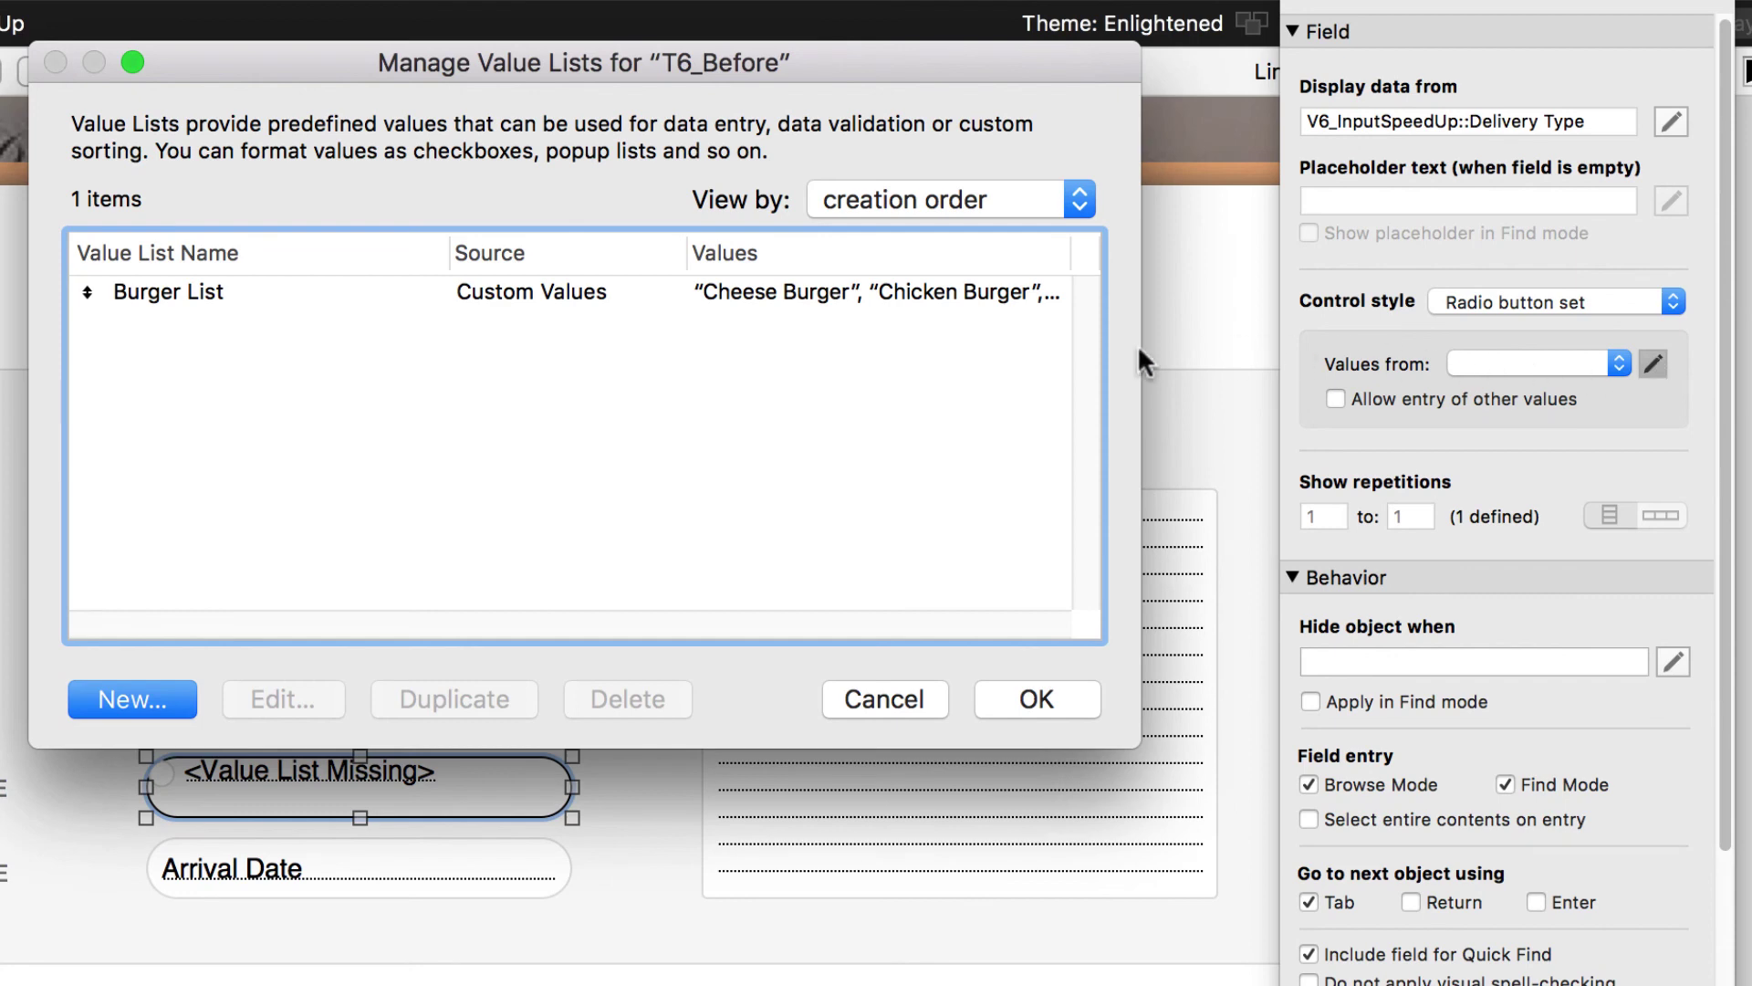
pyautogui.click(153, 698)
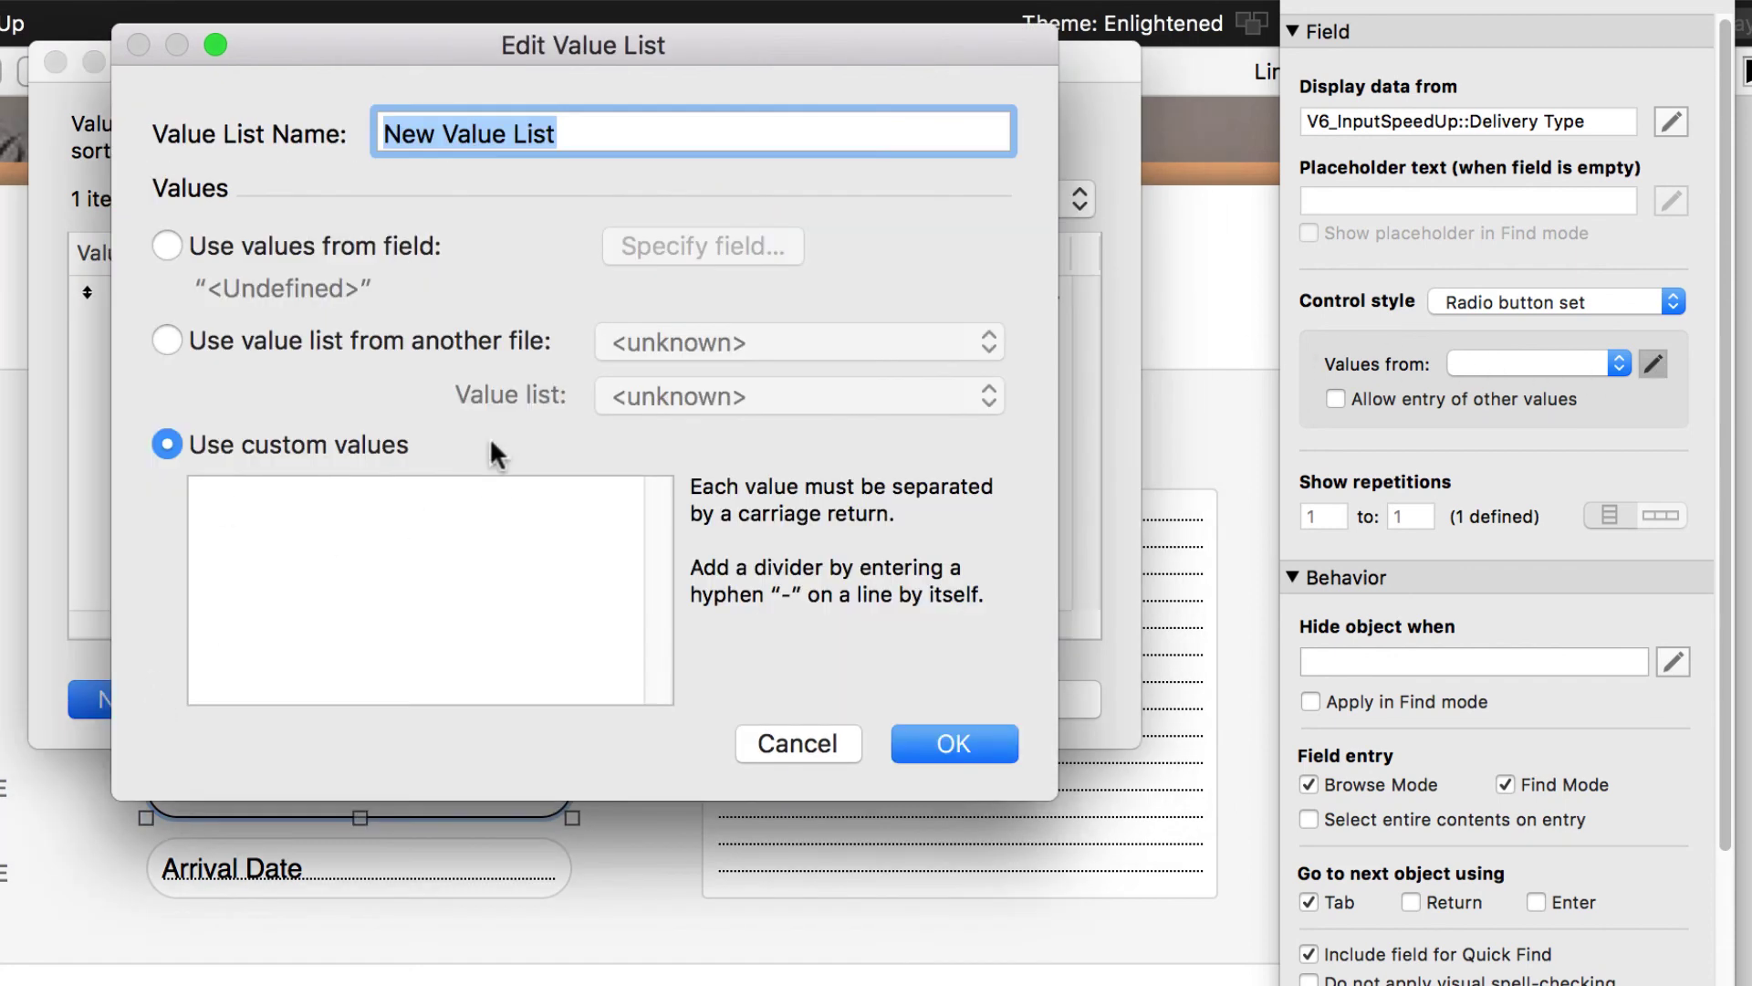
pyautogui.write('Delivery Type')
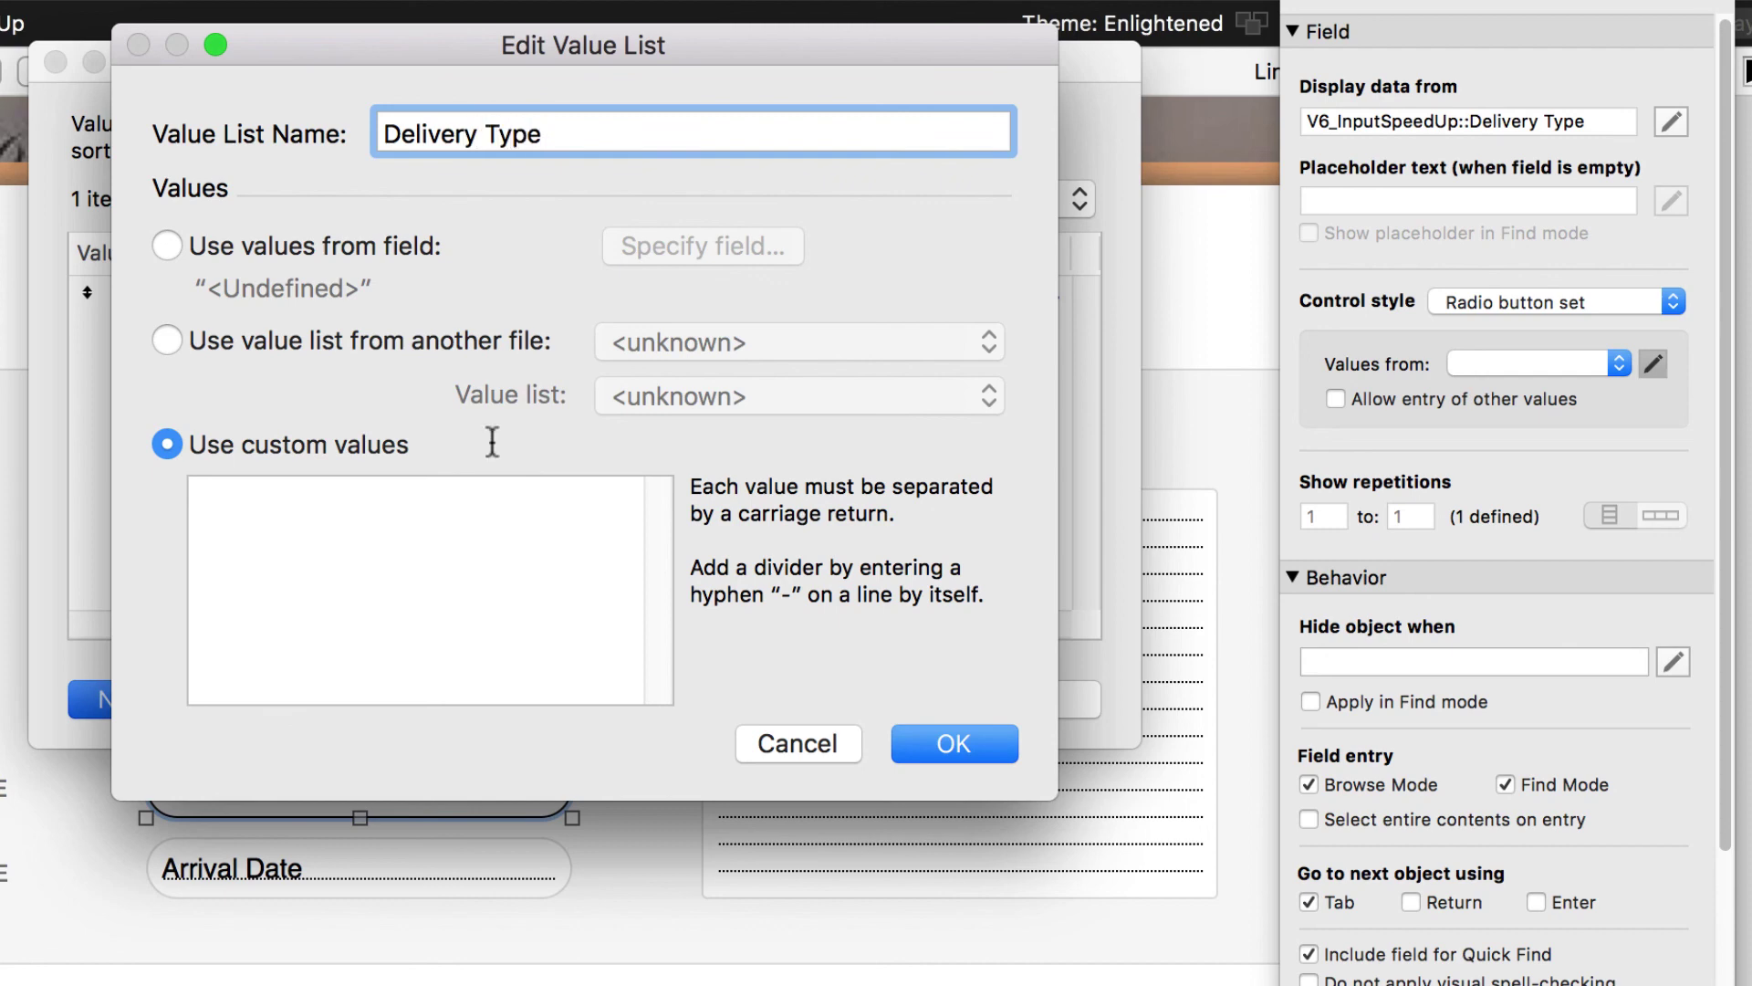
pyautogui.click(453, 628)
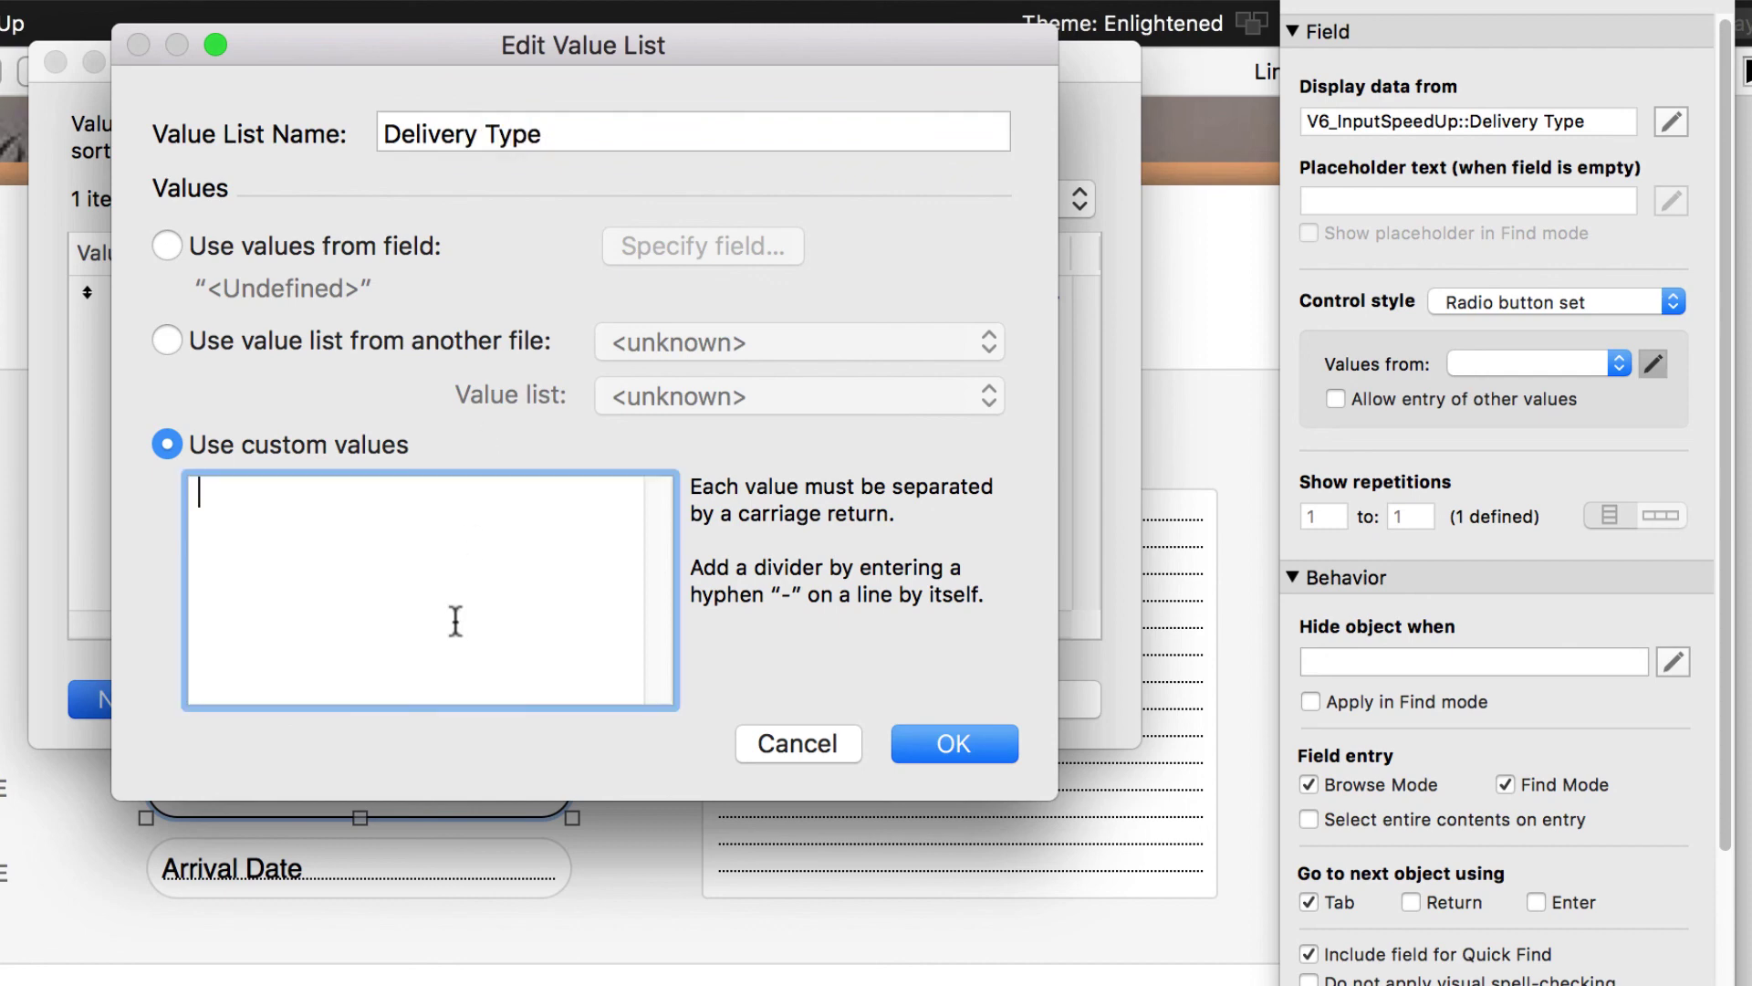
pyautogui.write('Standard')
pyautogui.press('Return')
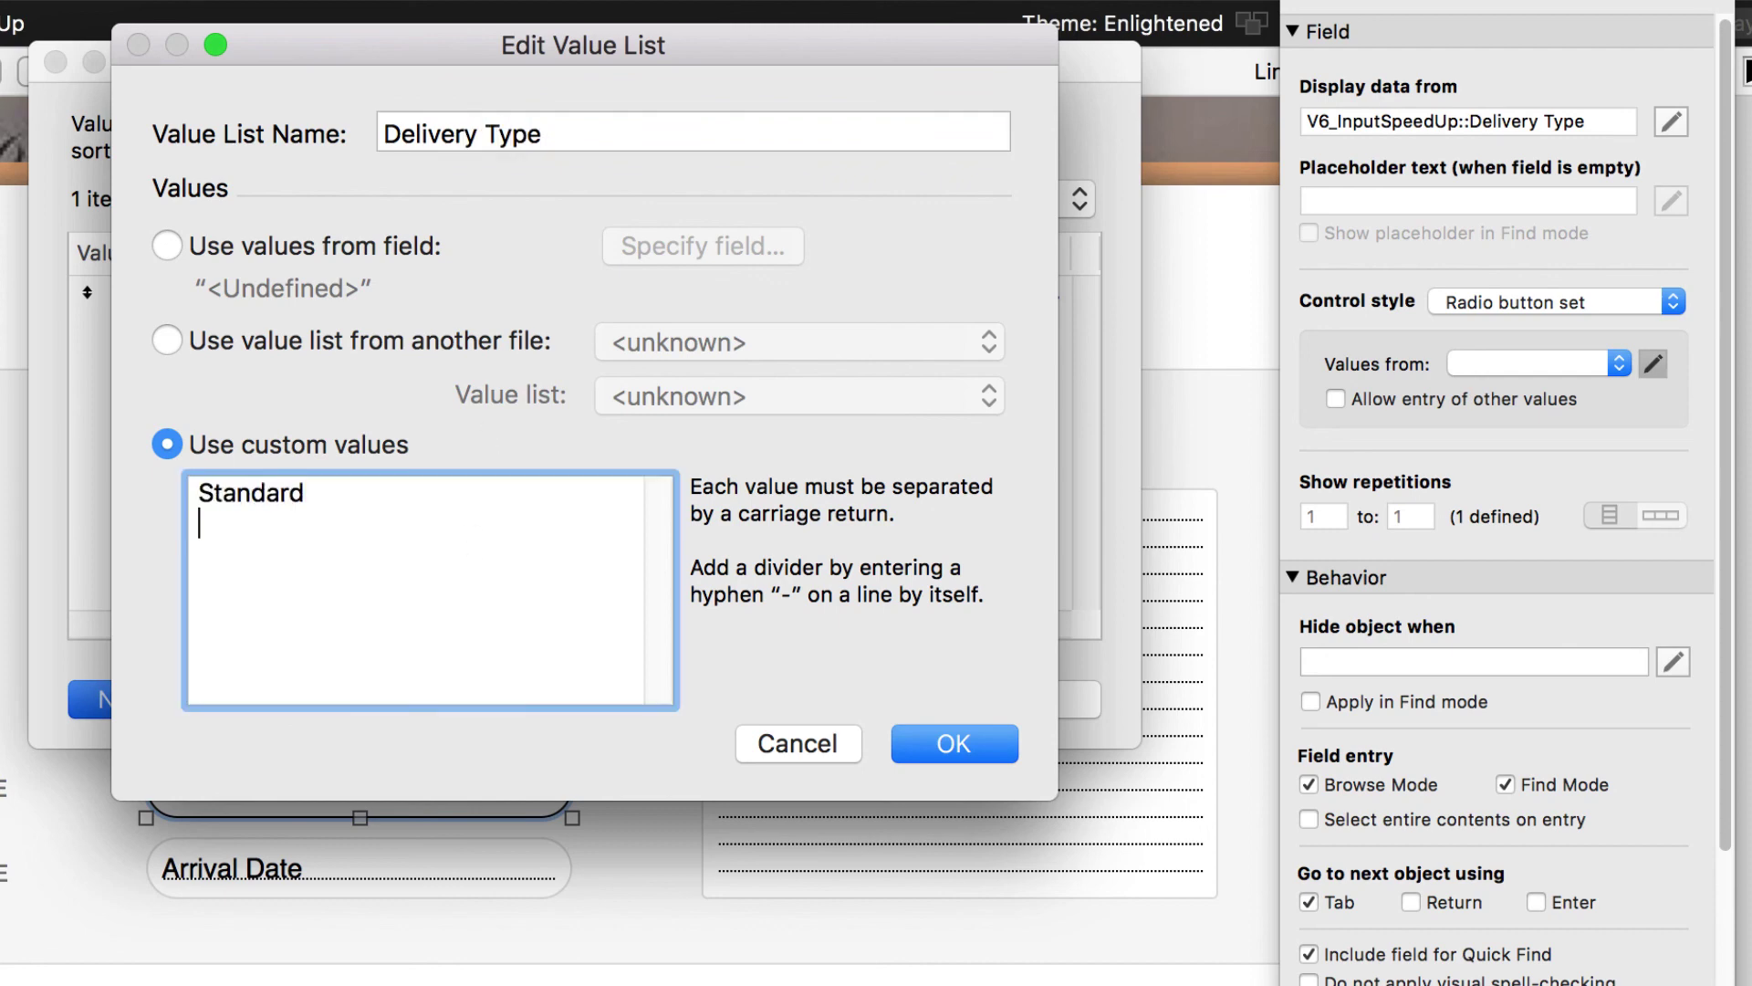
pyautogui.write('Express')
pyautogui.click(924, 758)
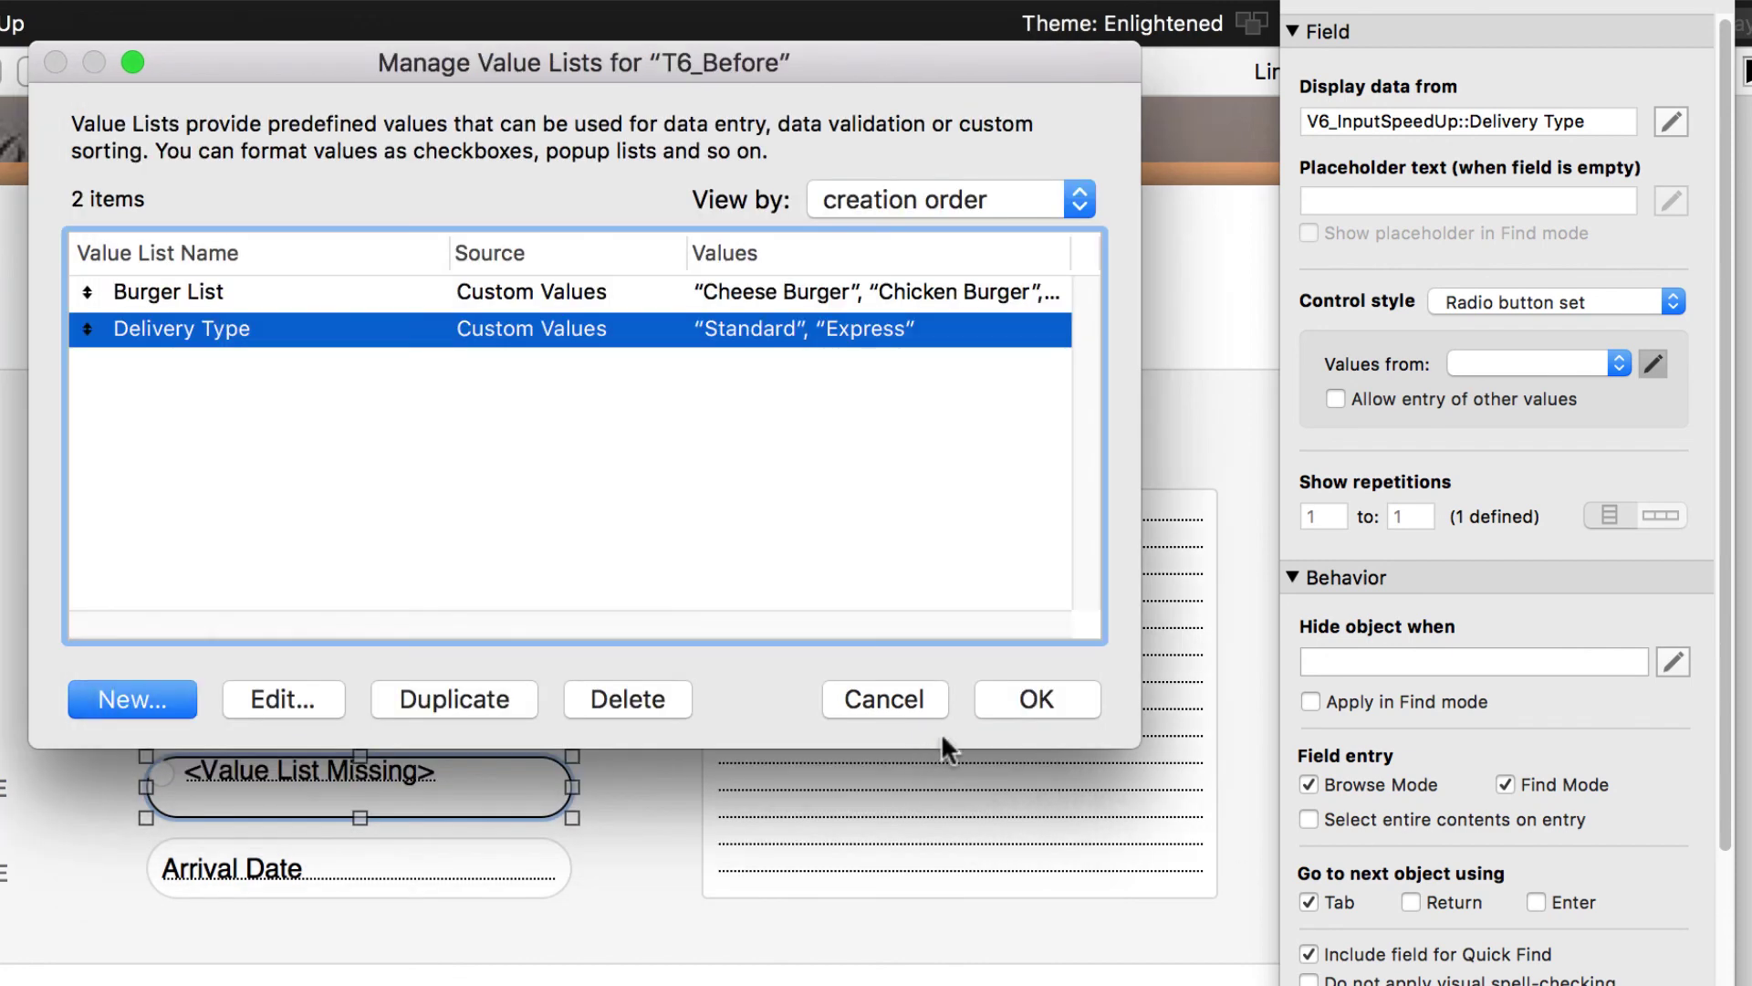
pyautogui.click(1003, 704)
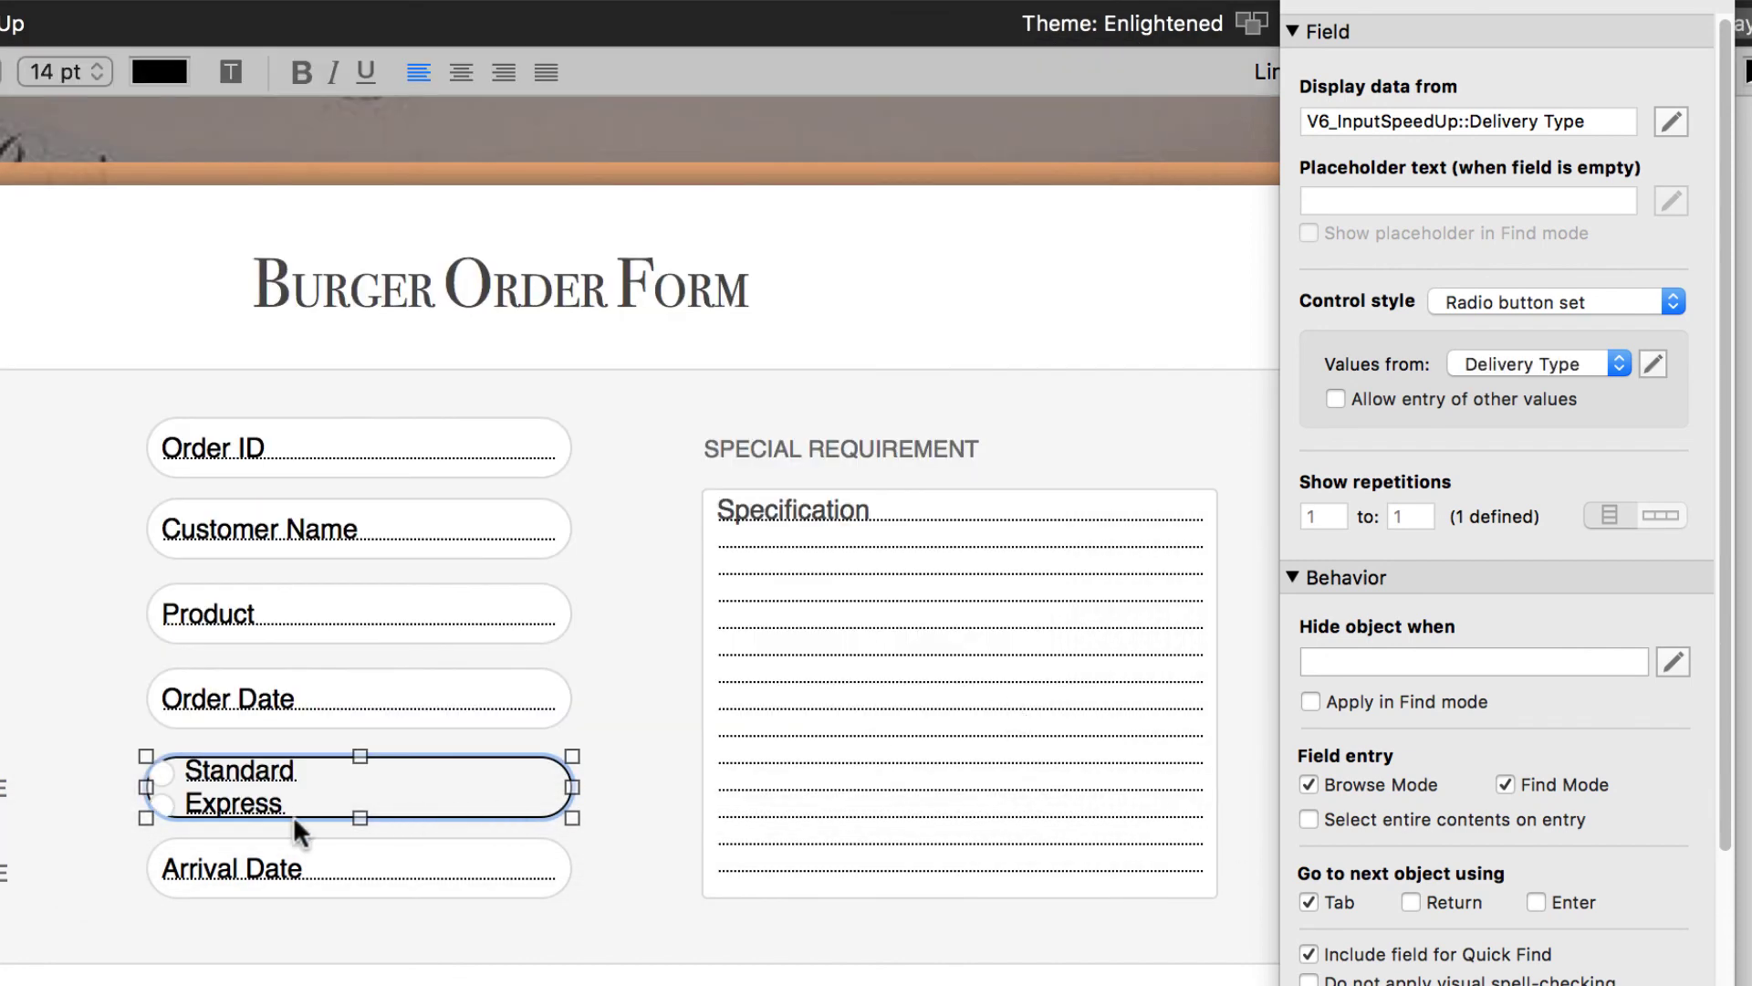
pyautogui.moveTo(350, 810); pyautogui.dragTo(374, 781)
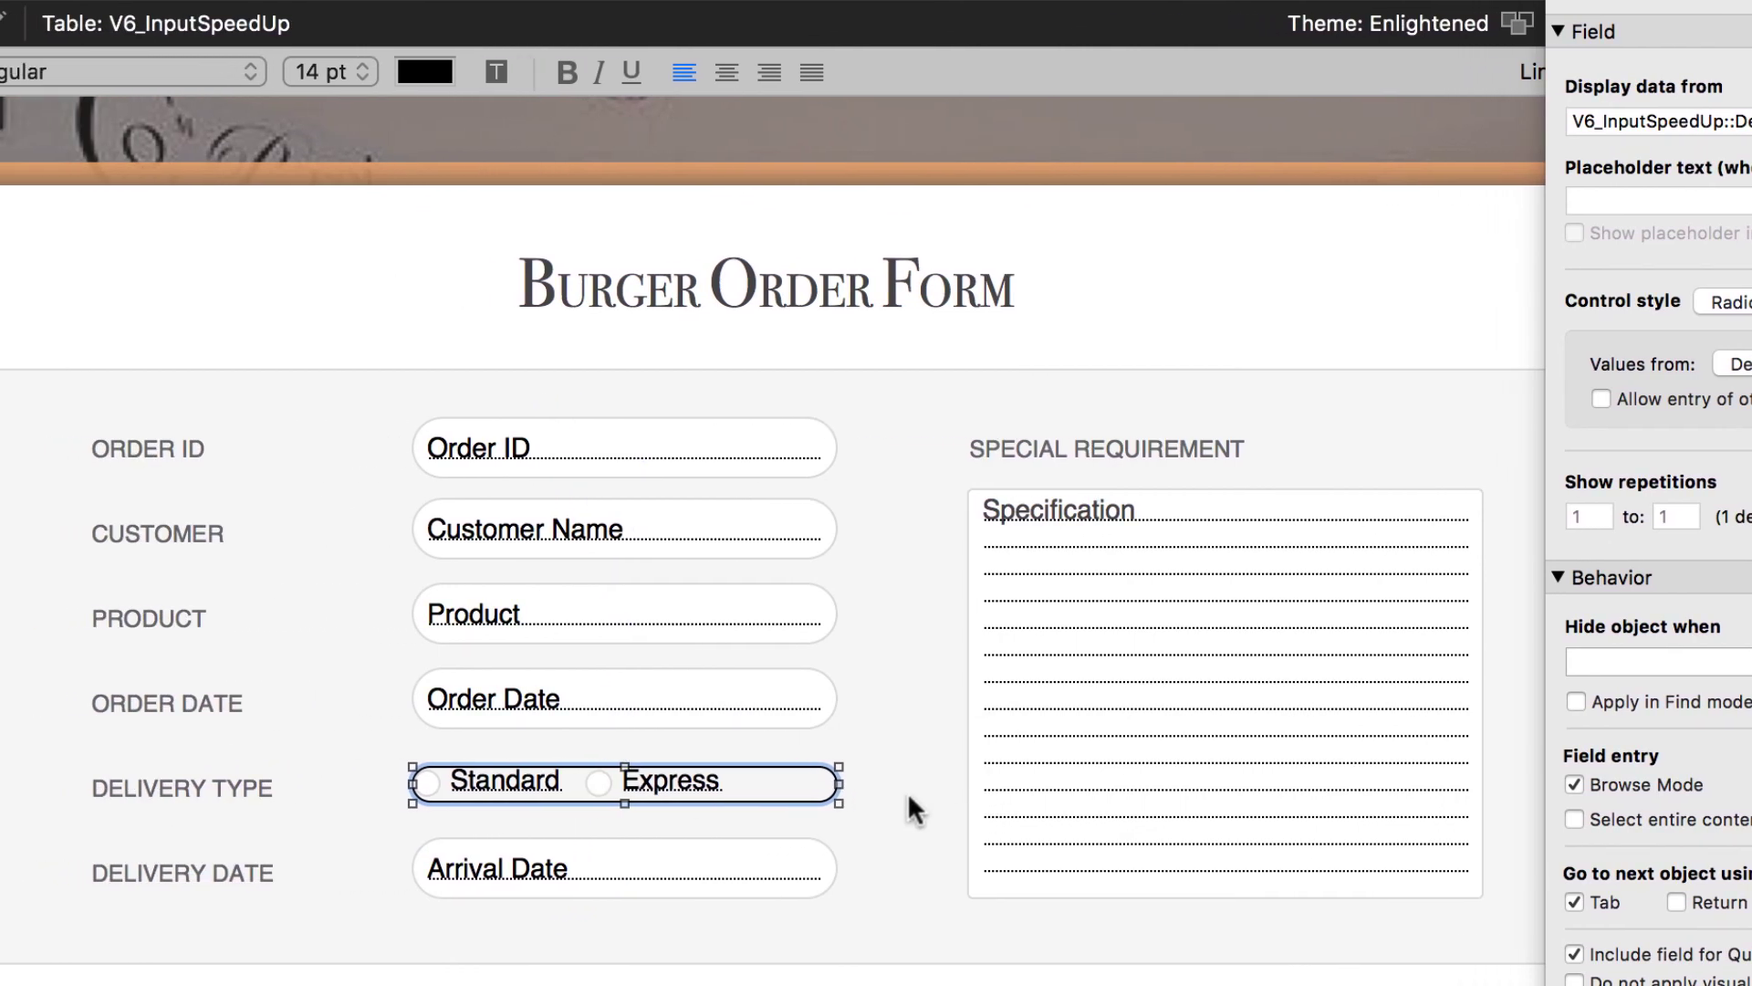
pyautogui.press('super+b')
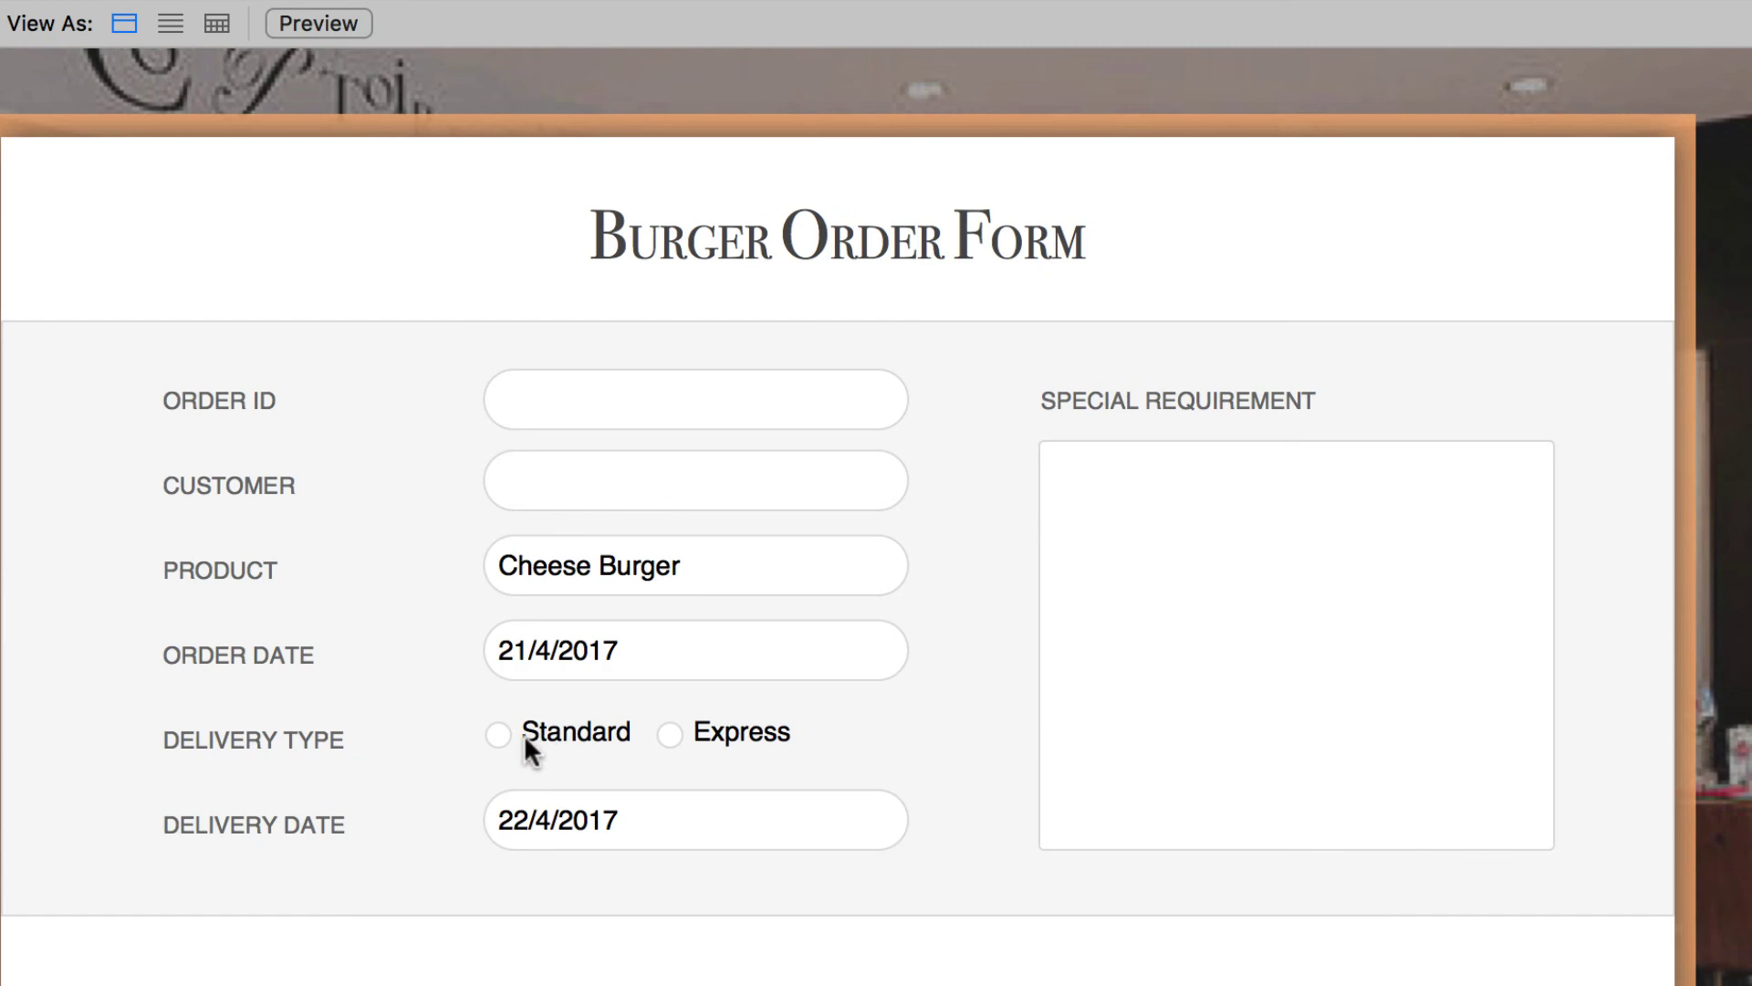
# - Toggle the Delivery Type radios between Express and Standard, leaving Standard selected
pyautogui.click(693, 734)
pyautogui.click(564, 730)
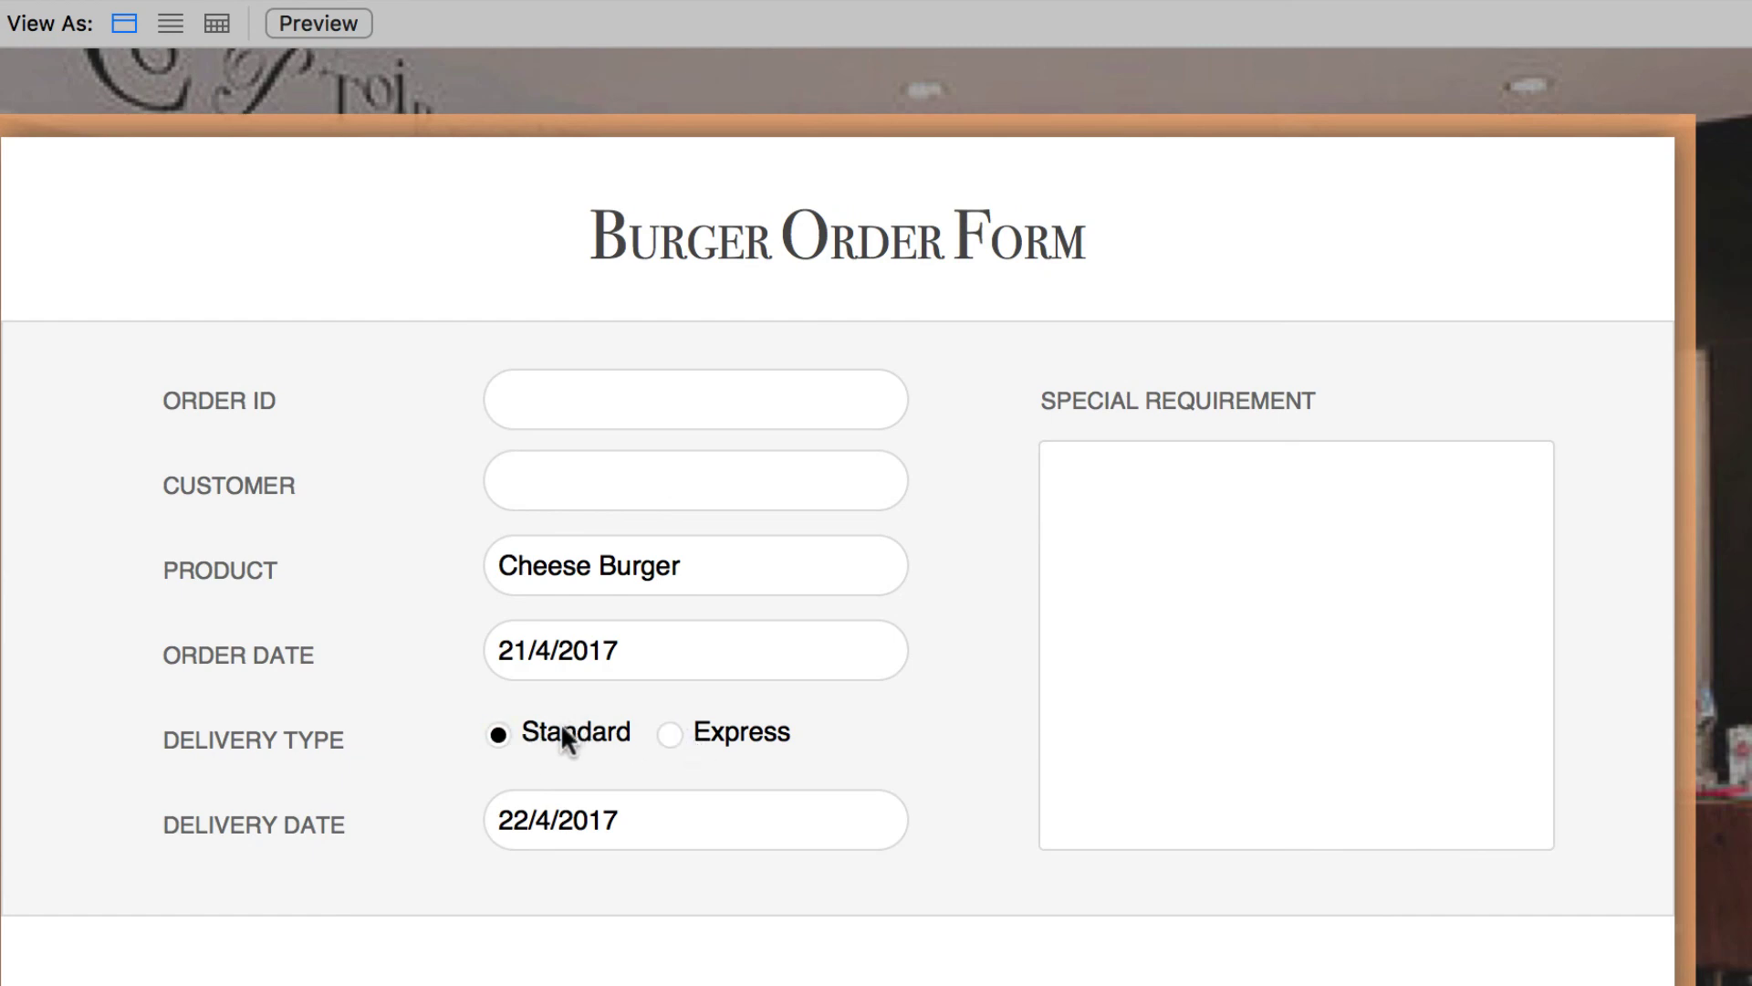
pyautogui.click(708, 743)
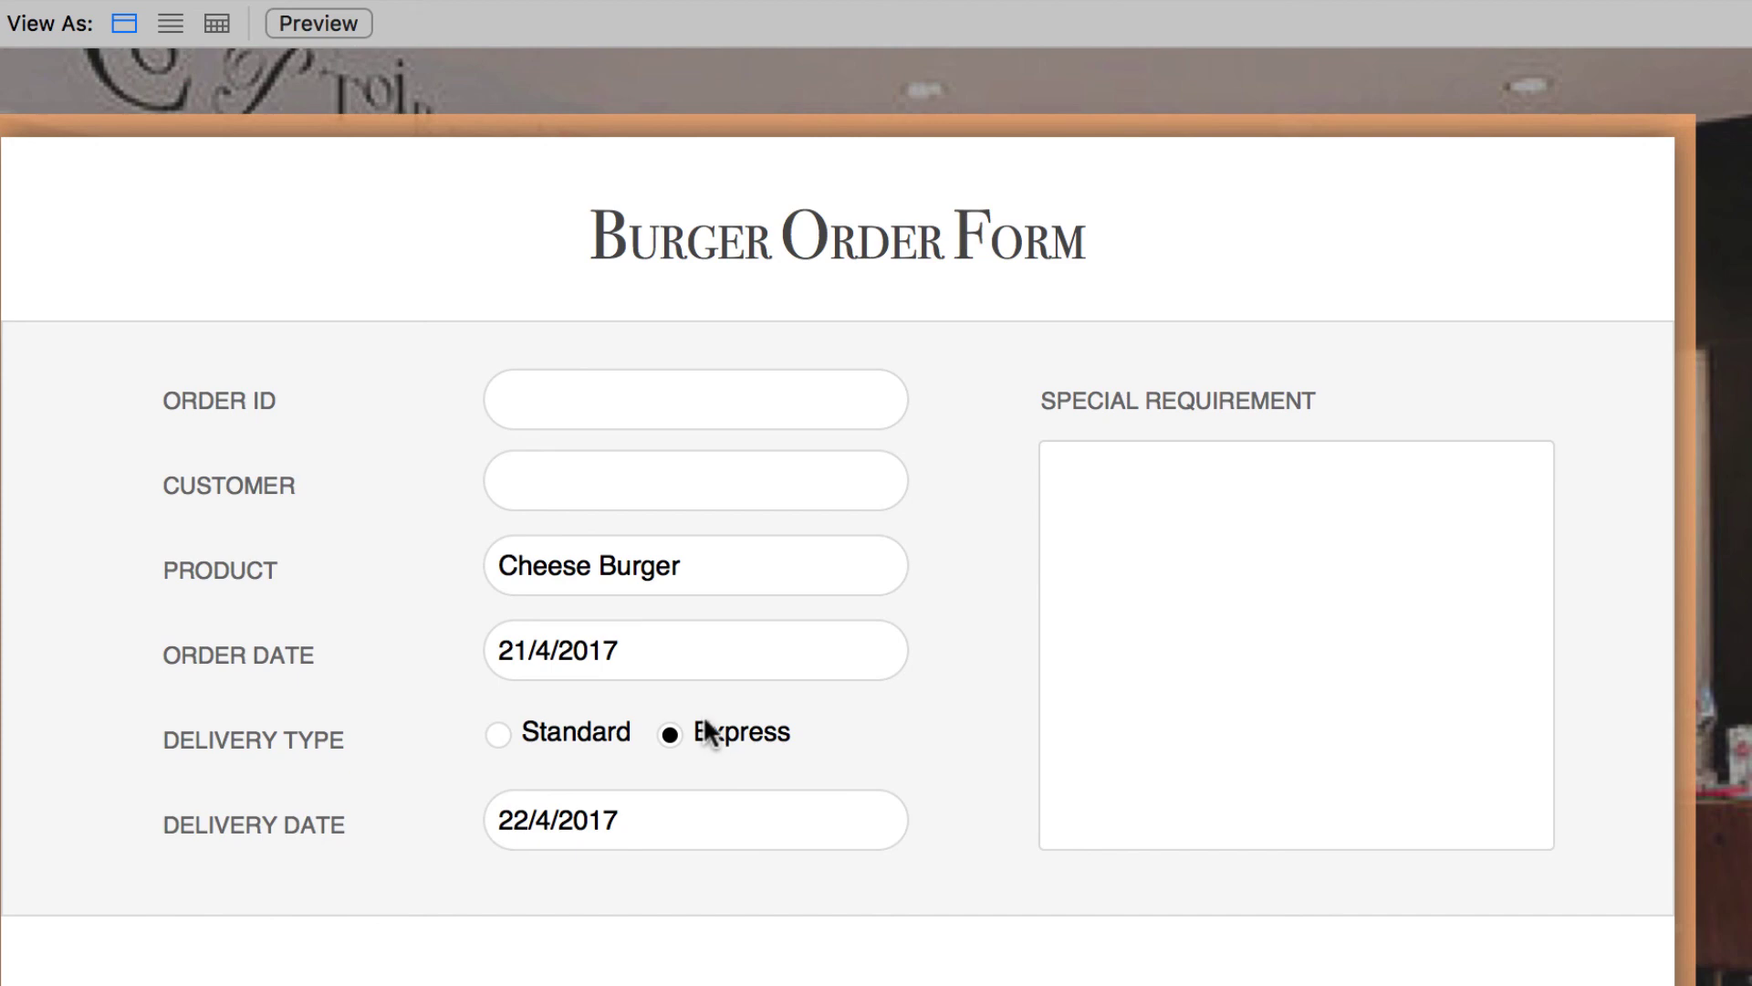
pyautogui.click(560, 734)
# - Enter 'More pickle on the burger' and 'Want more sauce on the bun' as special requirements, then return to Layout mode
pyautogui.click(1110, 469)
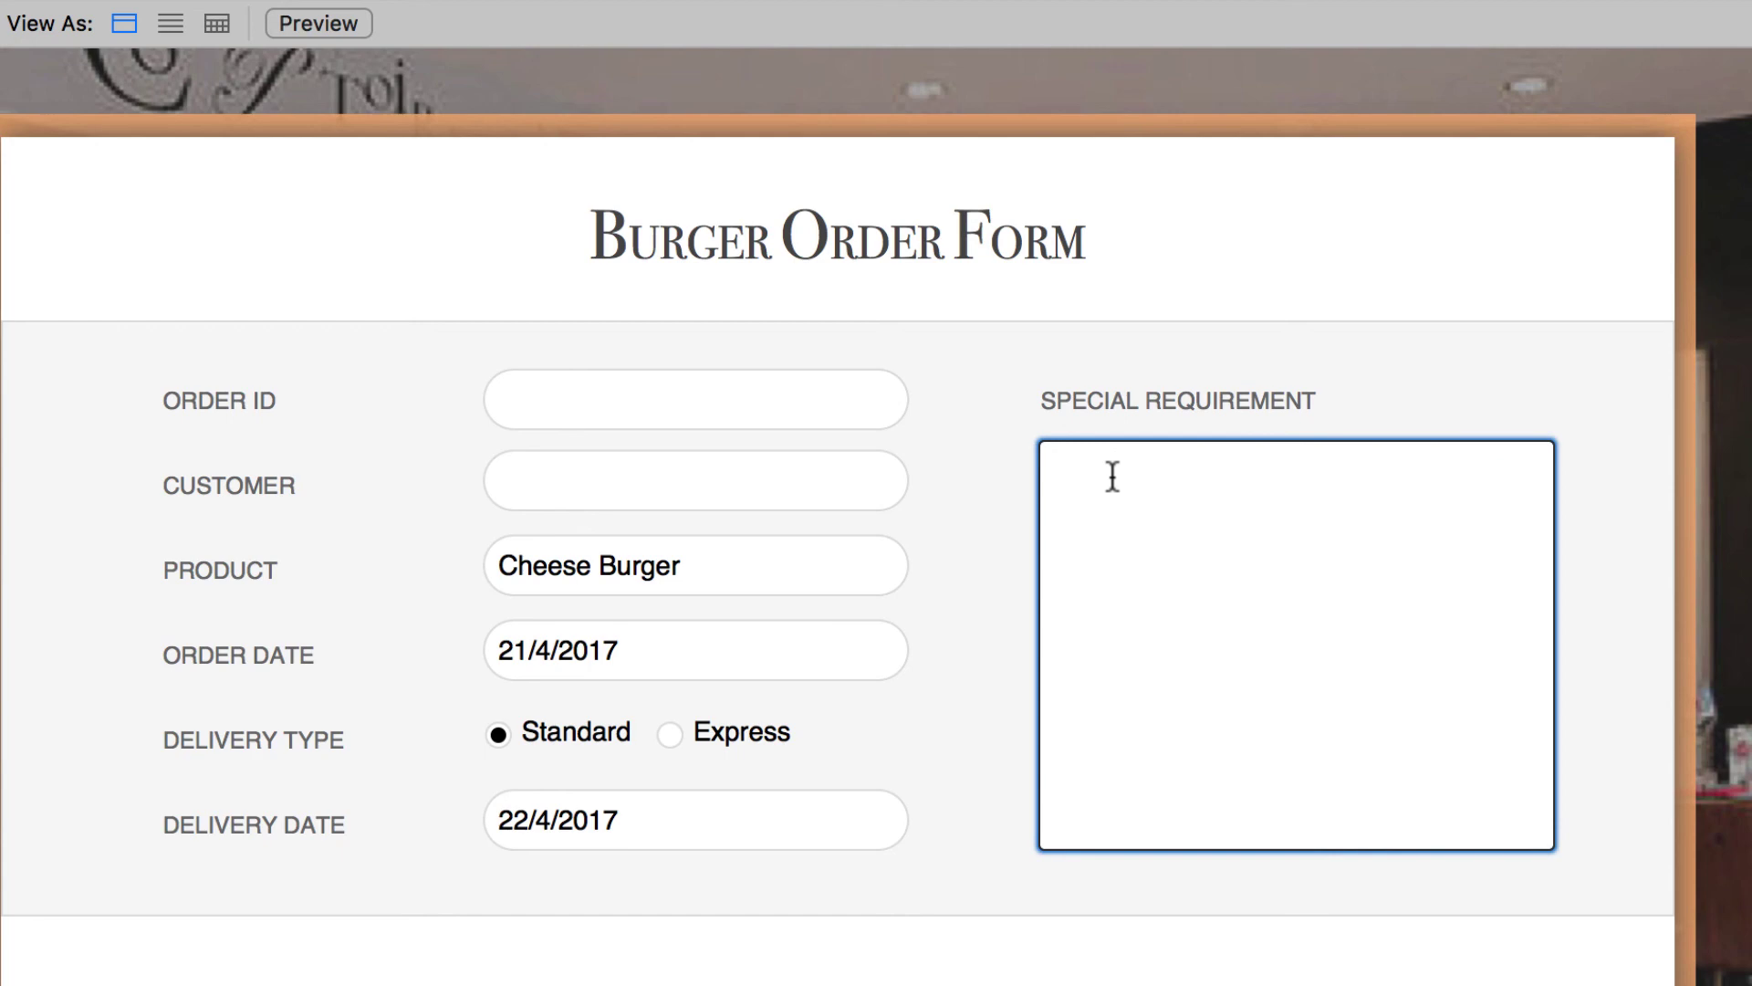
pyautogui.write('More pickle on the burger')
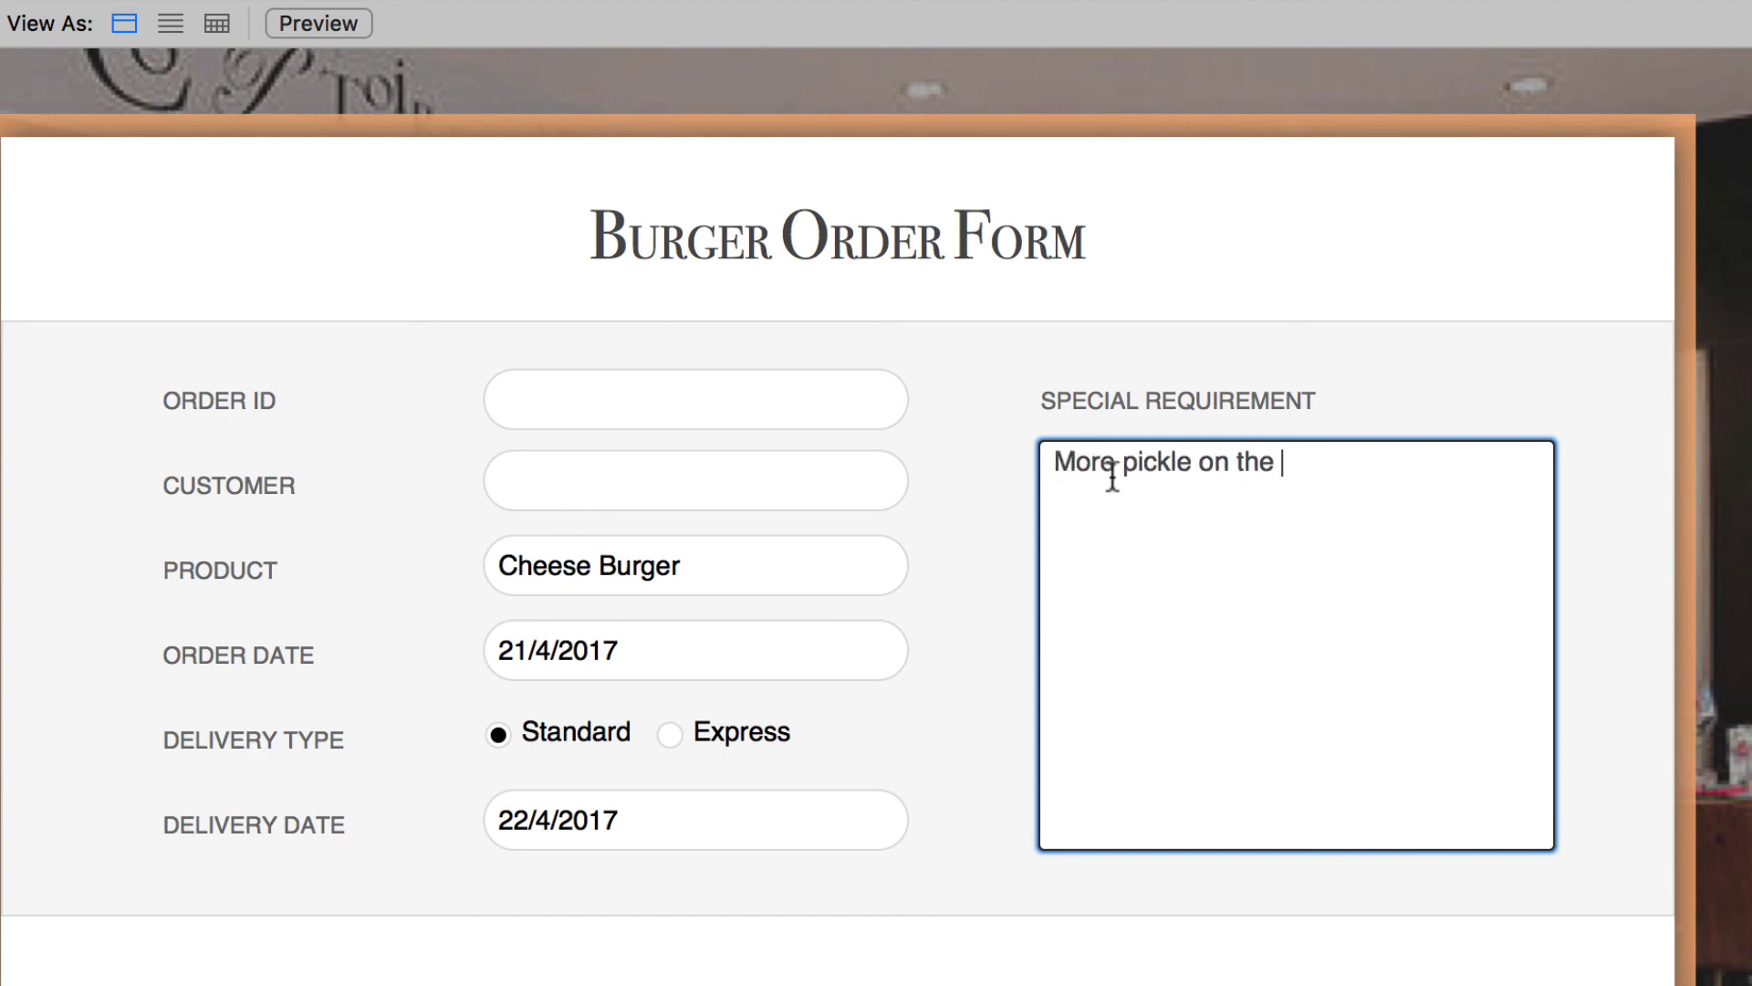
pyautogui.press('Return')
pyautogui.write('Want more sauce')
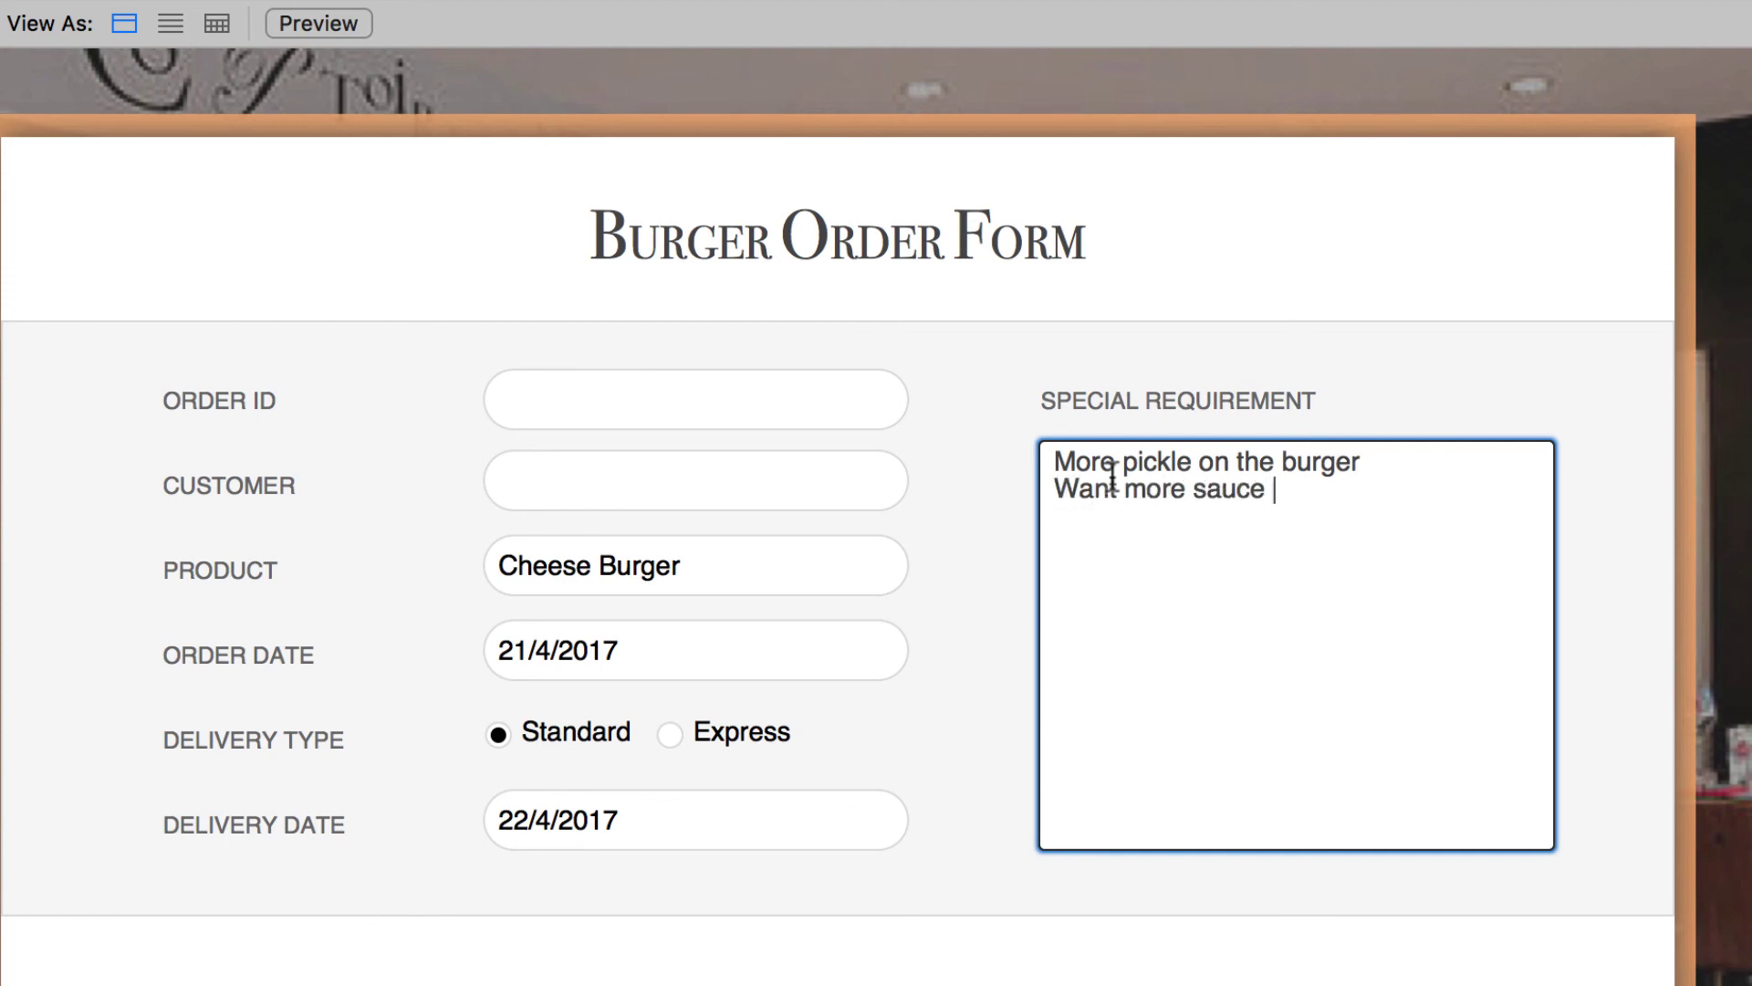
pyautogui.write(' on the bun')
pyautogui.click(1398, 365)
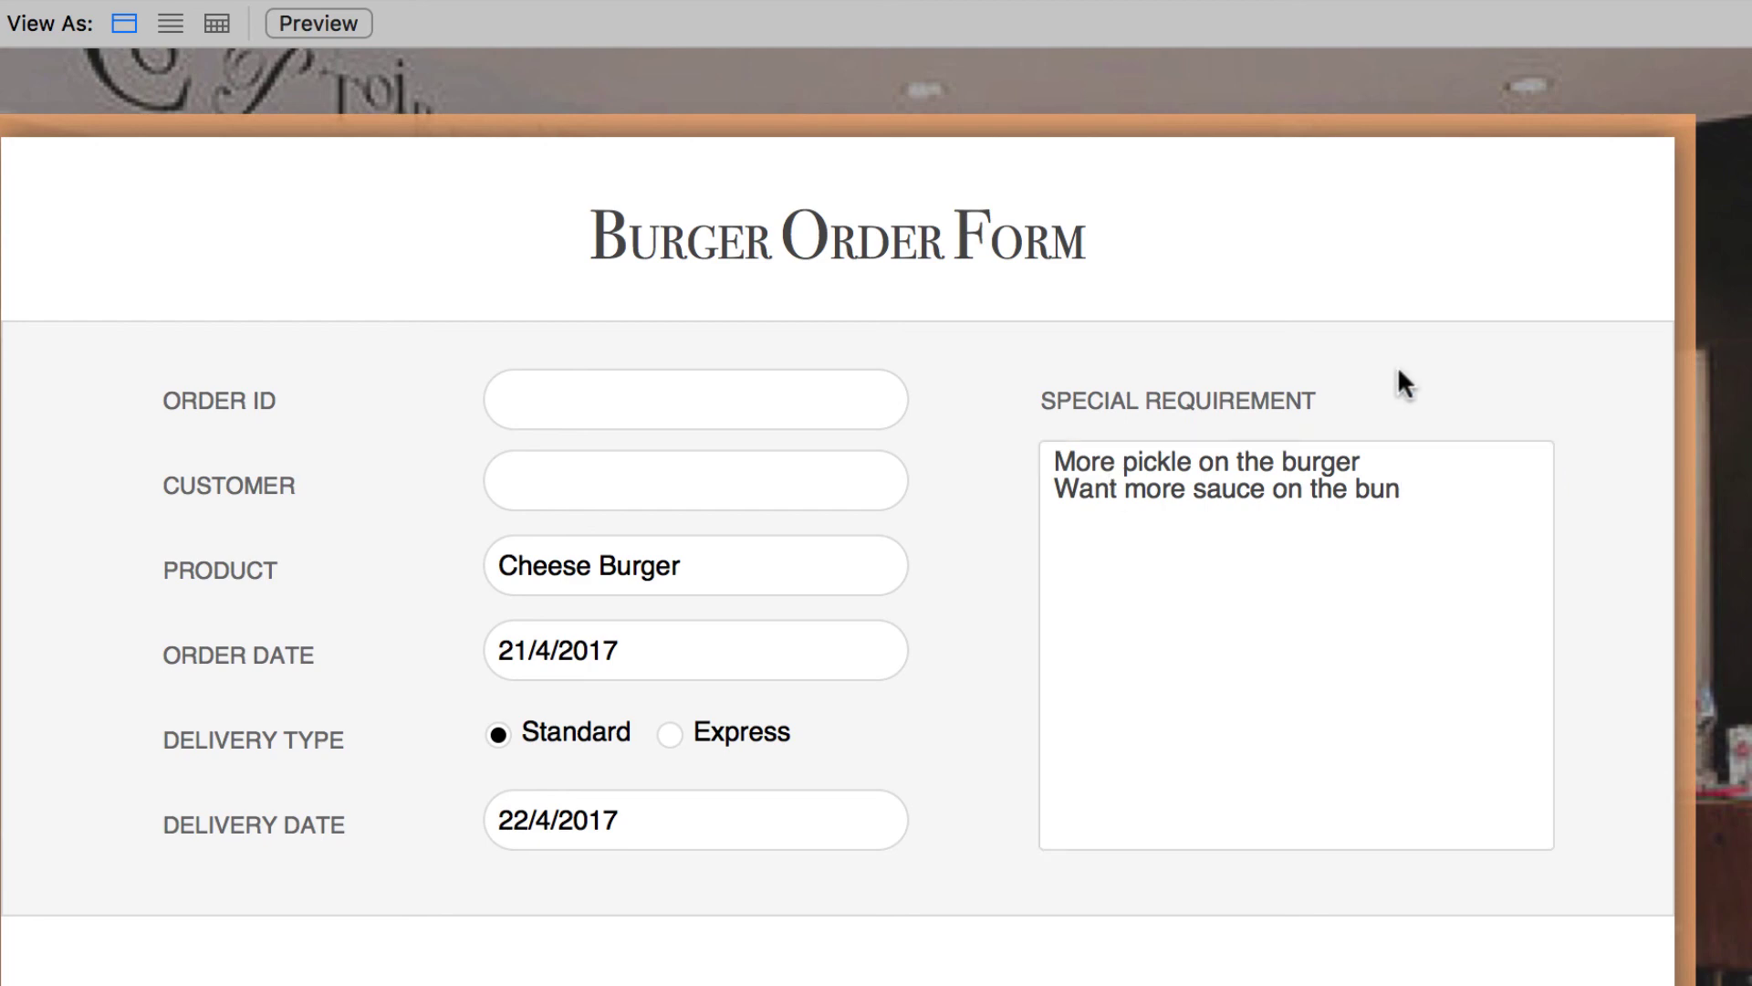
pyautogui.press('super+l')
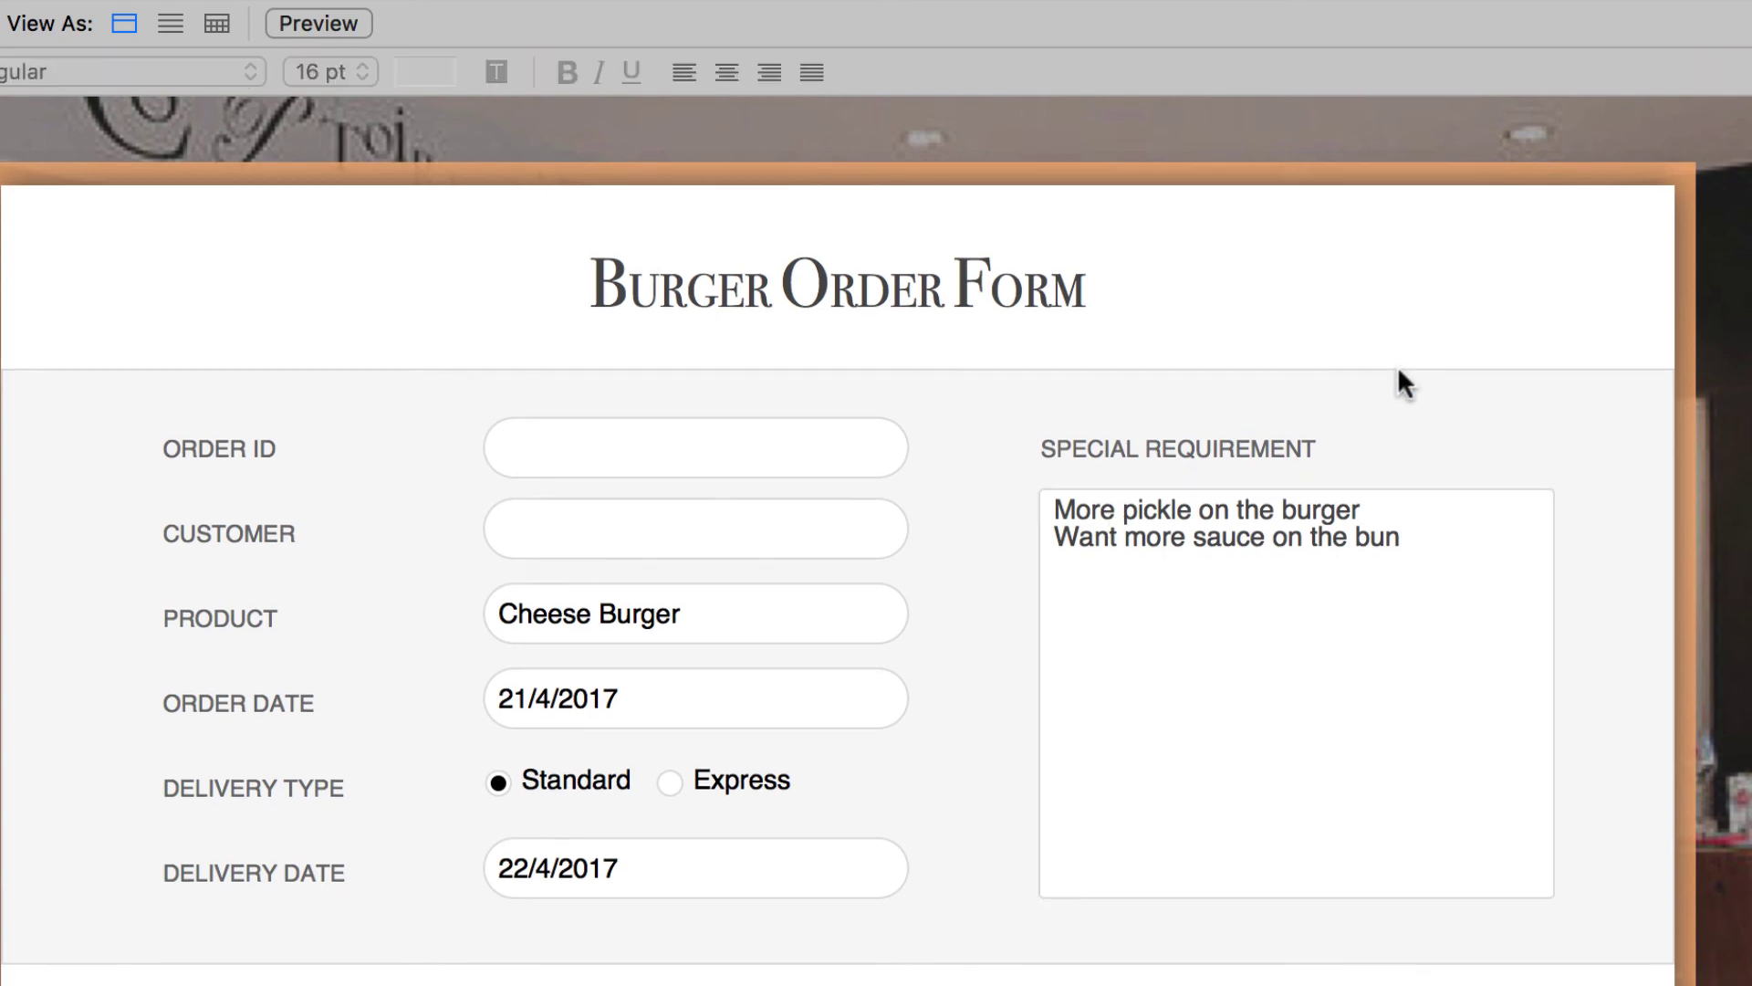
# - Set the Specification field's control style to Checkbox set and open its value lists for editing
pyautogui.click(1318, 545)
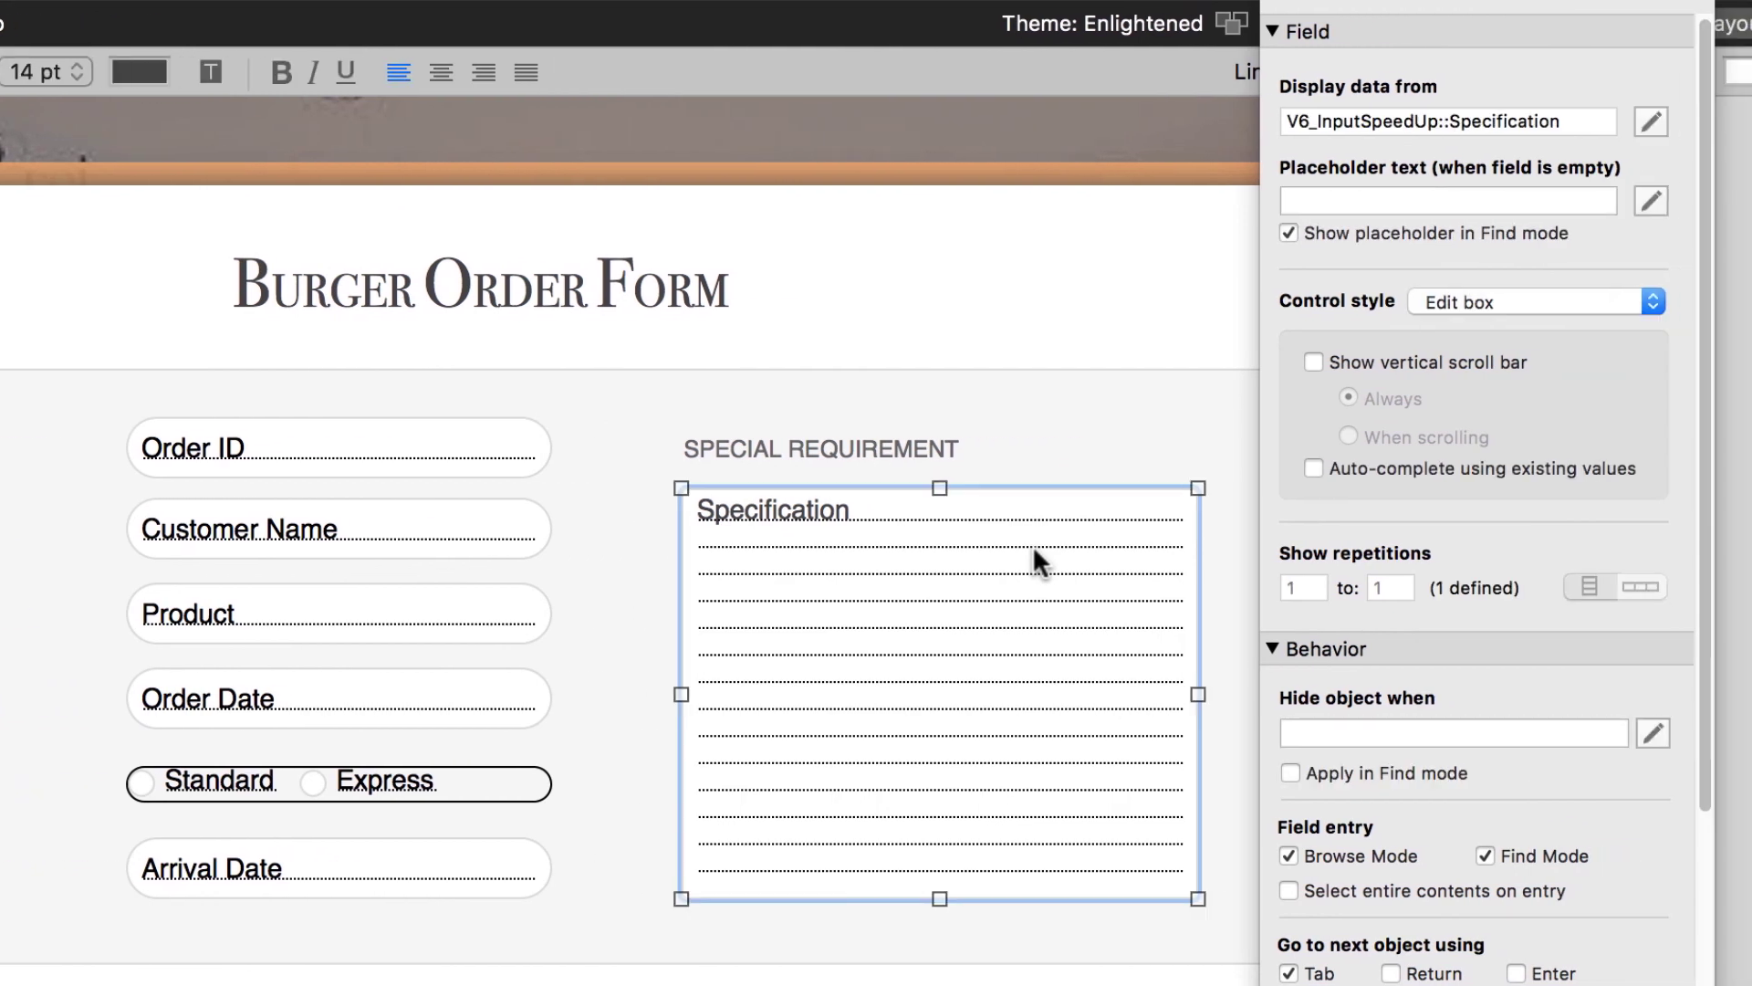
pyautogui.click(1585, 305)
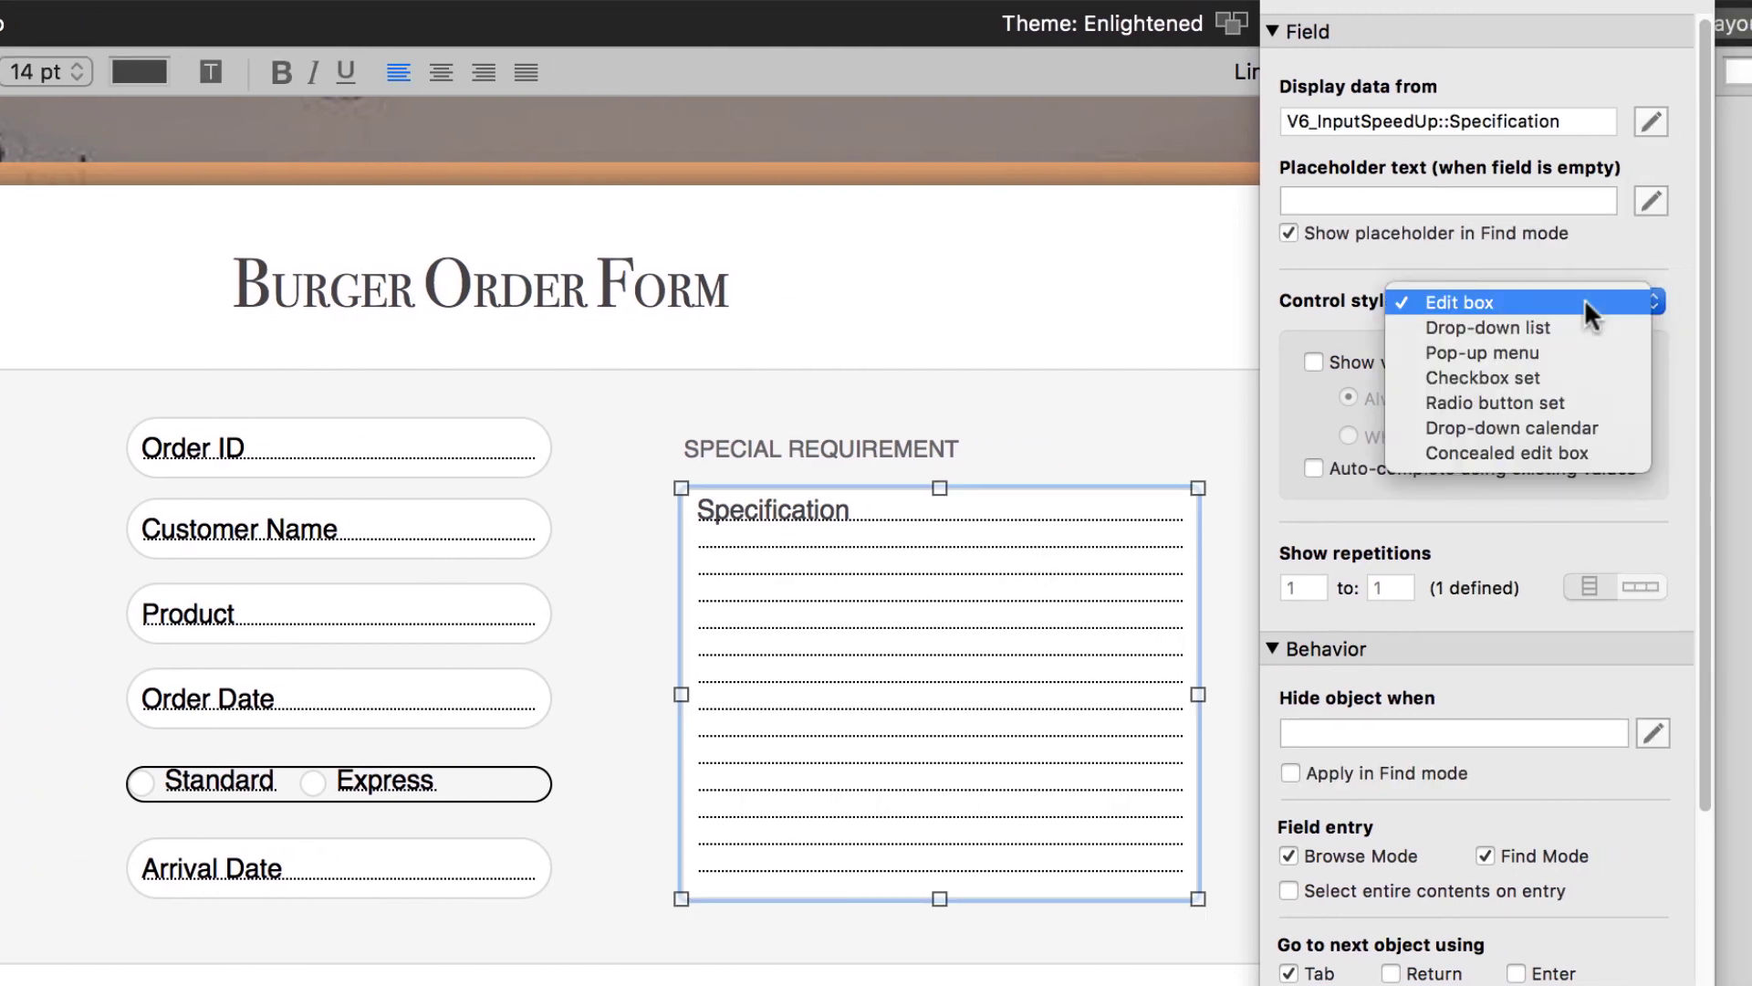
pyautogui.click(1582, 376)
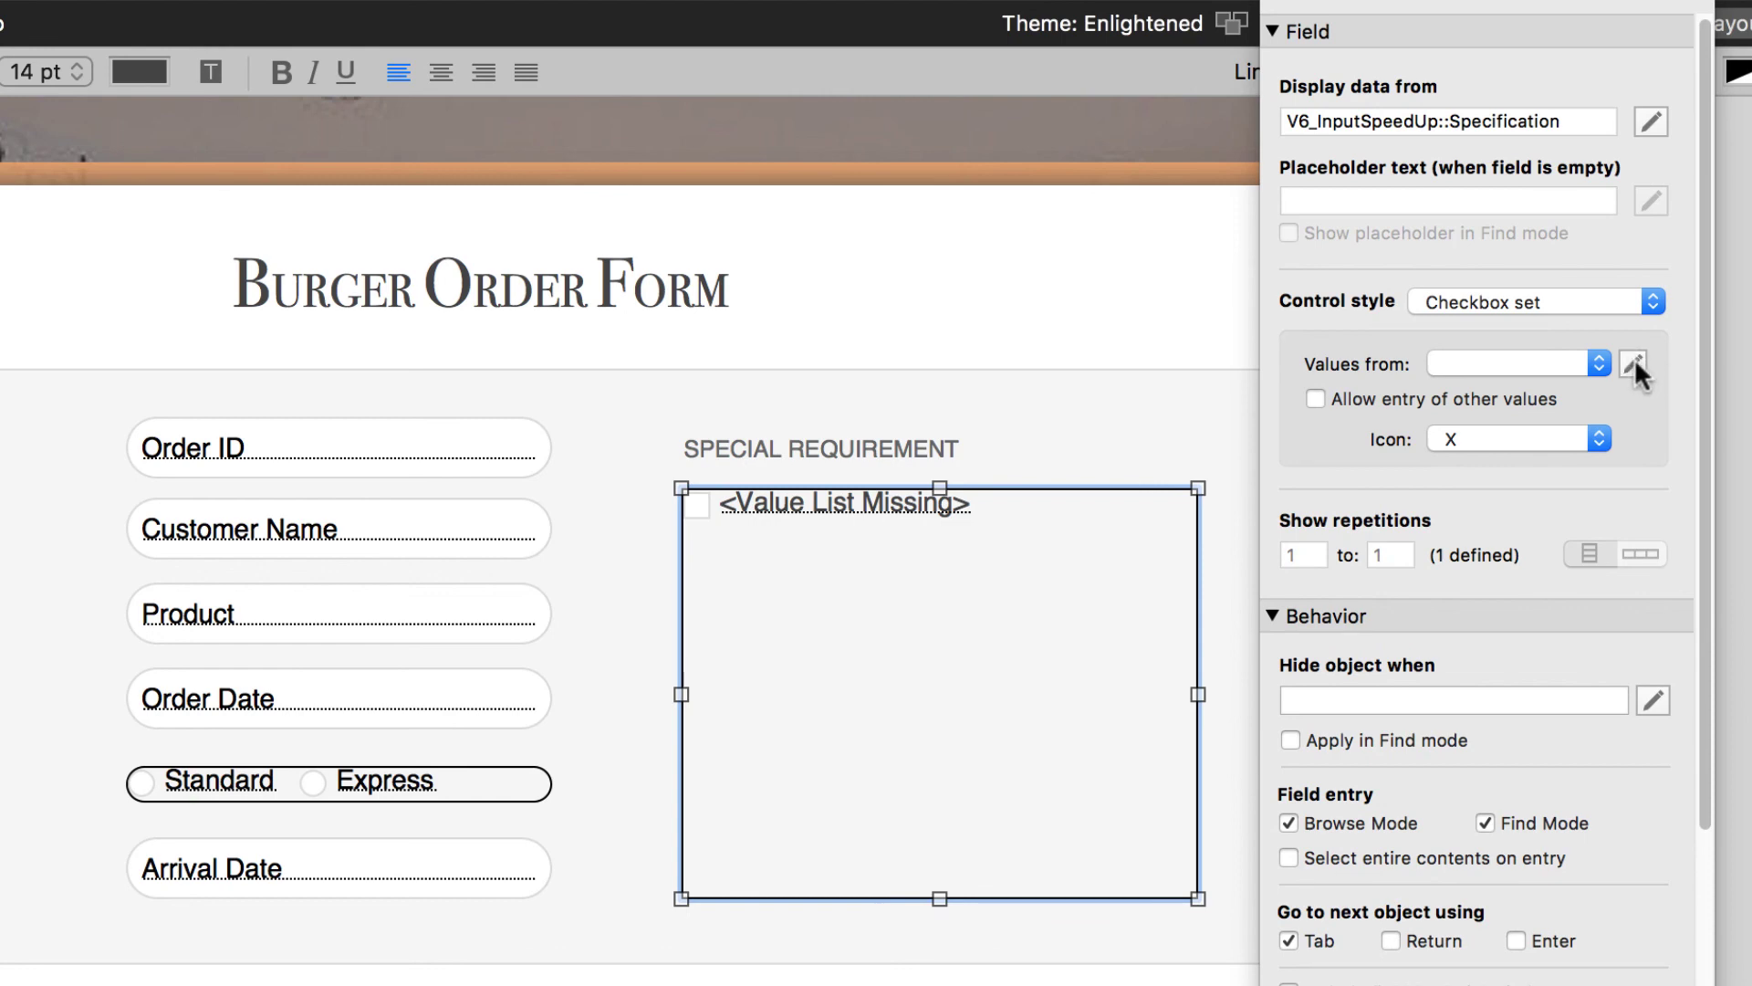
pyautogui.click(1634, 364)
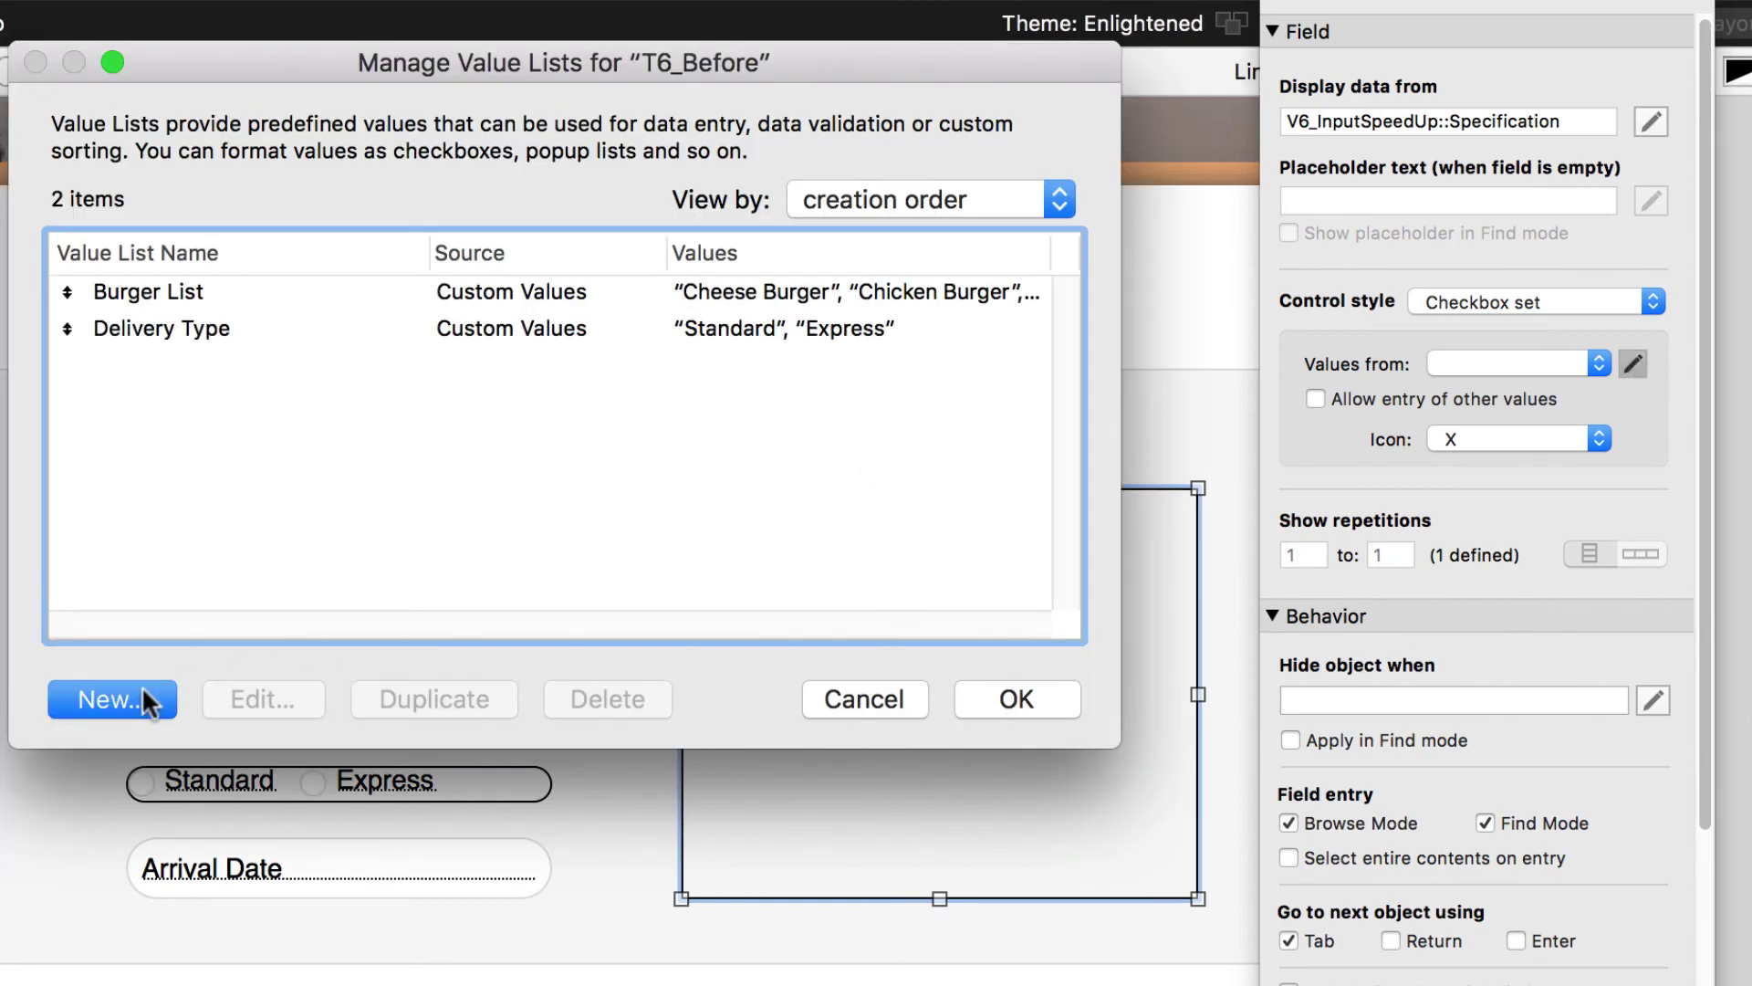
# - Create a new value list named 'Customer Requirement'
pyautogui.click(140, 686)
pyautogui.write('Cus')
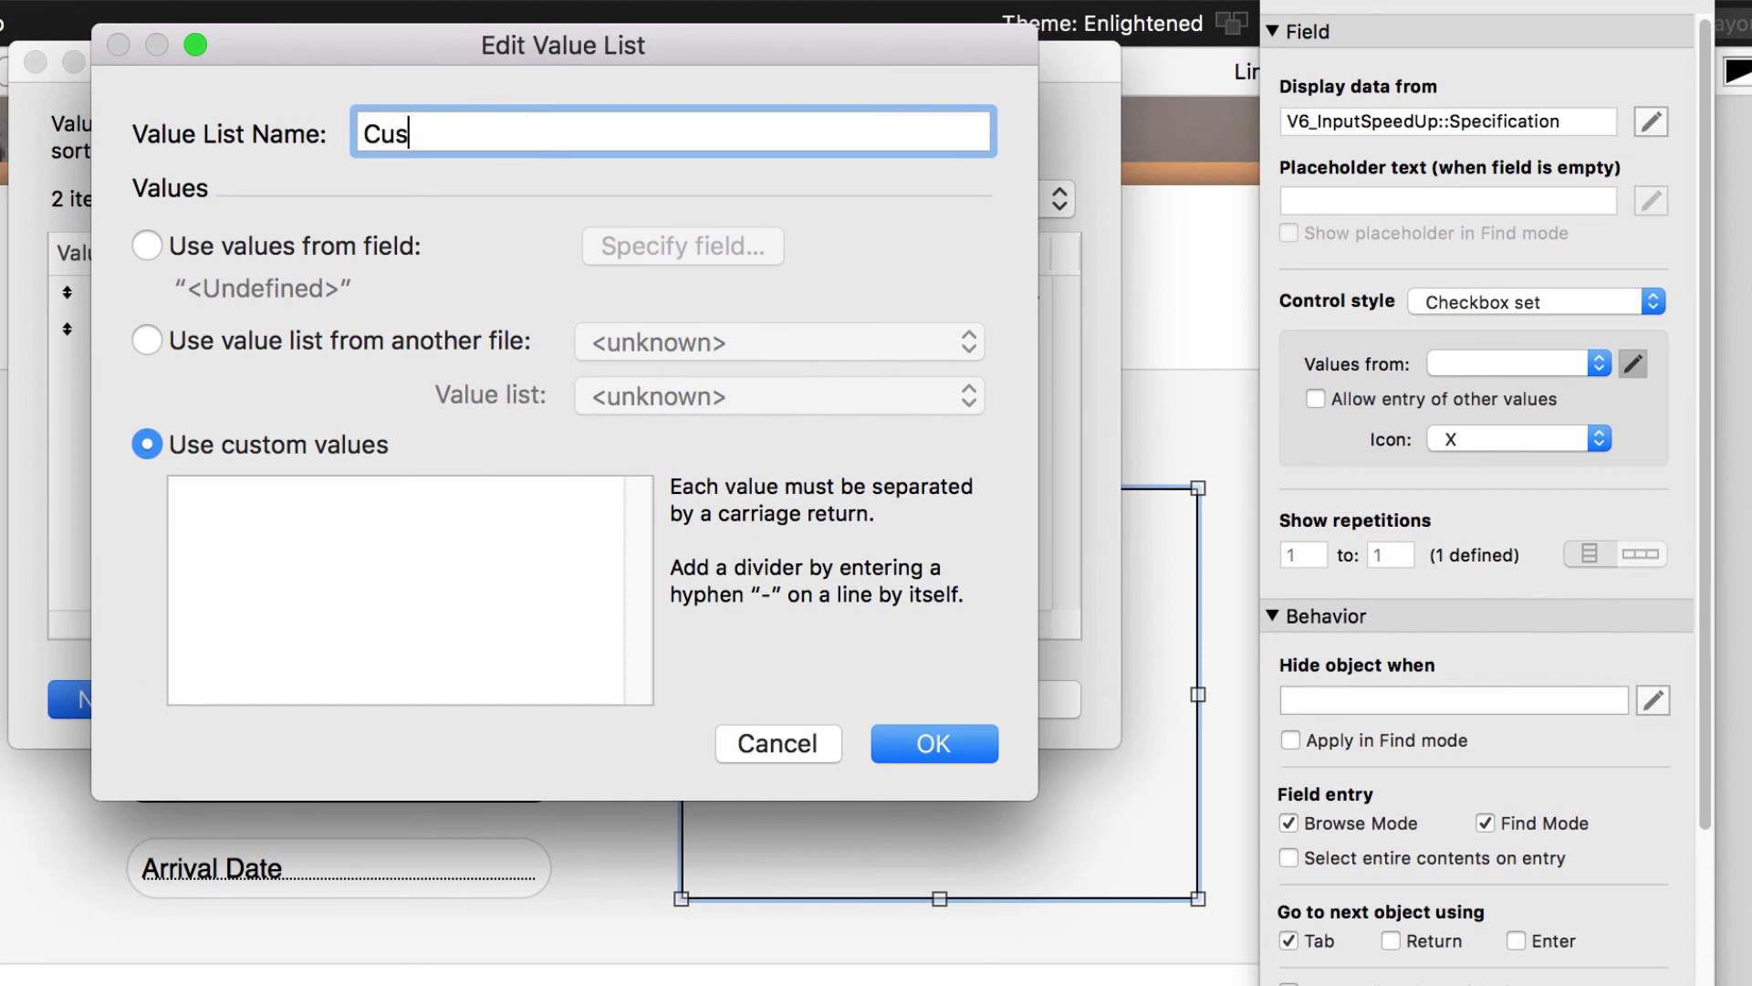
pyautogui.write('tomer Requir')
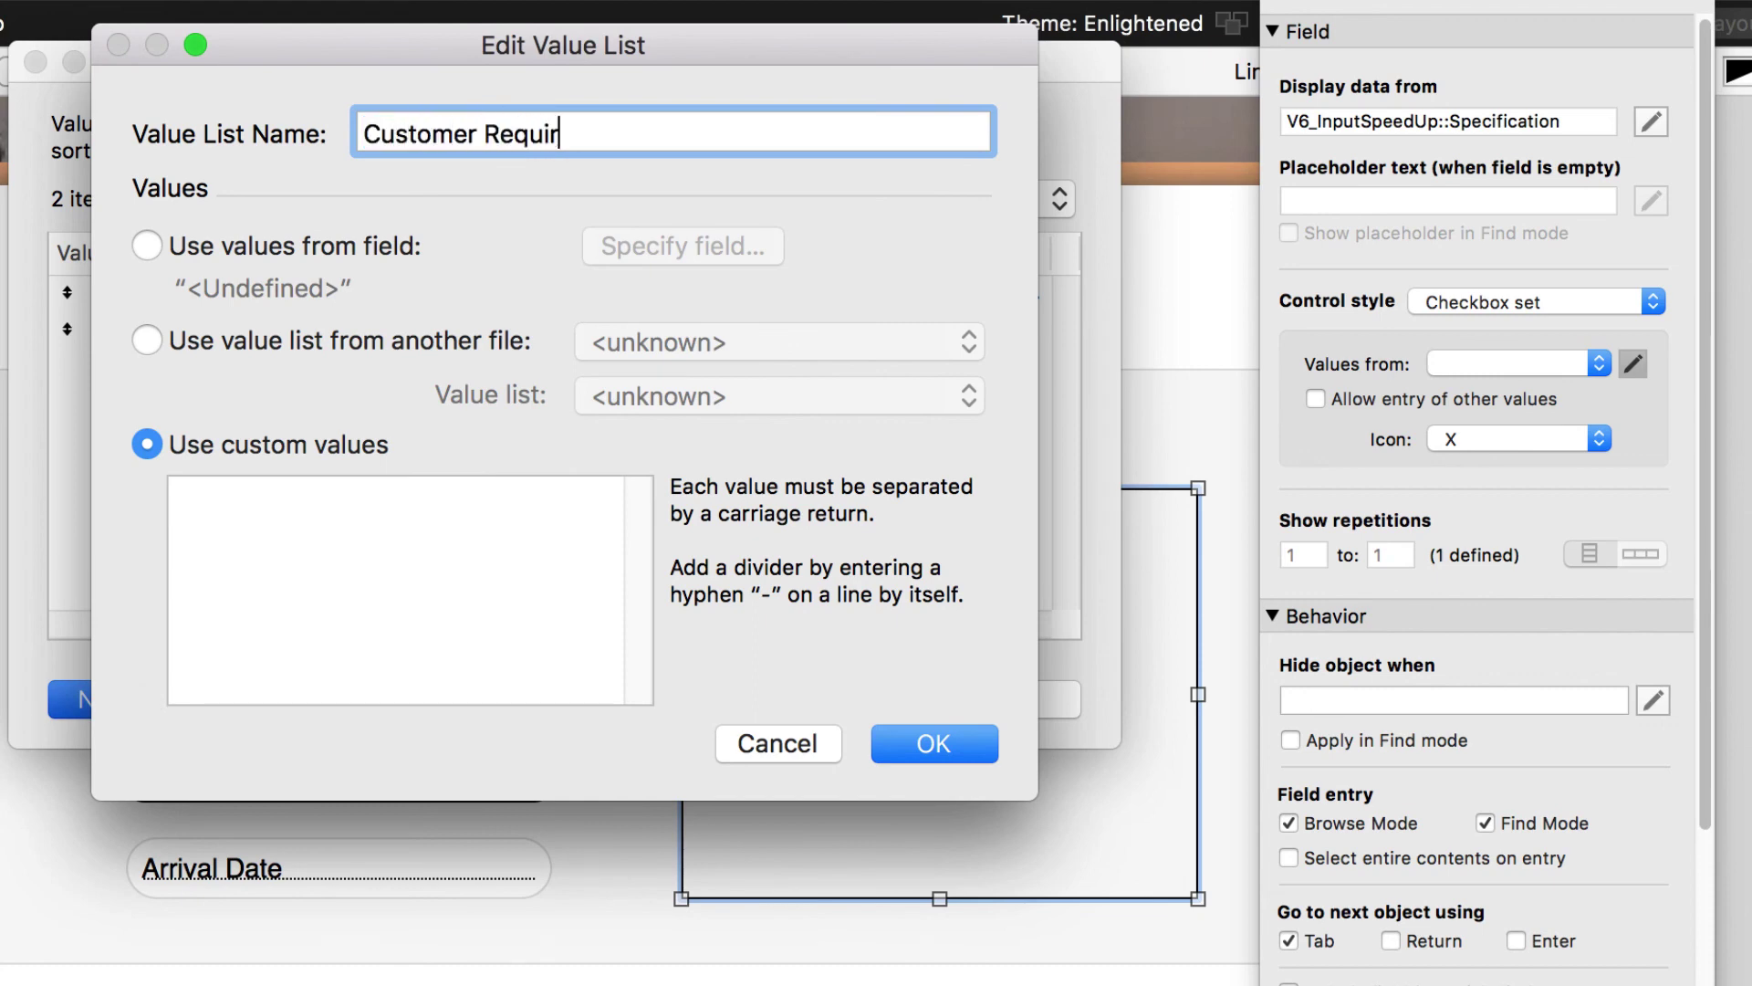
pyautogui.write('eme')
pyautogui.press('BackSpace')
pyautogui.press('BackSpace')
pyautogui.write('ement')
pyautogui.press('Tab')
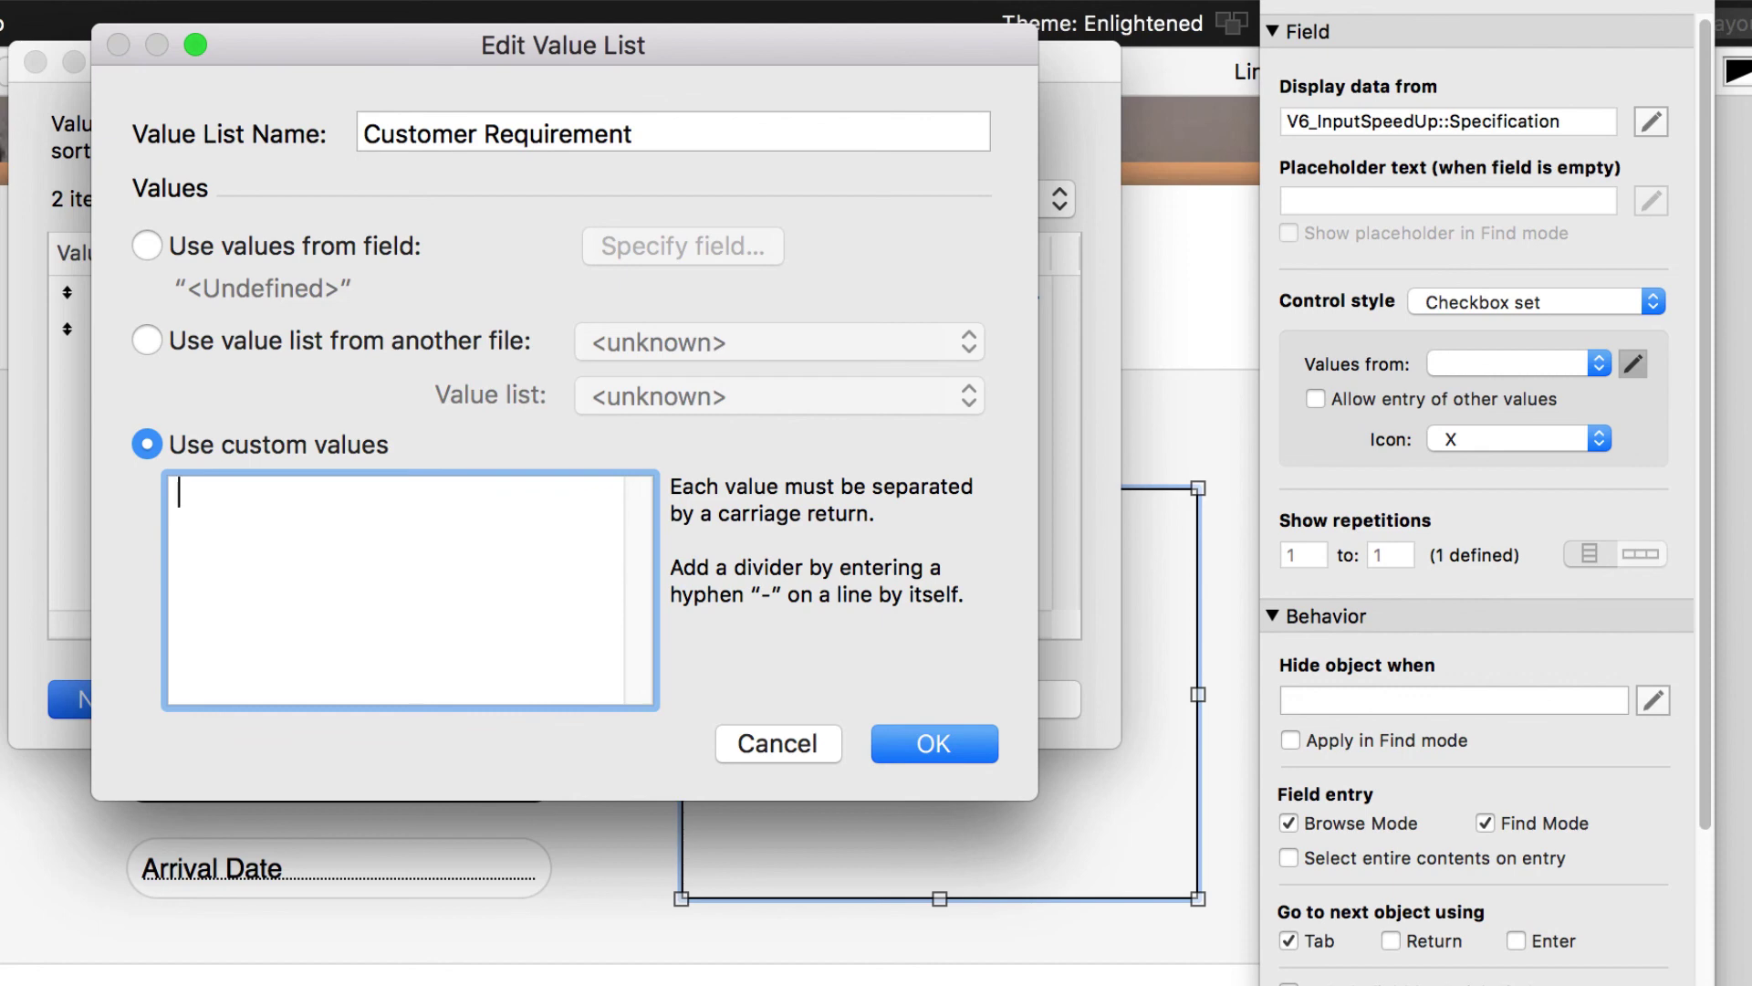
# - Enter More Pickle, No Pickle, More Sauce, No Sauce, More meat and No meat as values, then save the list
pyautogui.write('More Pik')
pyautogui.press('BackSpace')
pyautogui.write('c')
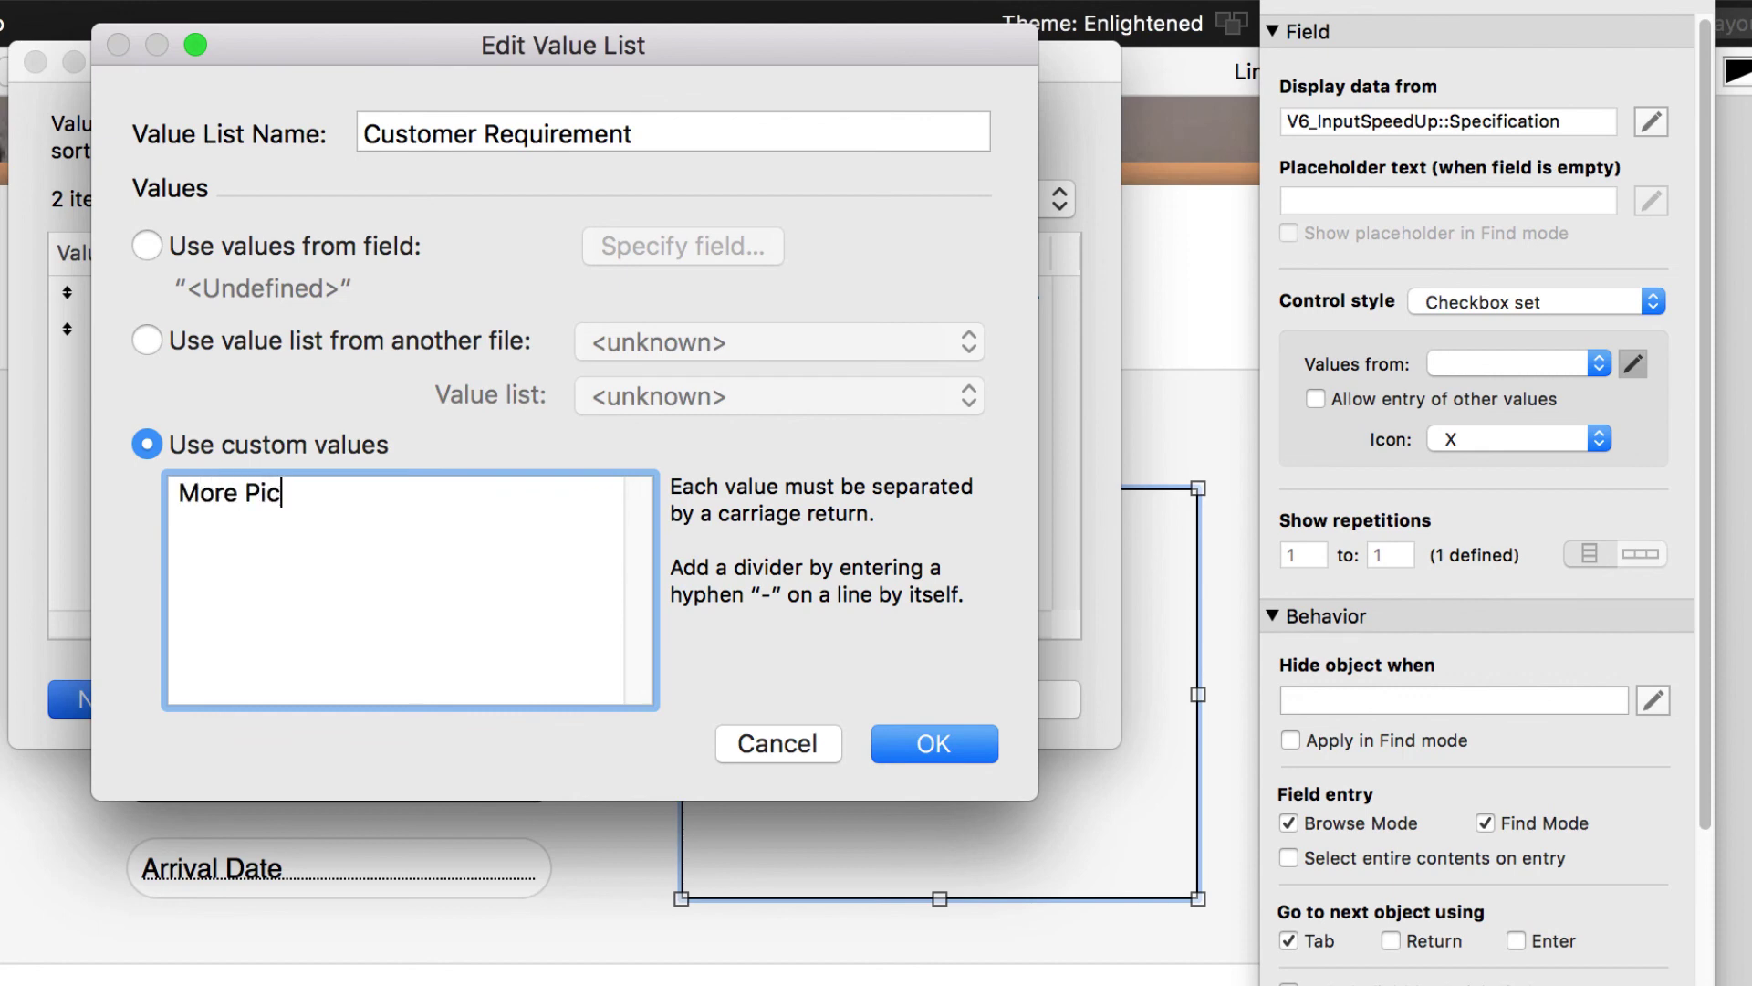
pyautogui.write('kle')
pyautogui.press('Return')
pyautogui.write('No Pic')
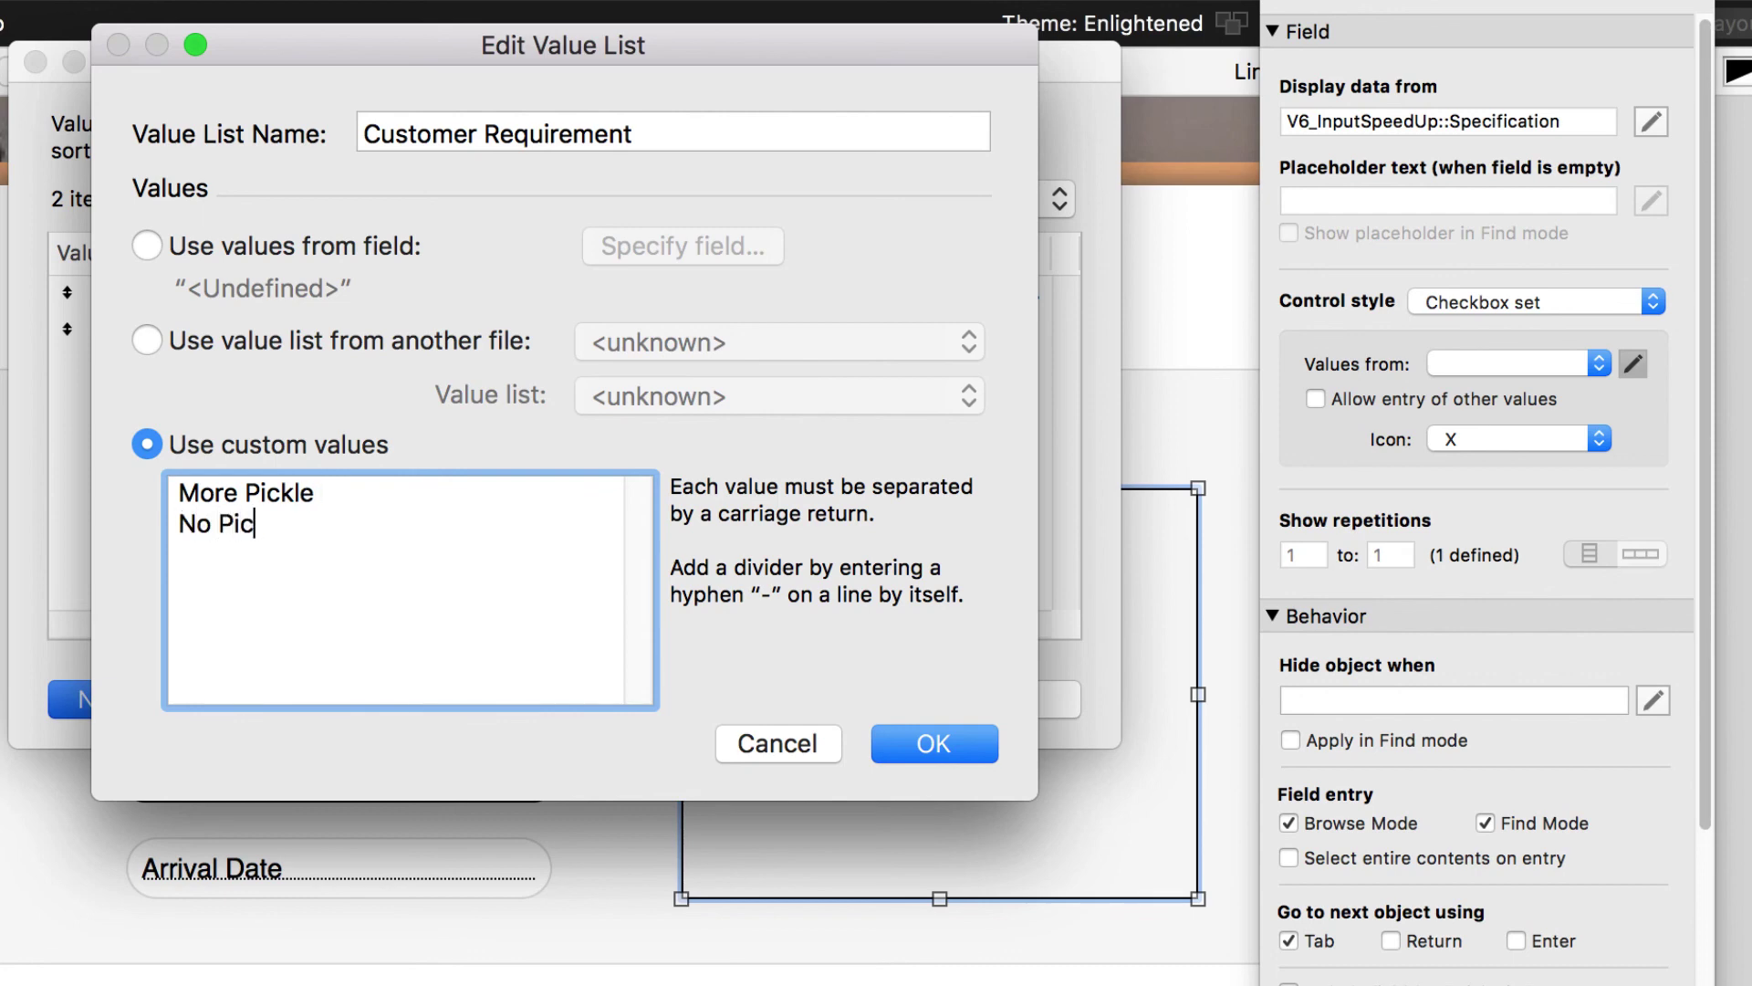
pyautogui.write('kle')
pyautogui.press('Return')
pyautogui.write('More Sa')
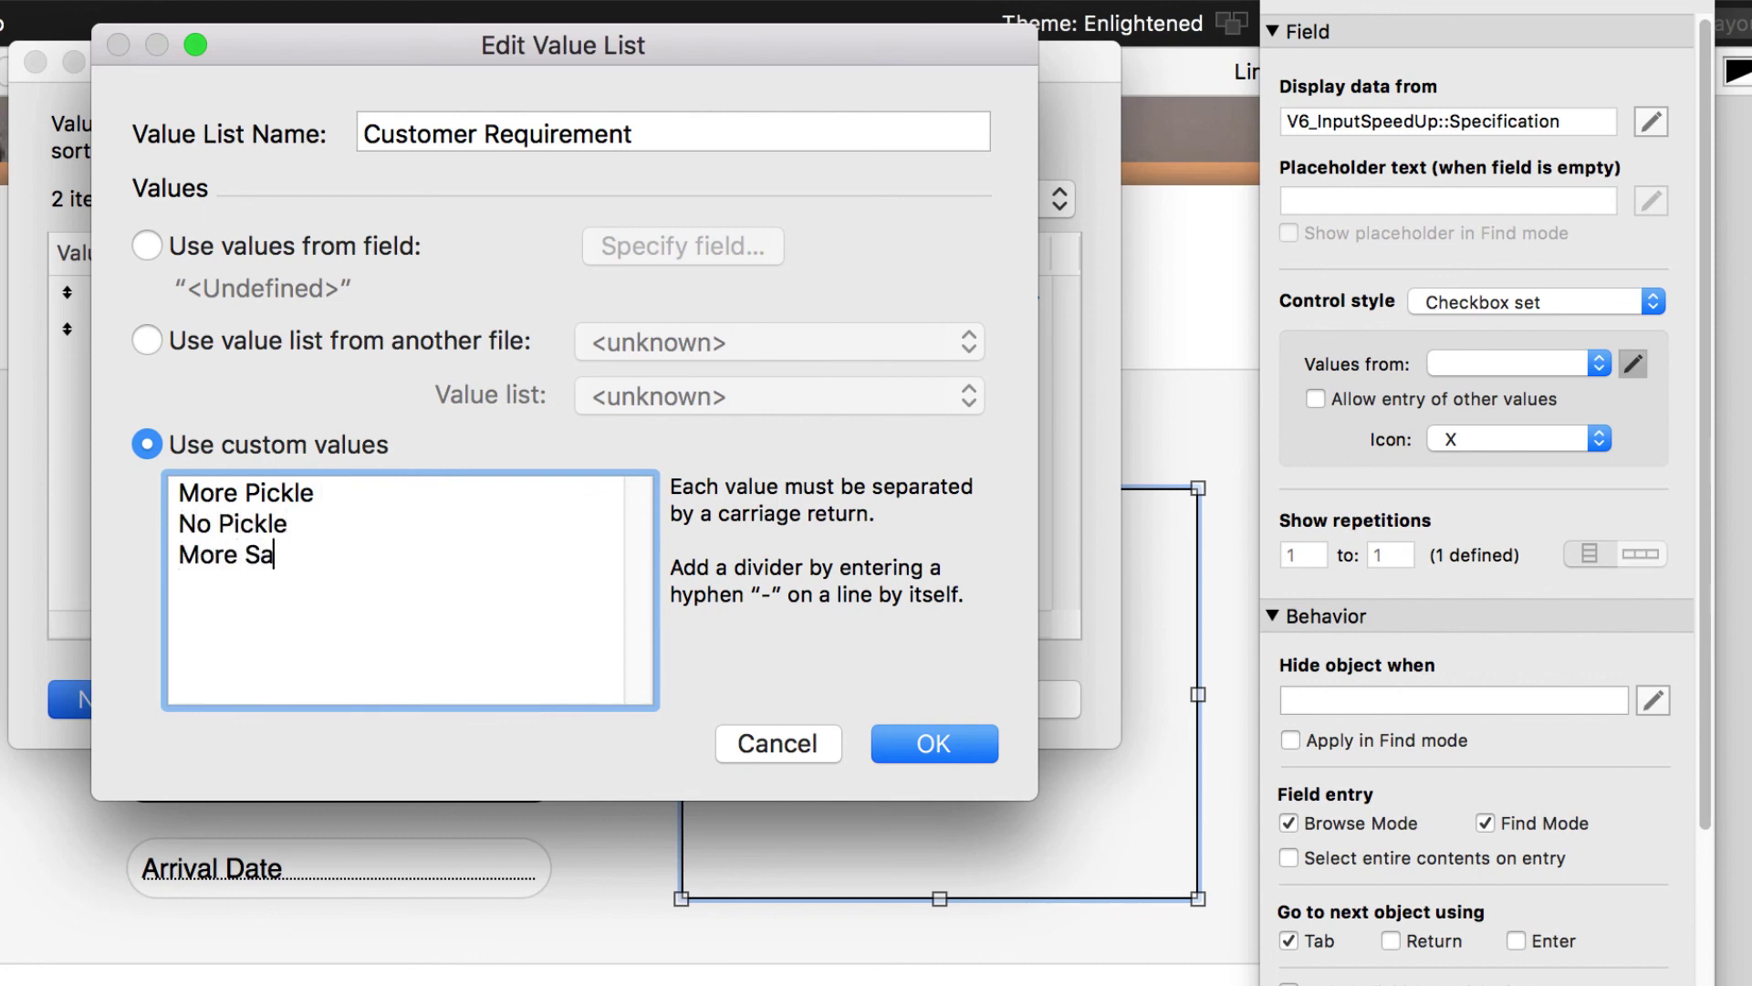
pyautogui.write('uce')
pyautogui.press('Return')
pyautogui.write('No Sause')
pyautogui.press('BackSpace')
pyautogui.press('BackSpace')
pyautogui.write('ce')
pyautogui.press('Return')
pyautogui.write('More')
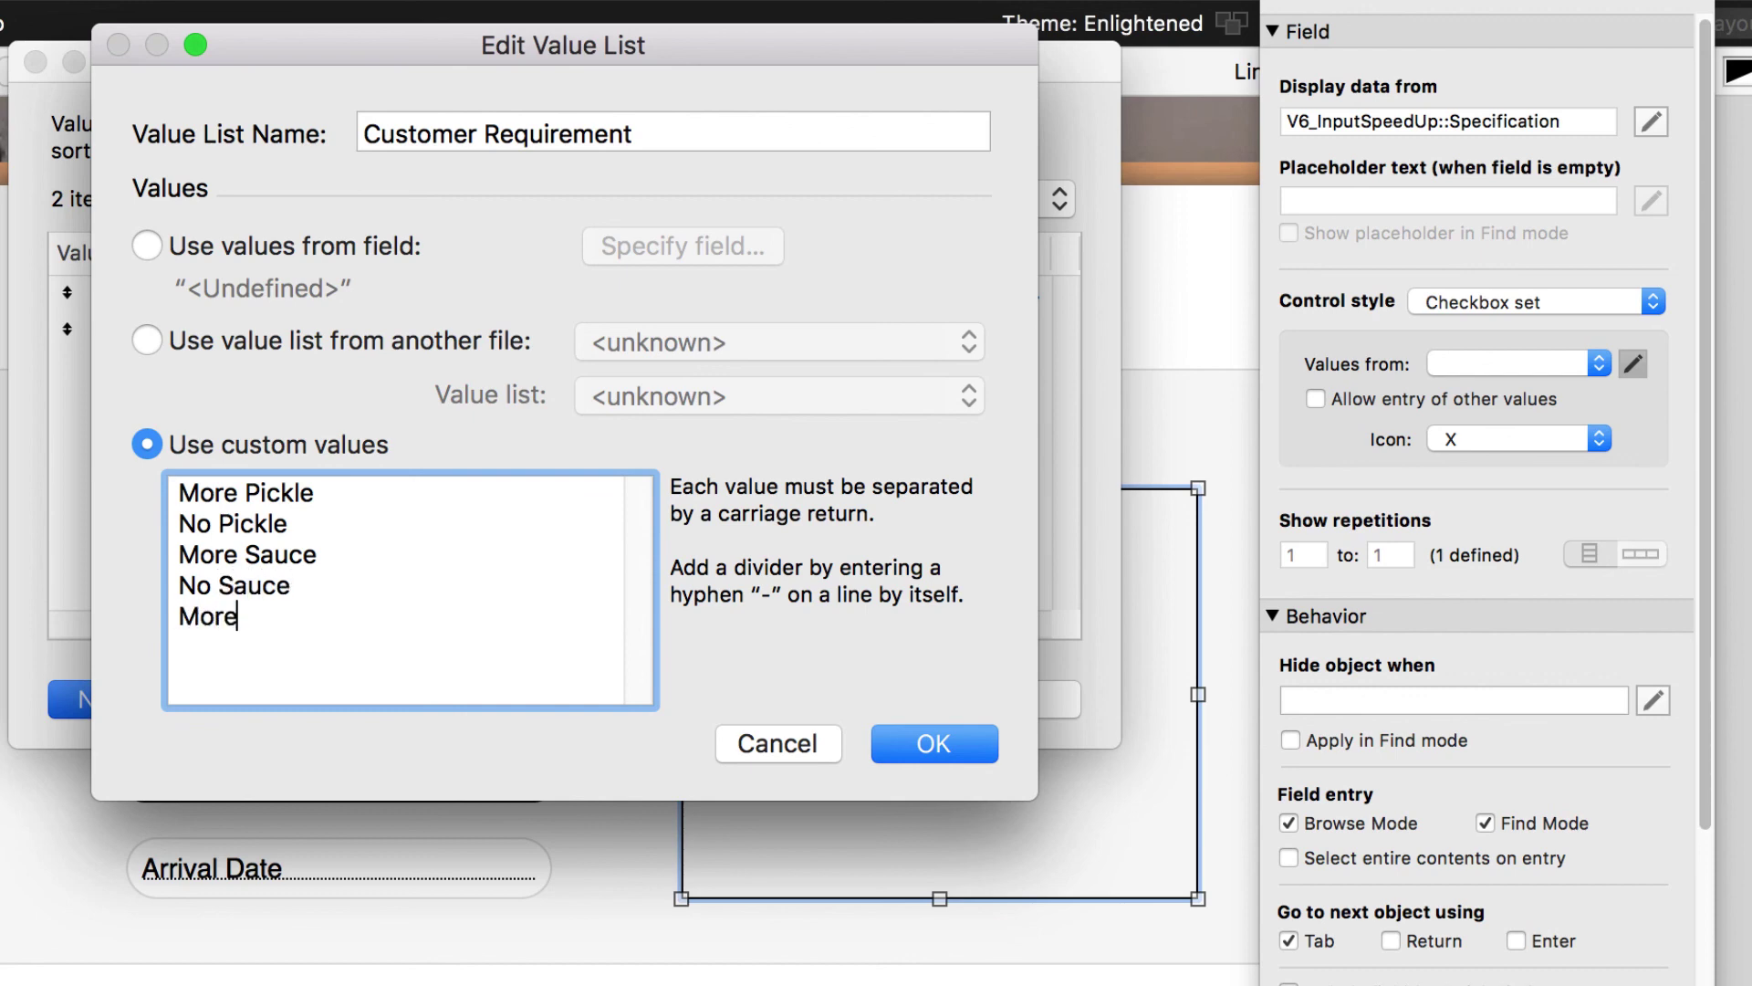
pyautogui.write(' meat')
pyautogui.press('Return')
pyautogui.write('No meant')
pyautogui.press('BackSpace')
pyautogui.press('BackSpace')
pyautogui.write('t')
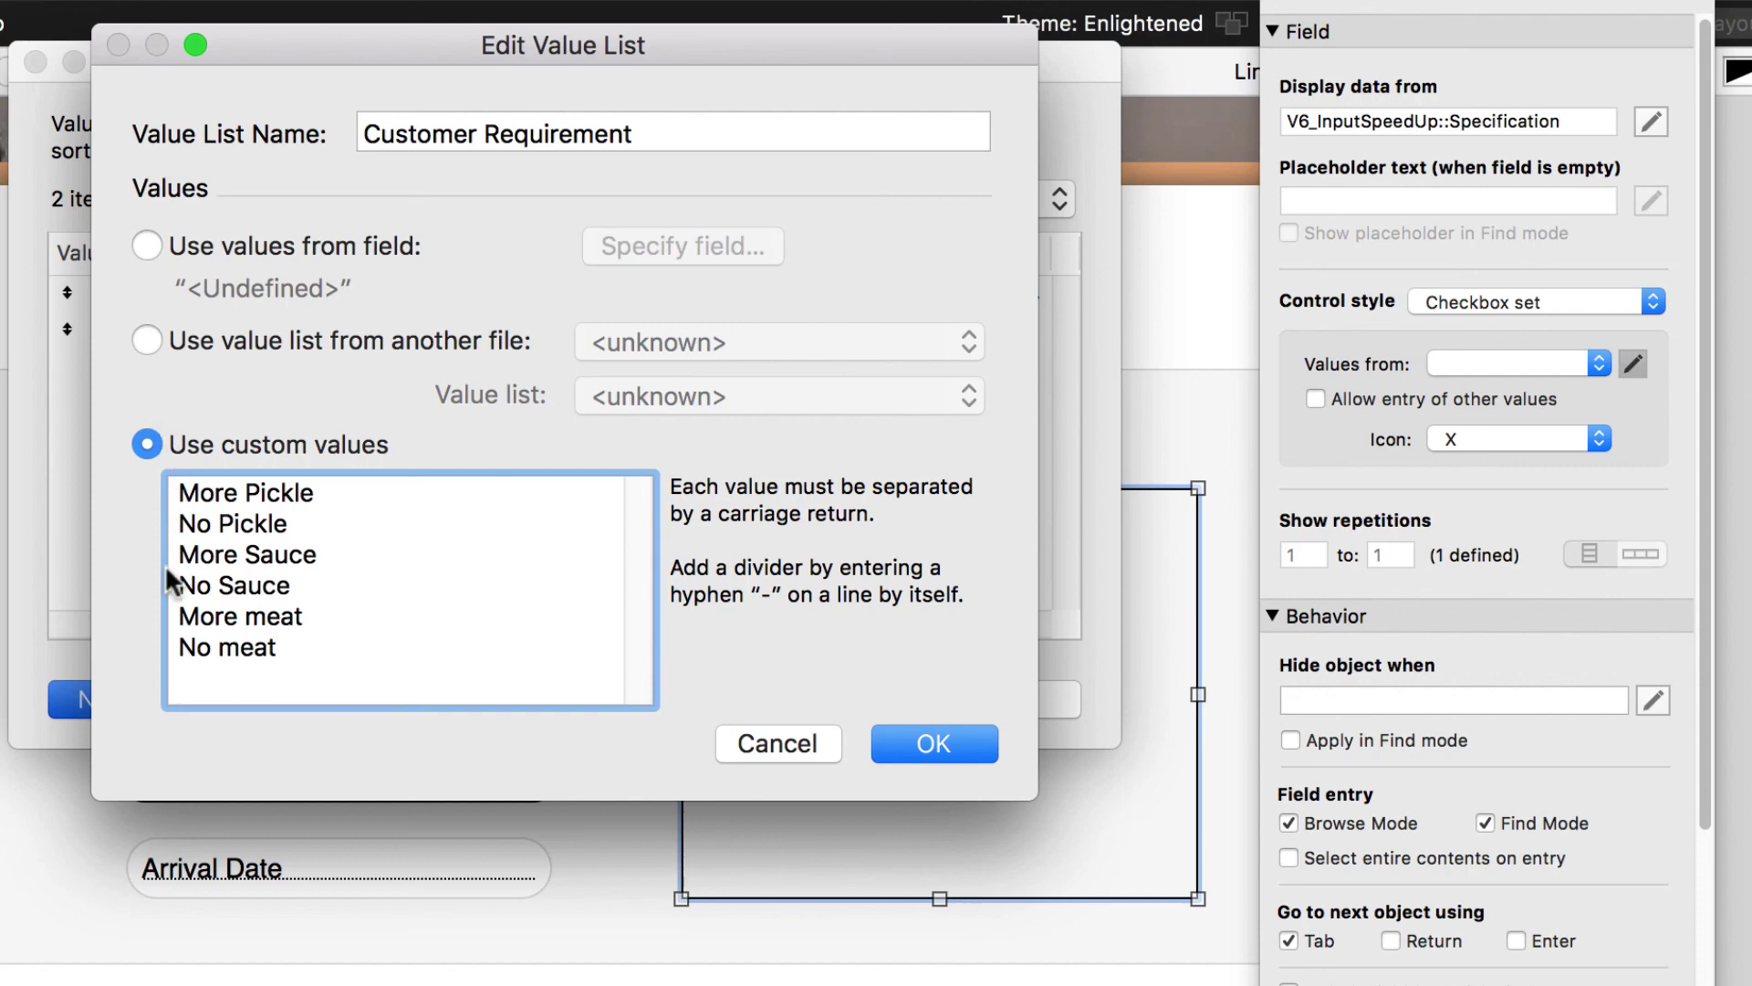
pyautogui.click(944, 737)
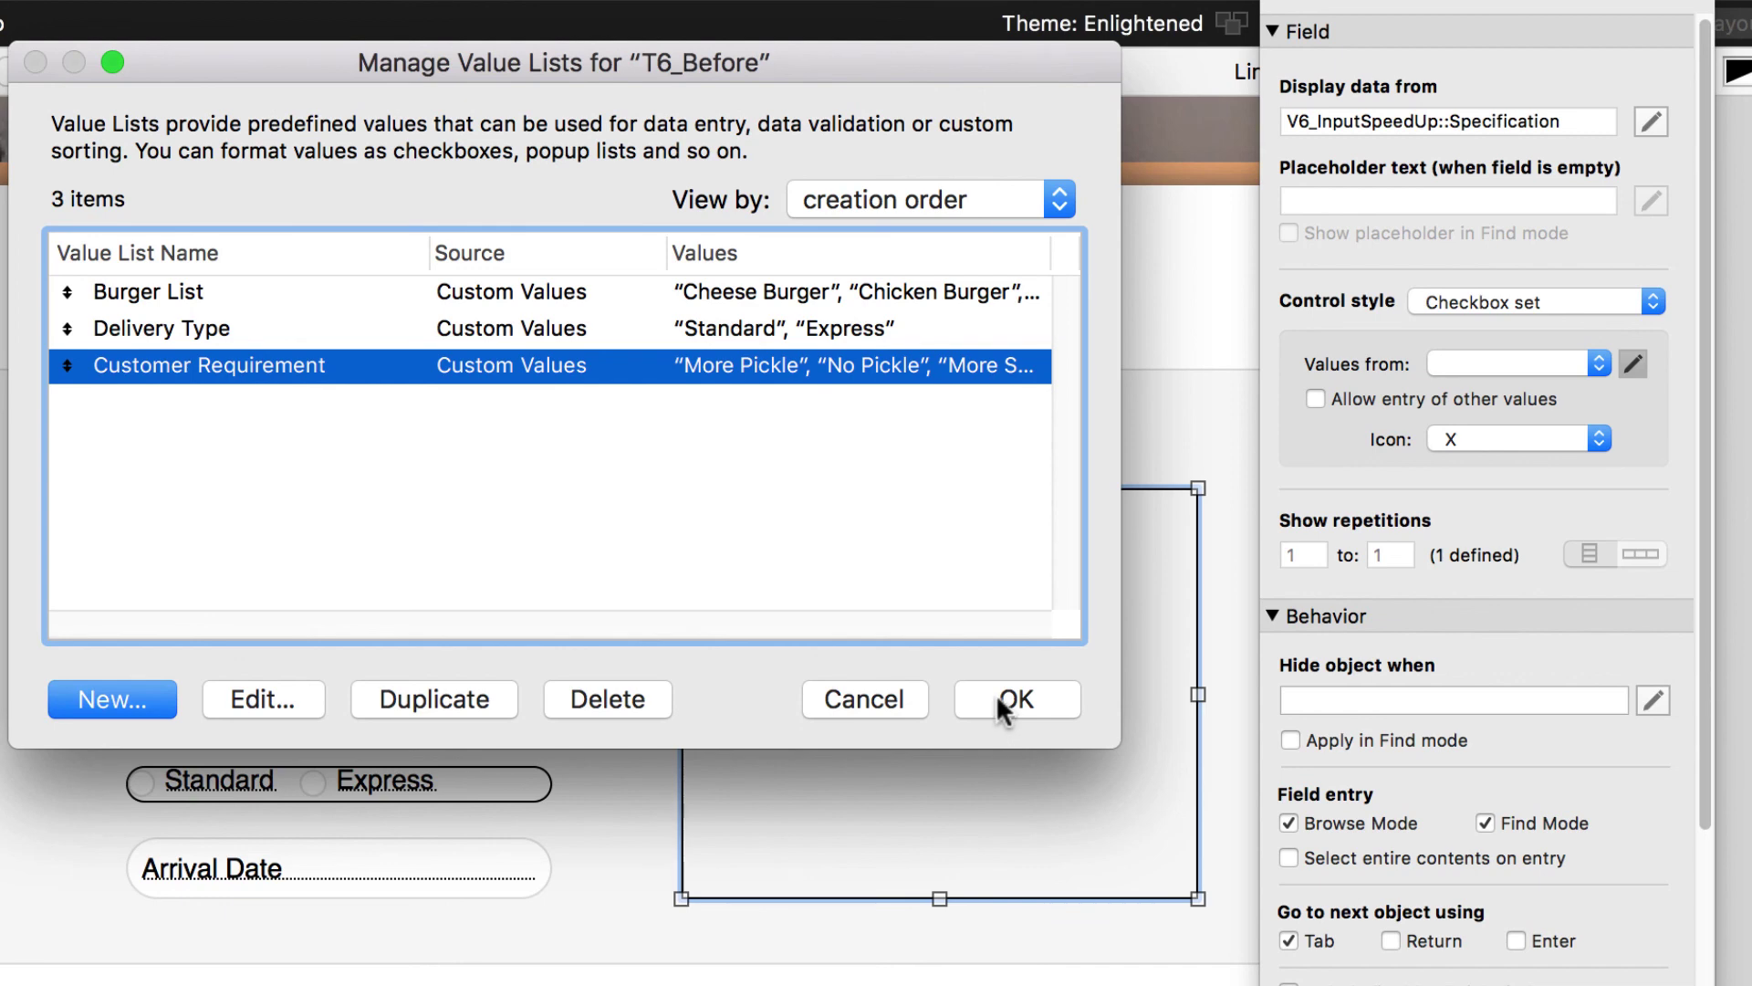
pyautogui.click(998, 695)
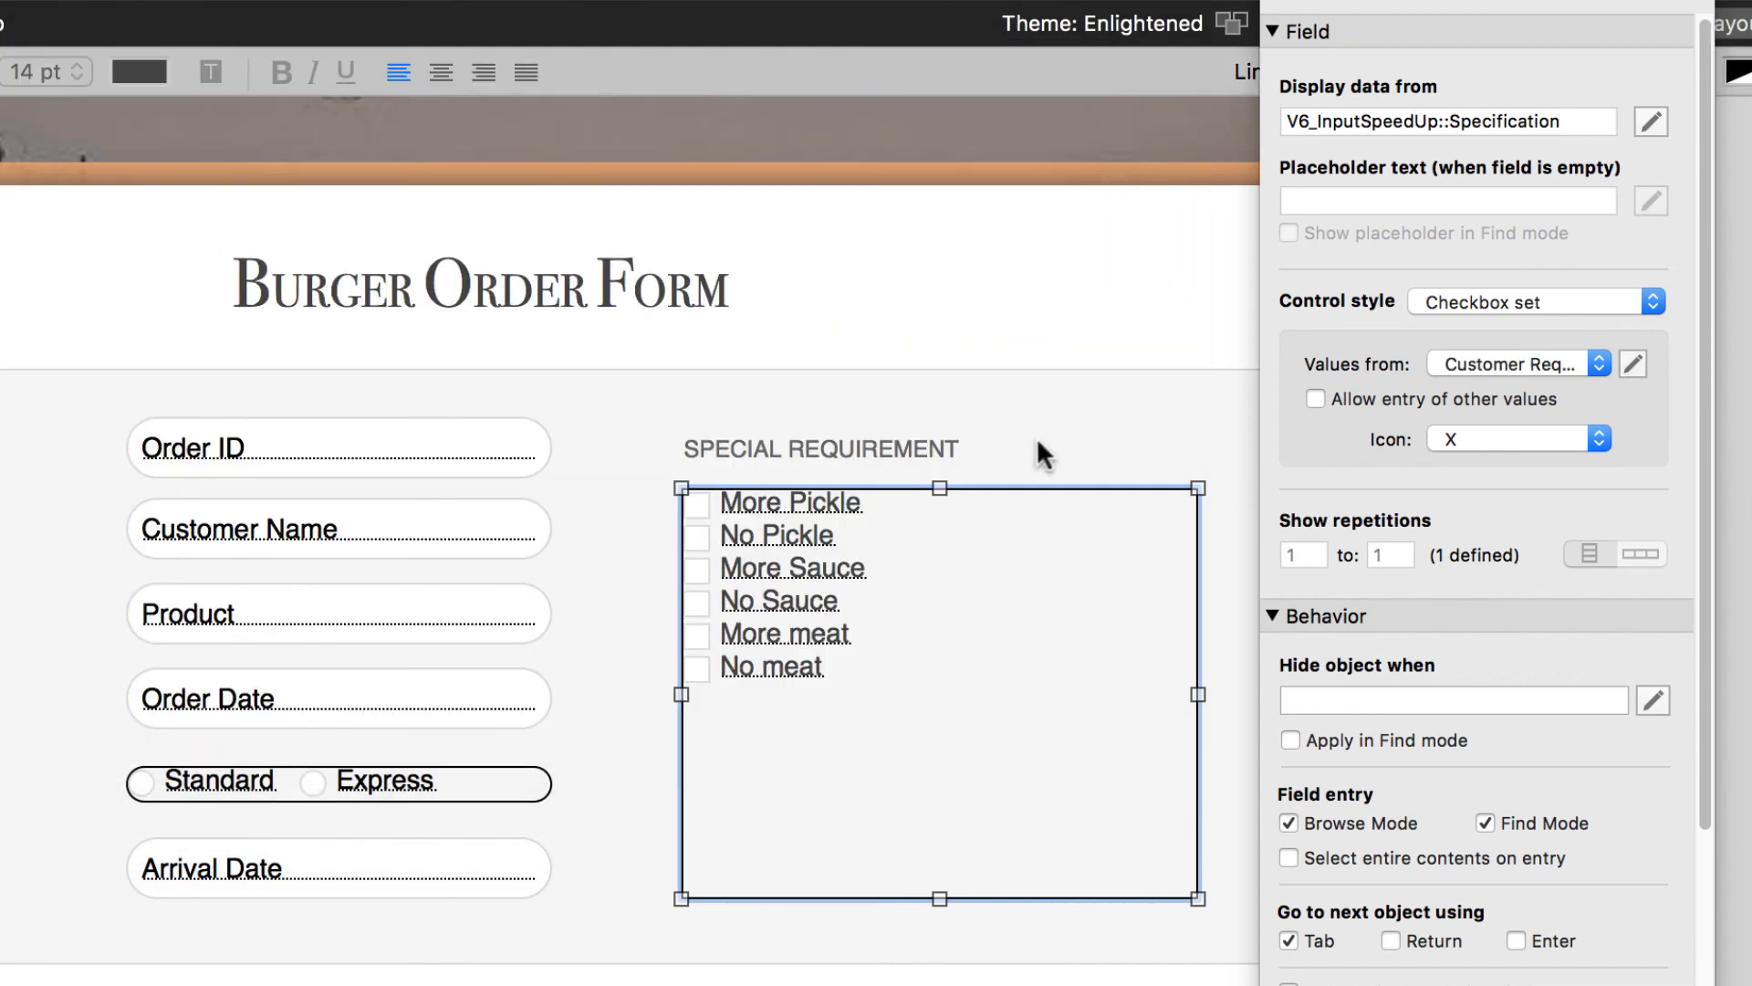
# - In Browse mode, test the requirement checkboxes by ticking No meat, More Sauce and No Sauce
pyautogui.press('super+b')
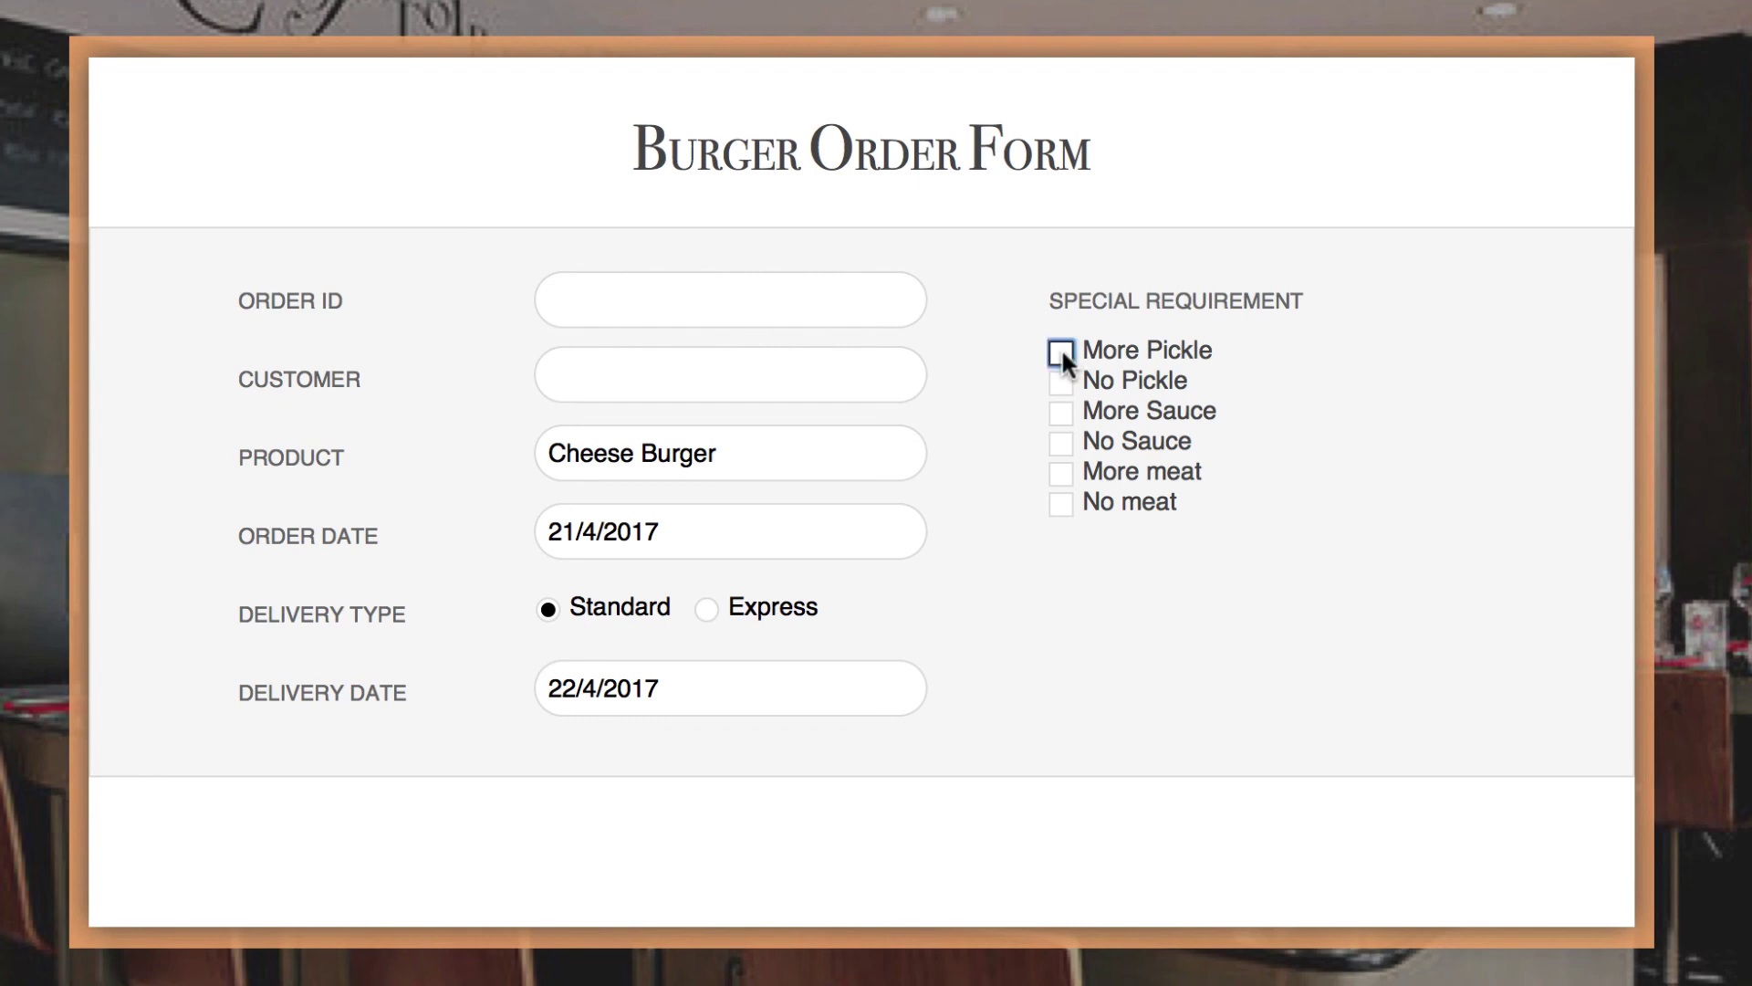
pyautogui.click(1061, 442)
pyautogui.click(1060, 503)
pyautogui.click(1061, 443)
pyautogui.click(1060, 412)
pyautogui.click(1060, 440)
# - Choose Express delivery, re-tick More Pickle and No Pickle, then return to Layout mode
pyautogui.click(705, 609)
pyautogui.click(595, 615)
pyautogui.click(706, 610)
pyautogui.click(1061, 353)
pyautogui.click(1060, 383)
pyautogui.click(1060, 411)
pyautogui.click(1063, 383)
pyautogui.click(1062, 353)
pyautogui.press('super+l')
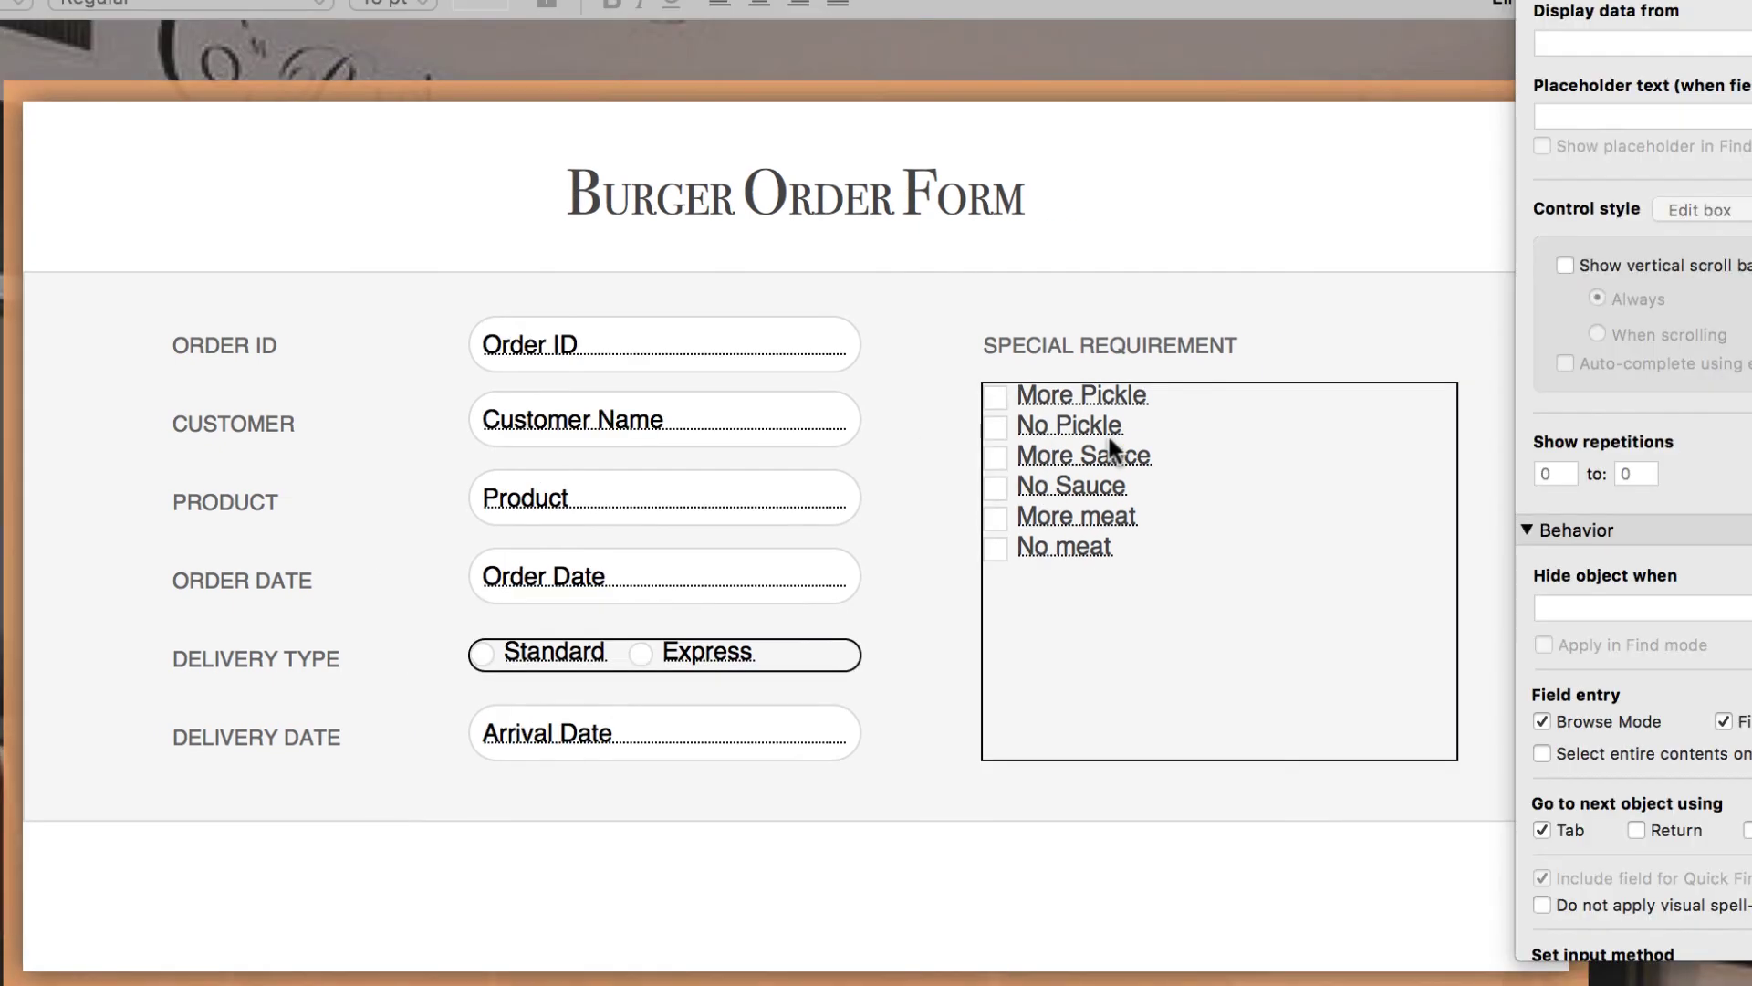
# - Duplicate the checkbox field, shorten it, make it an Edit box below the checkboxes, and view it in Browse mode
pyautogui.press('super+d')
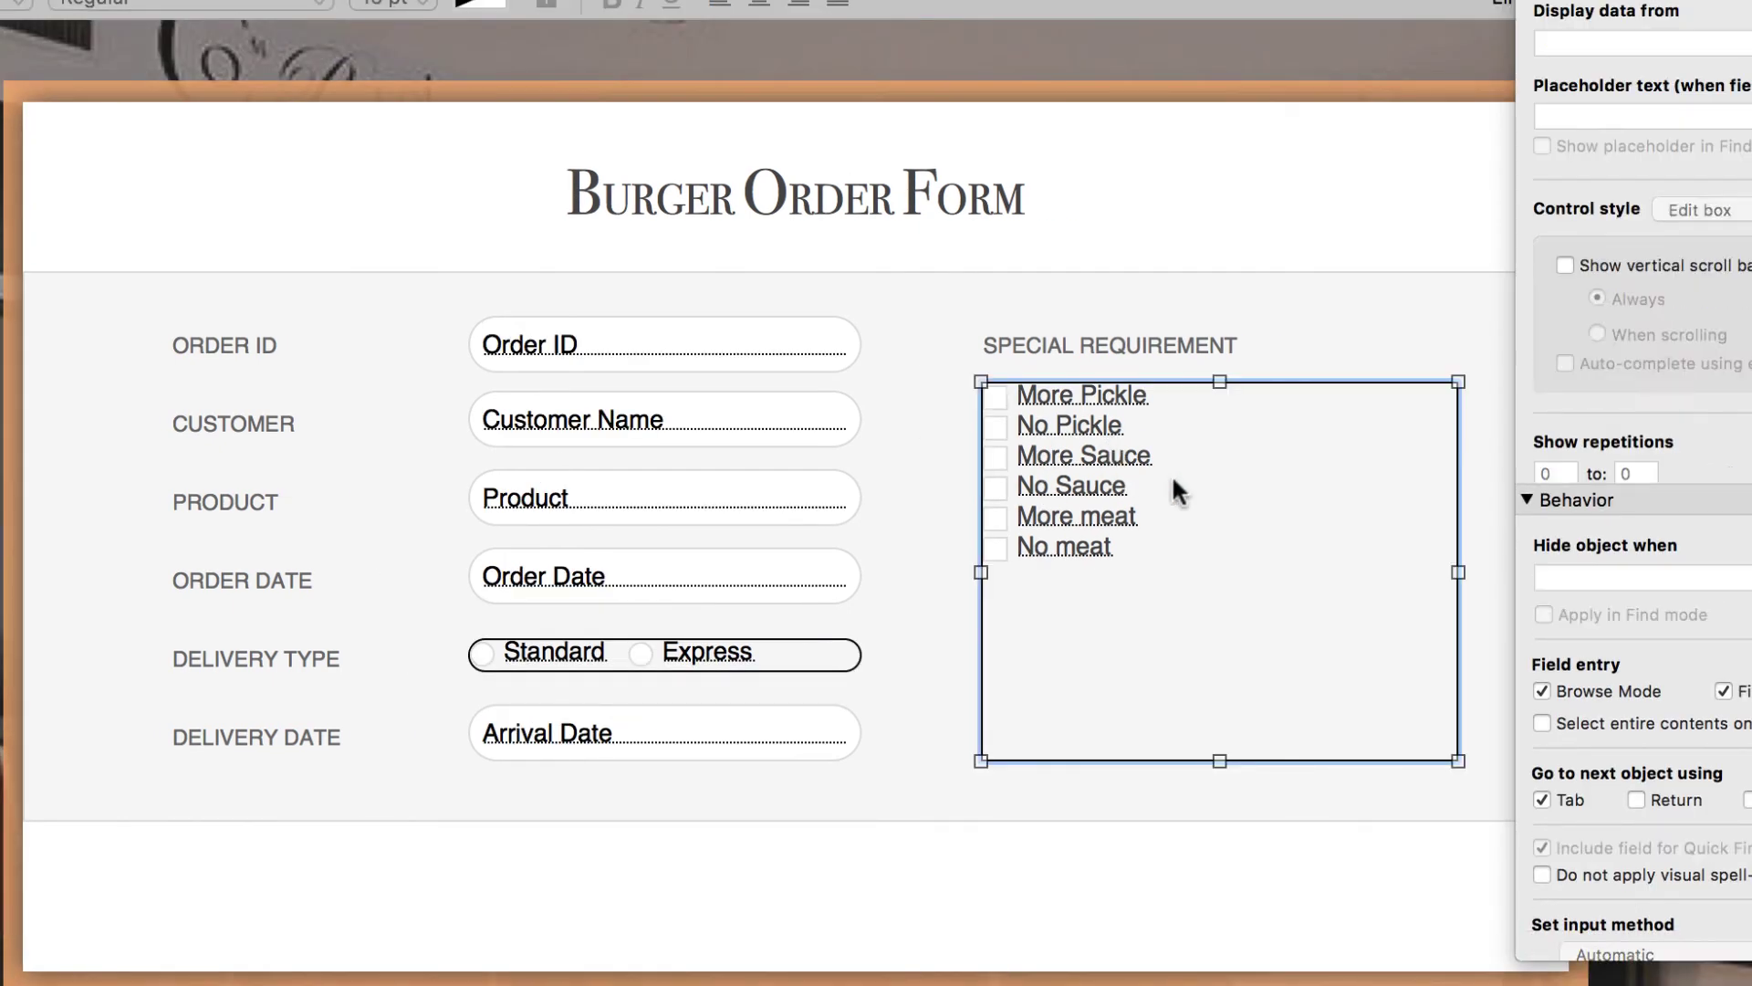
pyautogui.moveTo(1233, 398); pyautogui.dragTo(1106, 591)
pyautogui.click(1741, 211)
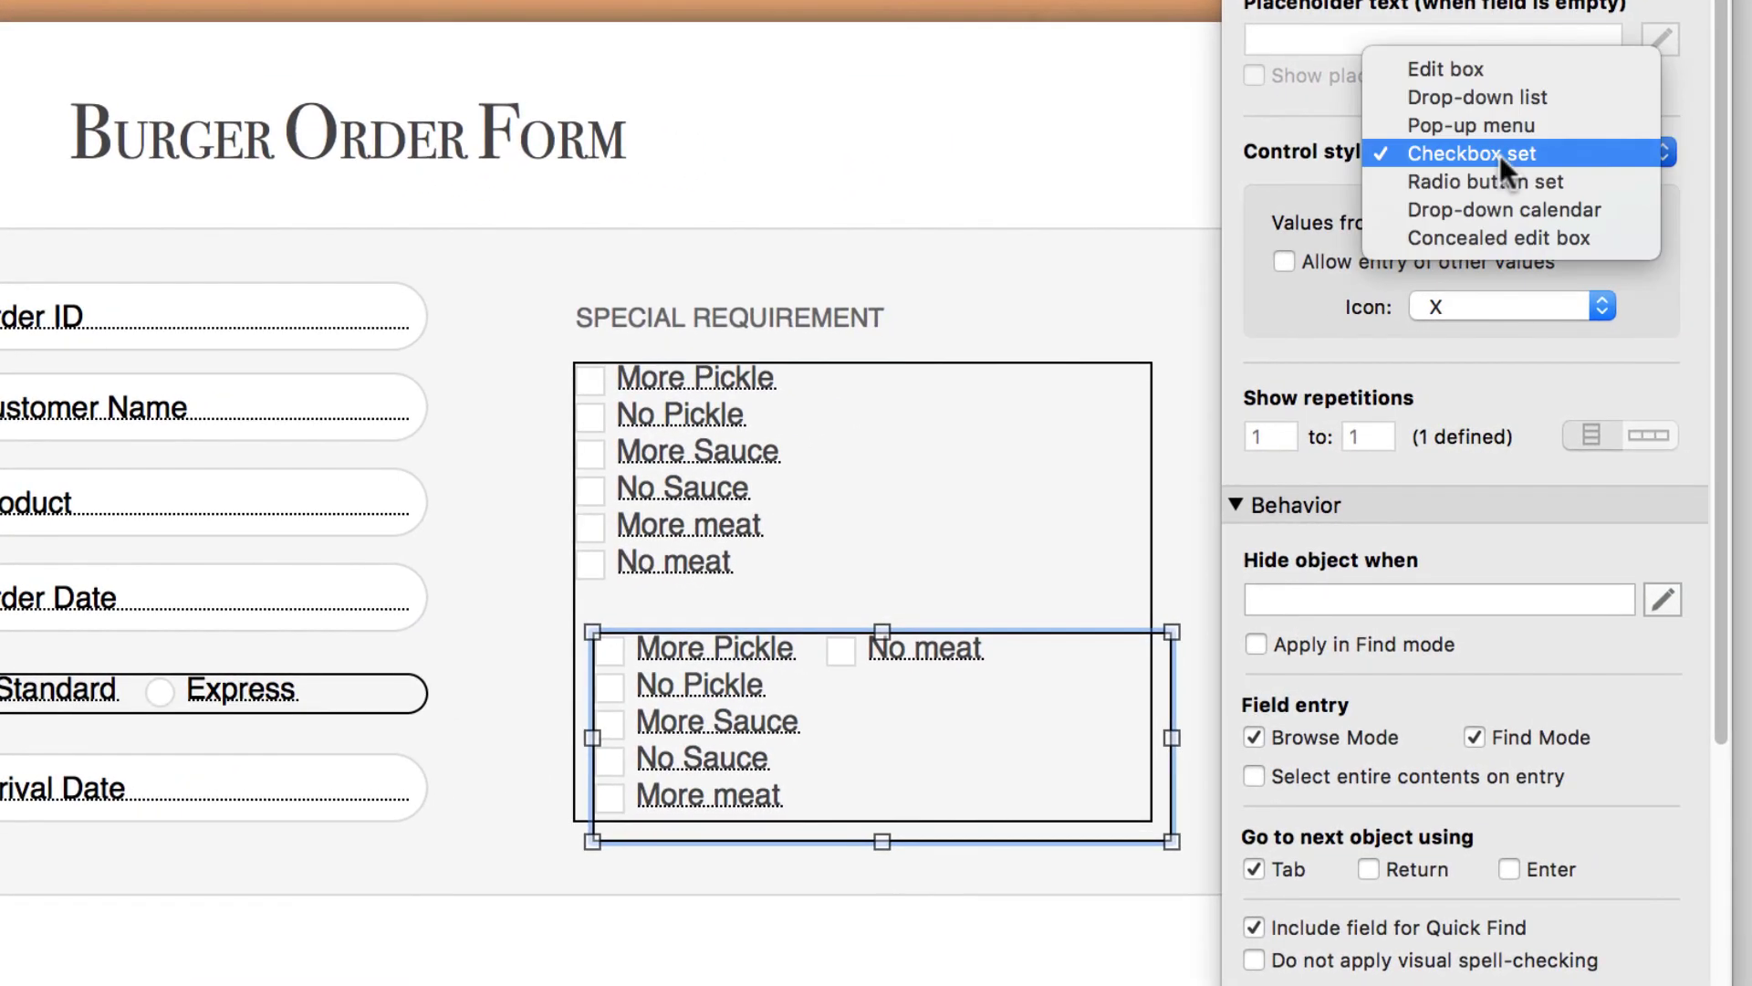
pyautogui.click(1502, 59)
pyautogui.moveTo(834, 698); pyautogui.dragTo(810, 679)
pyautogui.press('super+b')
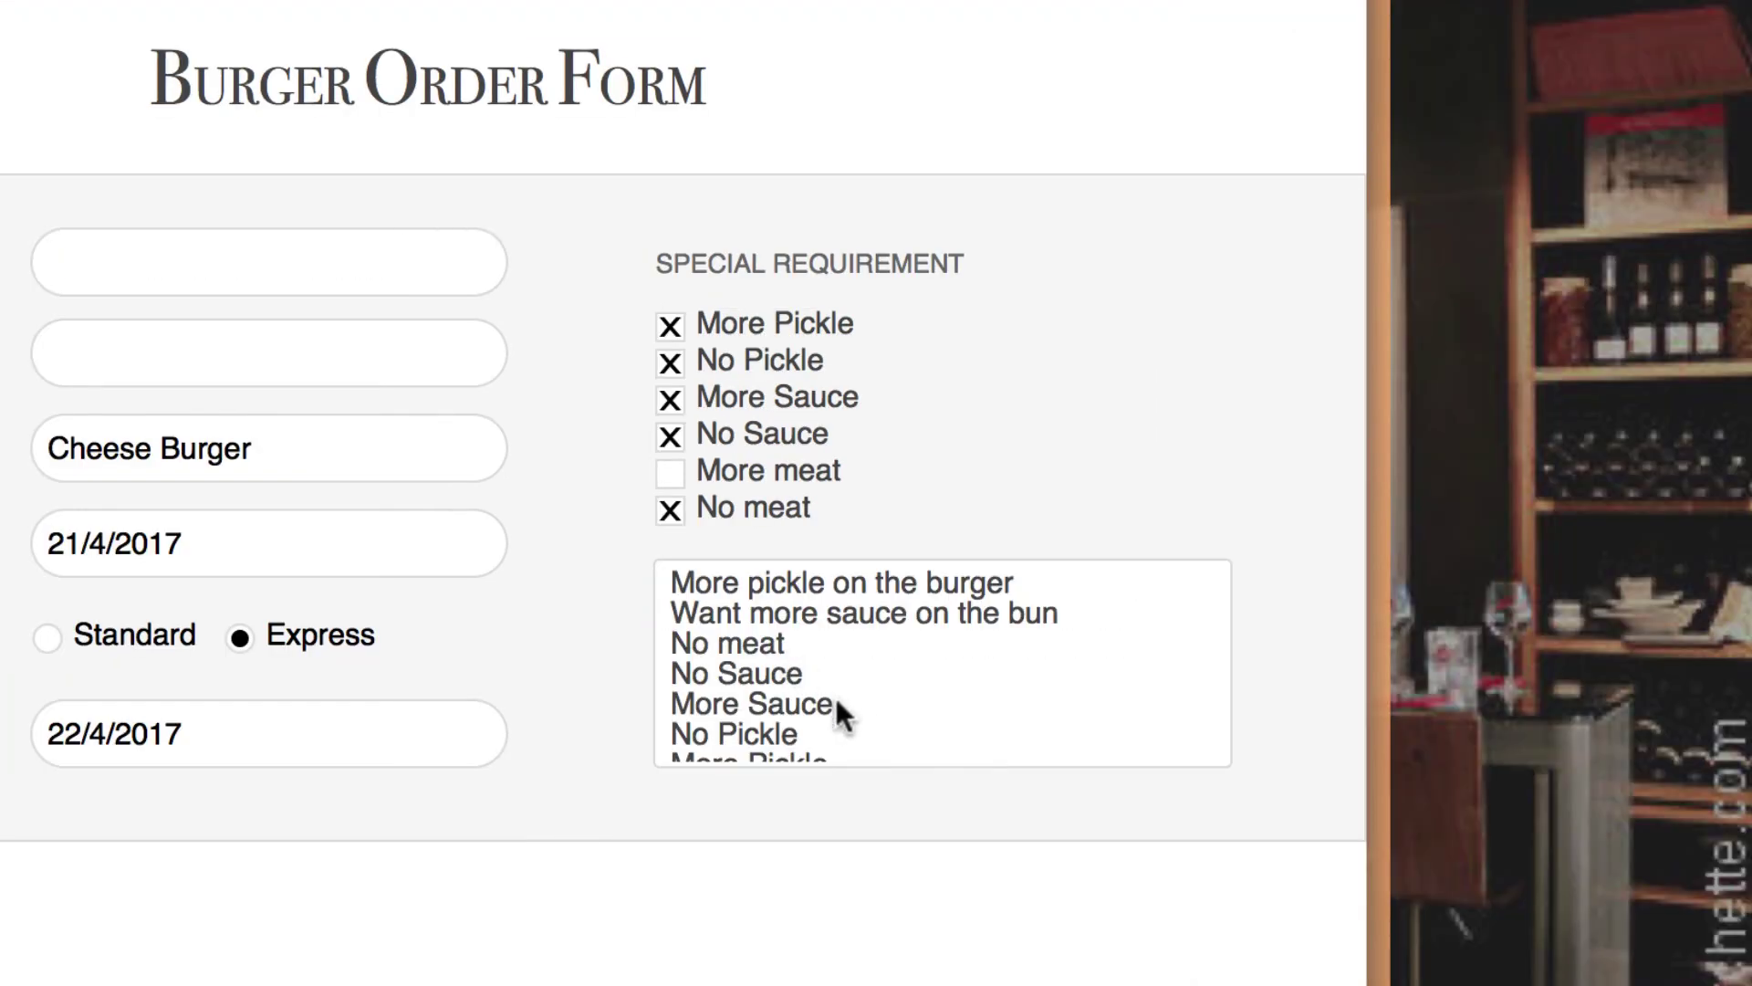
# - Make the Specification text box taller in Layout mode
pyautogui.press('super+l')
pyautogui.click(836, 710)
pyautogui.moveTo(868, 814); pyautogui.dragTo(878, 872)
# - In Browse mode, untick all five ticked requirement checkboxes
pyautogui.press('super+b')
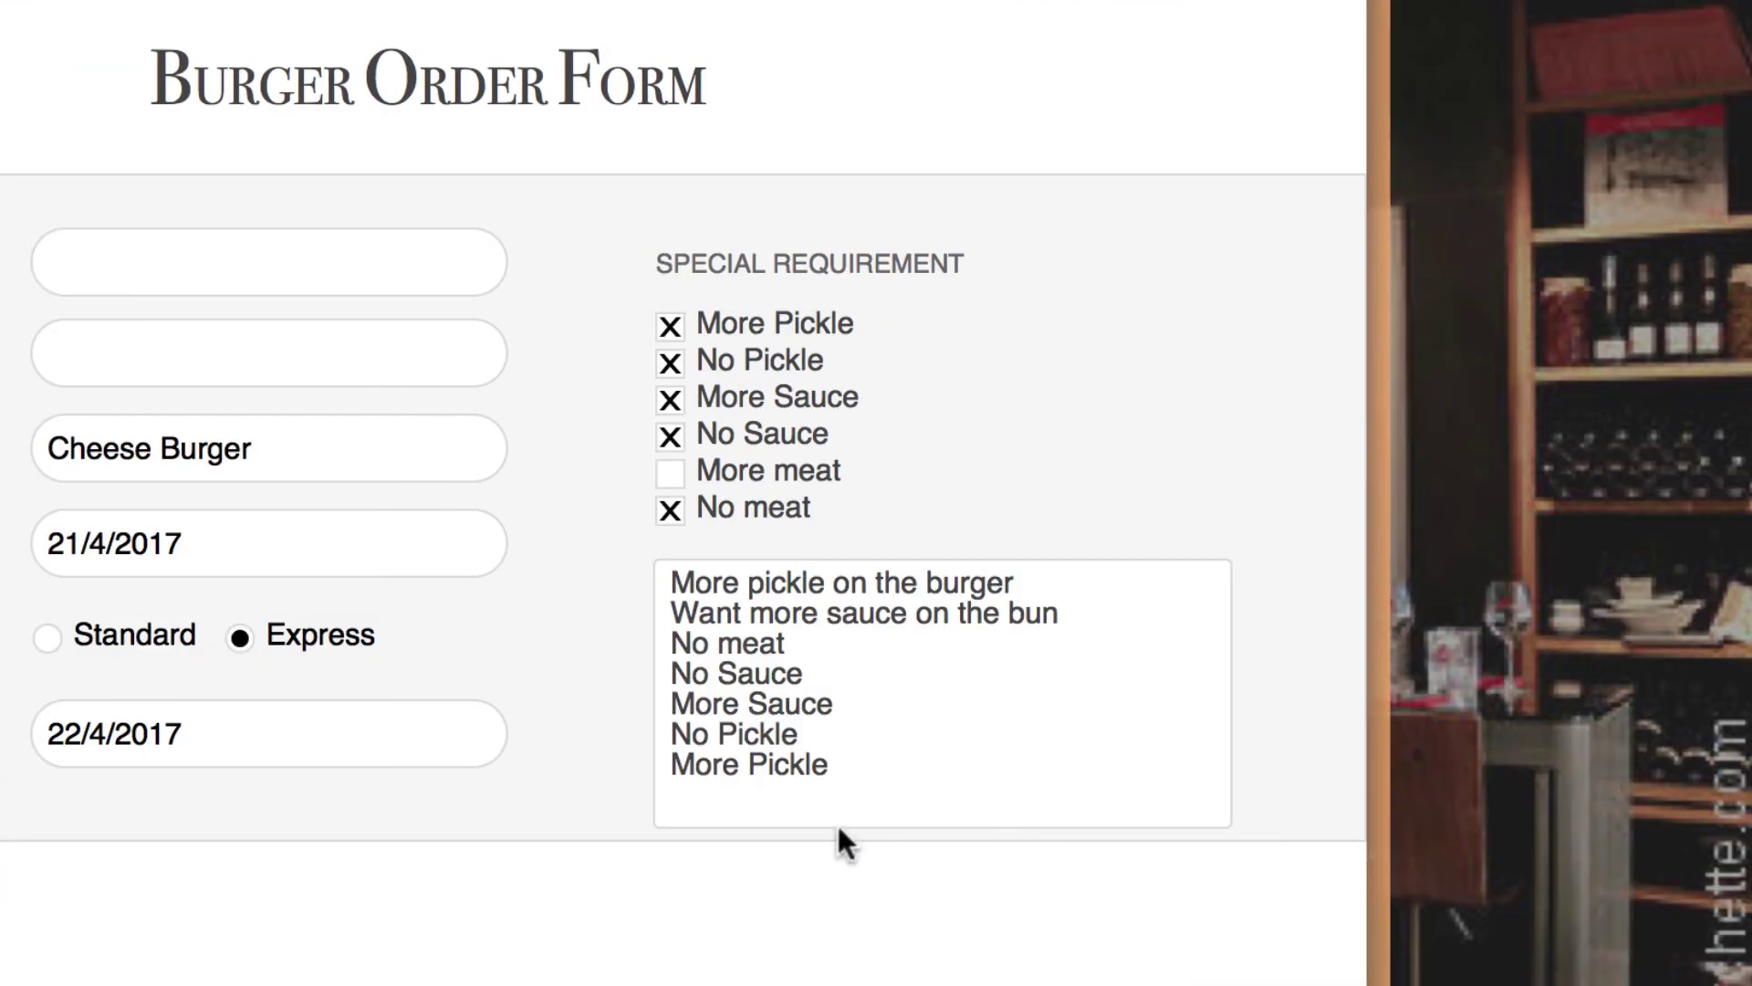
pyautogui.click(686, 509)
pyautogui.click(672, 435)
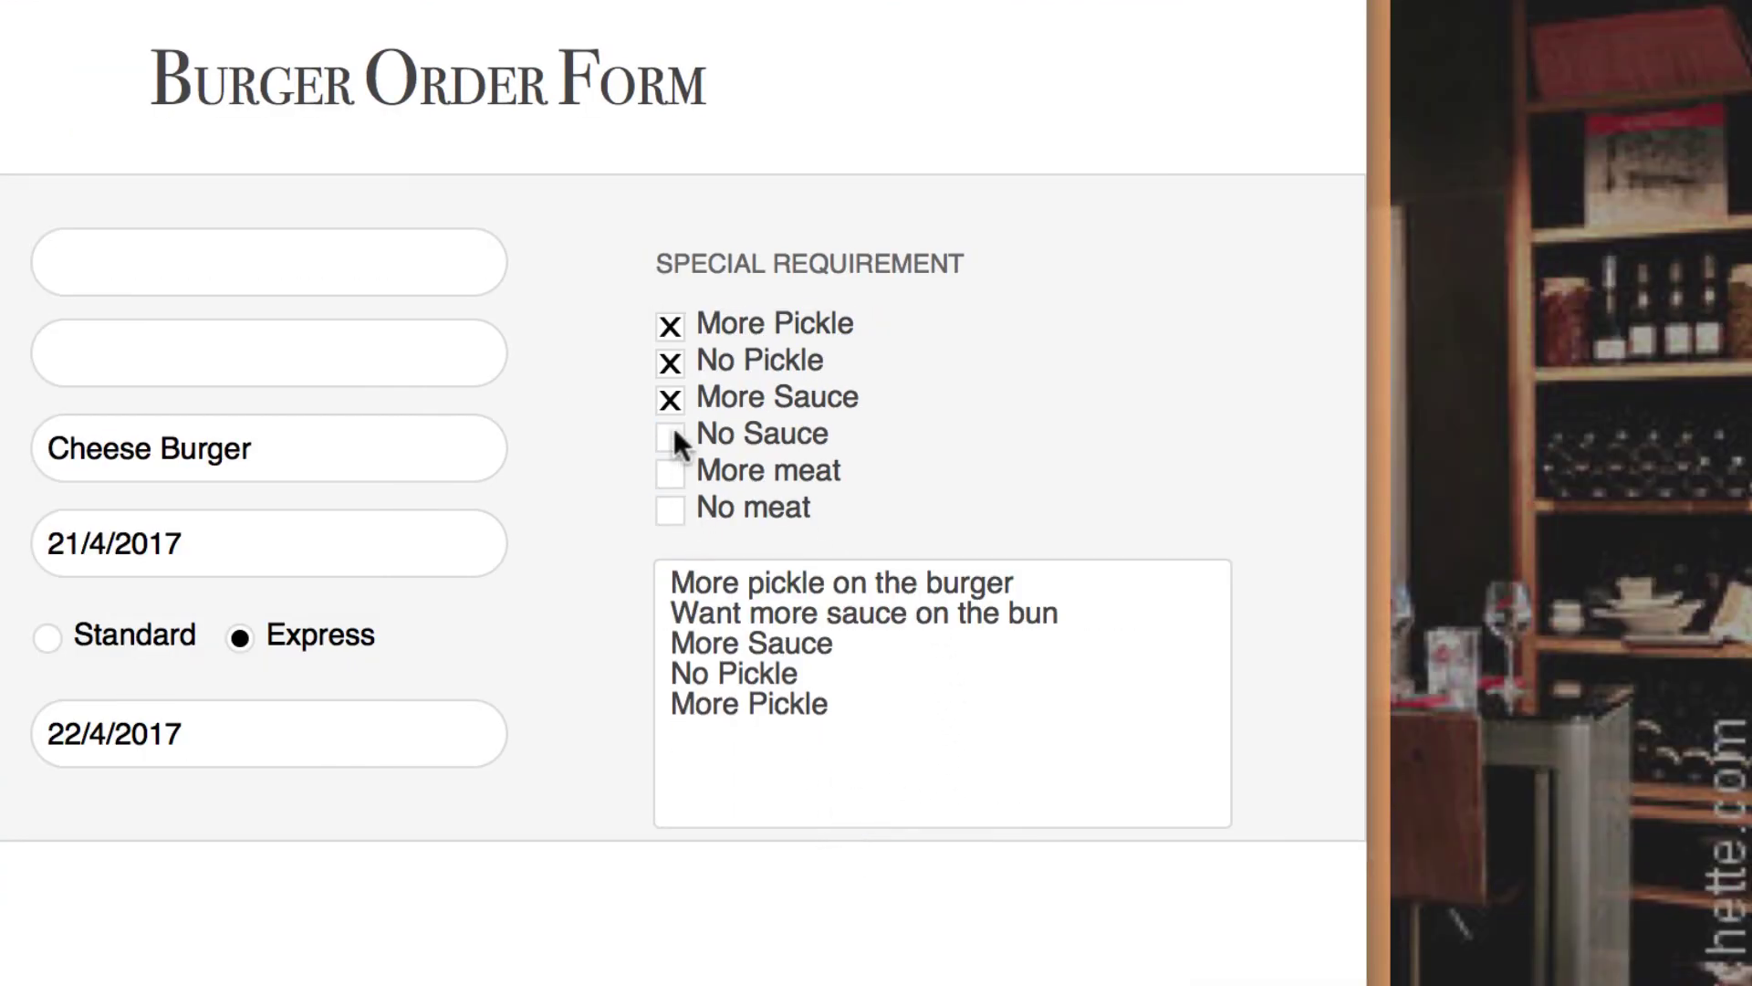
pyautogui.click(672, 396)
pyautogui.click(670, 362)
pyautogui.click(669, 326)
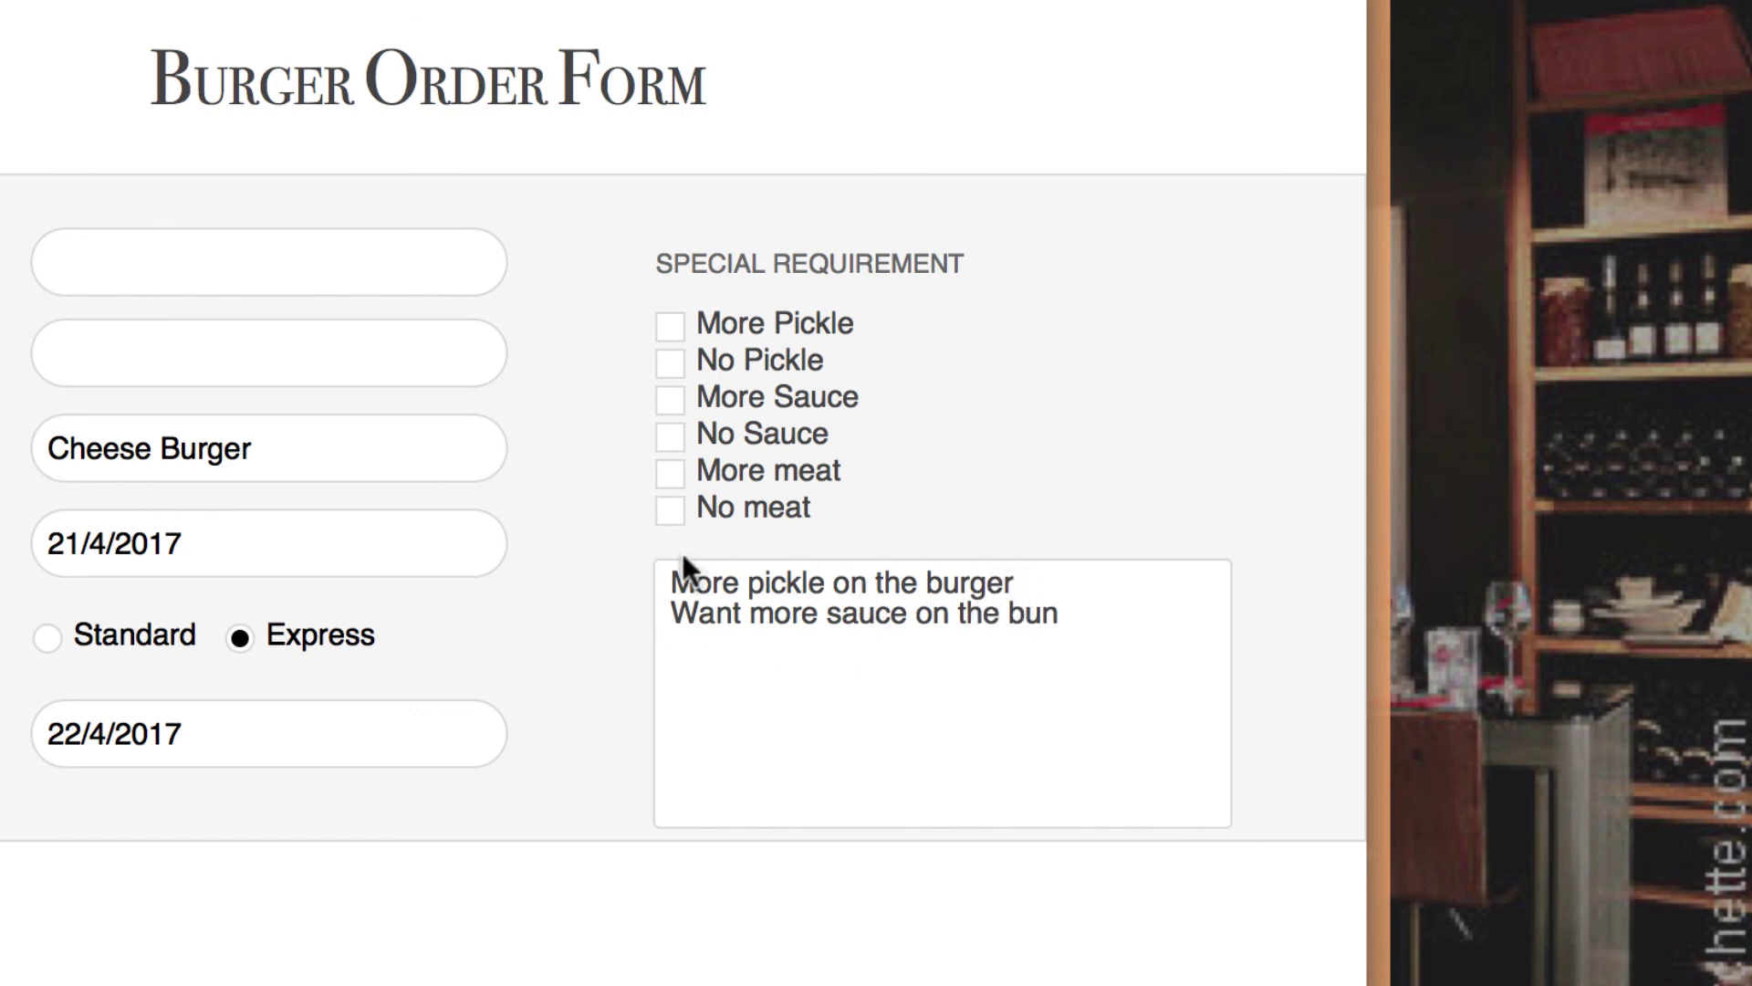
# - Delete the leftover text from the Specification box
pyautogui.press('super+l')
pyautogui.click(741, 670)
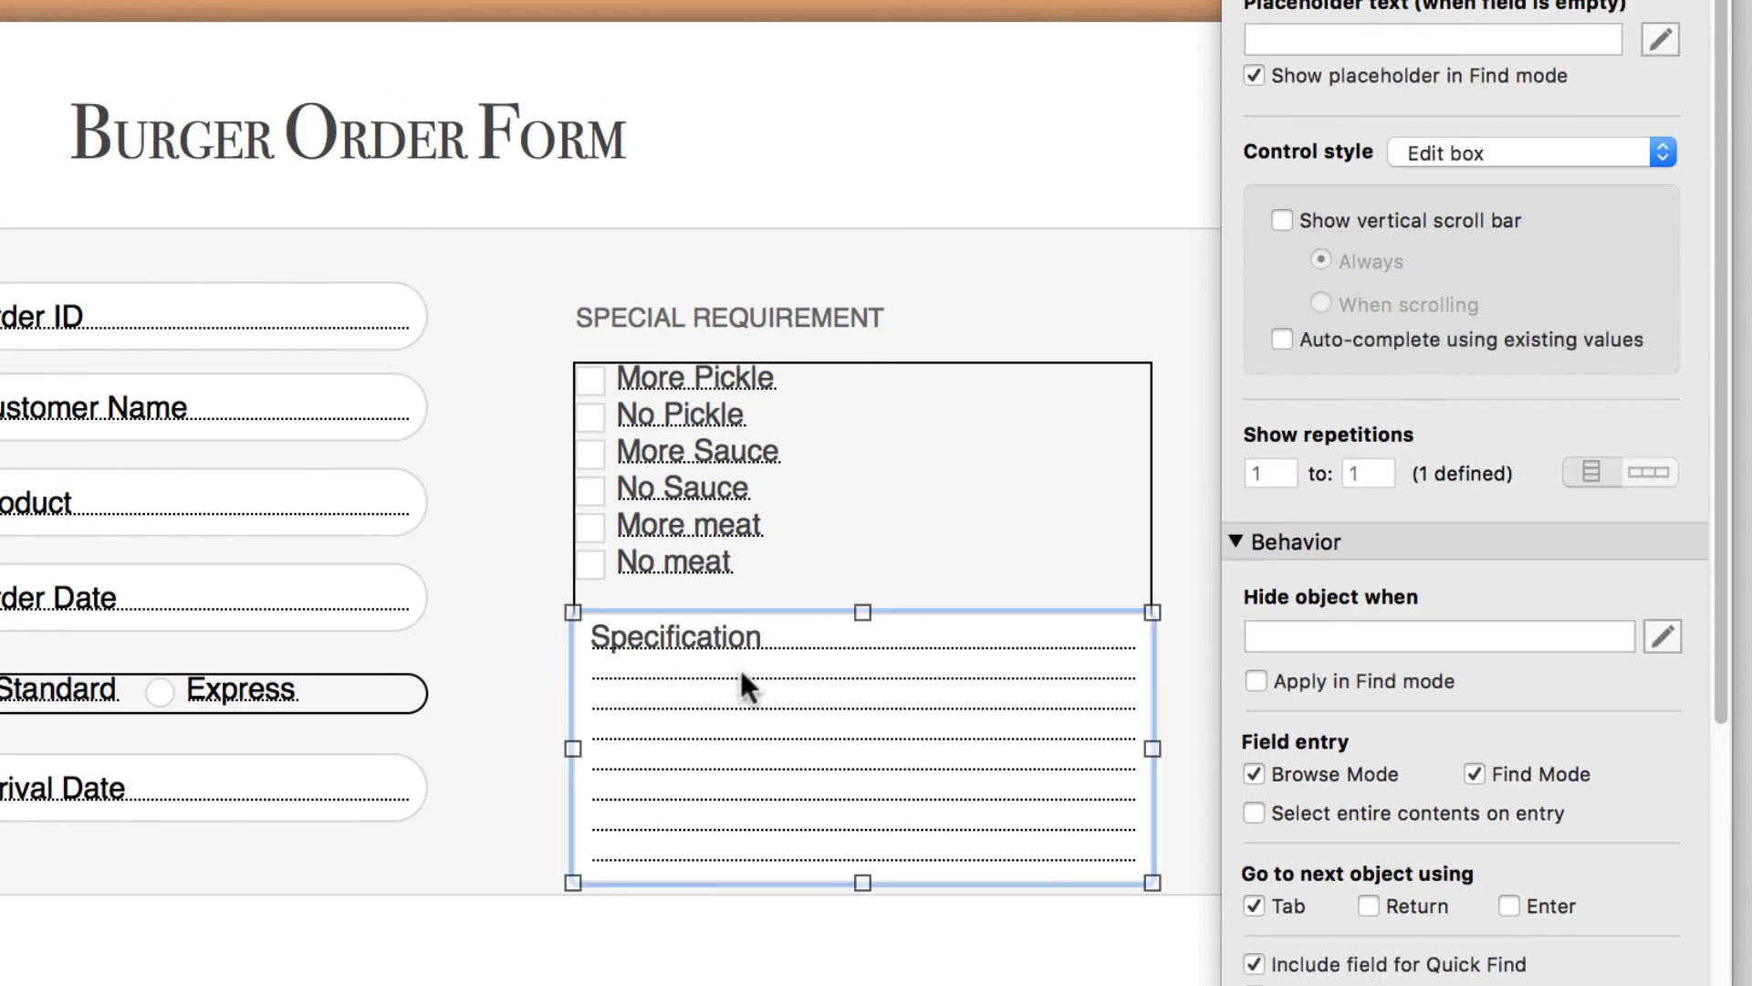
pyautogui.press('super+b')
pyautogui.click(970, 618)
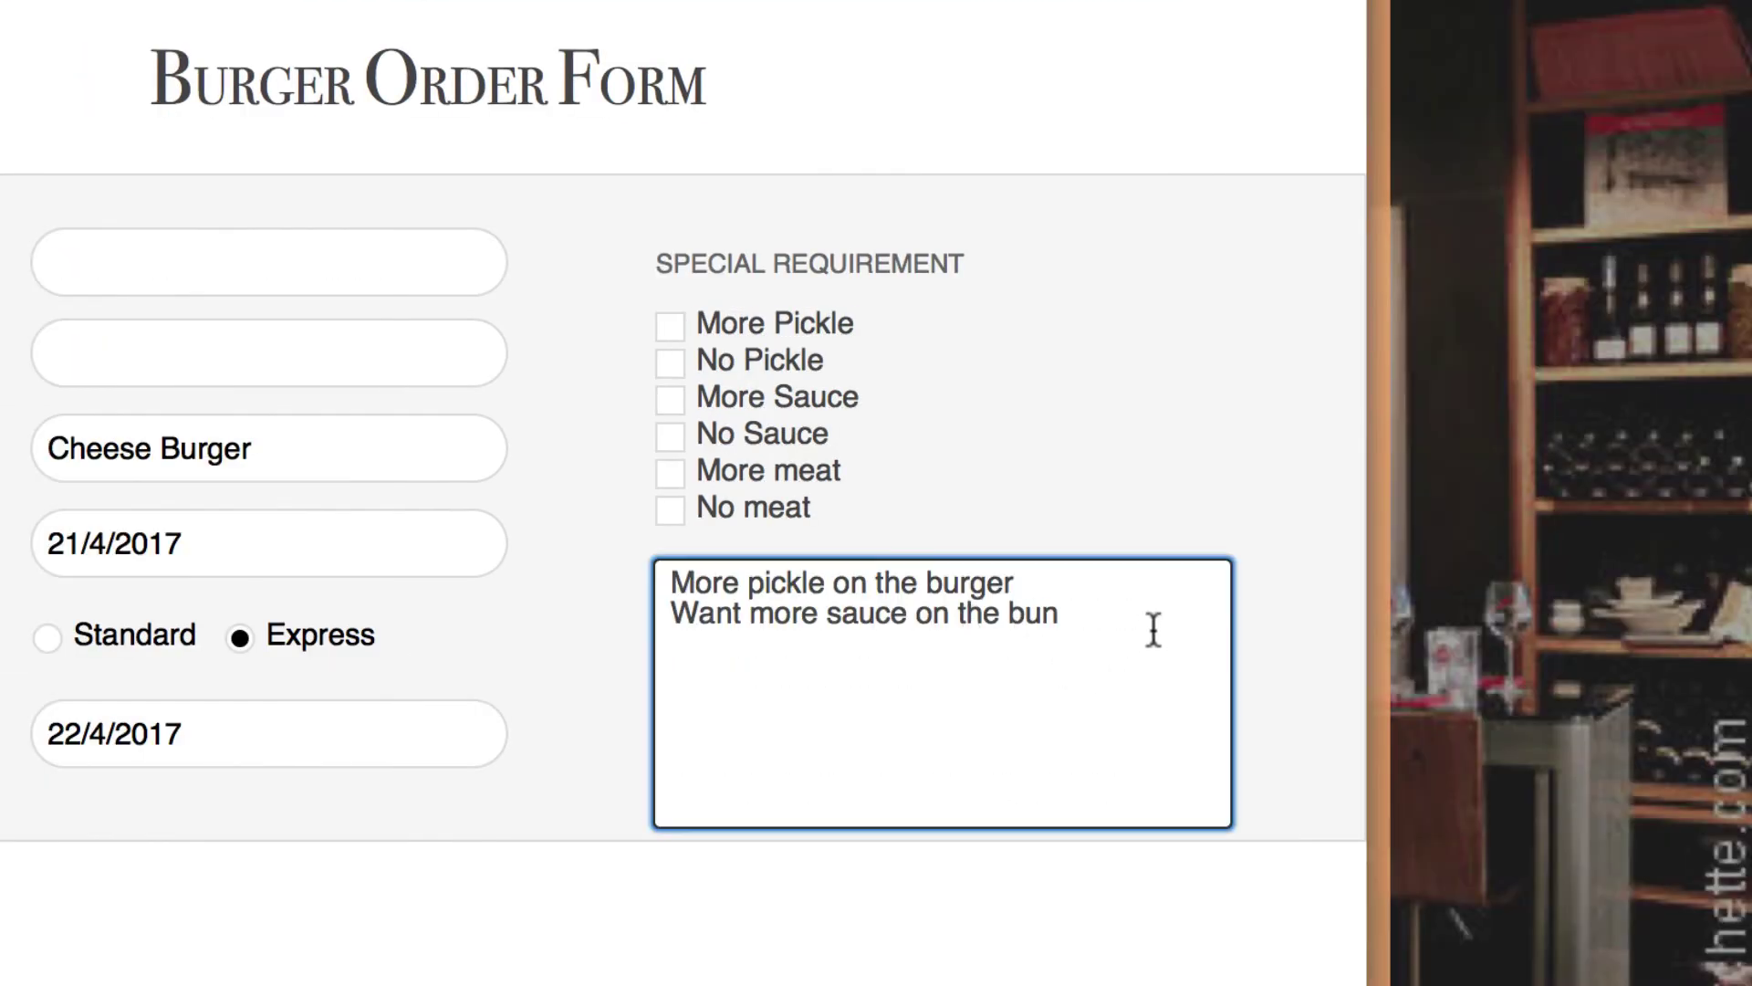
pyautogui.moveTo(1154, 630); pyautogui.dragTo(534, 496)
pyautogui.press('BackSpace')
pyautogui.click(832, 447)
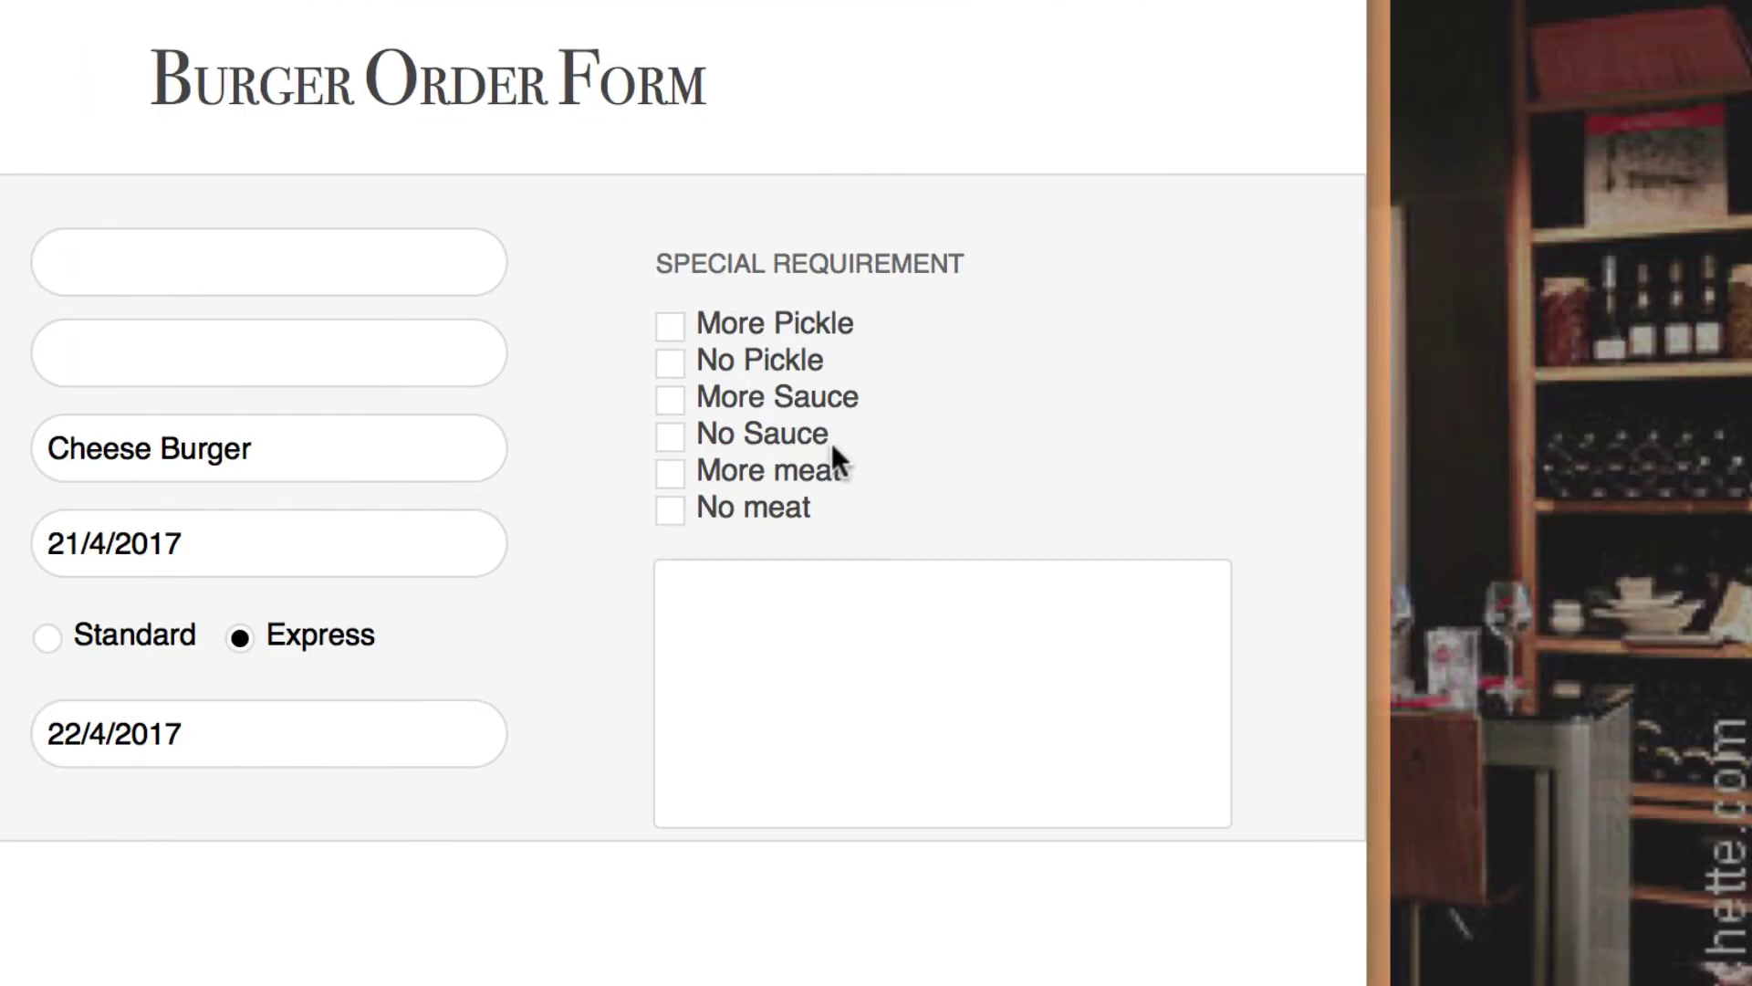
# - Tick More Pickle, No Pickle, No Sauce and No meat so each lists in the Specification box
pyautogui.click(673, 325)
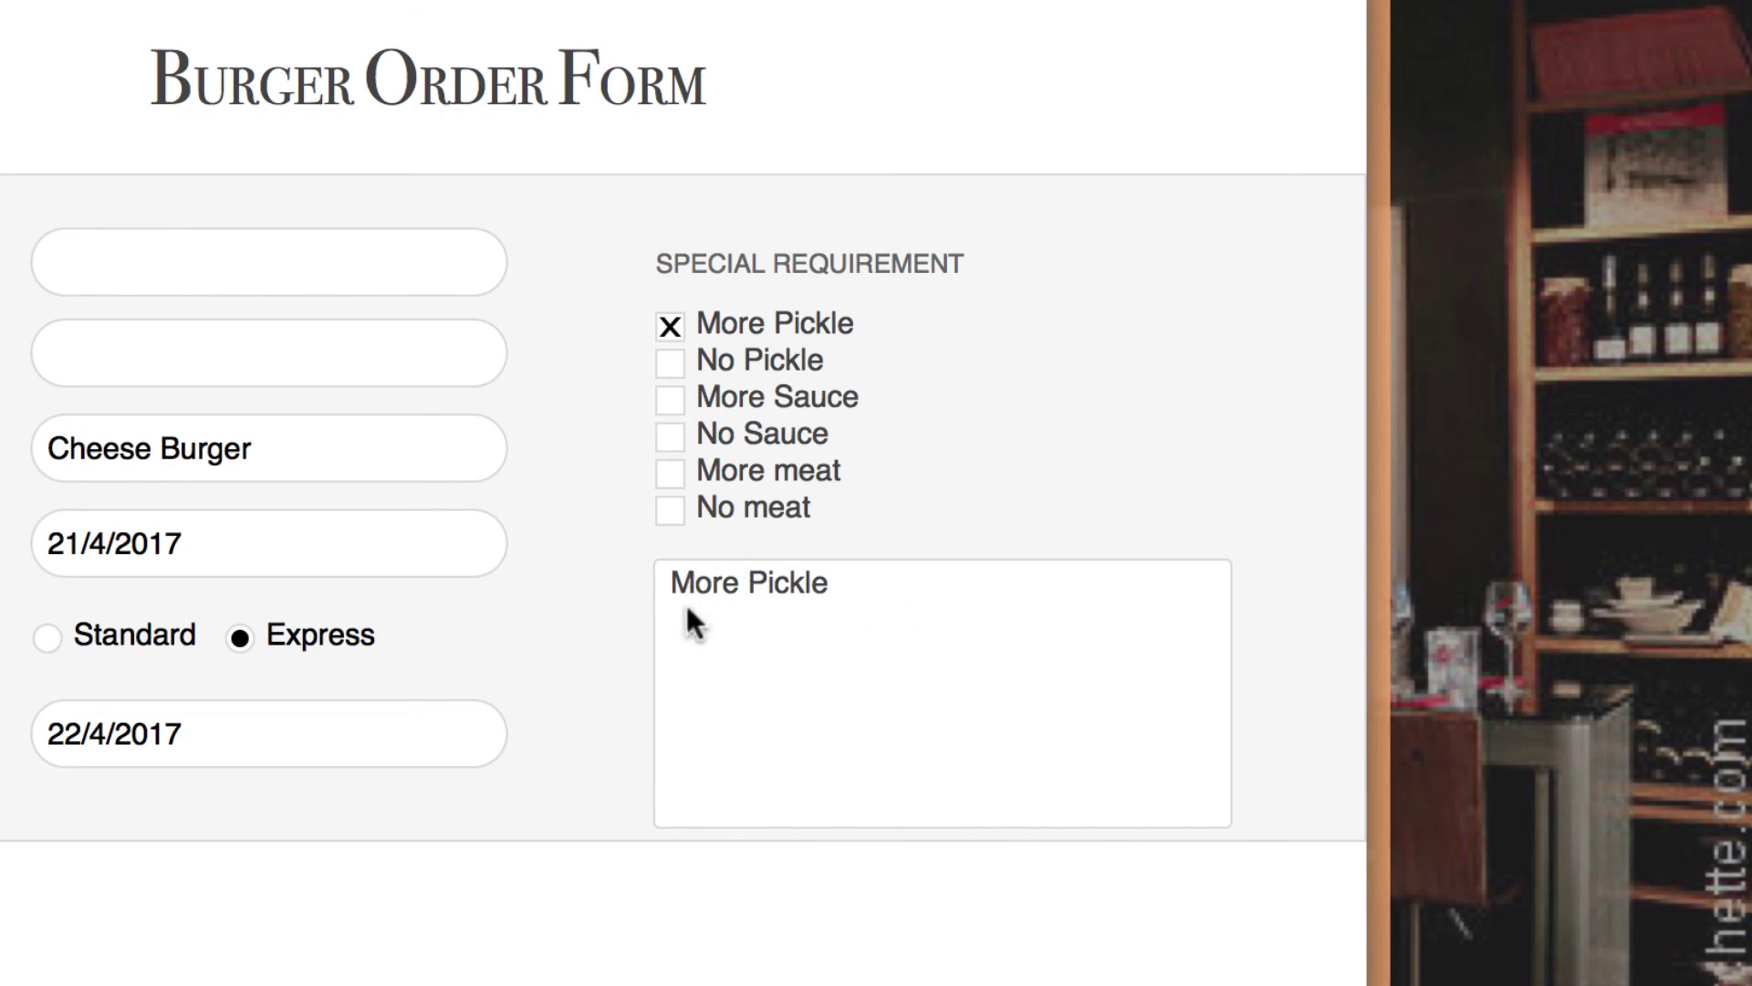
pyautogui.click(661, 396)
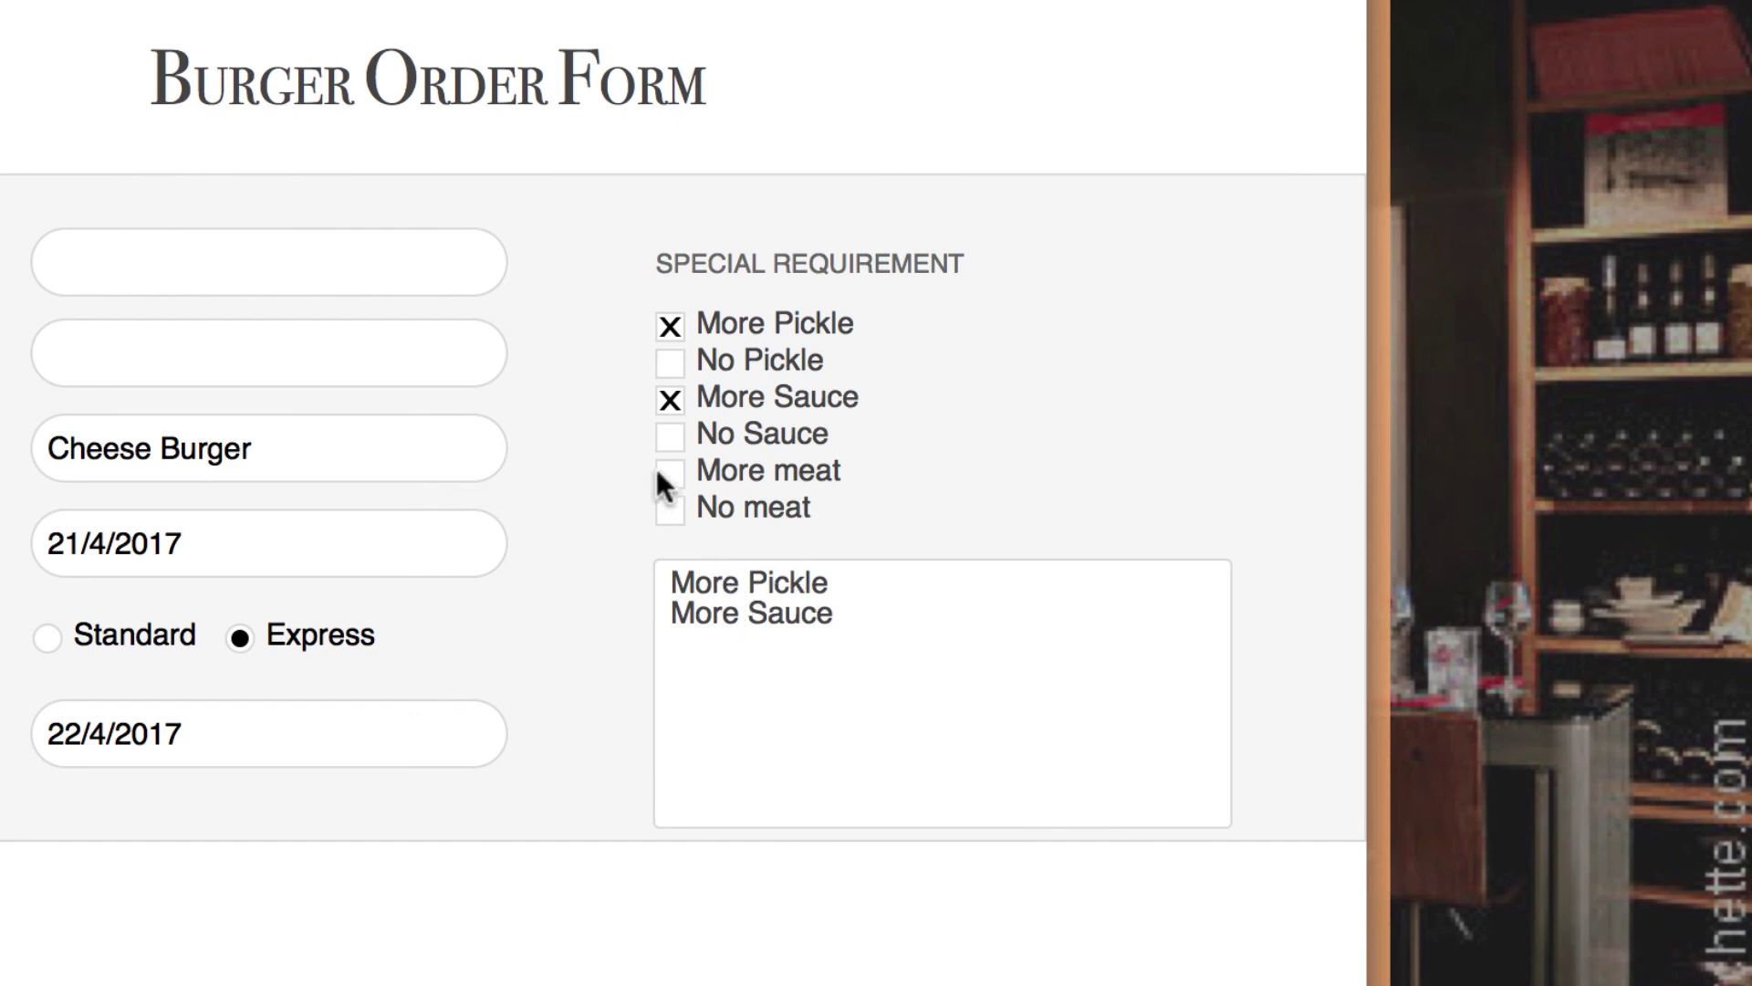
pyautogui.click(661, 402)
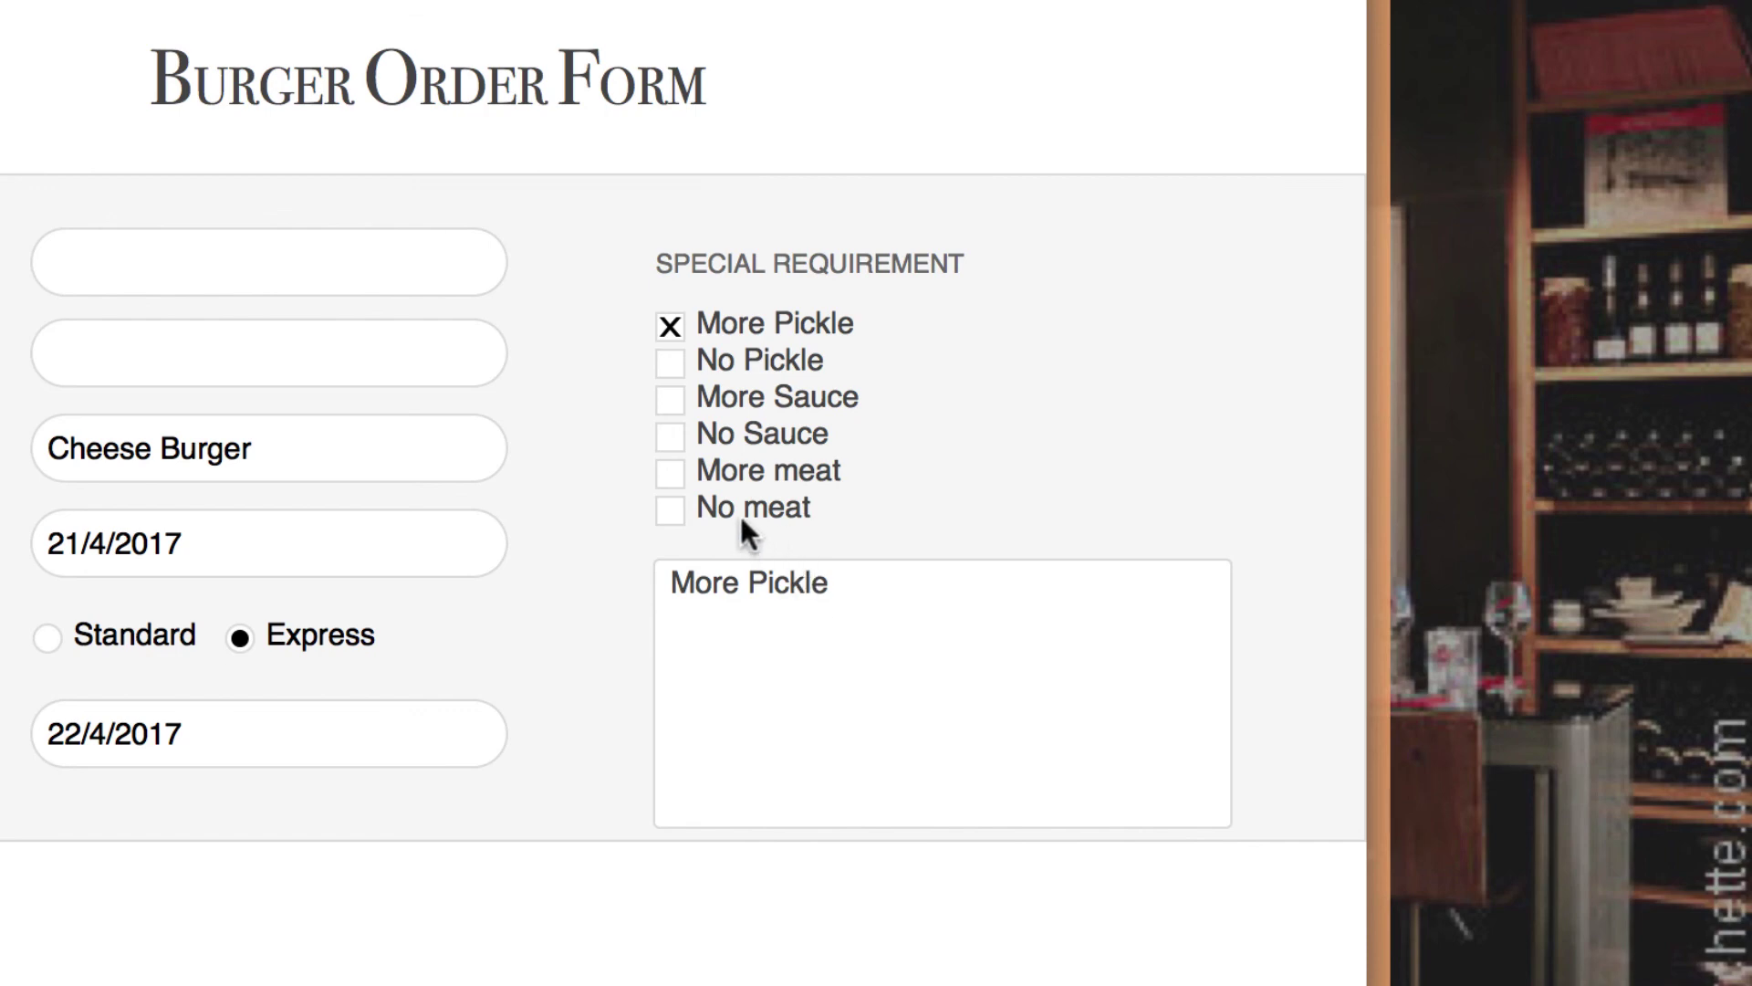
pyautogui.click(670, 365)
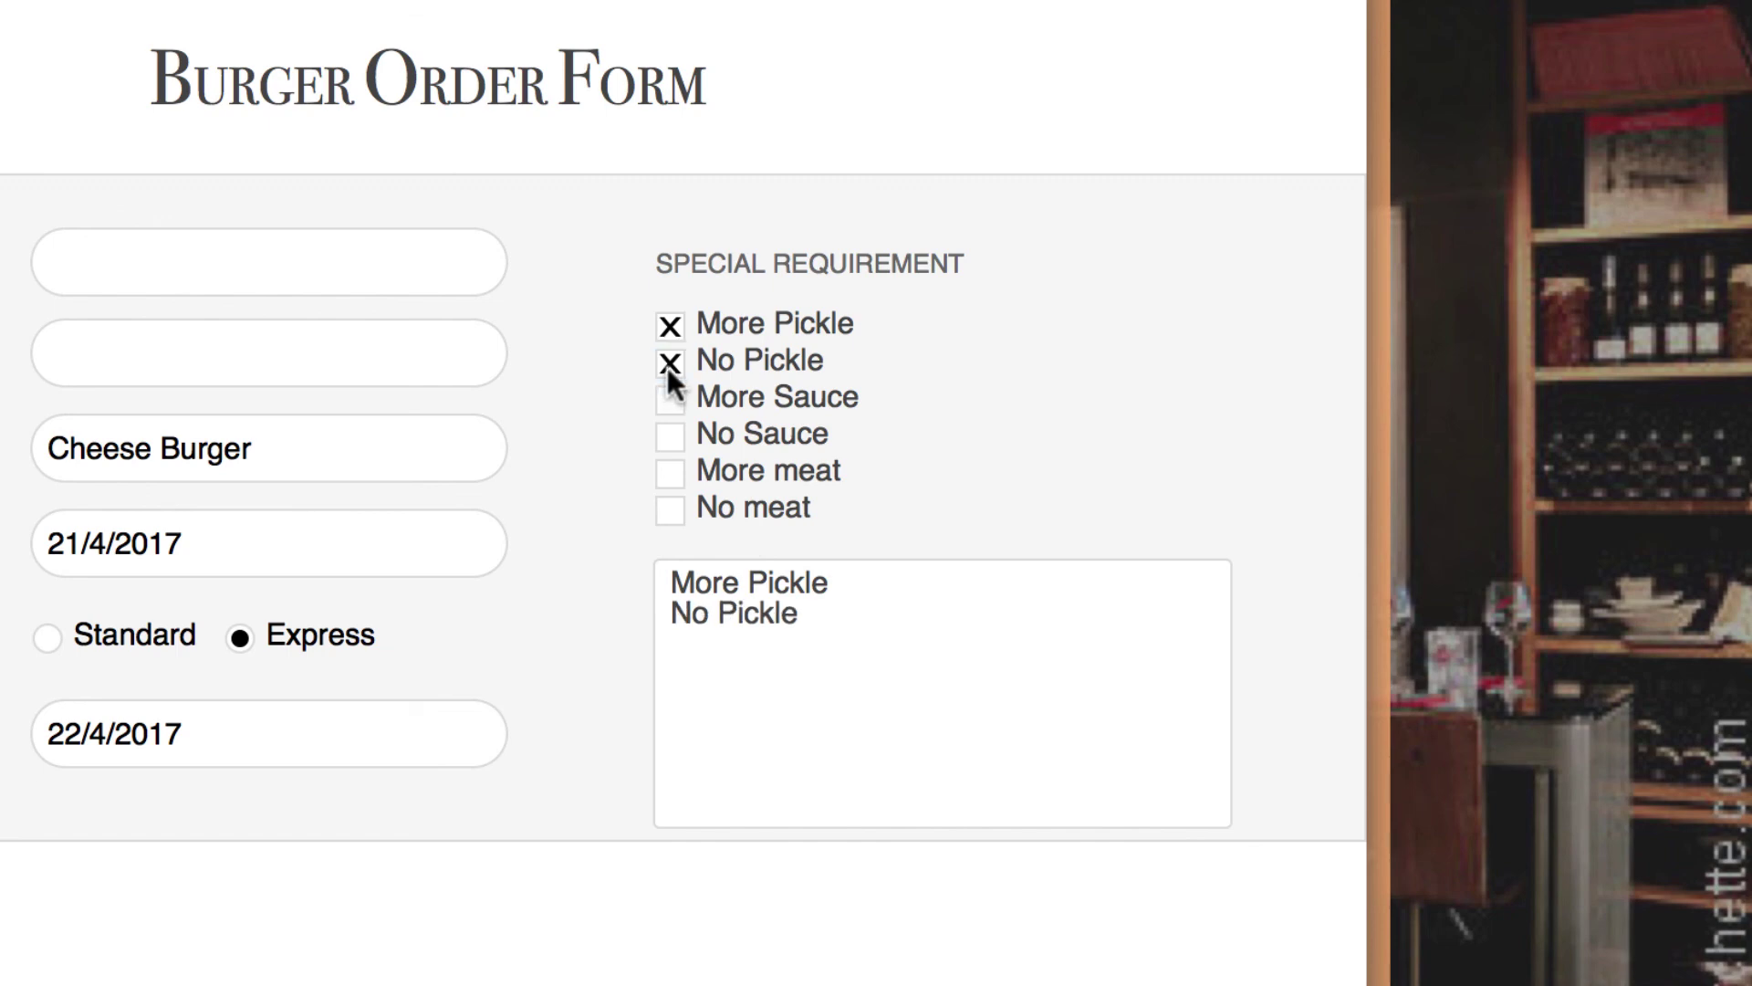
pyautogui.click(677, 433)
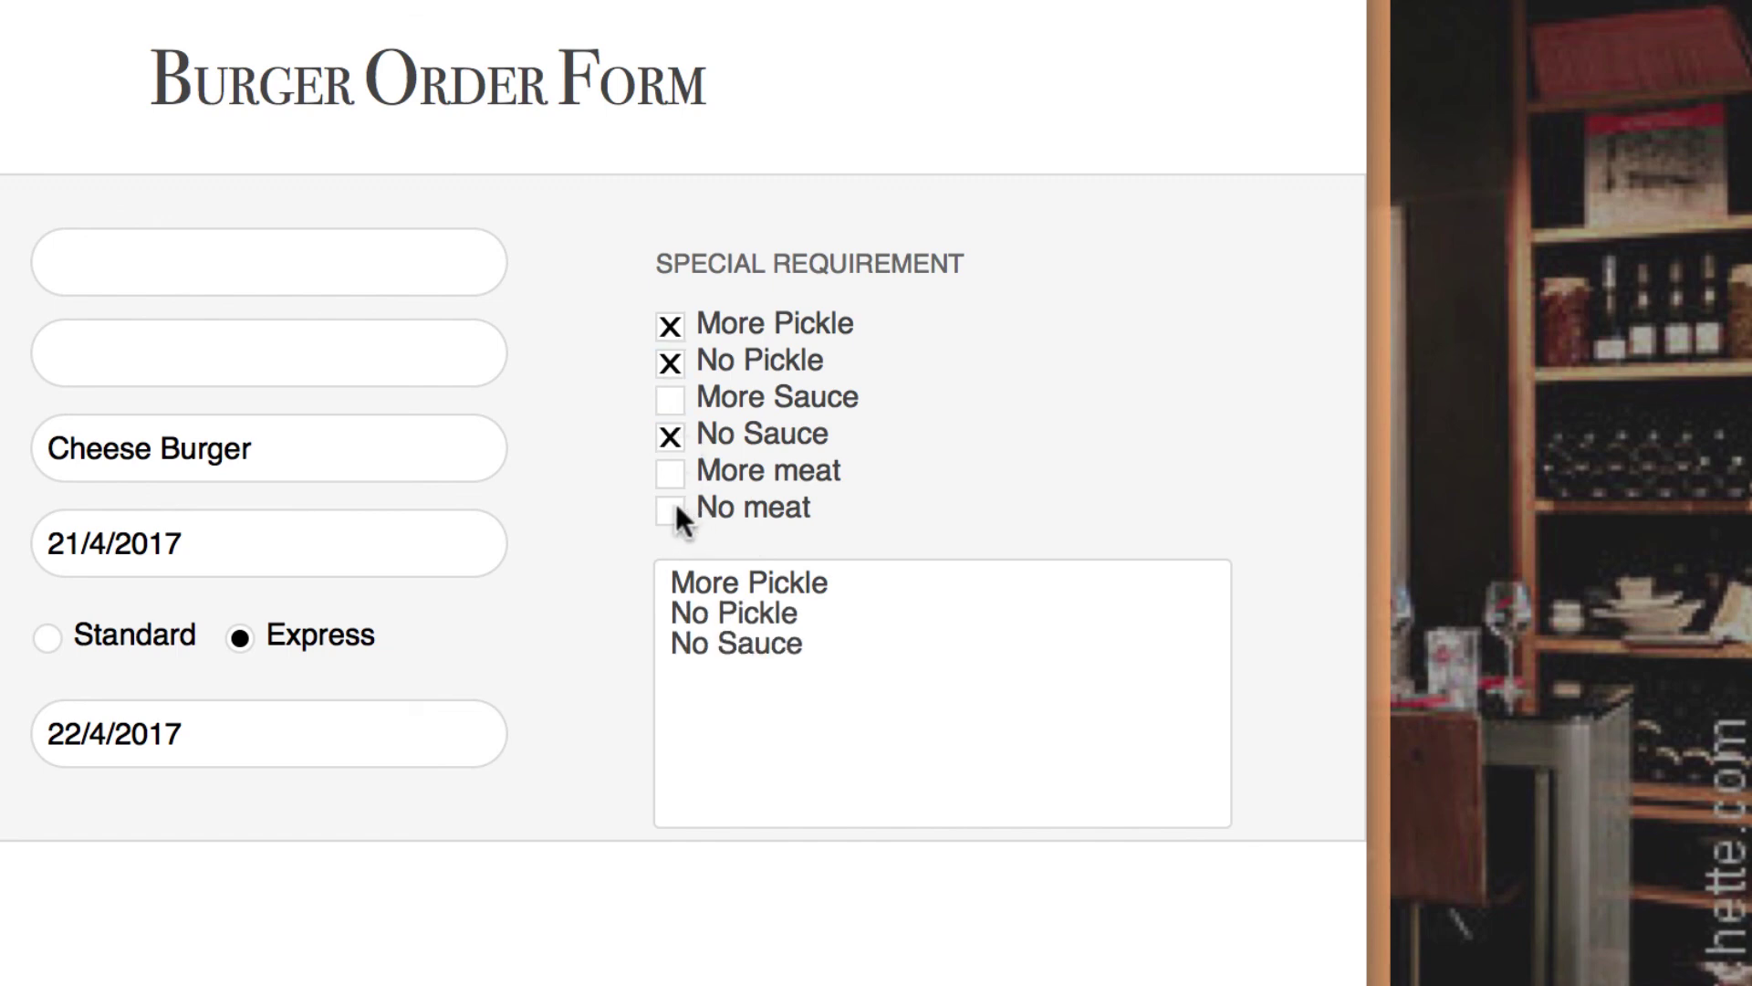
pyautogui.click(682, 507)
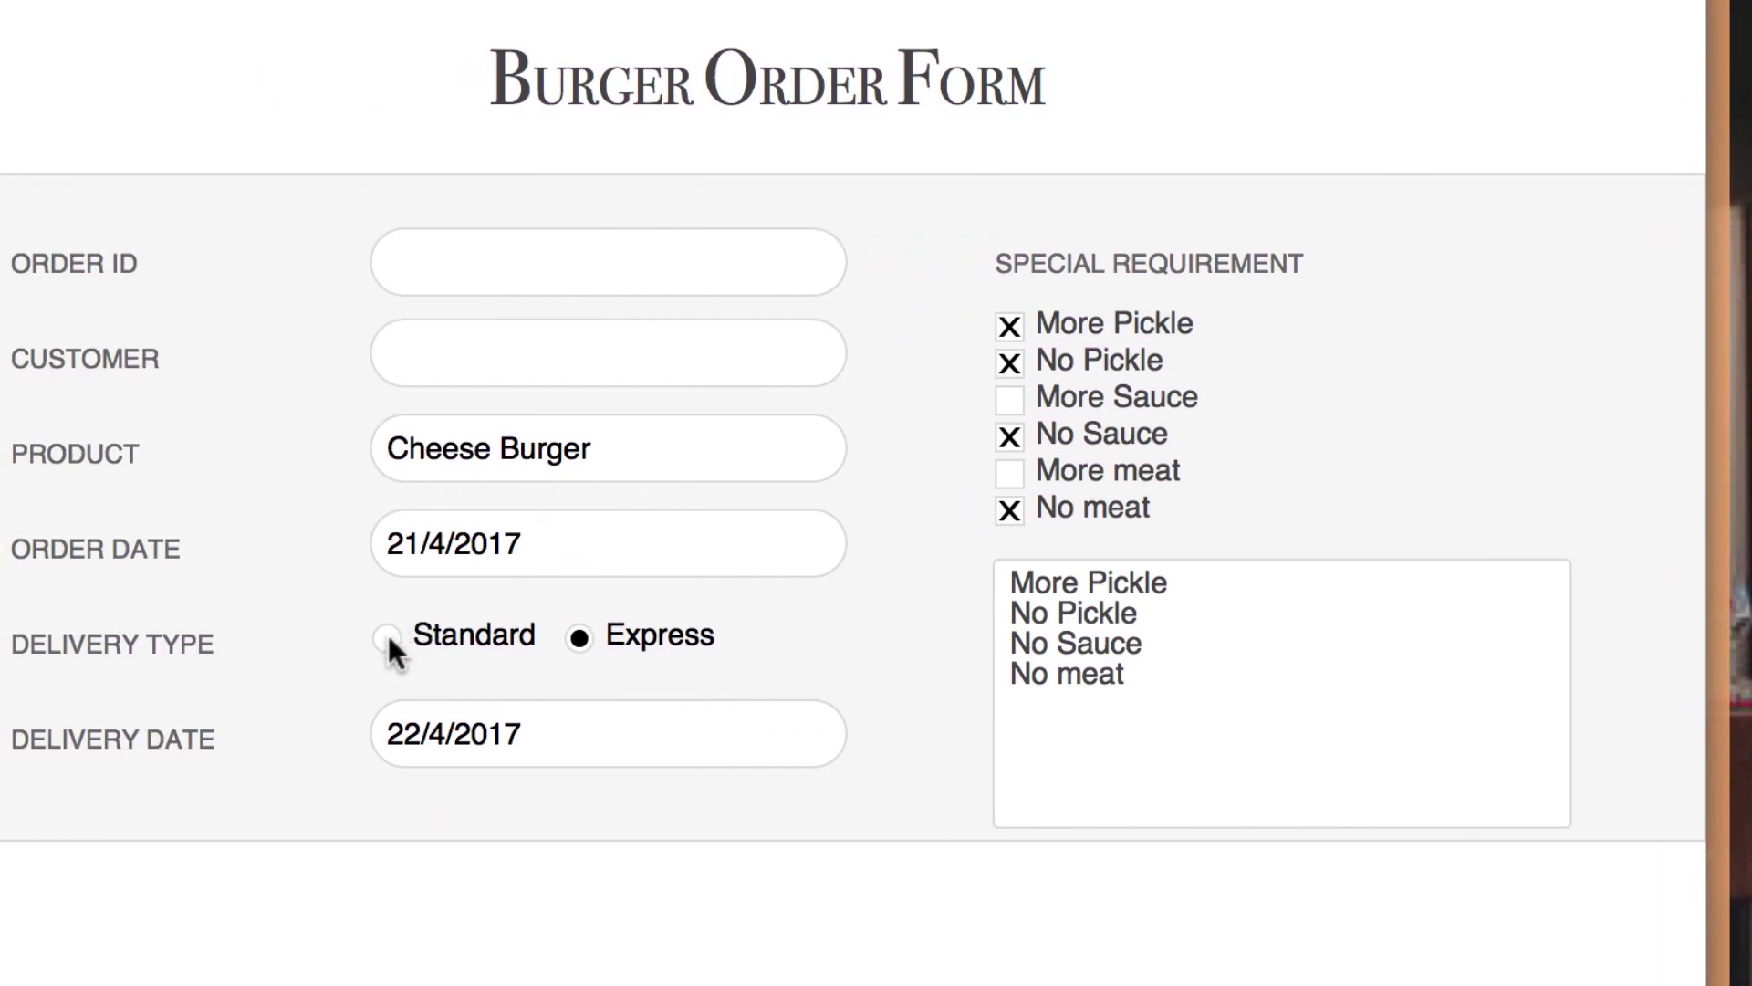
# - Toggle Delivery Type to end on Express, then select the Specification field in Layout mode
pyautogui.click(387, 637)
pyautogui.click(566, 639)
pyautogui.click(387, 639)
pyautogui.click(582, 640)
pyautogui.press('super+l')
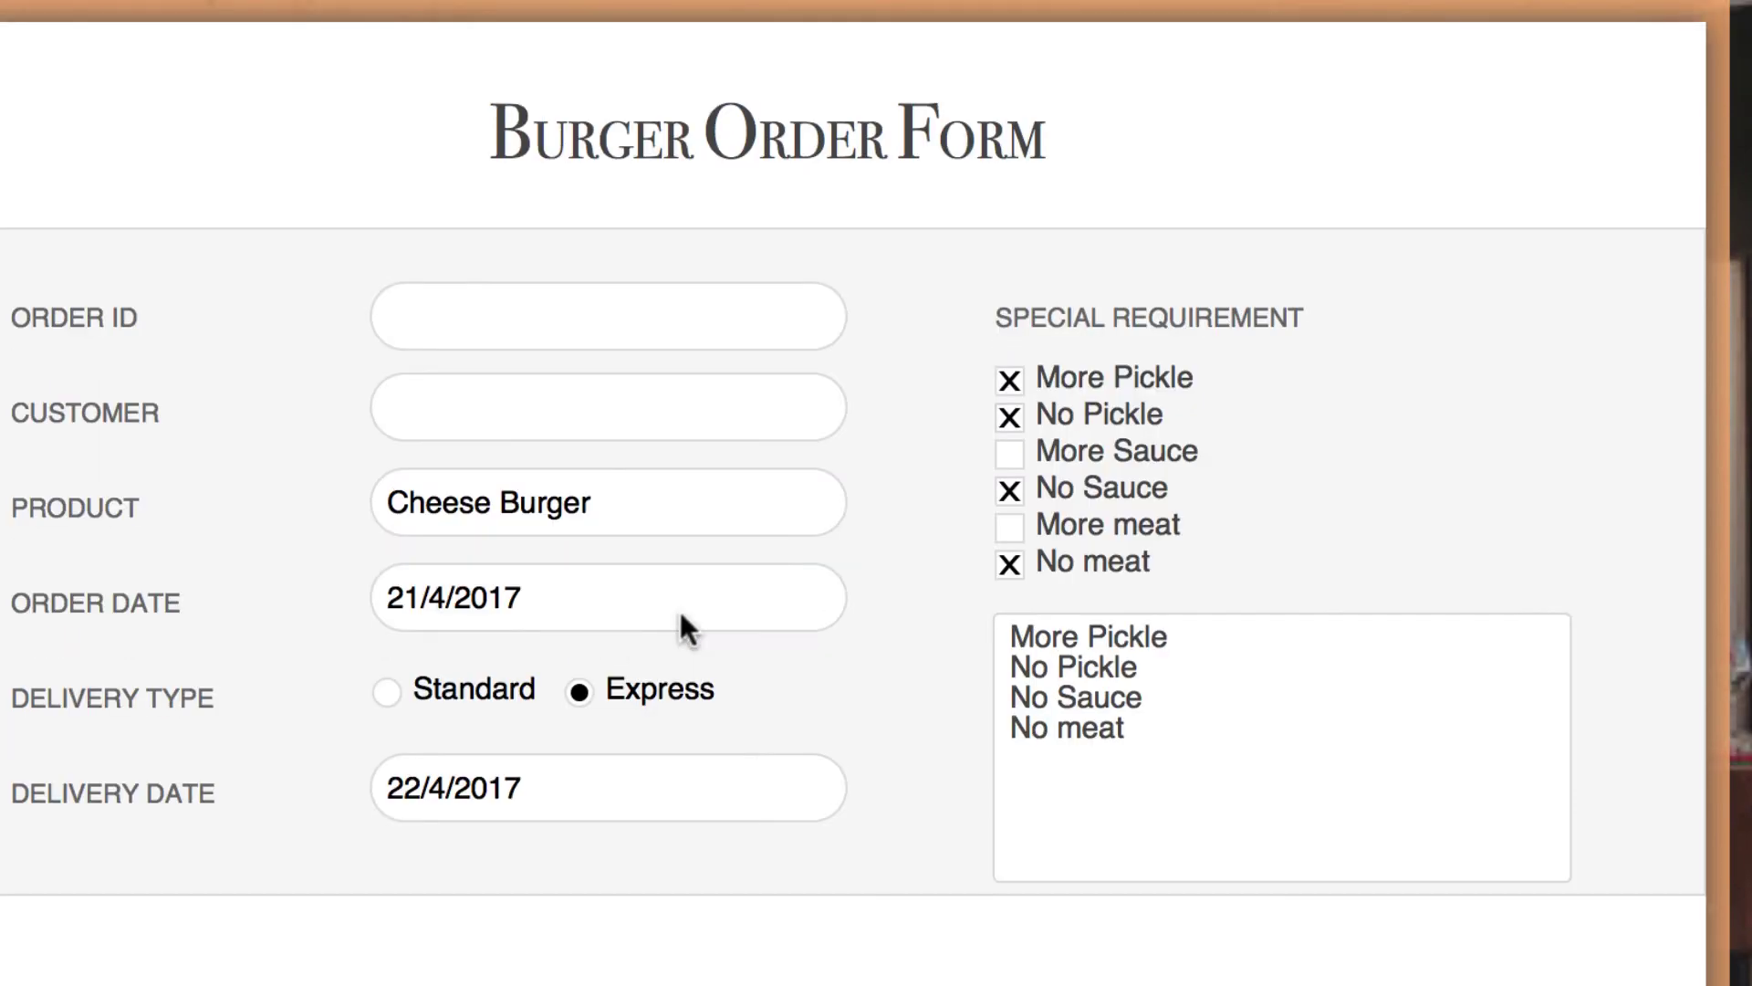
pyautogui.click(1335, 797)
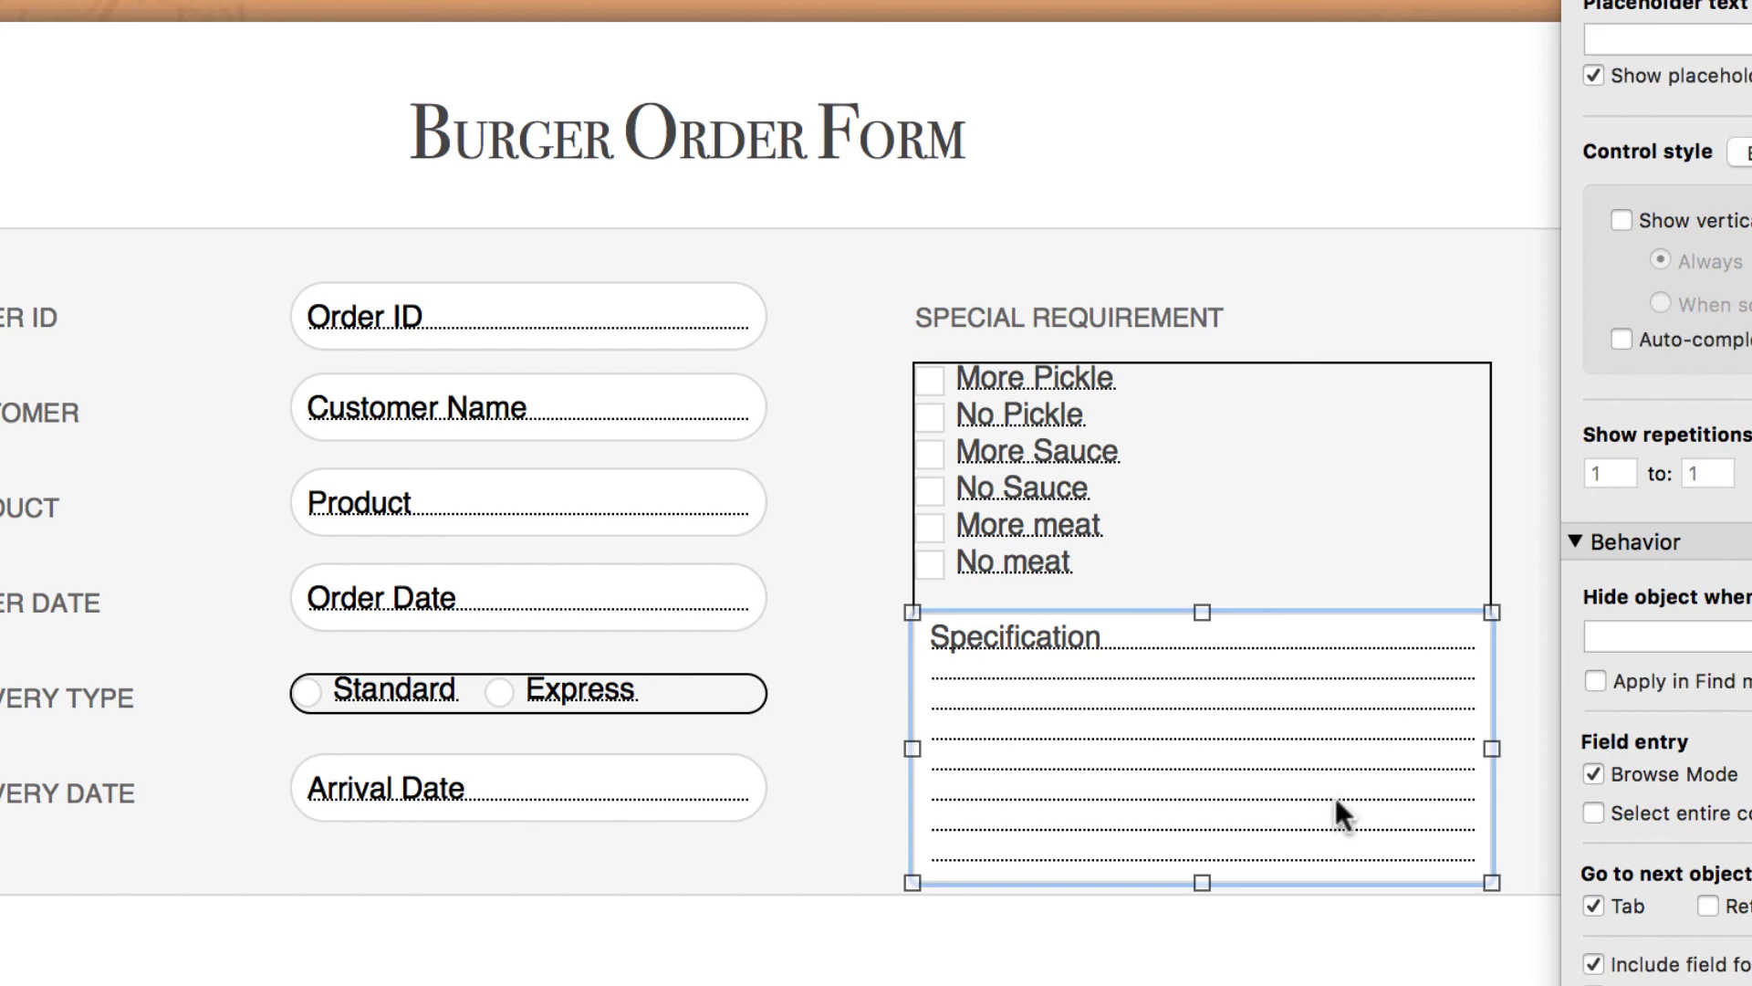
# - Delete the Specification text box and return to Browse mode
pyautogui.press('Delete')
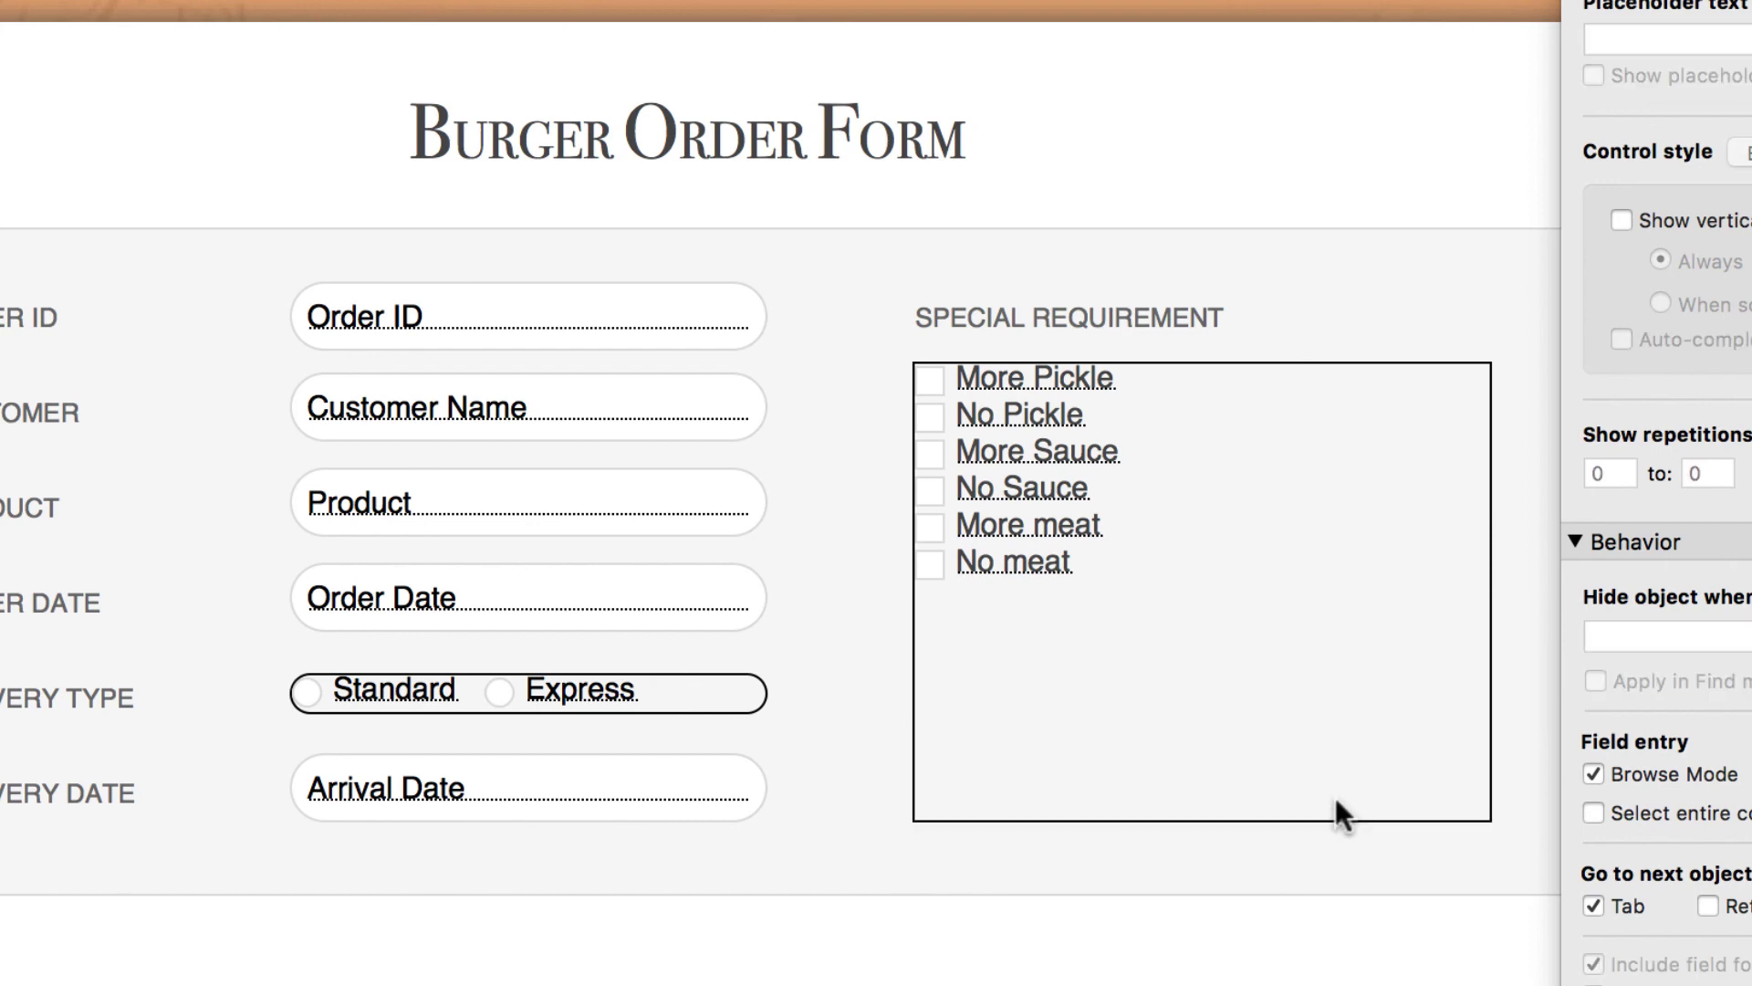
pyautogui.press('super+b')
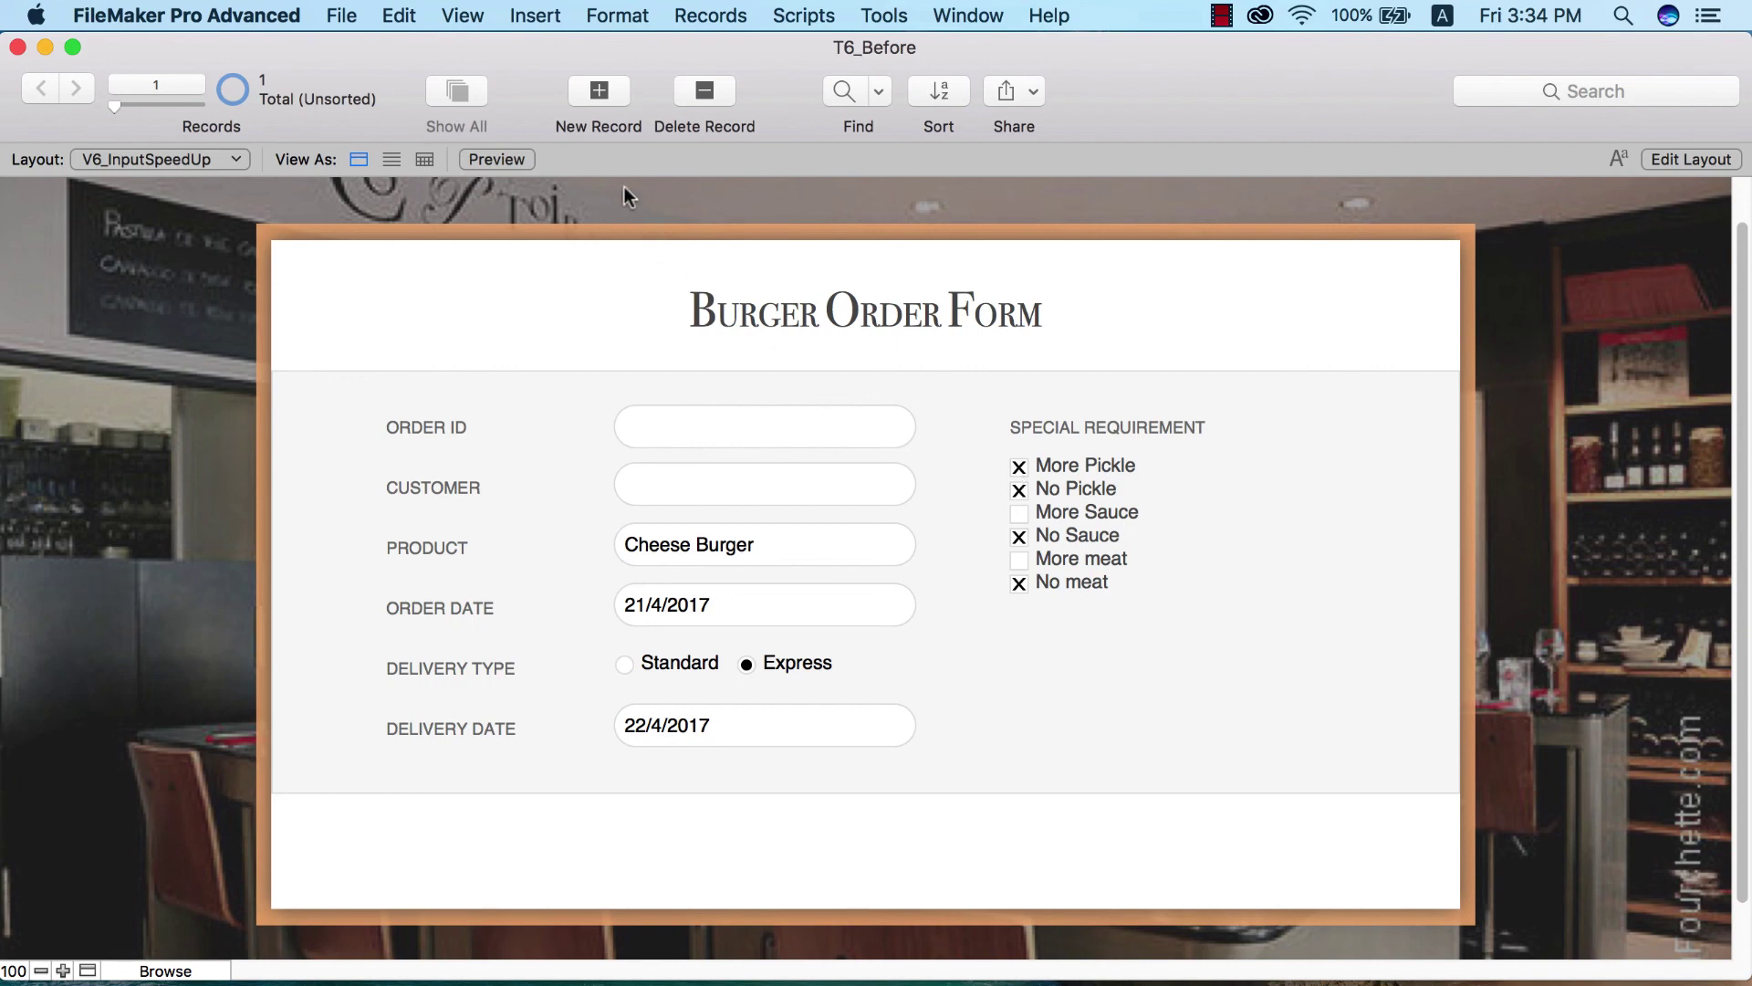
# - Add a new order record and pick 21 April 2017 as its Order Date
pyautogui.click(600, 90)
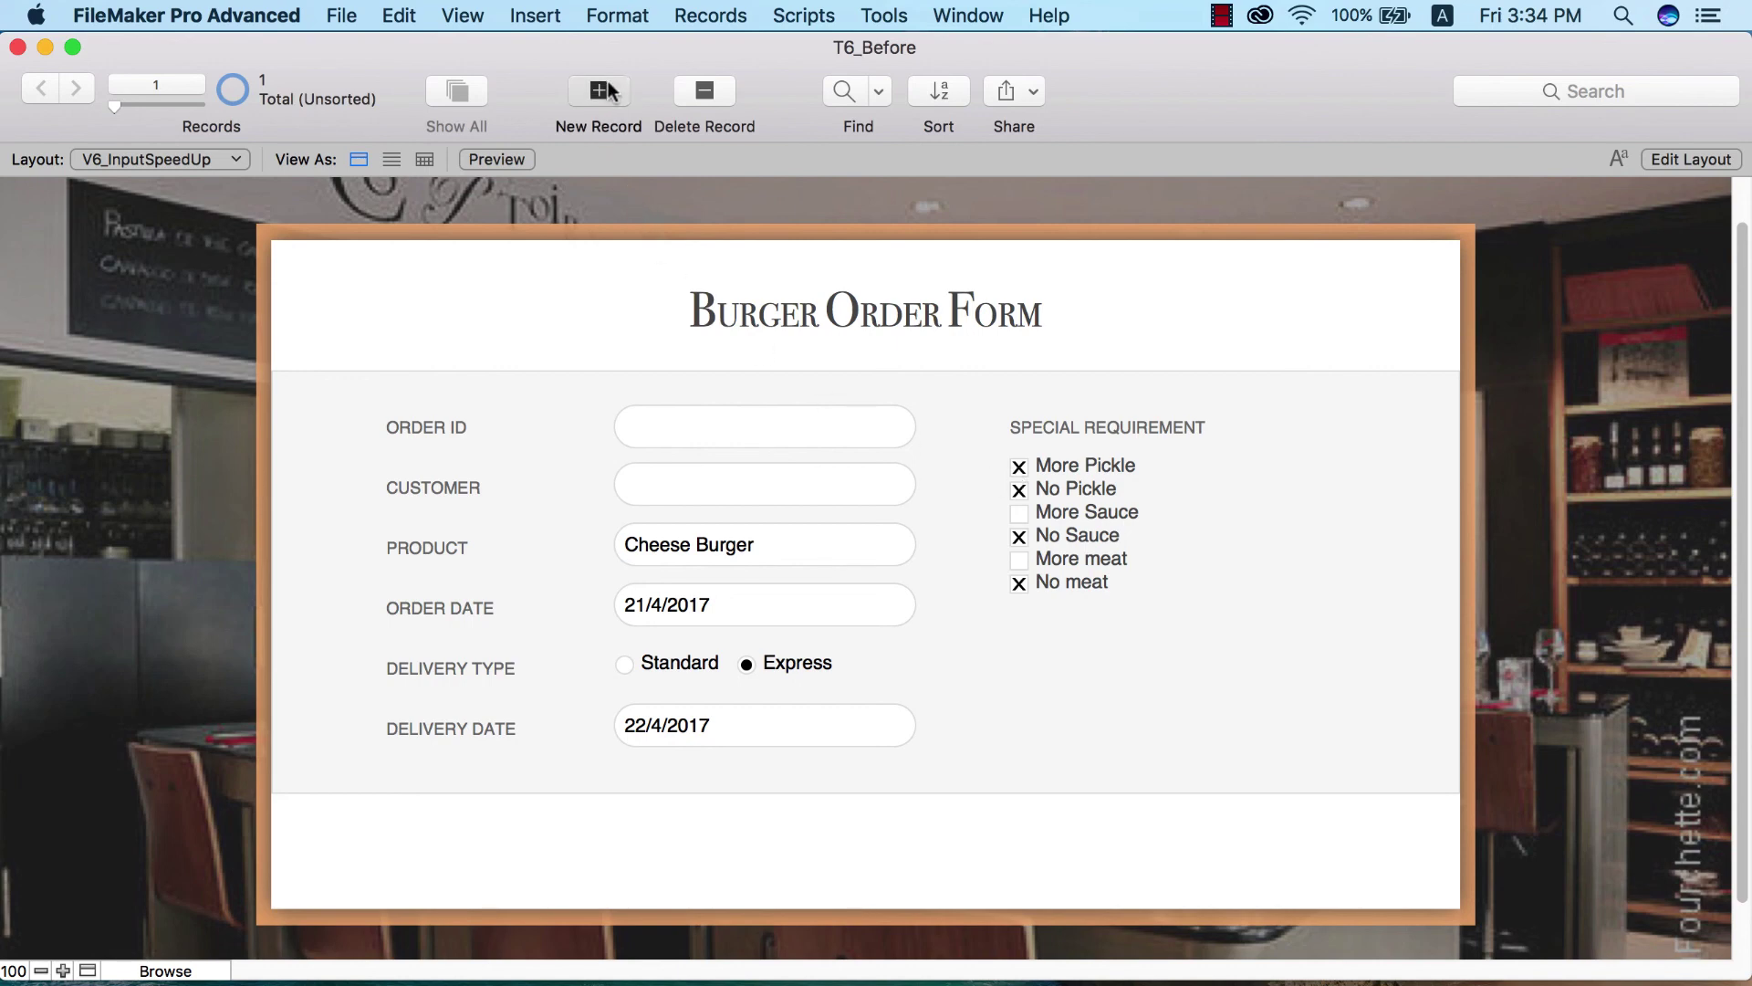
pyautogui.click(653, 621)
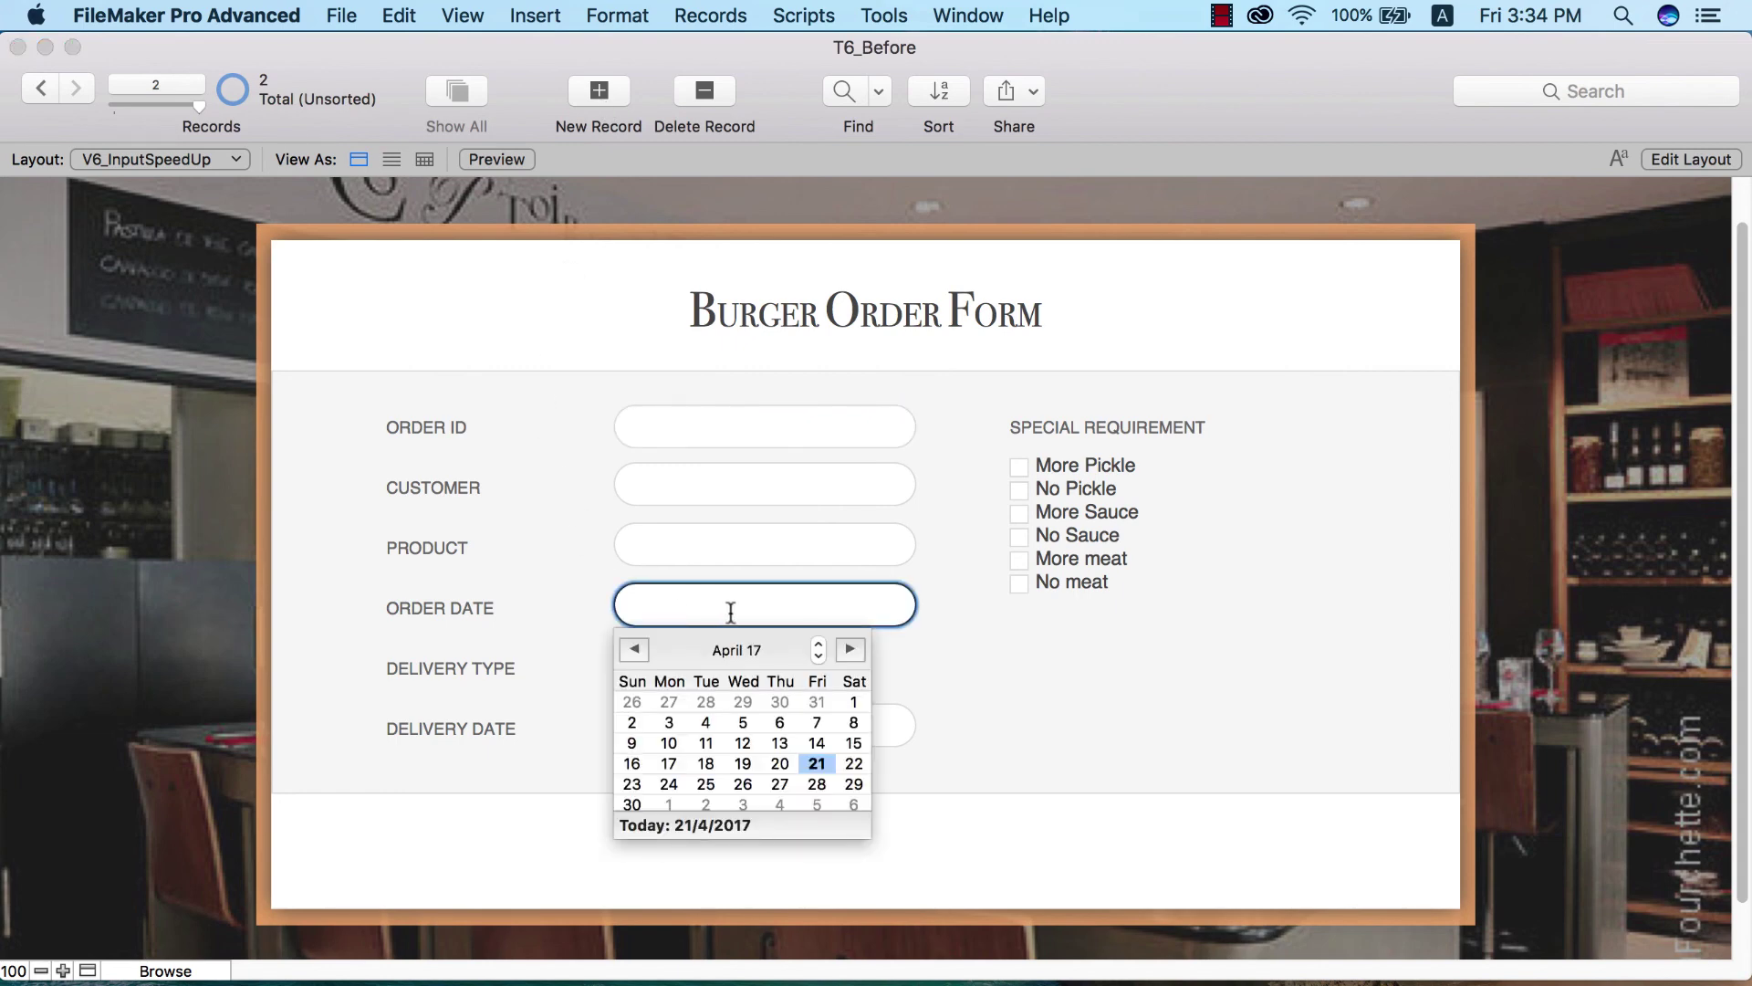
pyautogui.click(723, 826)
pyautogui.press('Tab')
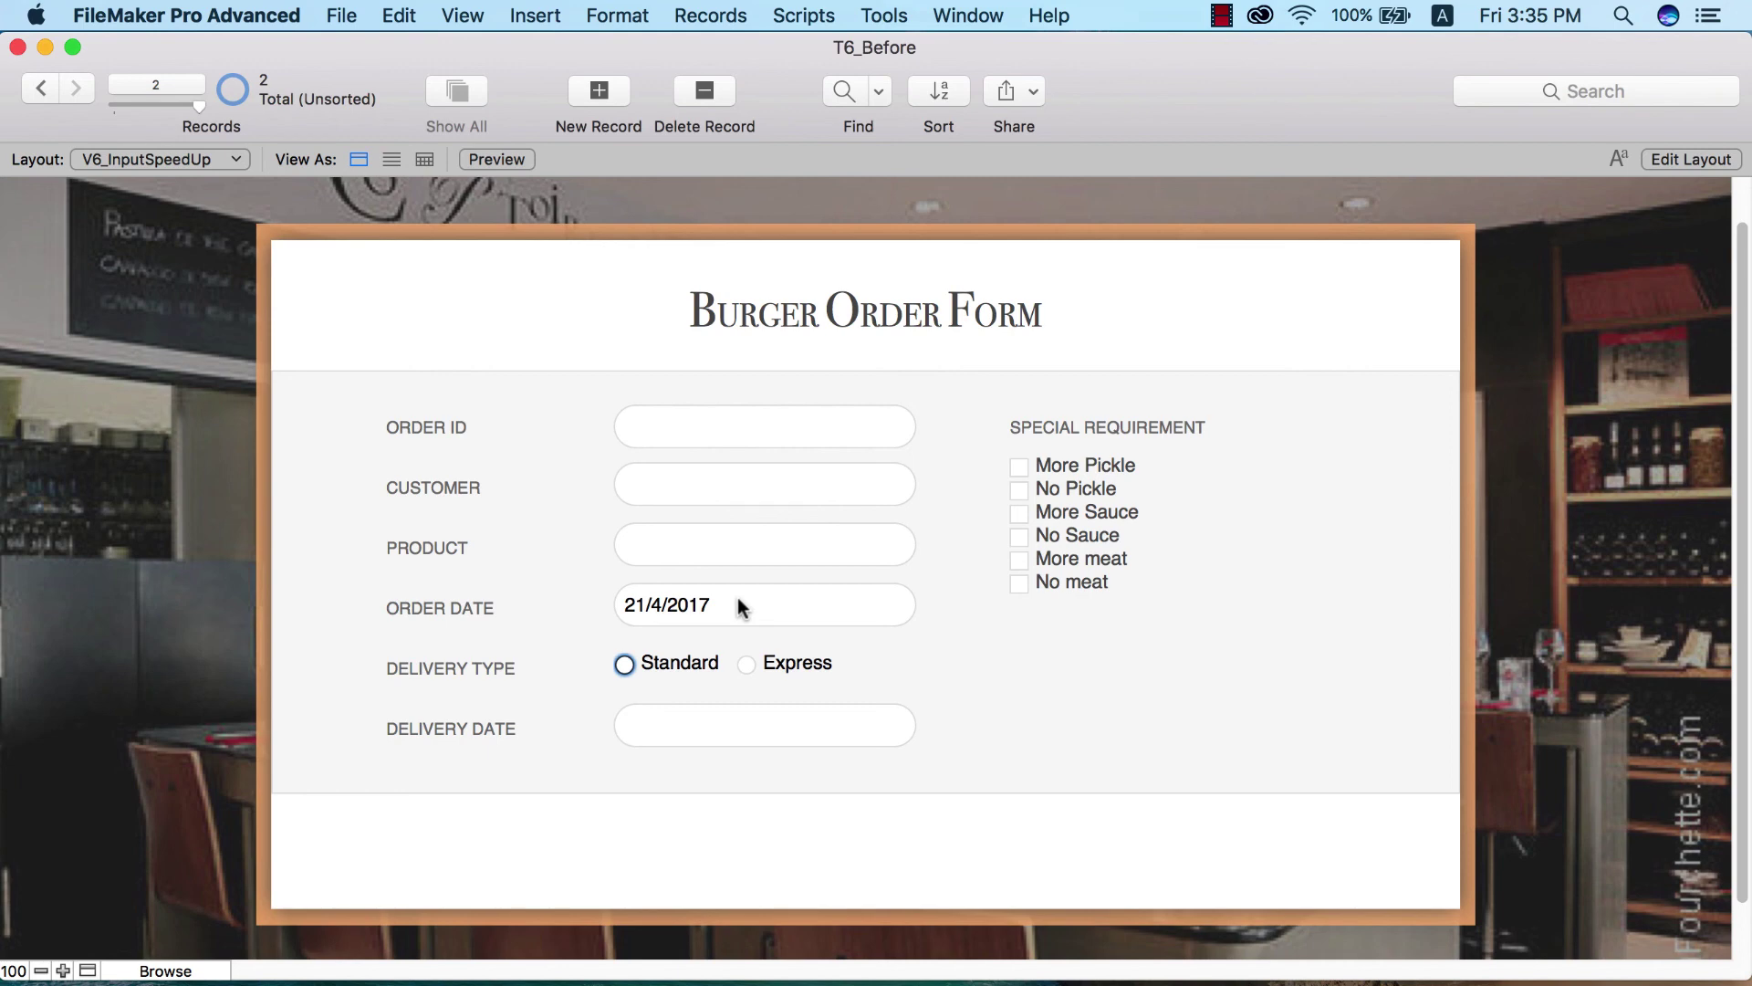
pyautogui.click(337, 18)
# - In Manage Database, set Order Date to auto-enter the record's creation date
pyautogui.moveTo(384, 263)
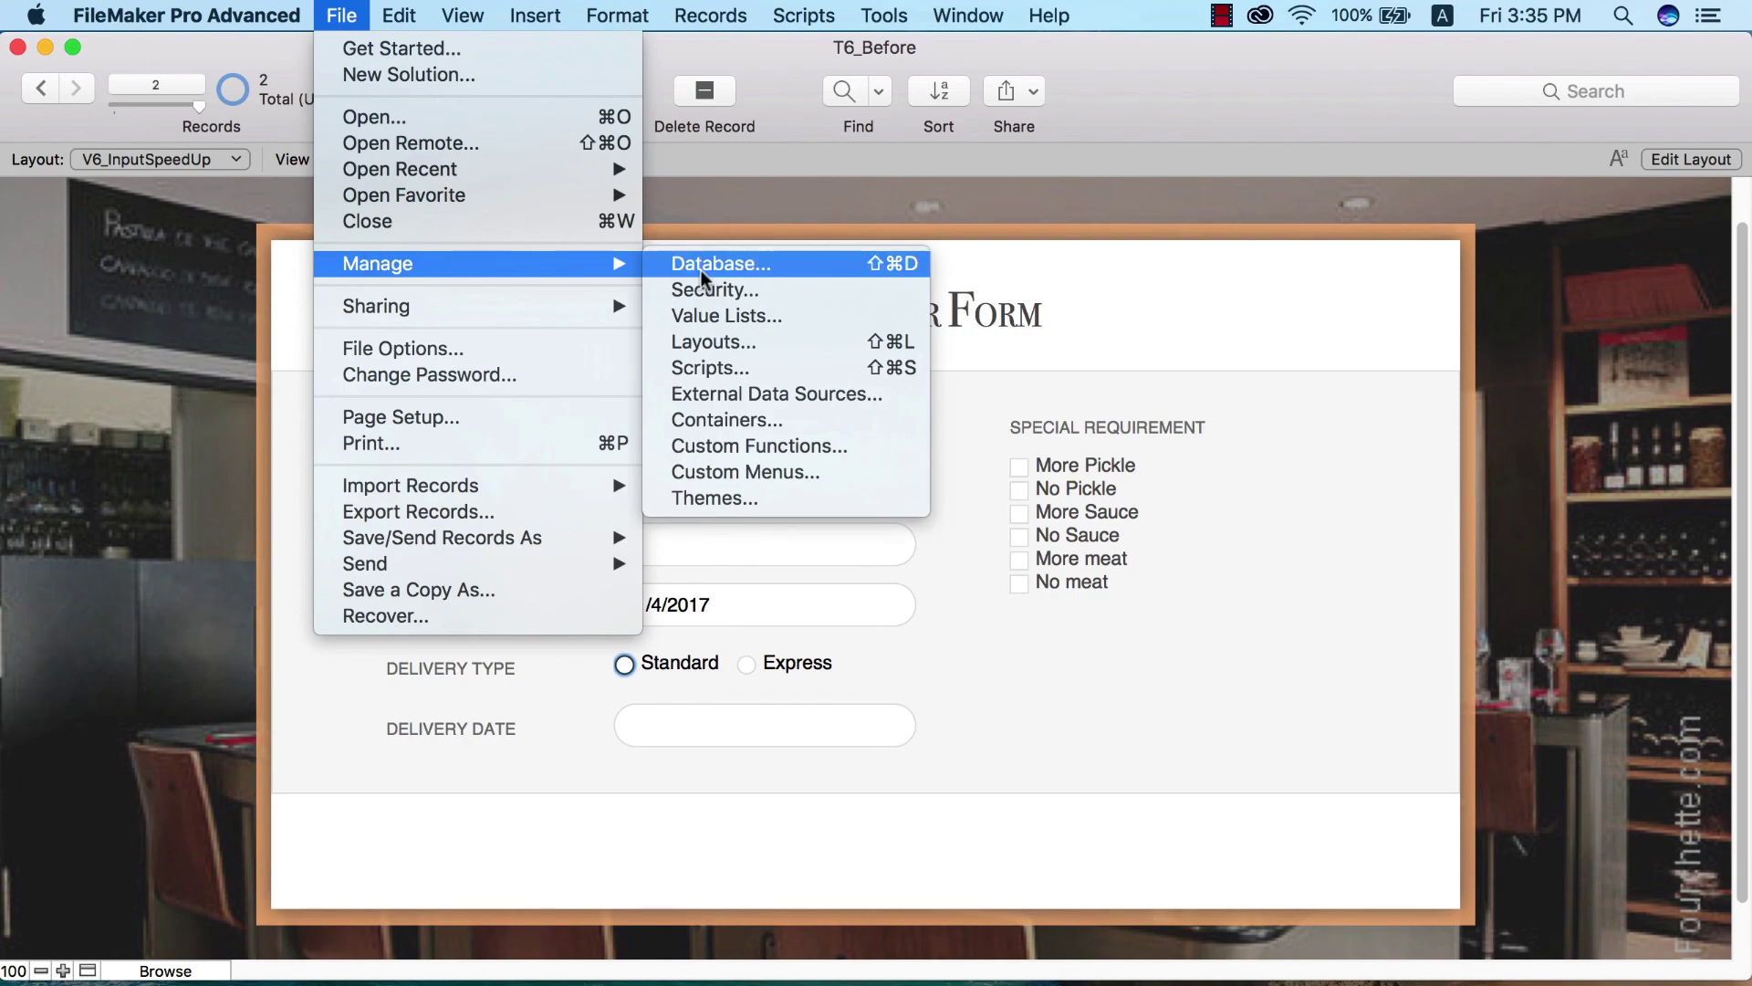
pyautogui.click(699, 268)
pyautogui.moveTo(993, 4); pyautogui.dragTo(927, 8)
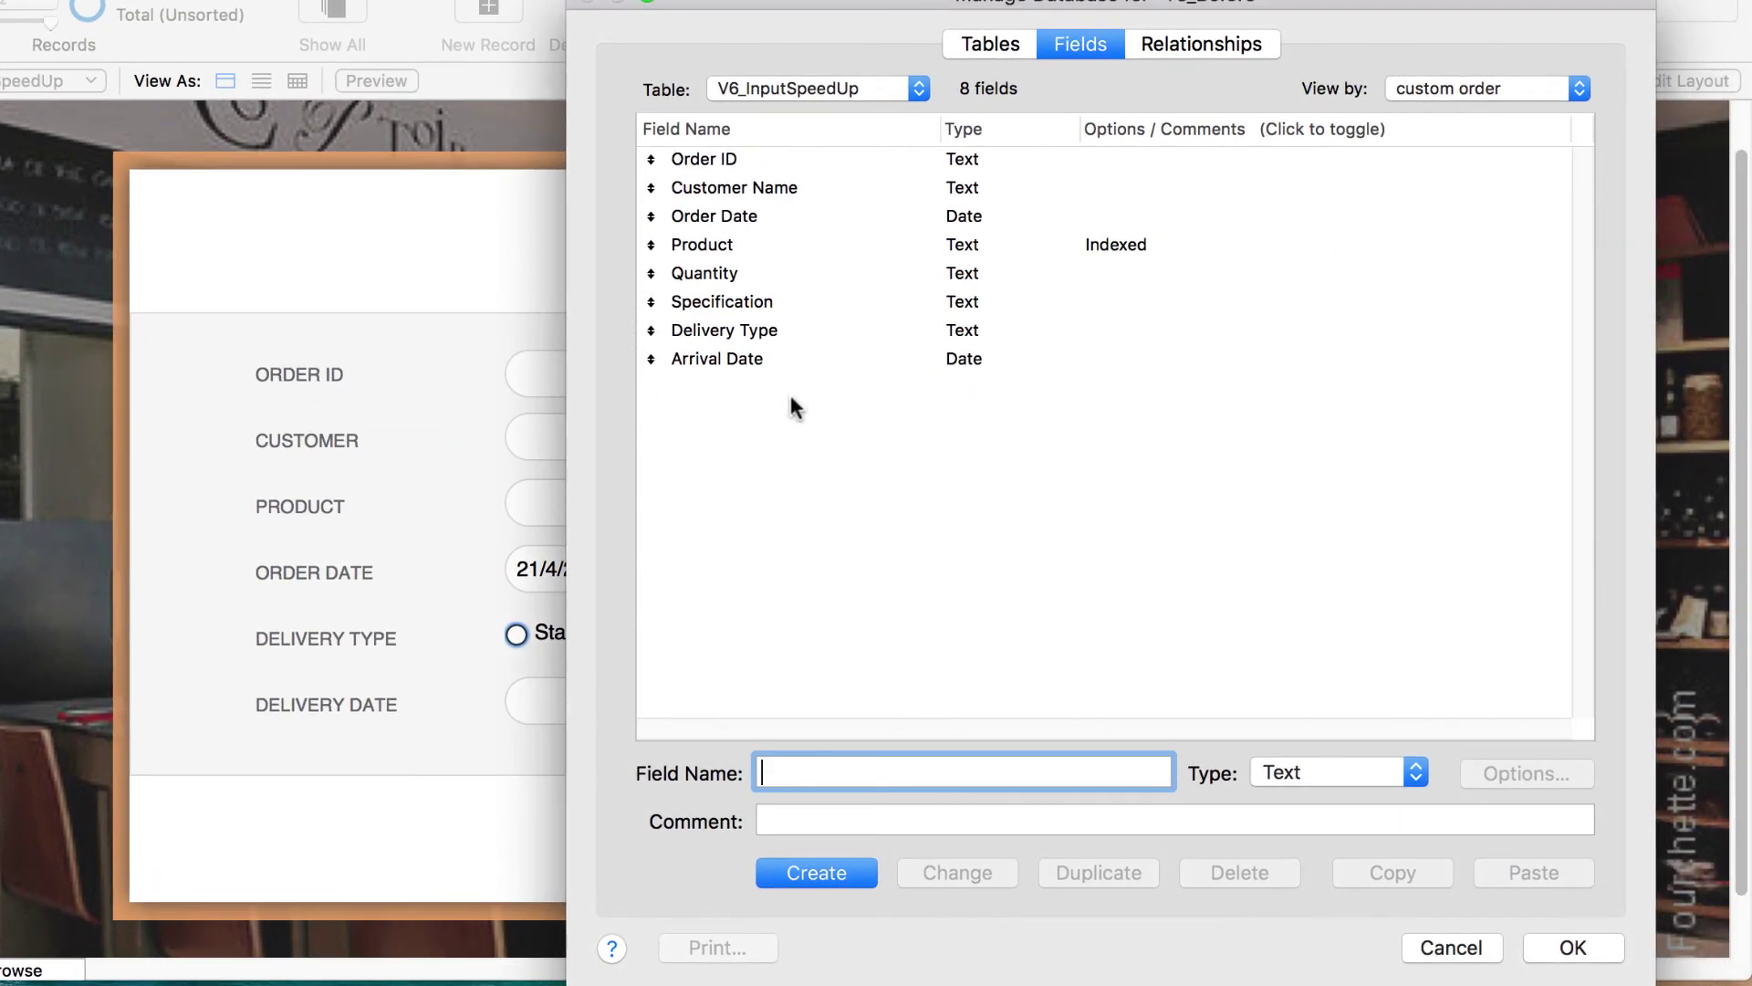
pyautogui.click(927, 219)
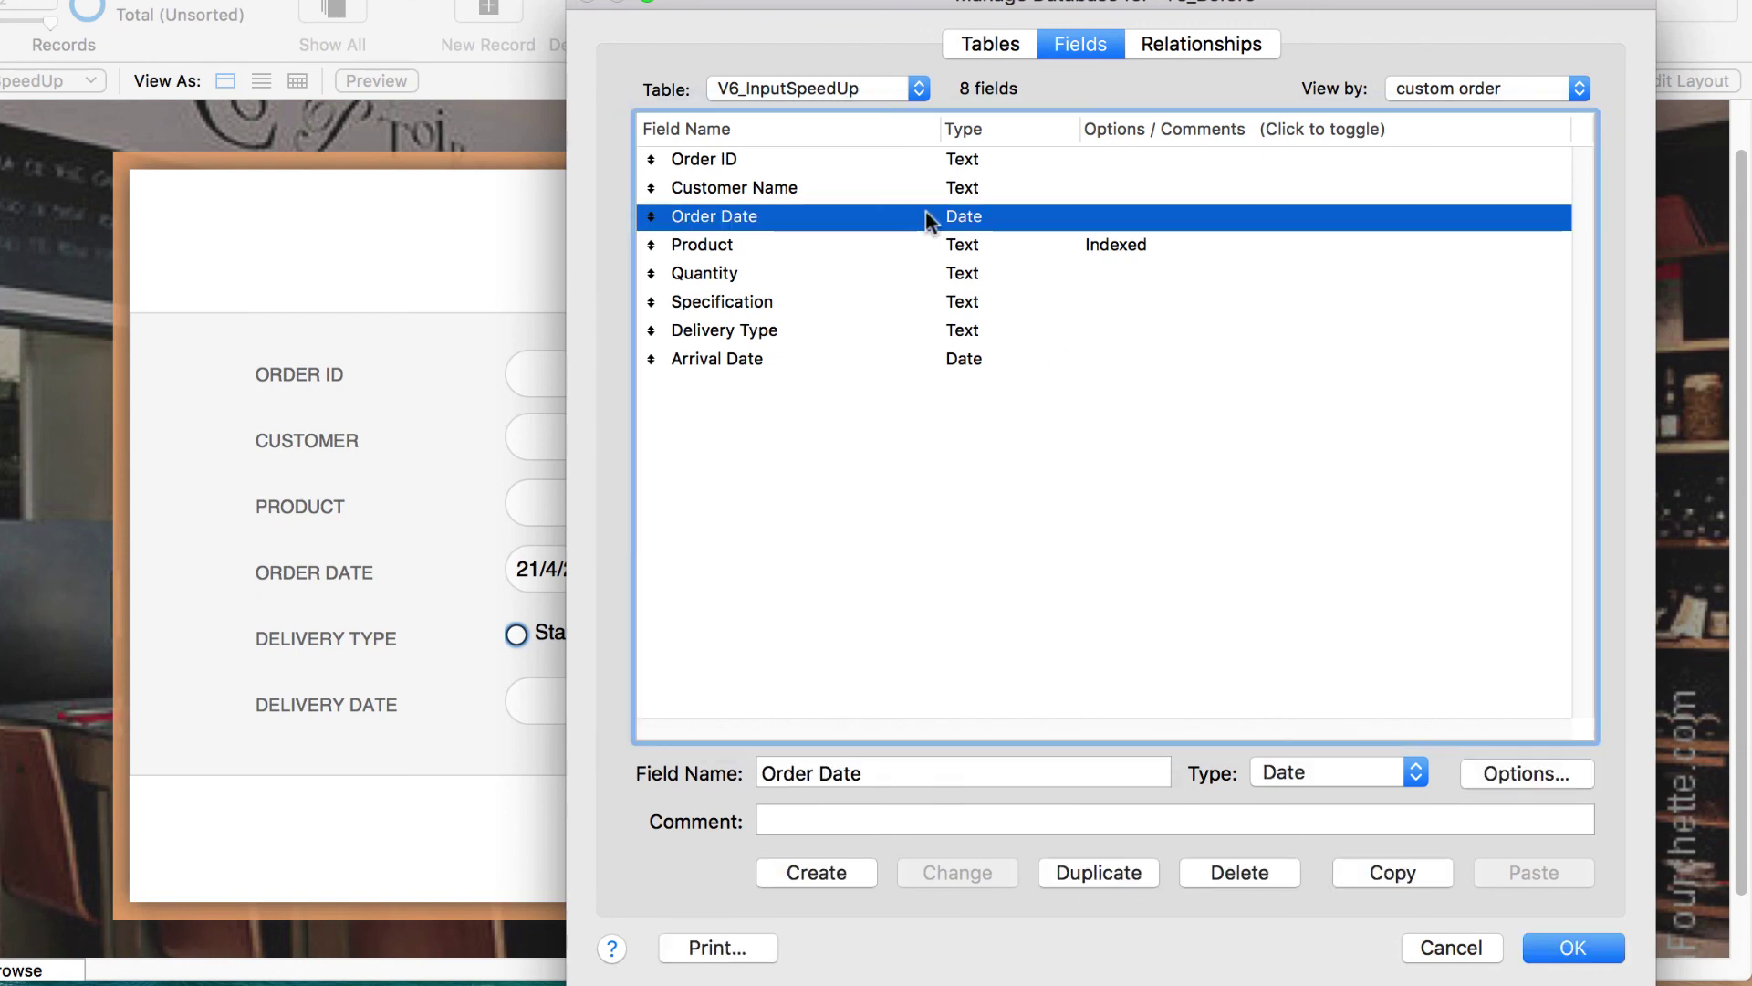
pyautogui.doubleClick(926, 214)
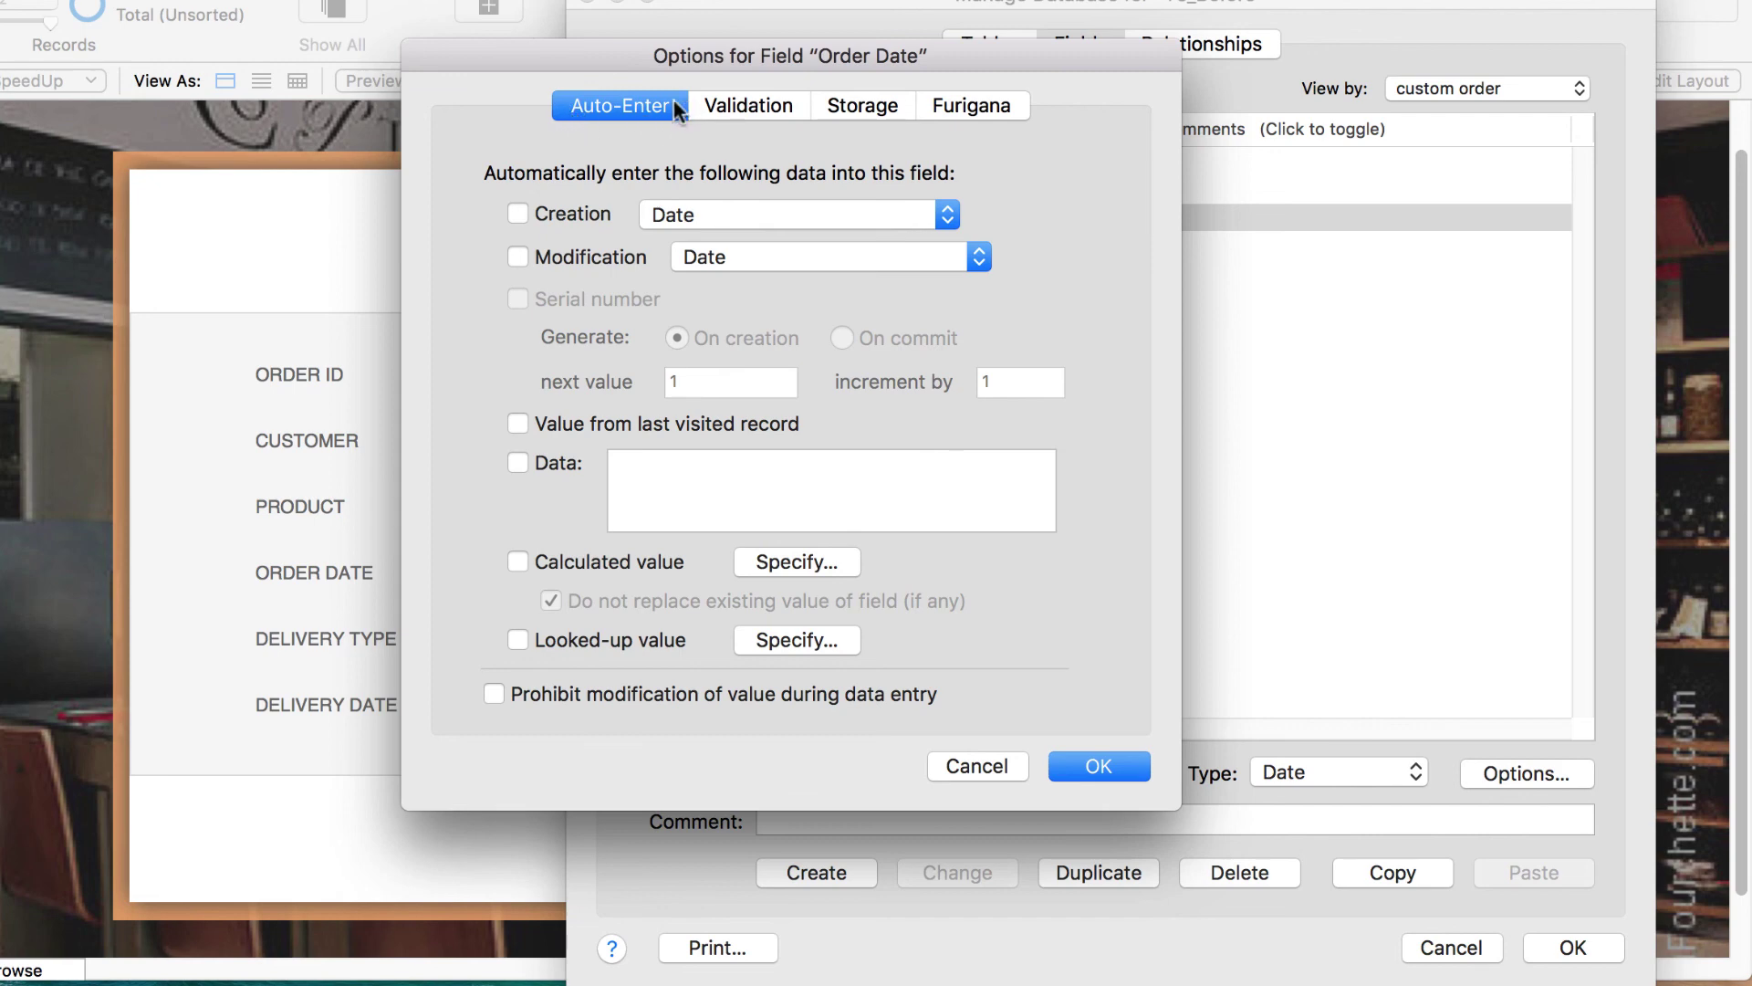
pyautogui.click(514, 213)
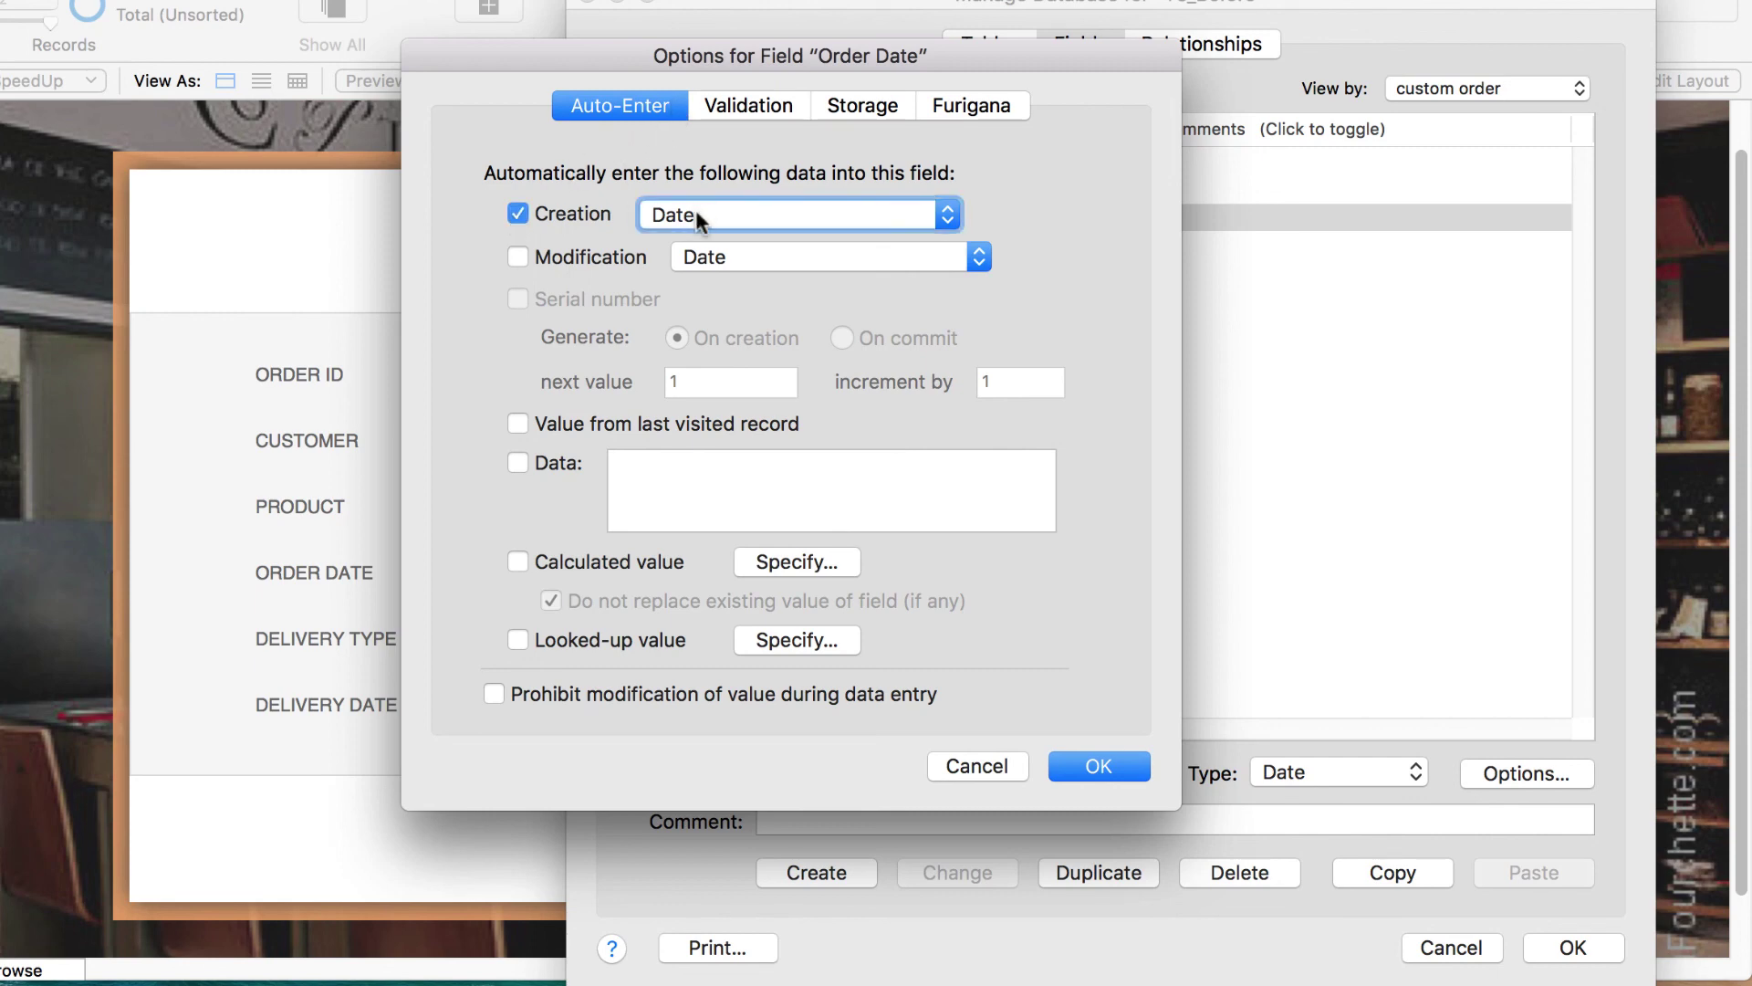
pyautogui.click(1090, 767)
pyautogui.click(1568, 946)
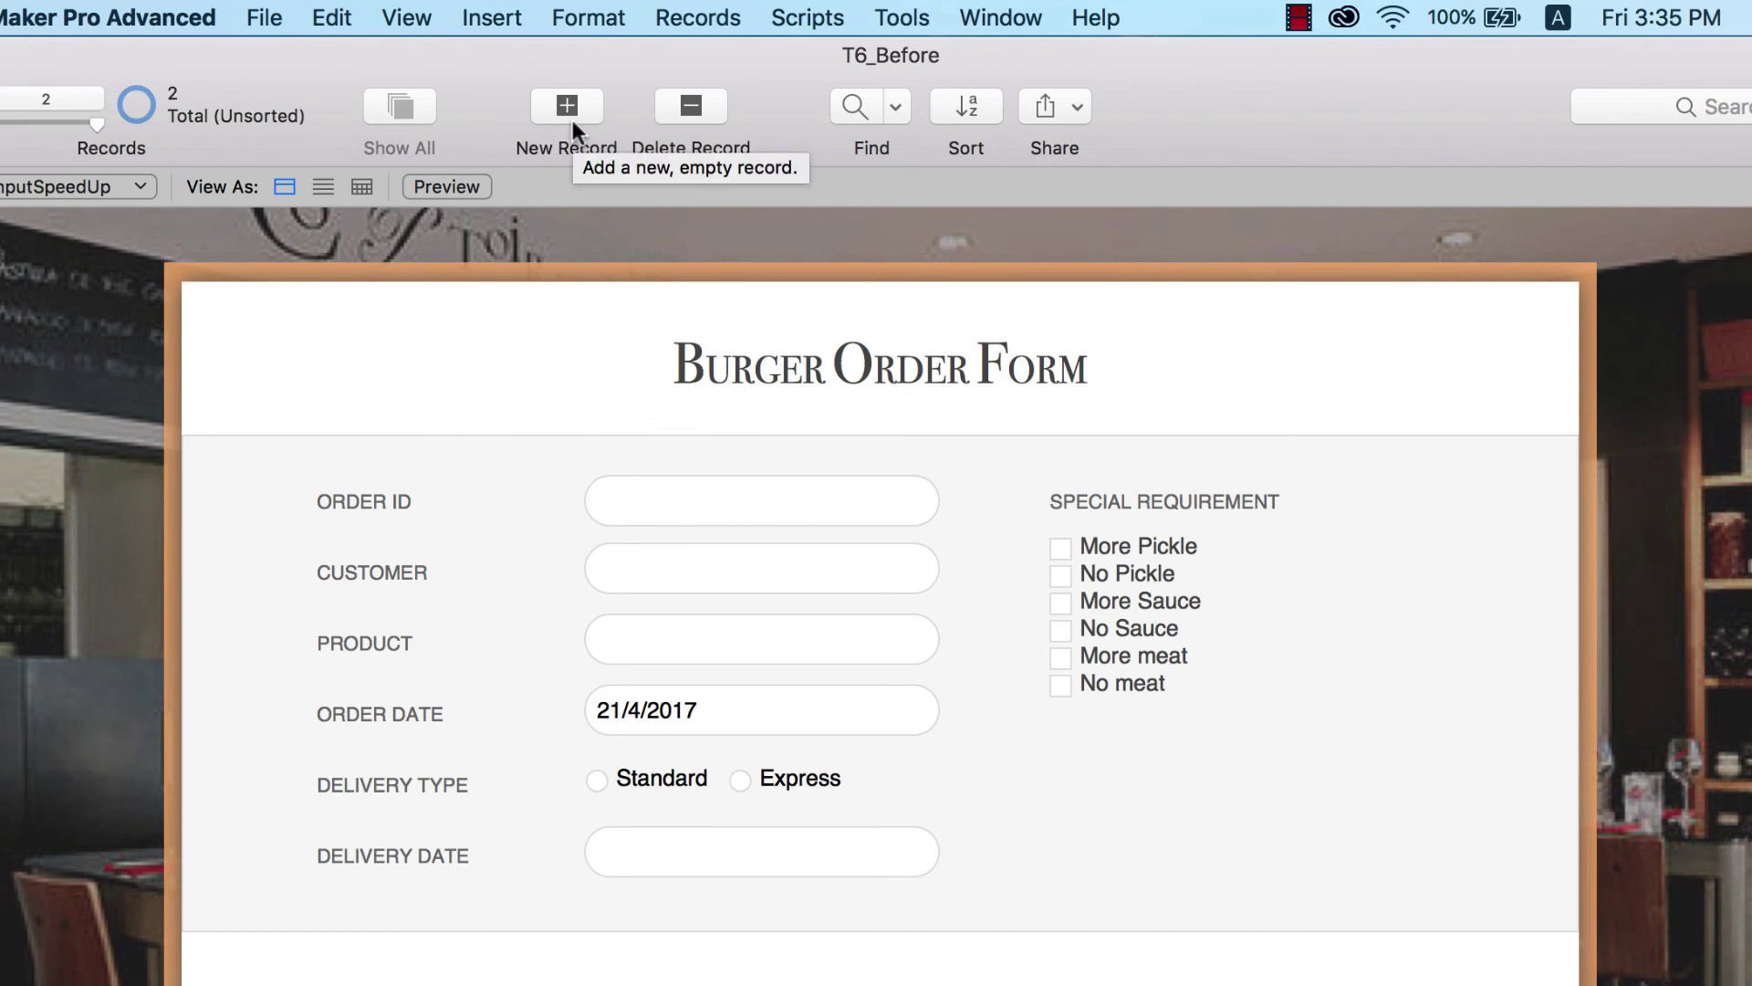
# - Add record 3, whose Order Date auto-fills as 21/4/2017
pyautogui.click(566, 108)
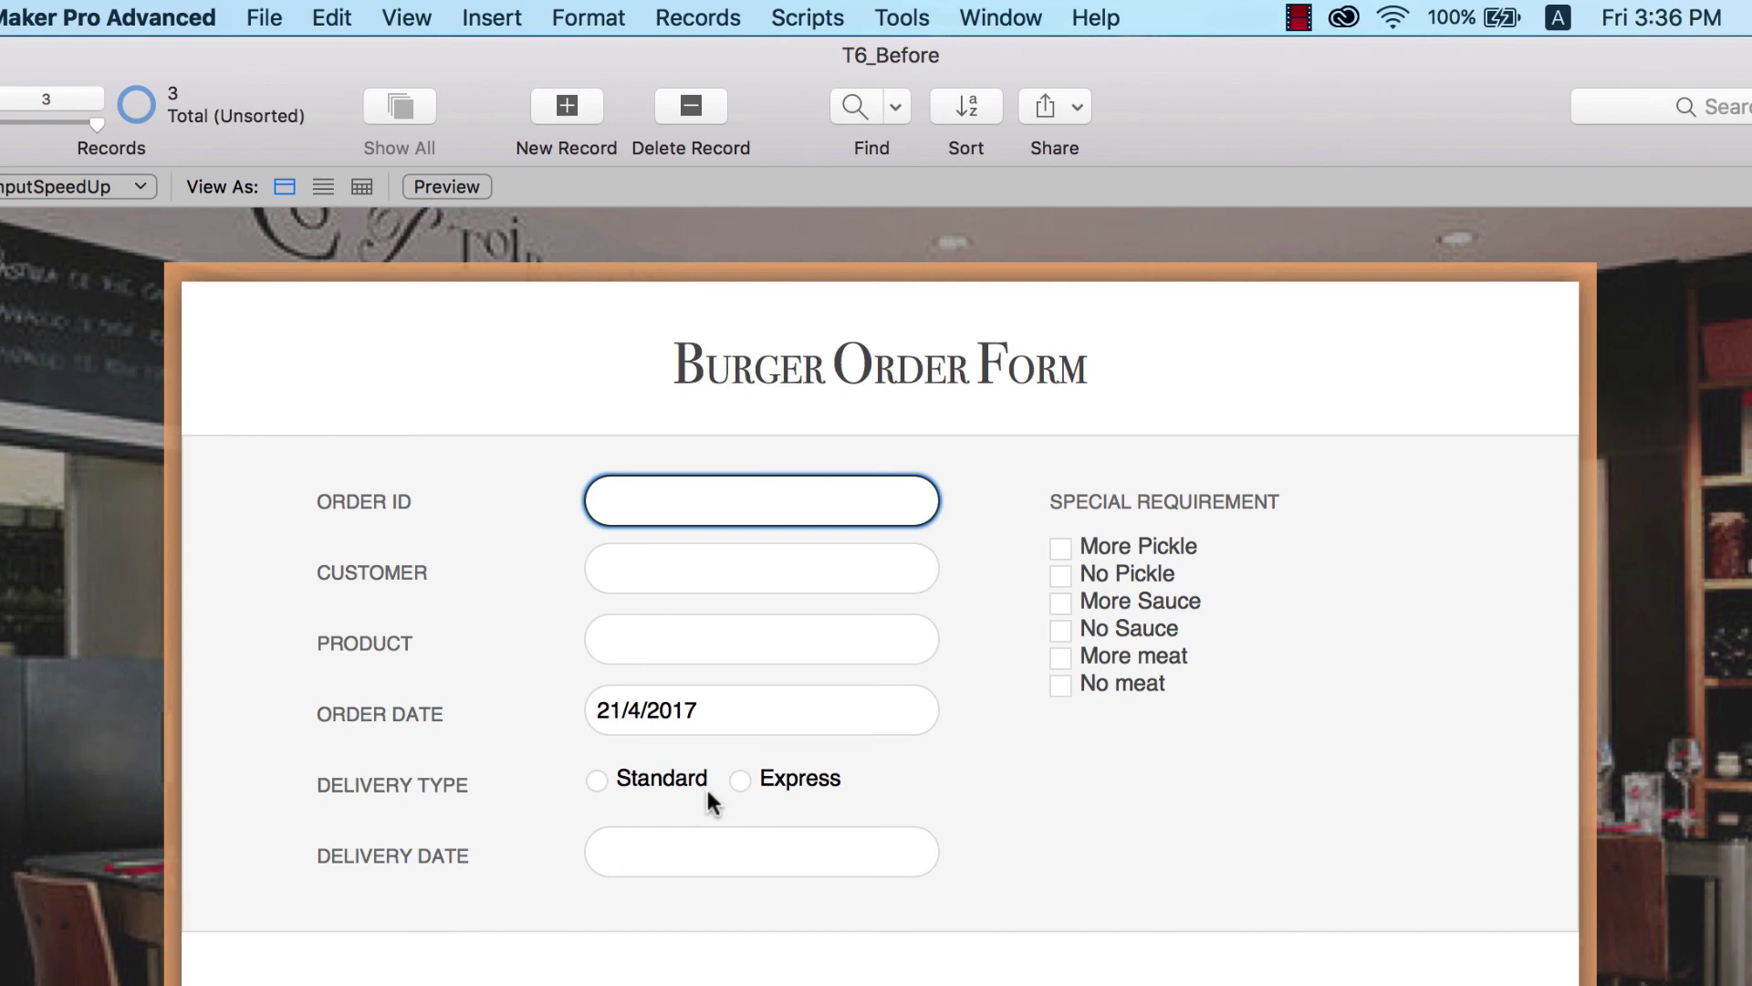
# - Make Delivery Type auto-enter the fixed value 'Standard' and save the field definitions
pyautogui.click(265, 19)
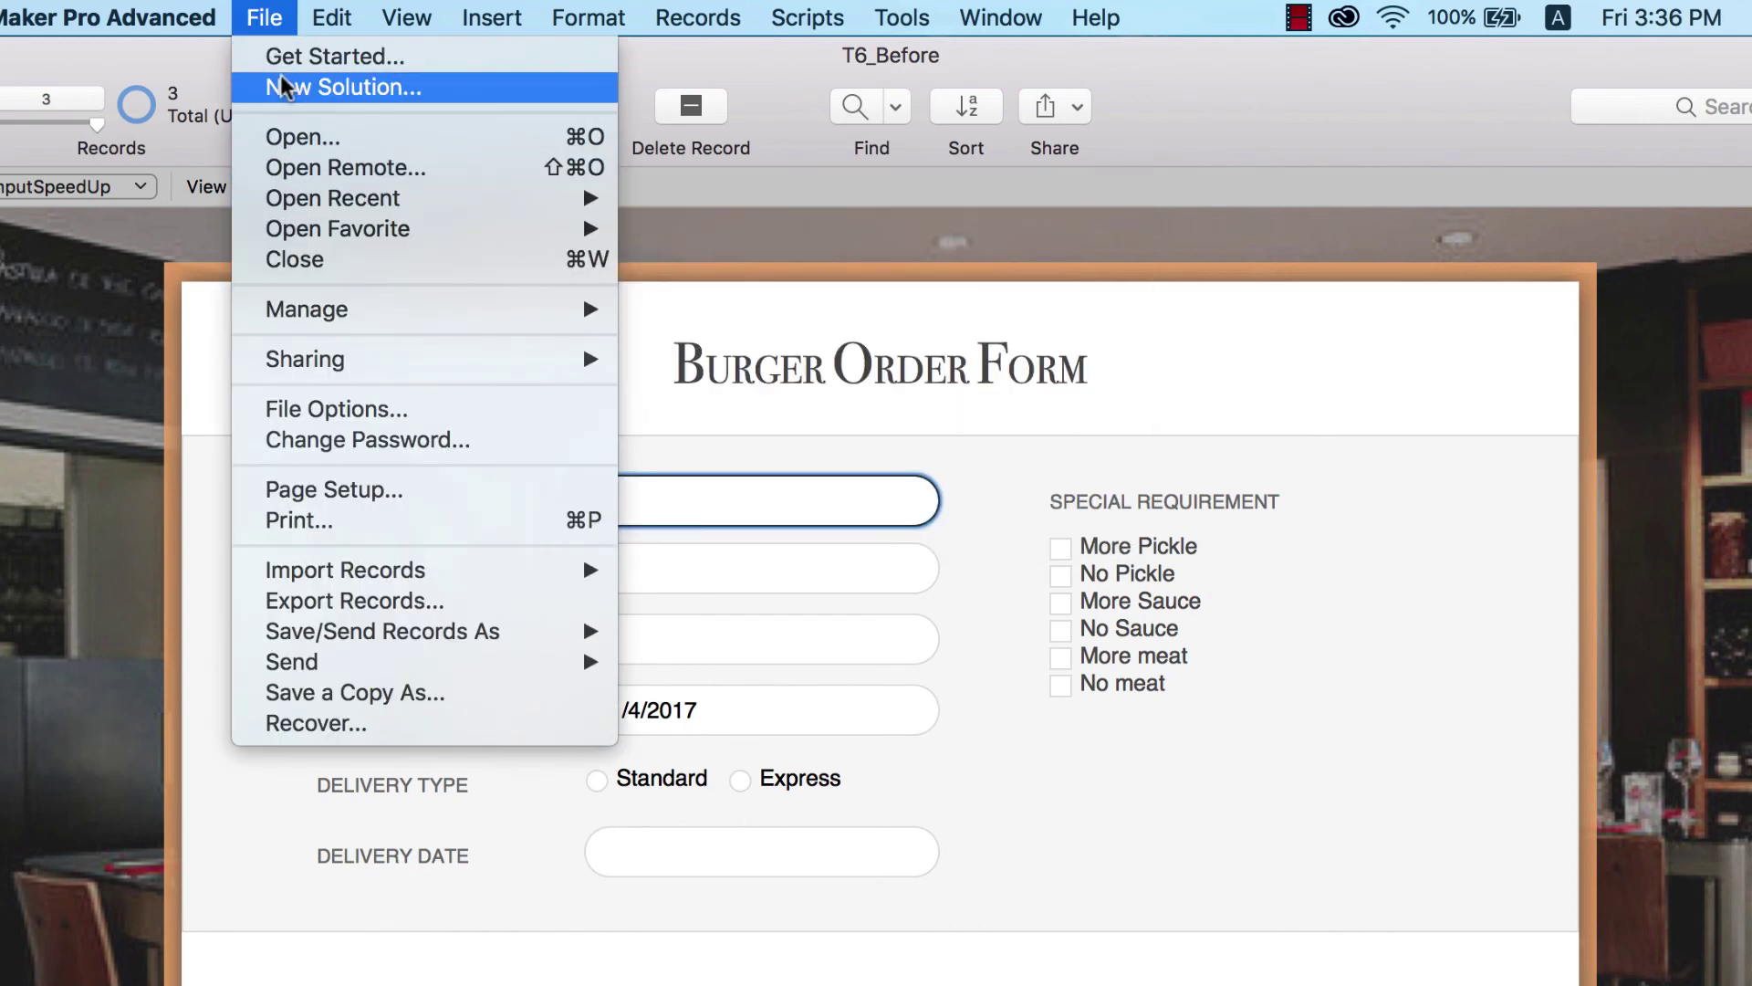
pyautogui.moveTo(278, 311)
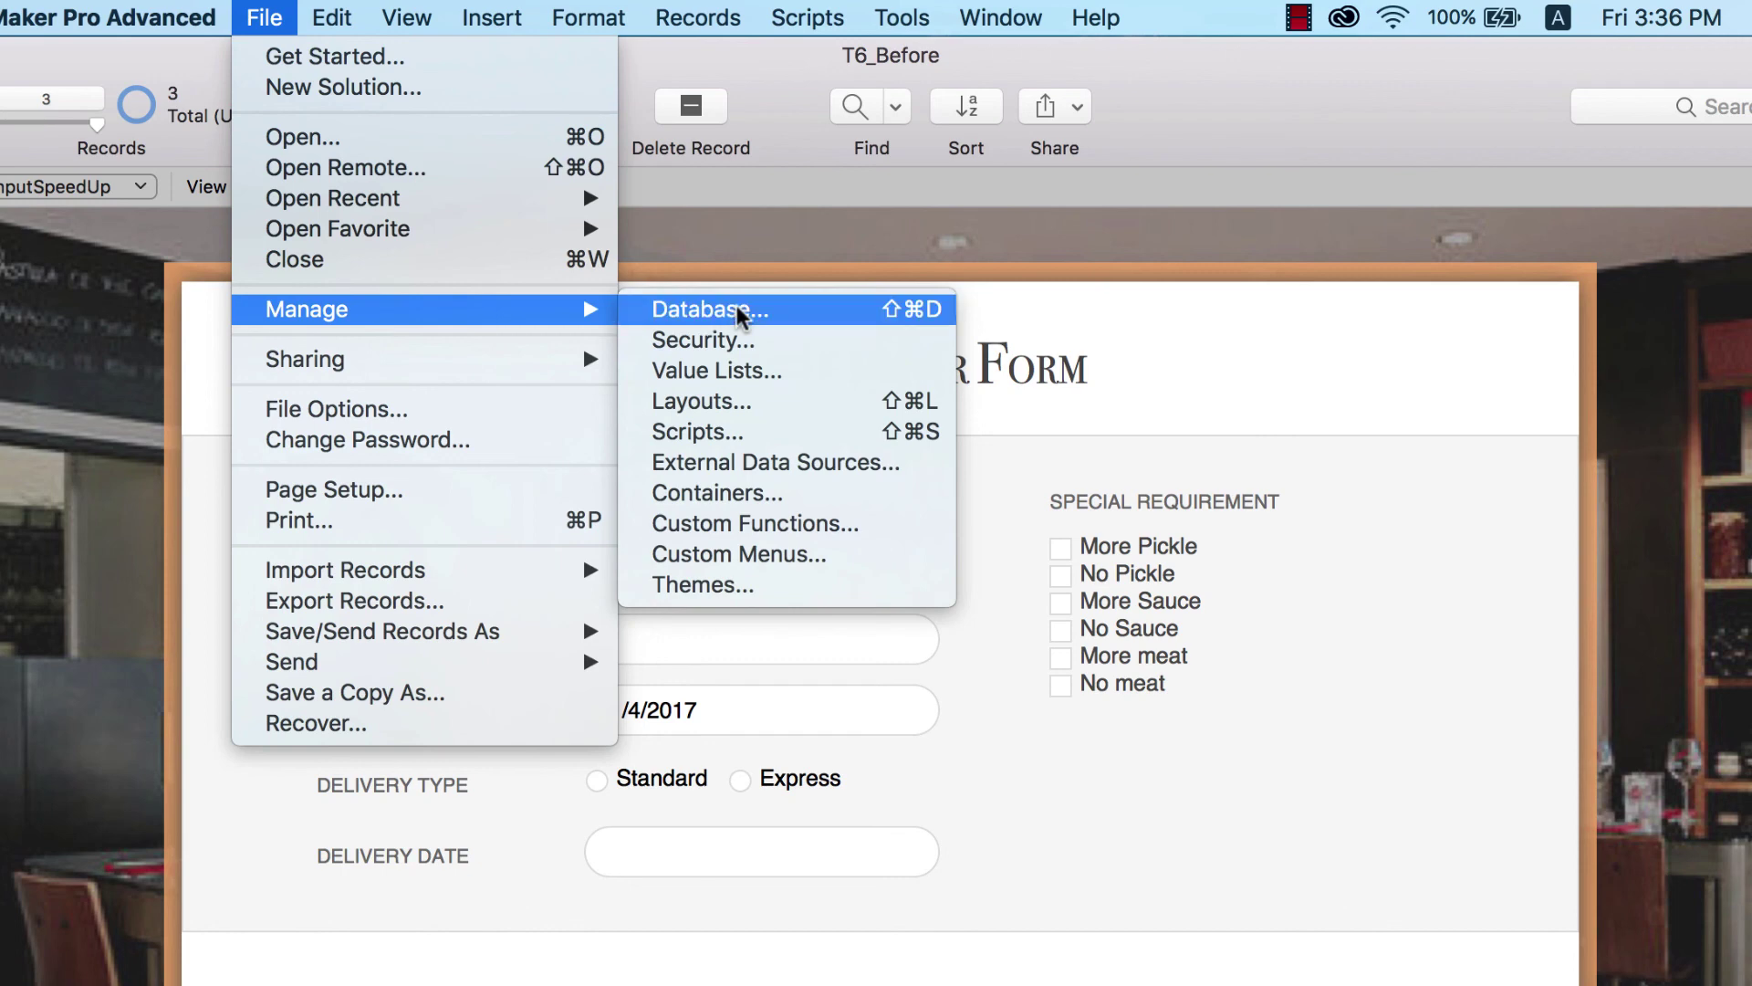
pyautogui.click(737, 309)
pyautogui.doubleClick(892, 454)
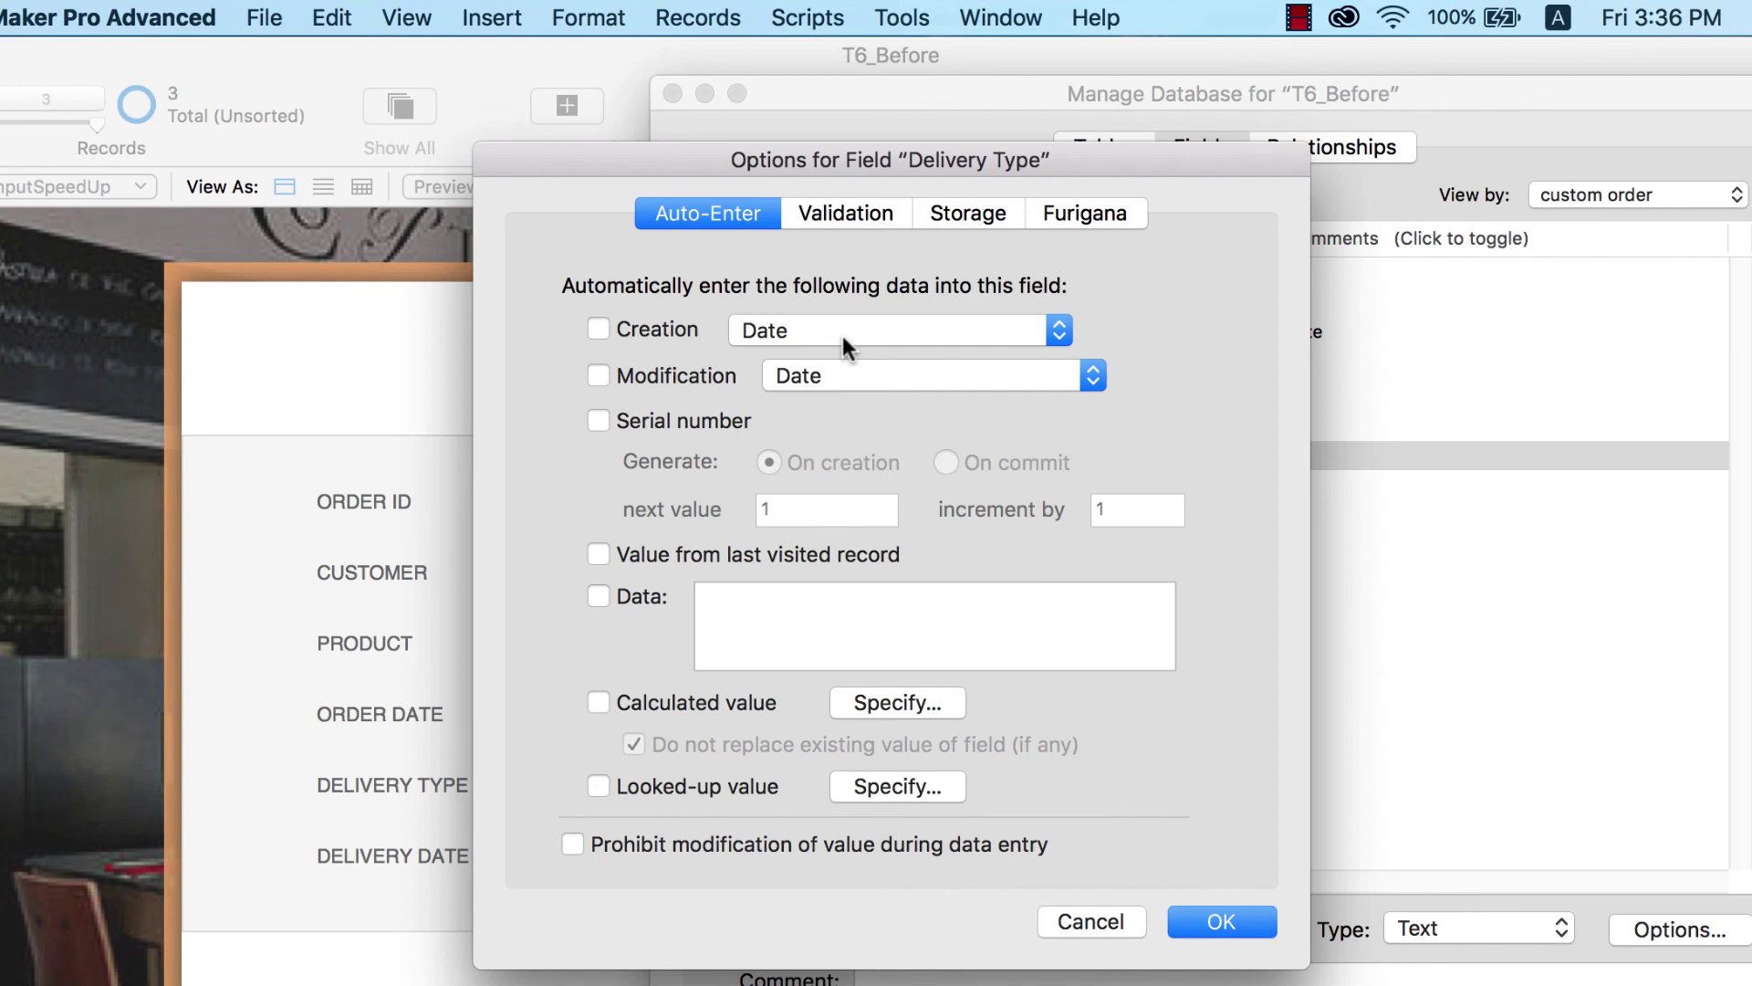
pyautogui.click(598, 597)
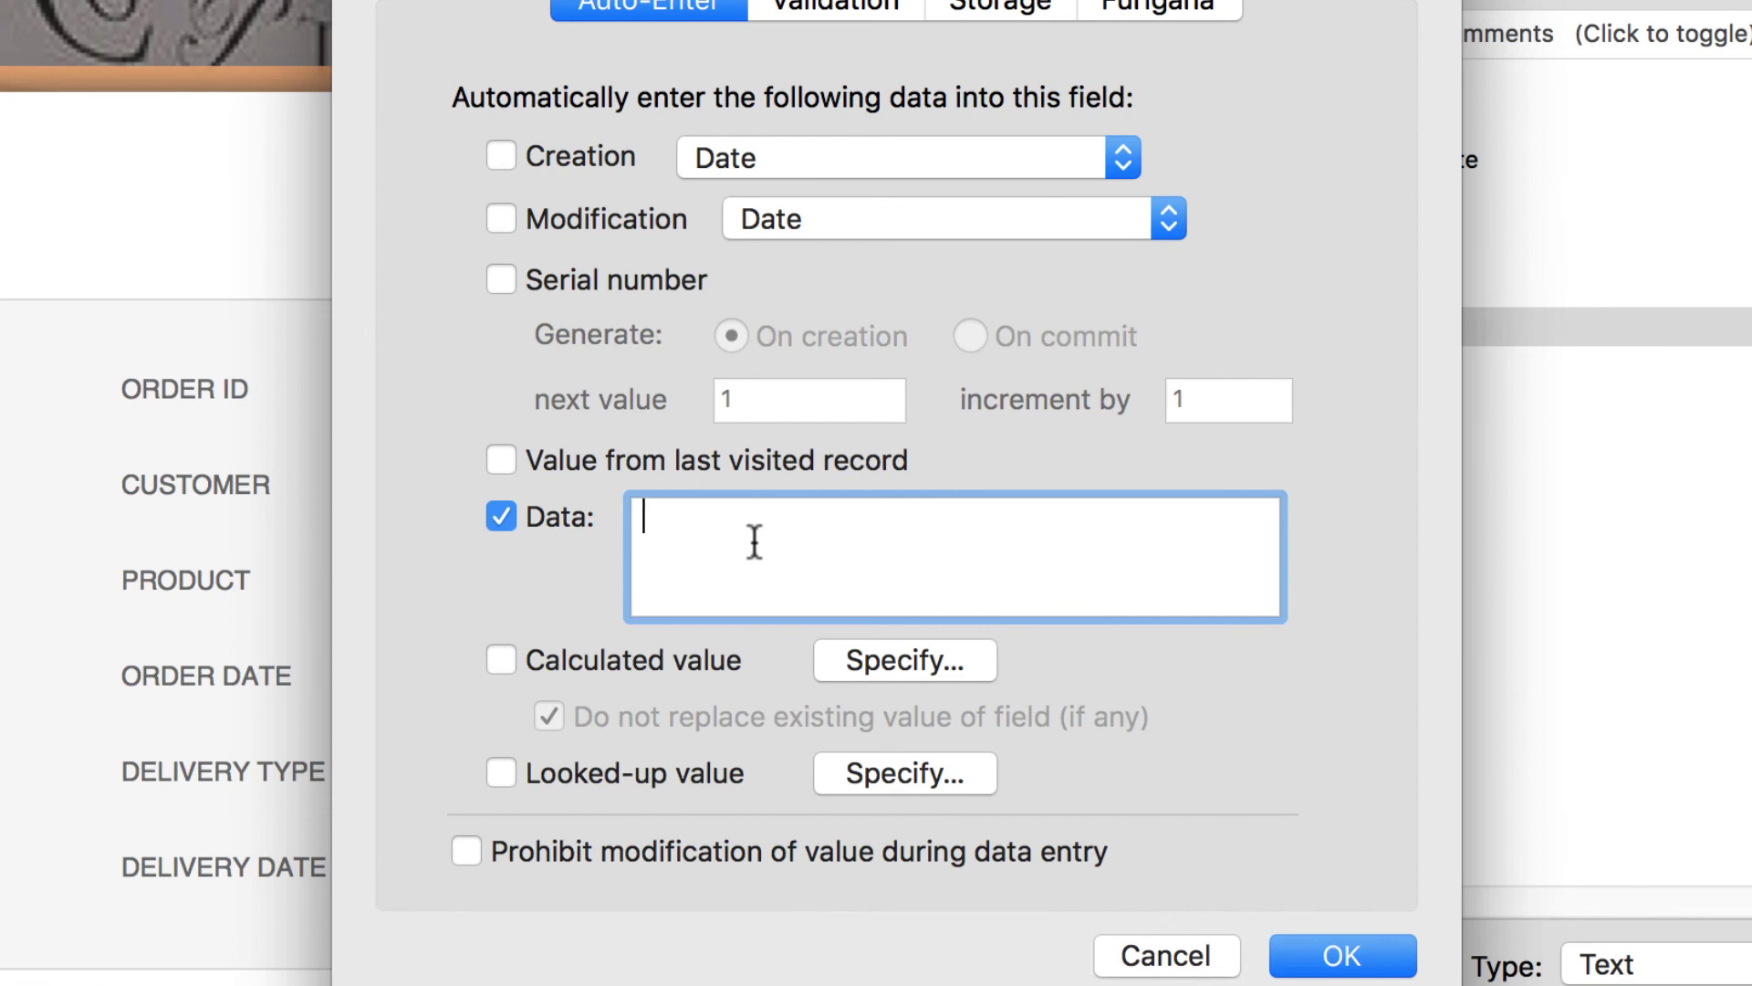
pyautogui.write('Standard')
pyautogui.click(1330, 958)
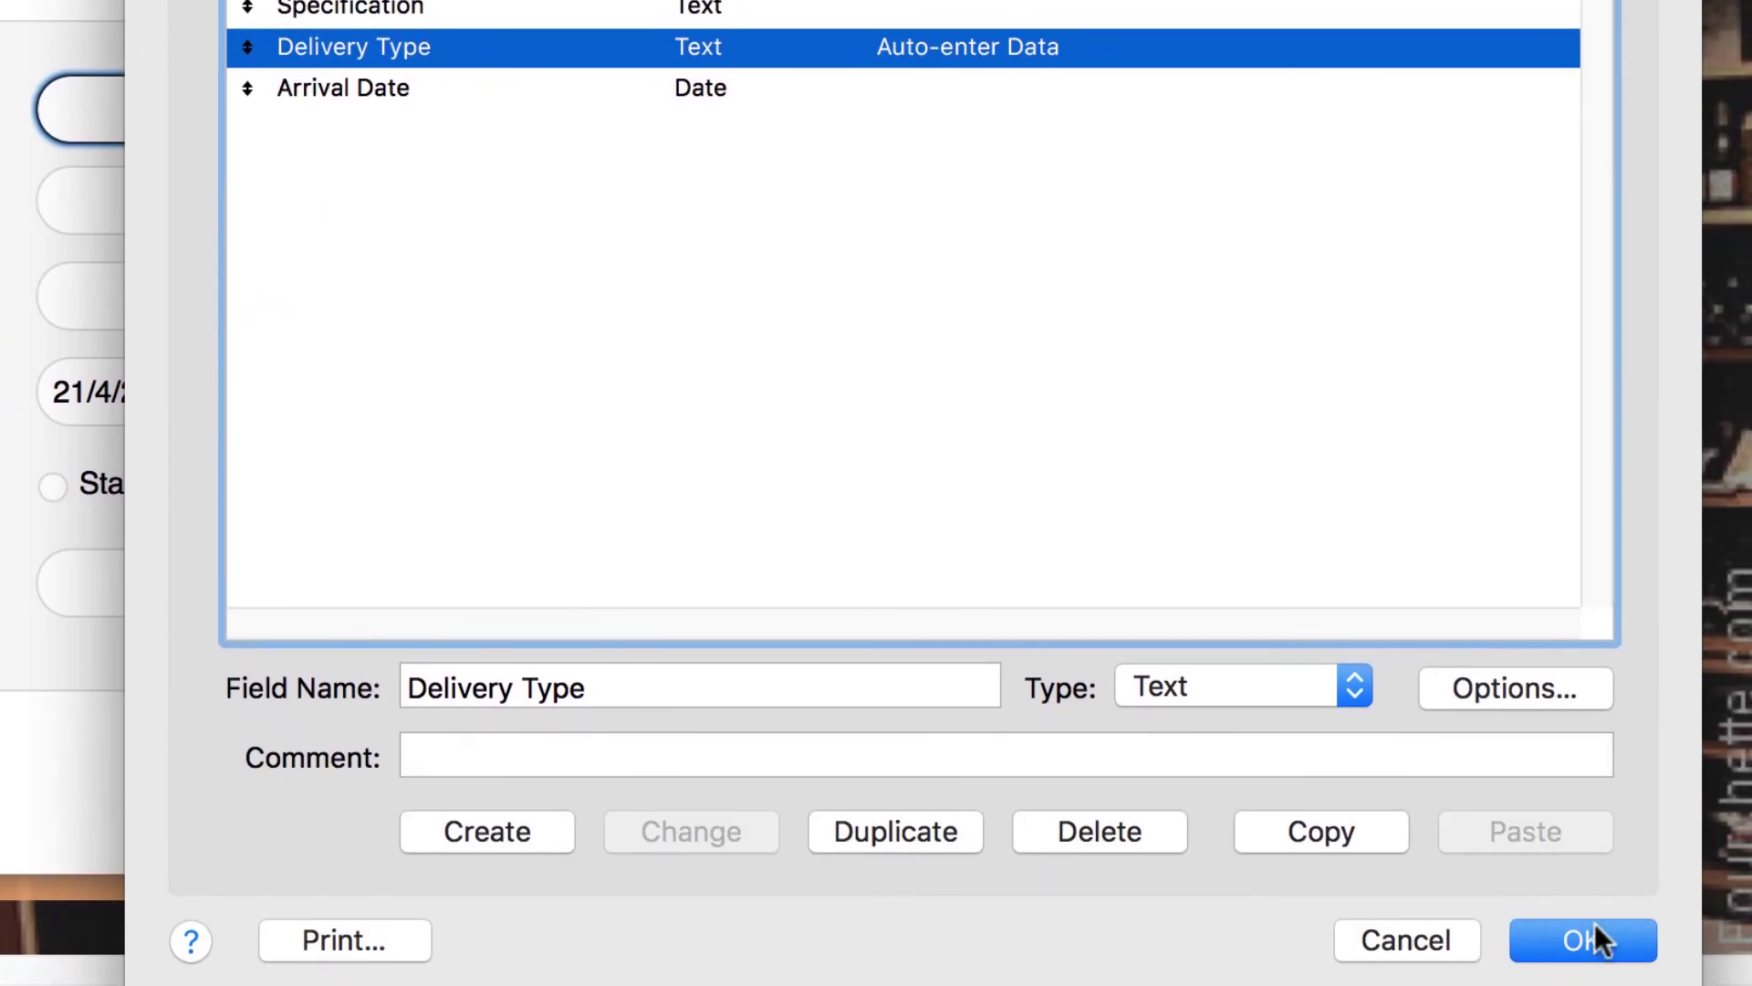
pyautogui.click(1595, 938)
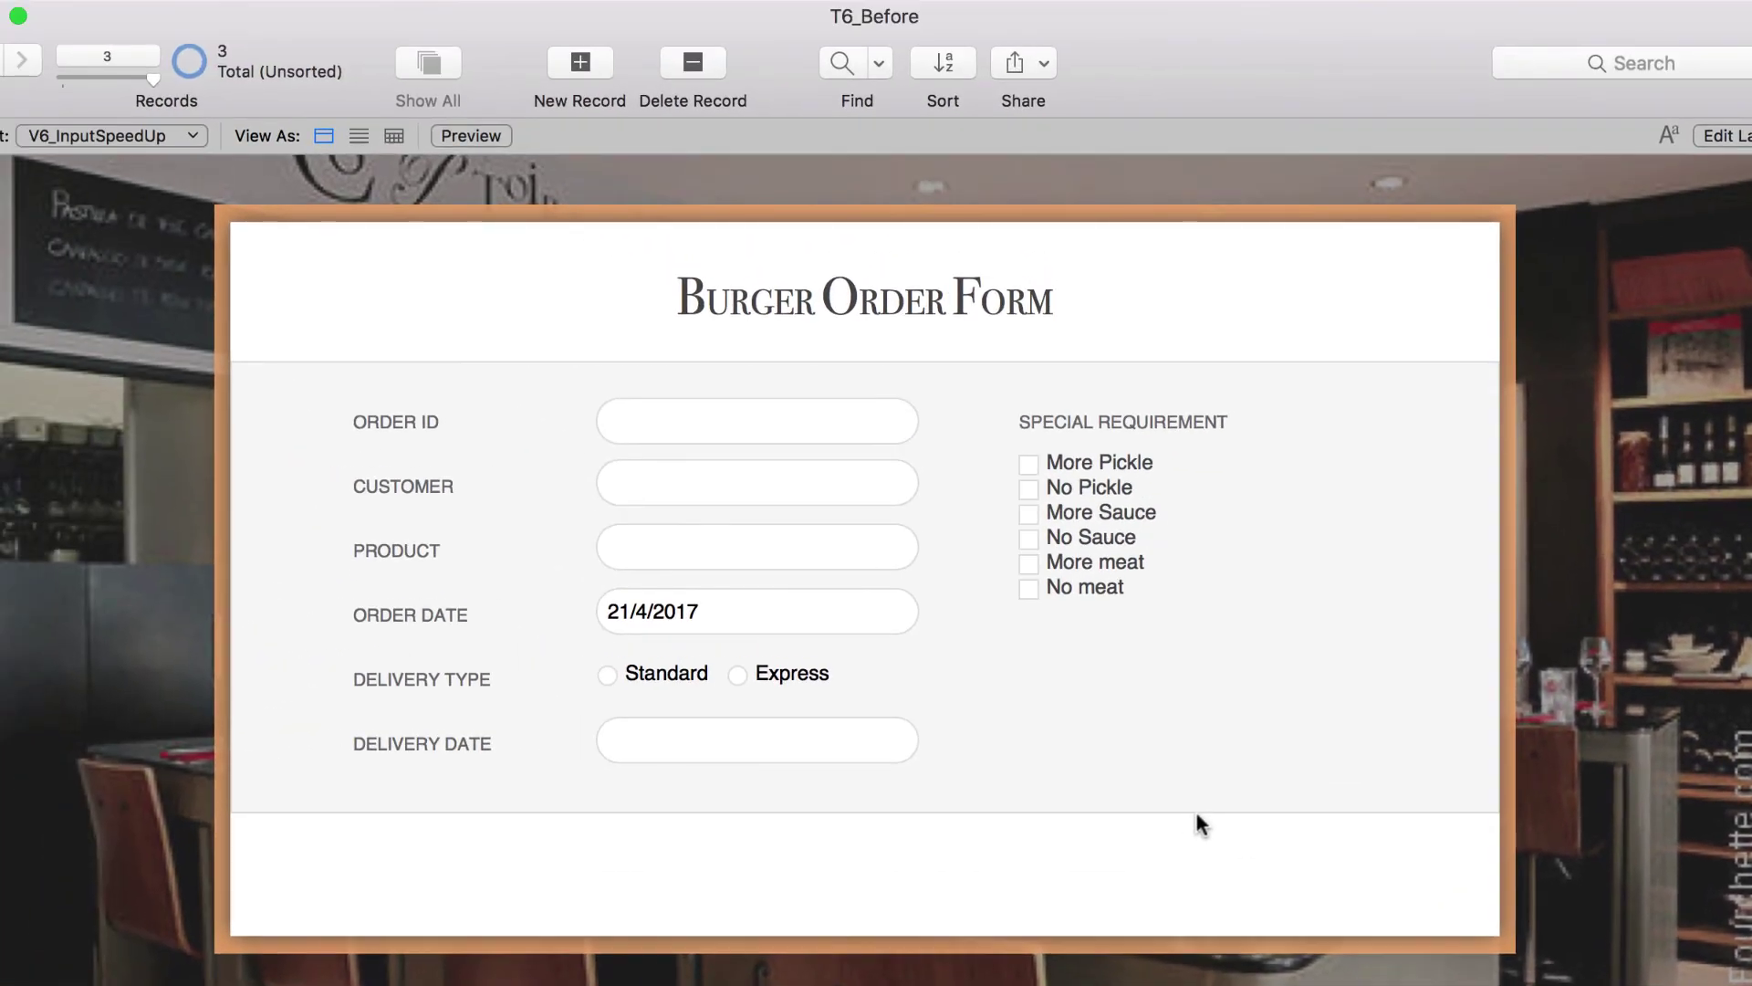
# - Add a fourth record and enter BG00001 as its Order ID
pyautogui.click(595, 64)
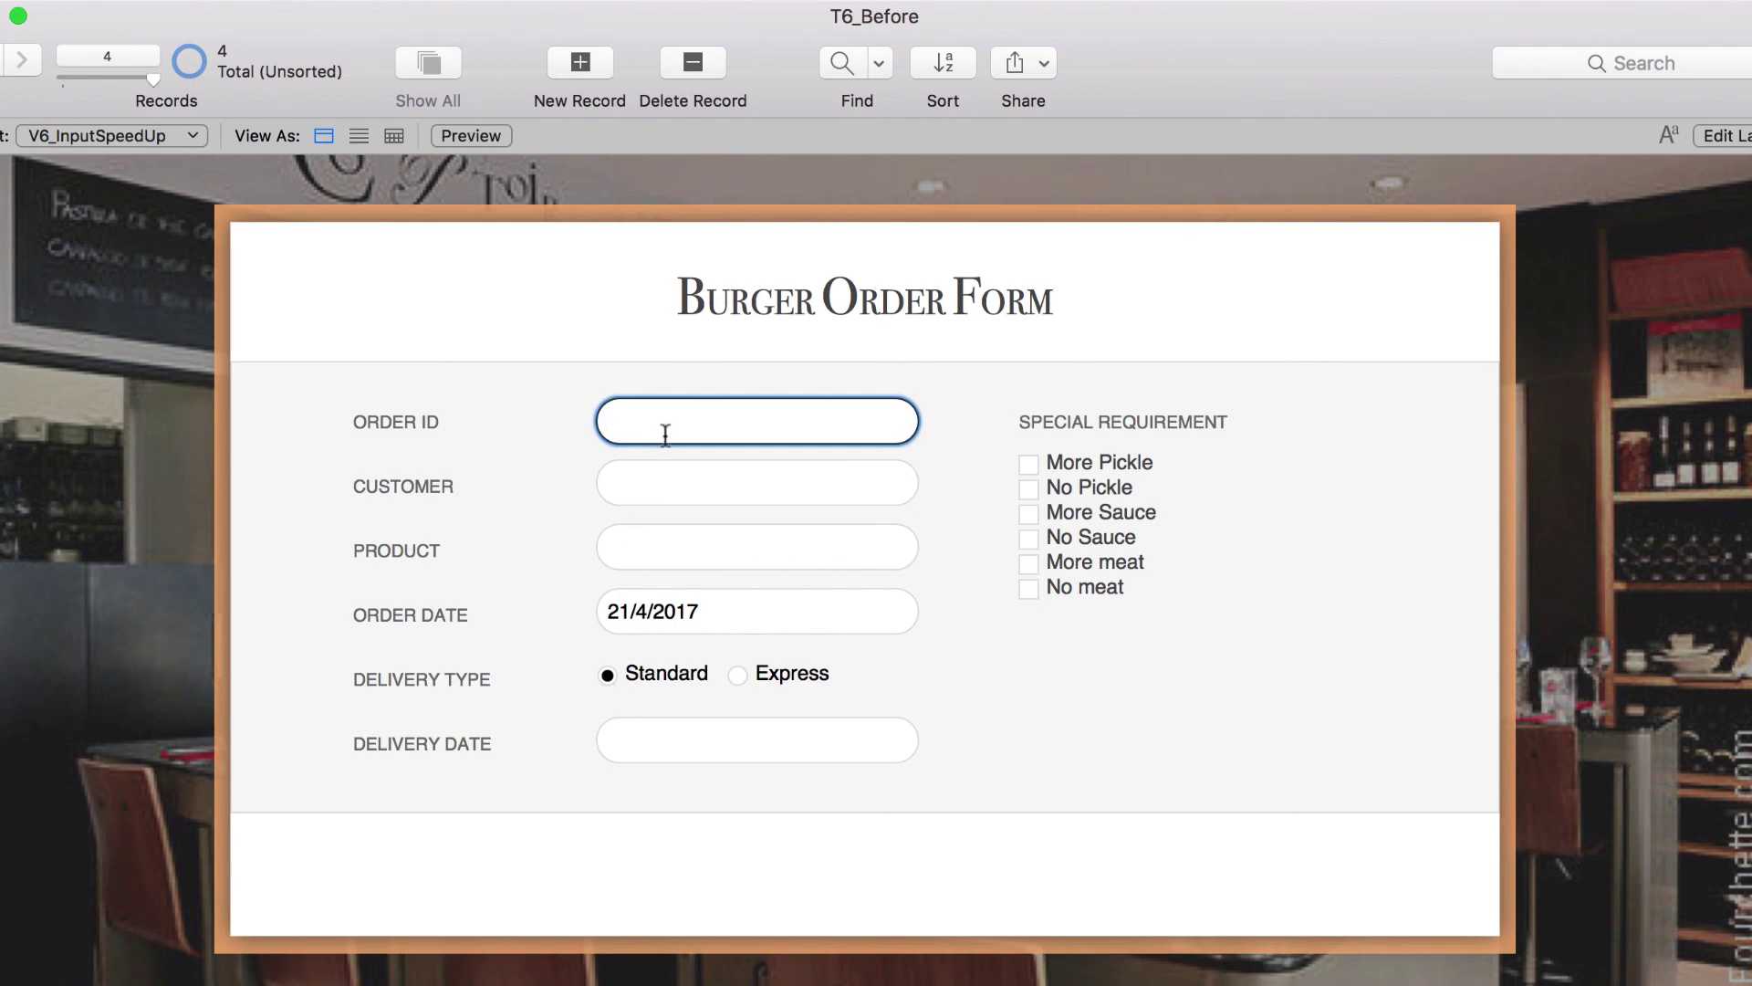
pyautogui.write('00001')
pyautogui.press('Left')
pyautogui.press('Left')
pyautogui.press('Left')
pyautogui.press('Left')
pyautogui.press('Left')
pyautogui.write('BG')
pyautogui.click(689, 390)
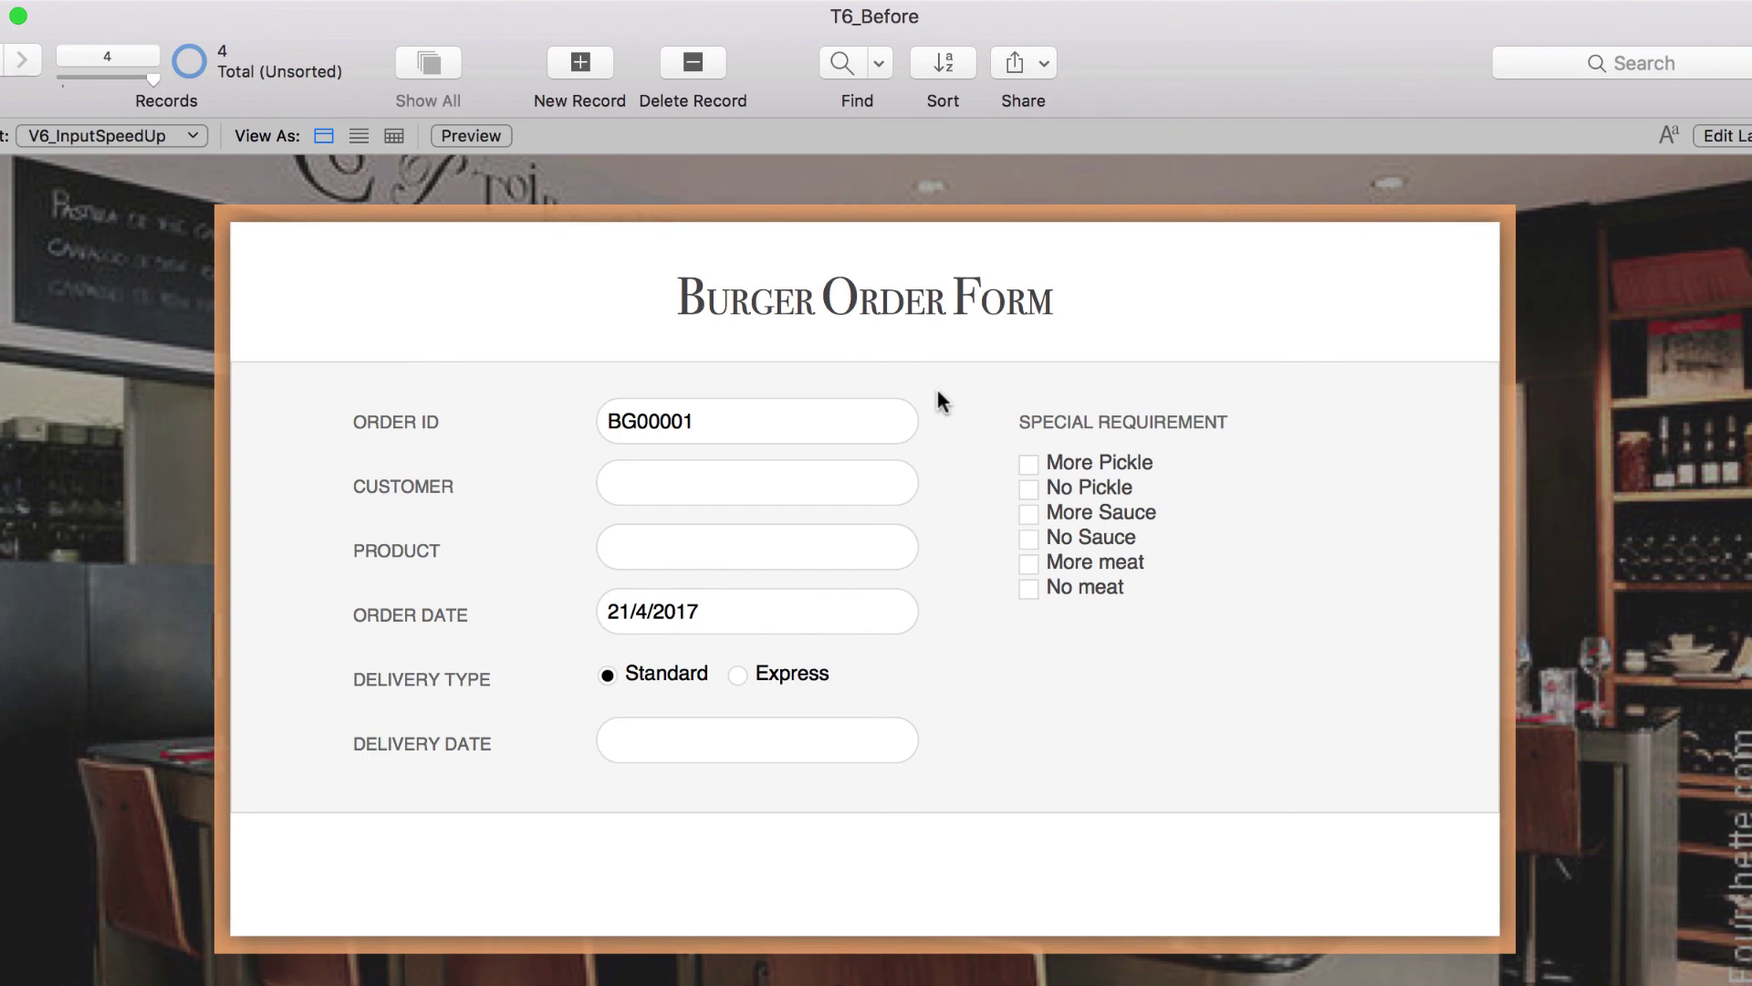
# - Set Order ID to auto-enter a serial number with next value prefixed BG000, incrementing by 1
pyautogui.click(322, 3)
pyautogui.moveTo(365, 246)
pyautogui.click(676, 258)
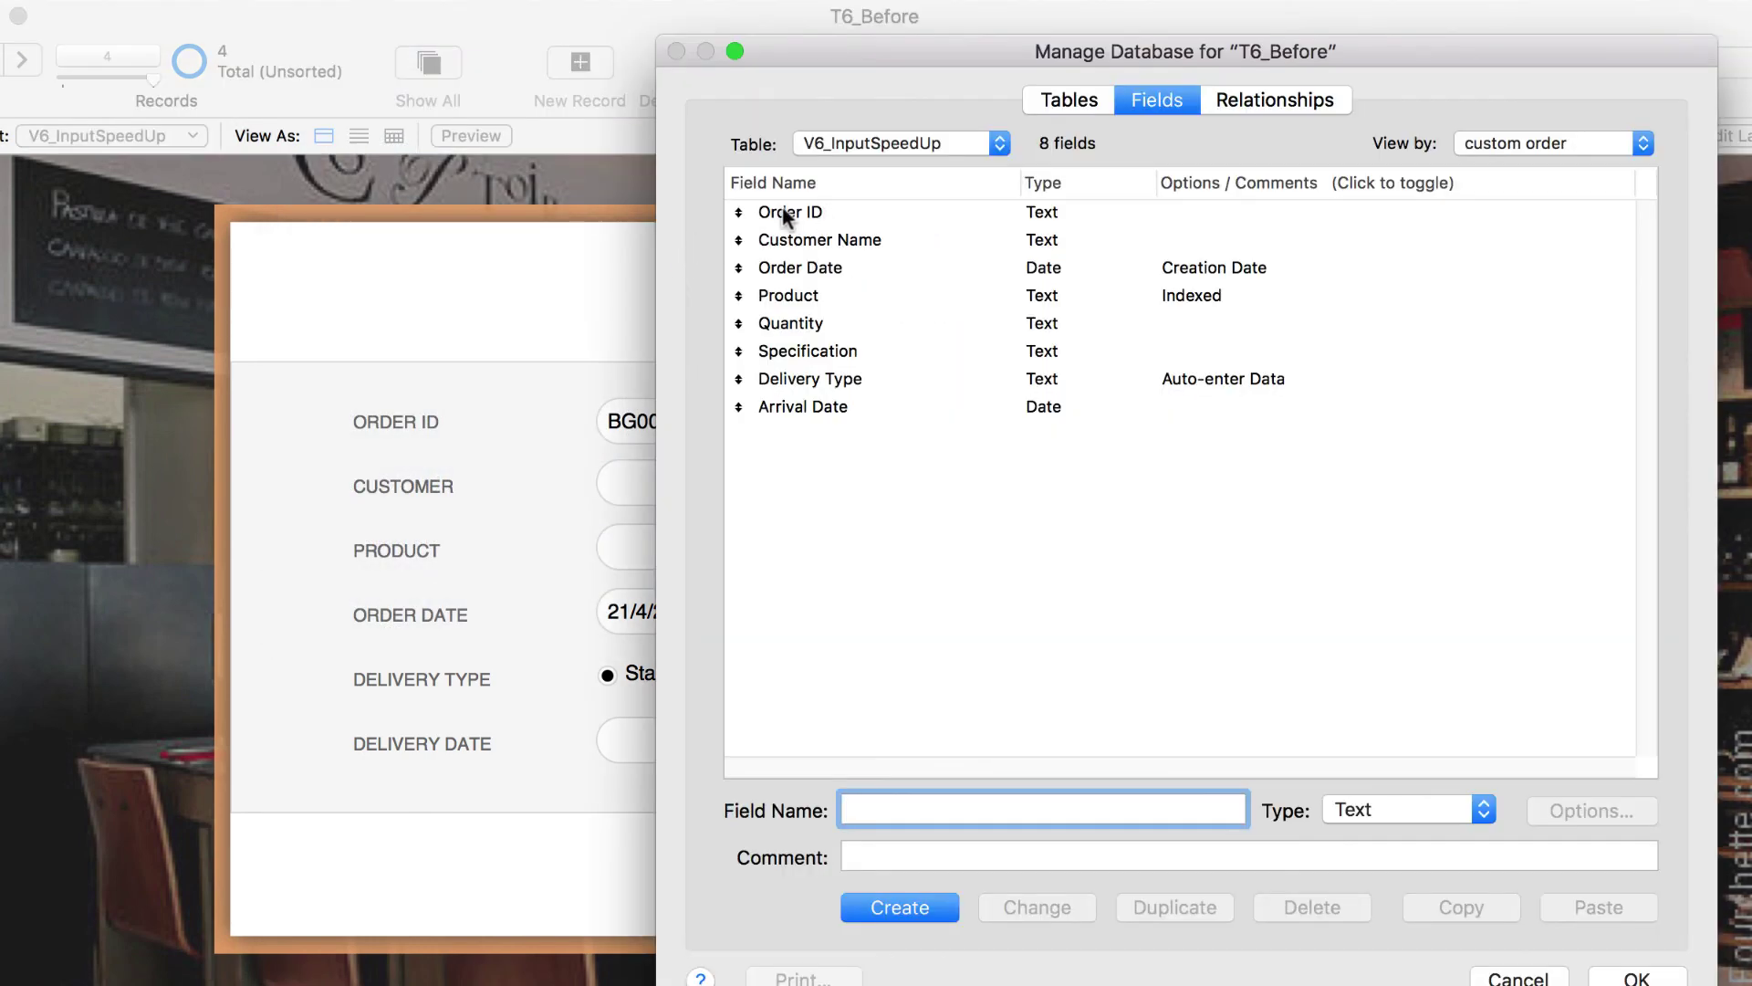
pyautogui.click(771, 213)
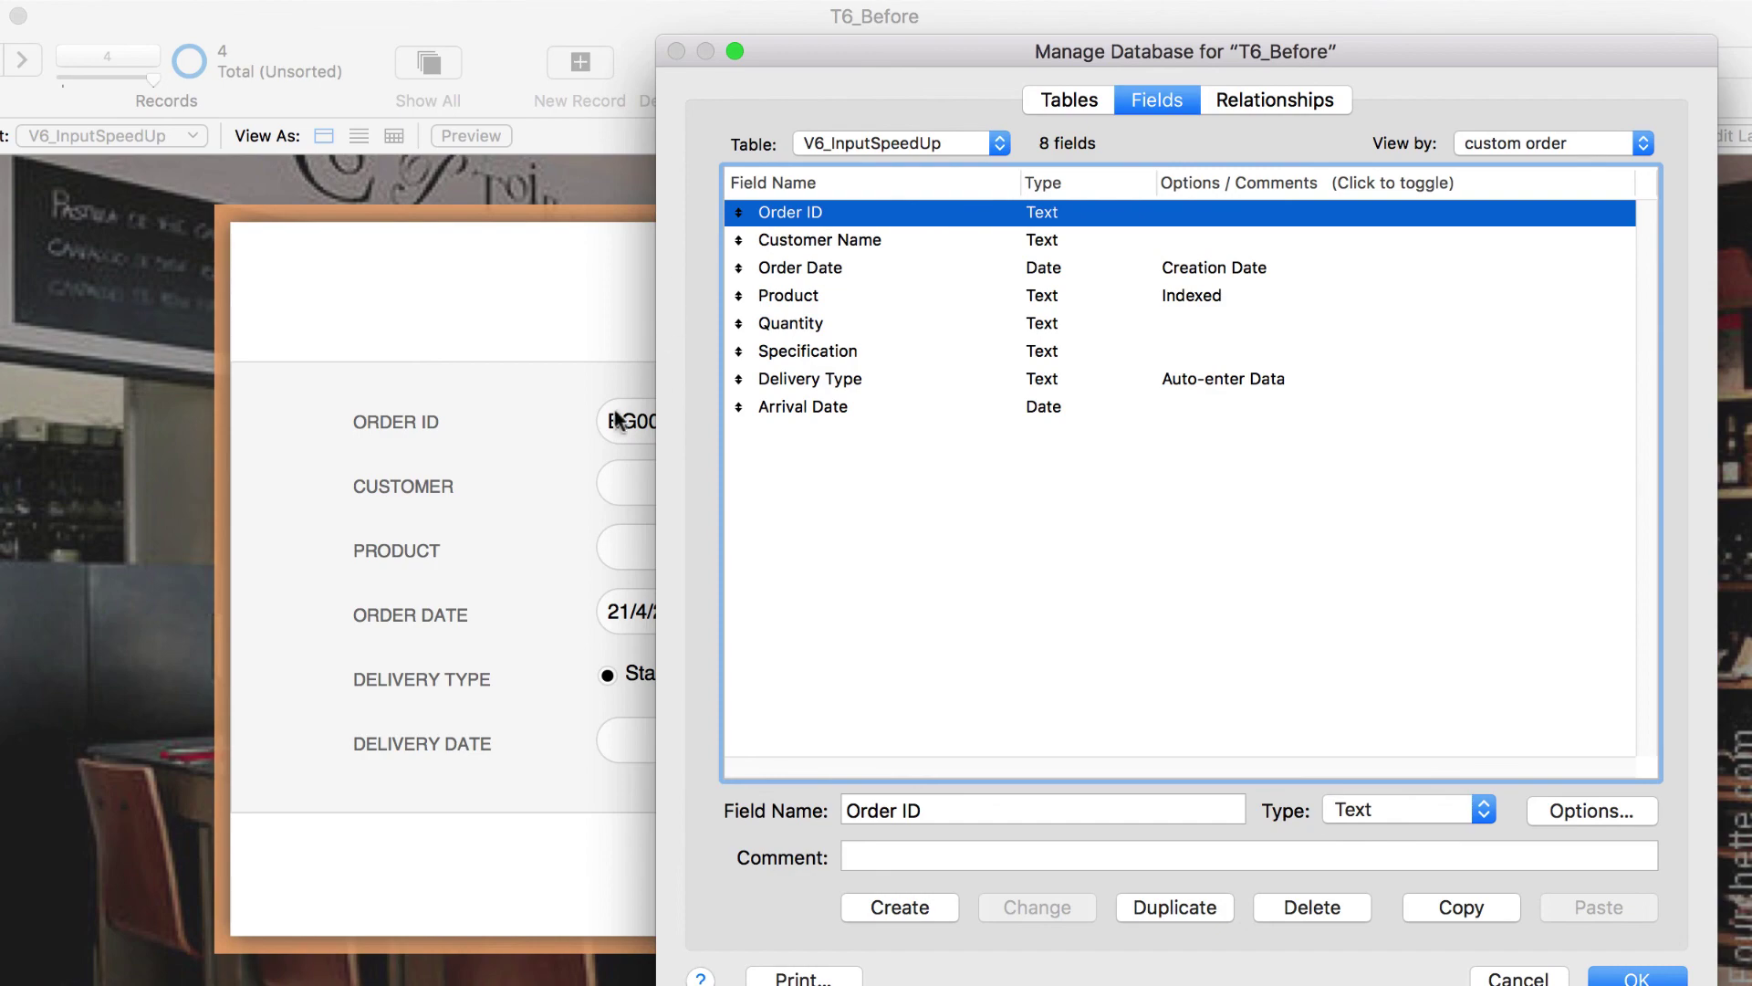
pyautogui.doubleClick(858, 206)
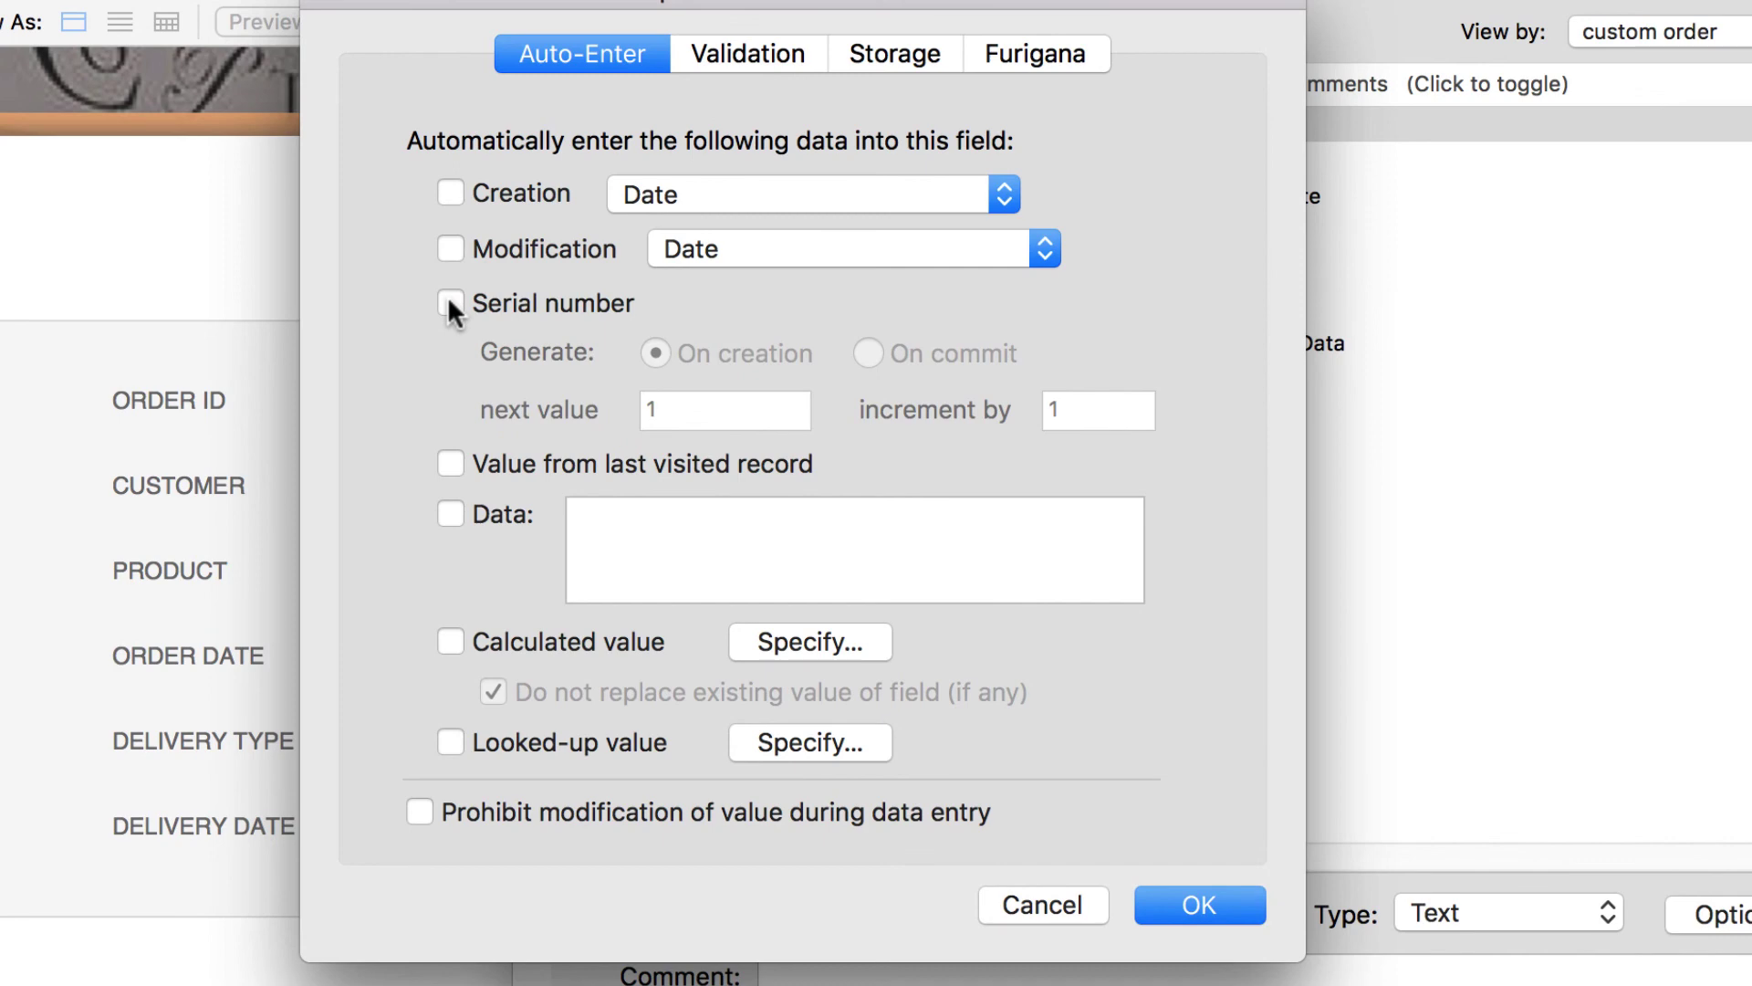
pyautogui.click(448, 301)
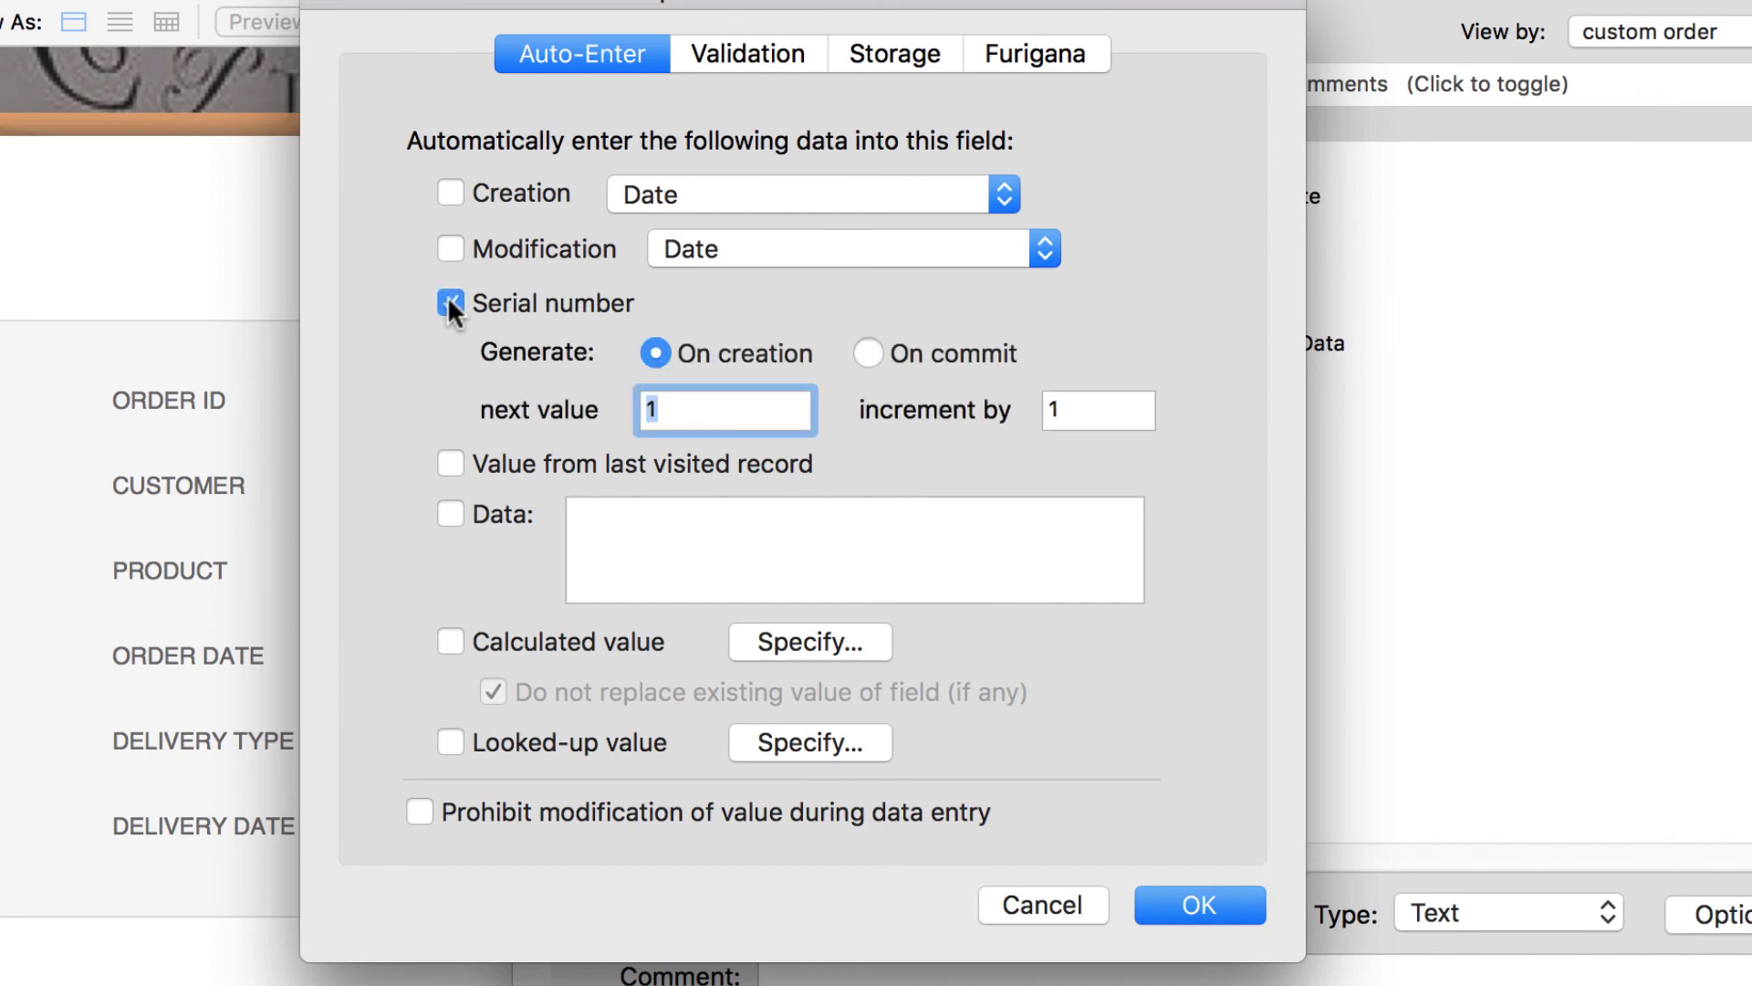
pyautogui.click(695, 407)
pyautogui.write('BG000')
pyautogui.click(1214, 913)
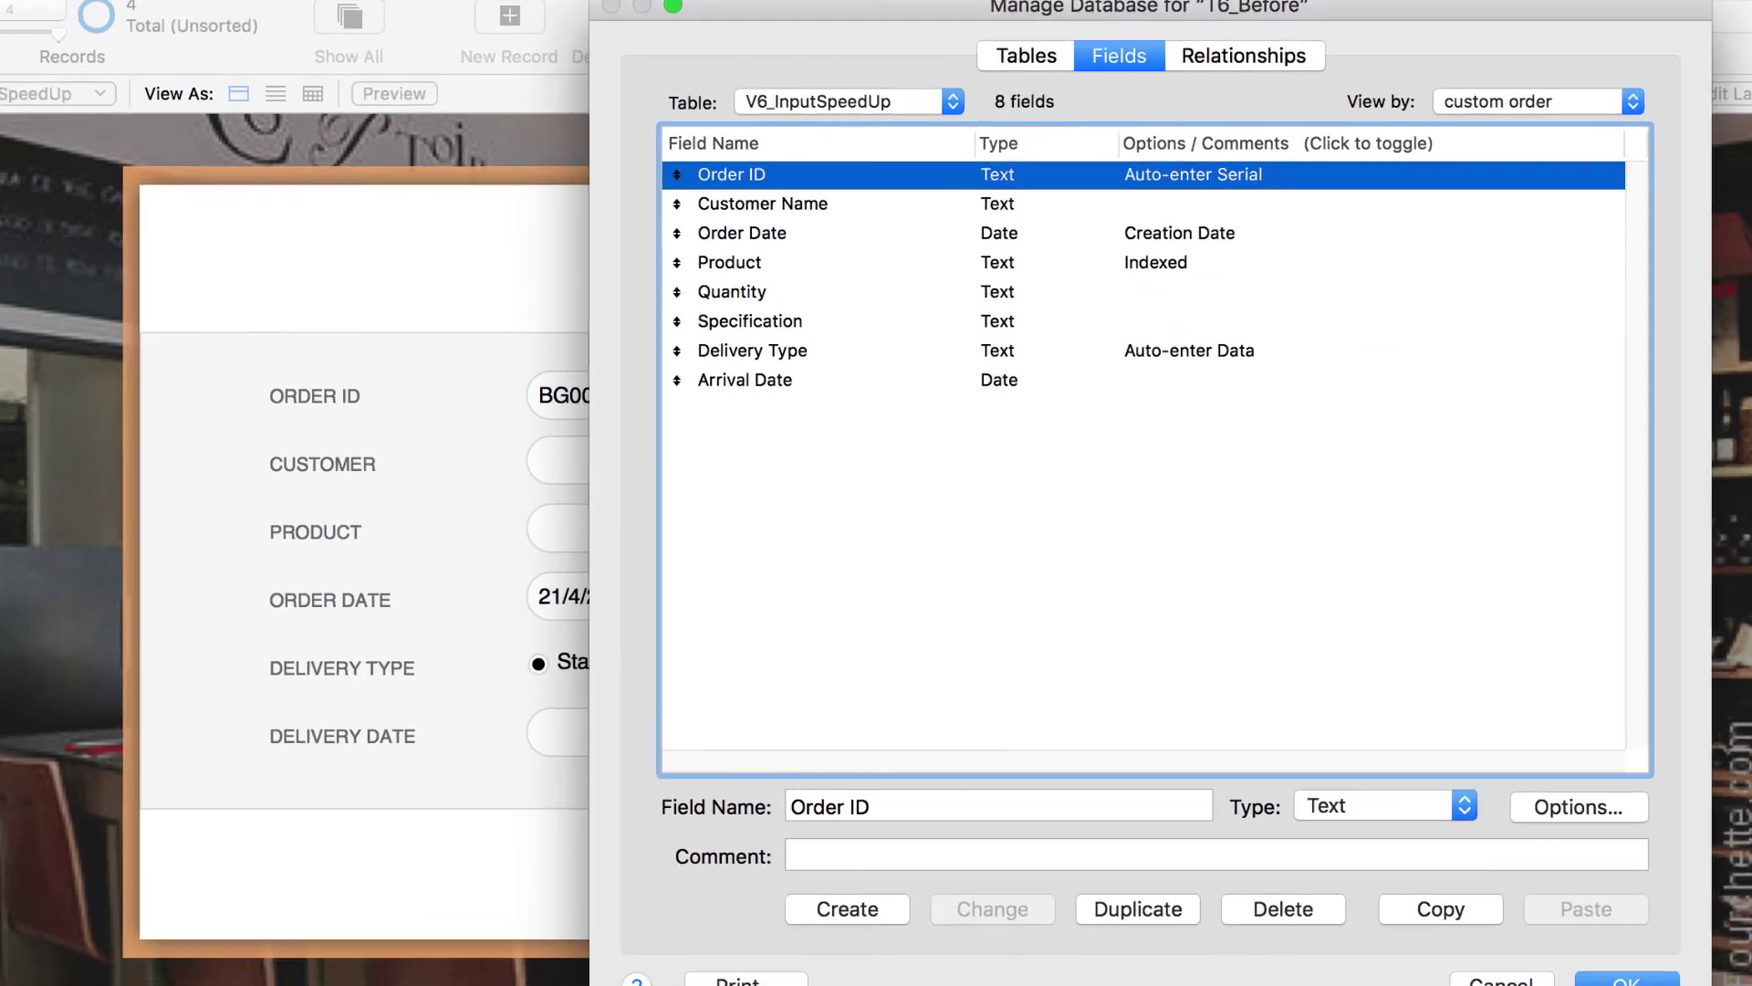
pyautogui.click(1633, 973)
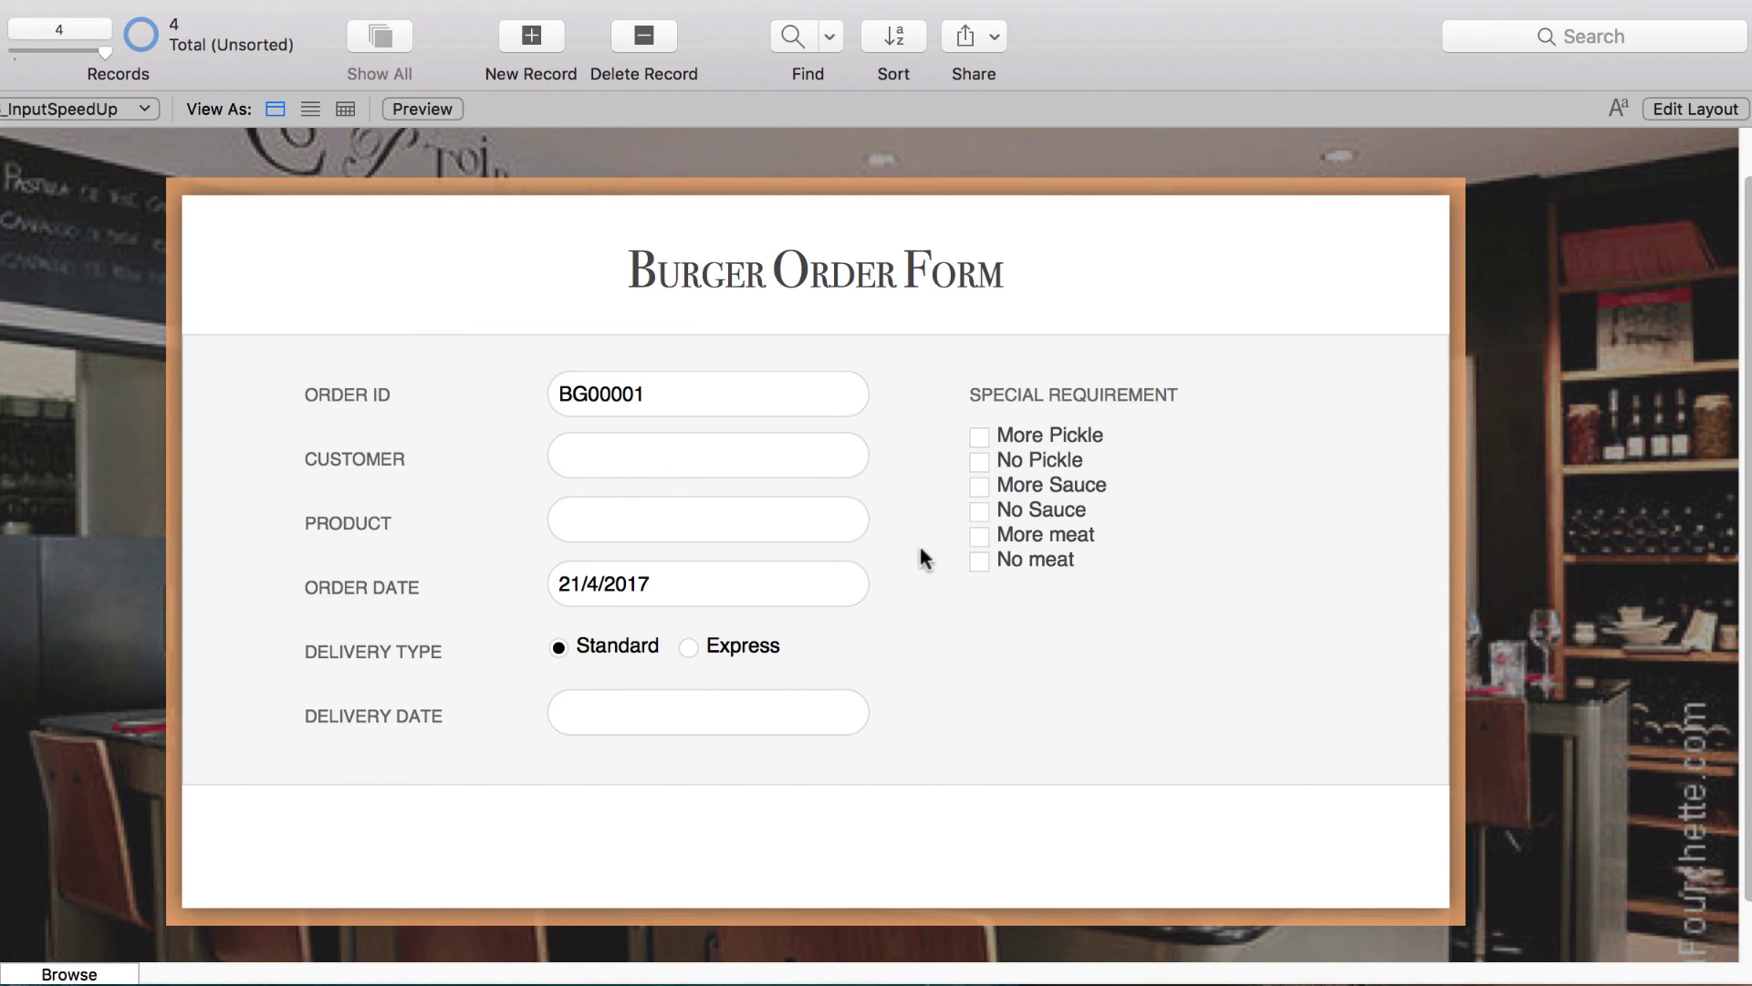
# - Add five new records, auto-numbered BG0001 through BG0005, and commit them
pyautogui.click(533, 37)
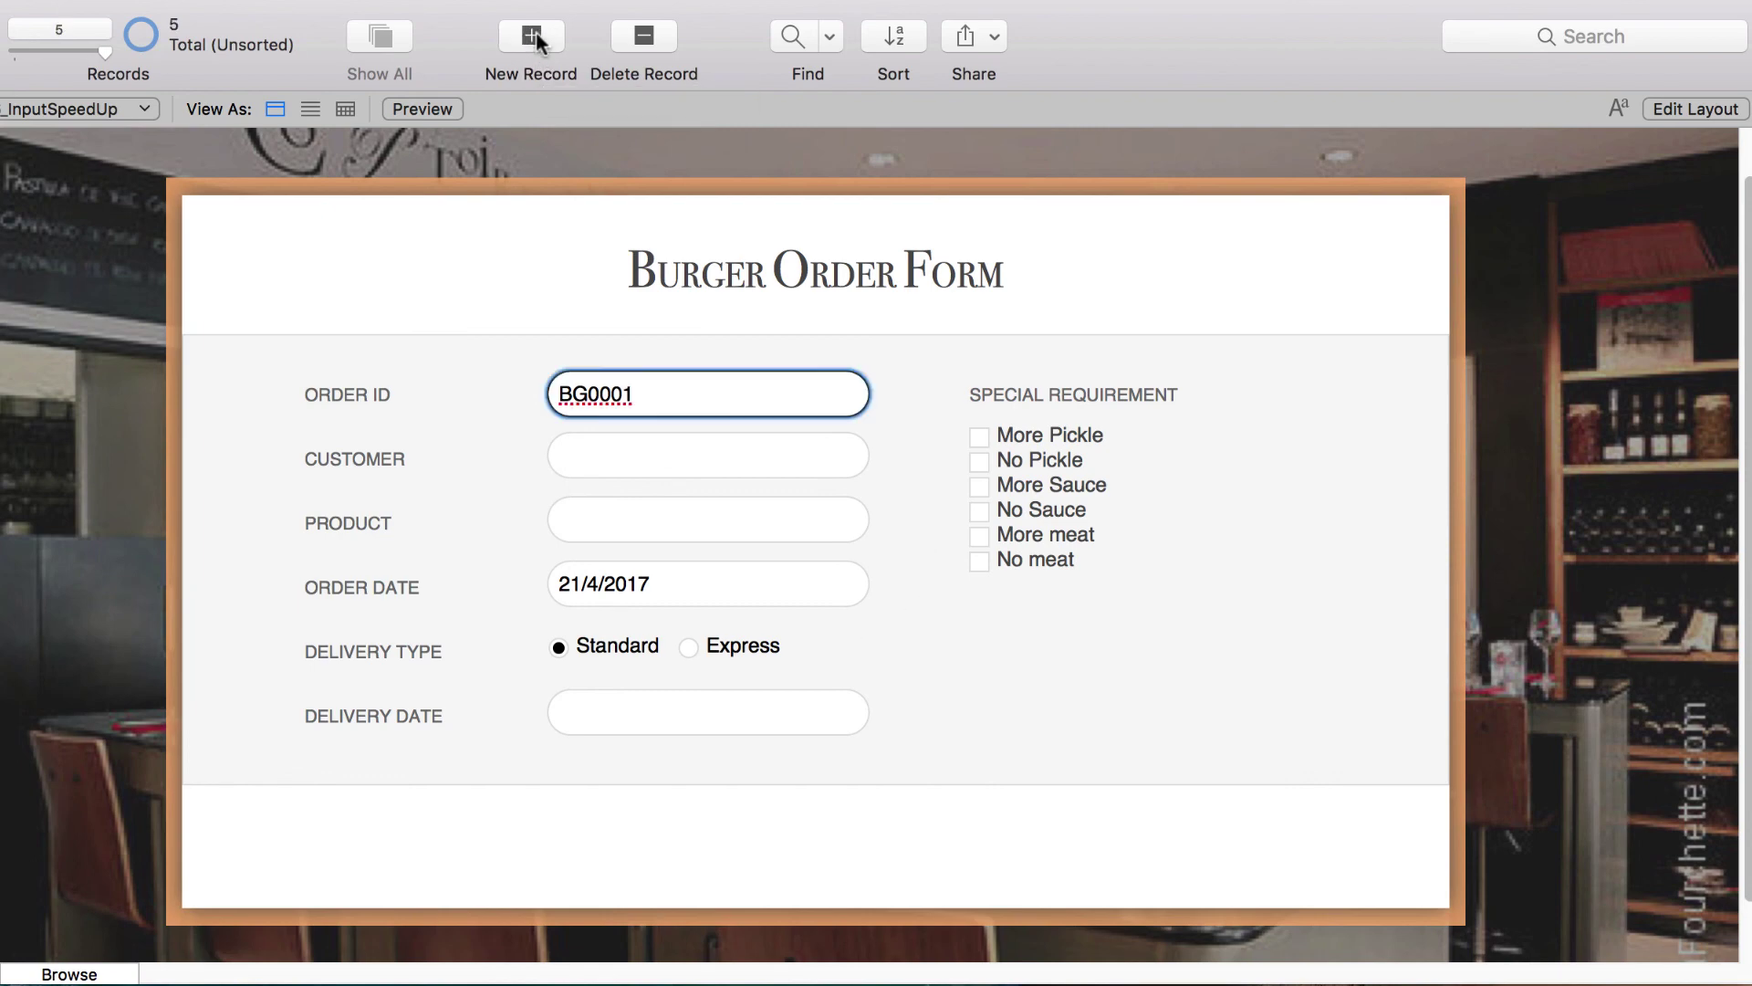
pyautogui.click(533, 36)
pyautogui.click(533, 37)
pyautogui.click(534, 38)
pyautogui.click(536, 41)
pyautogui.click(917, 389)
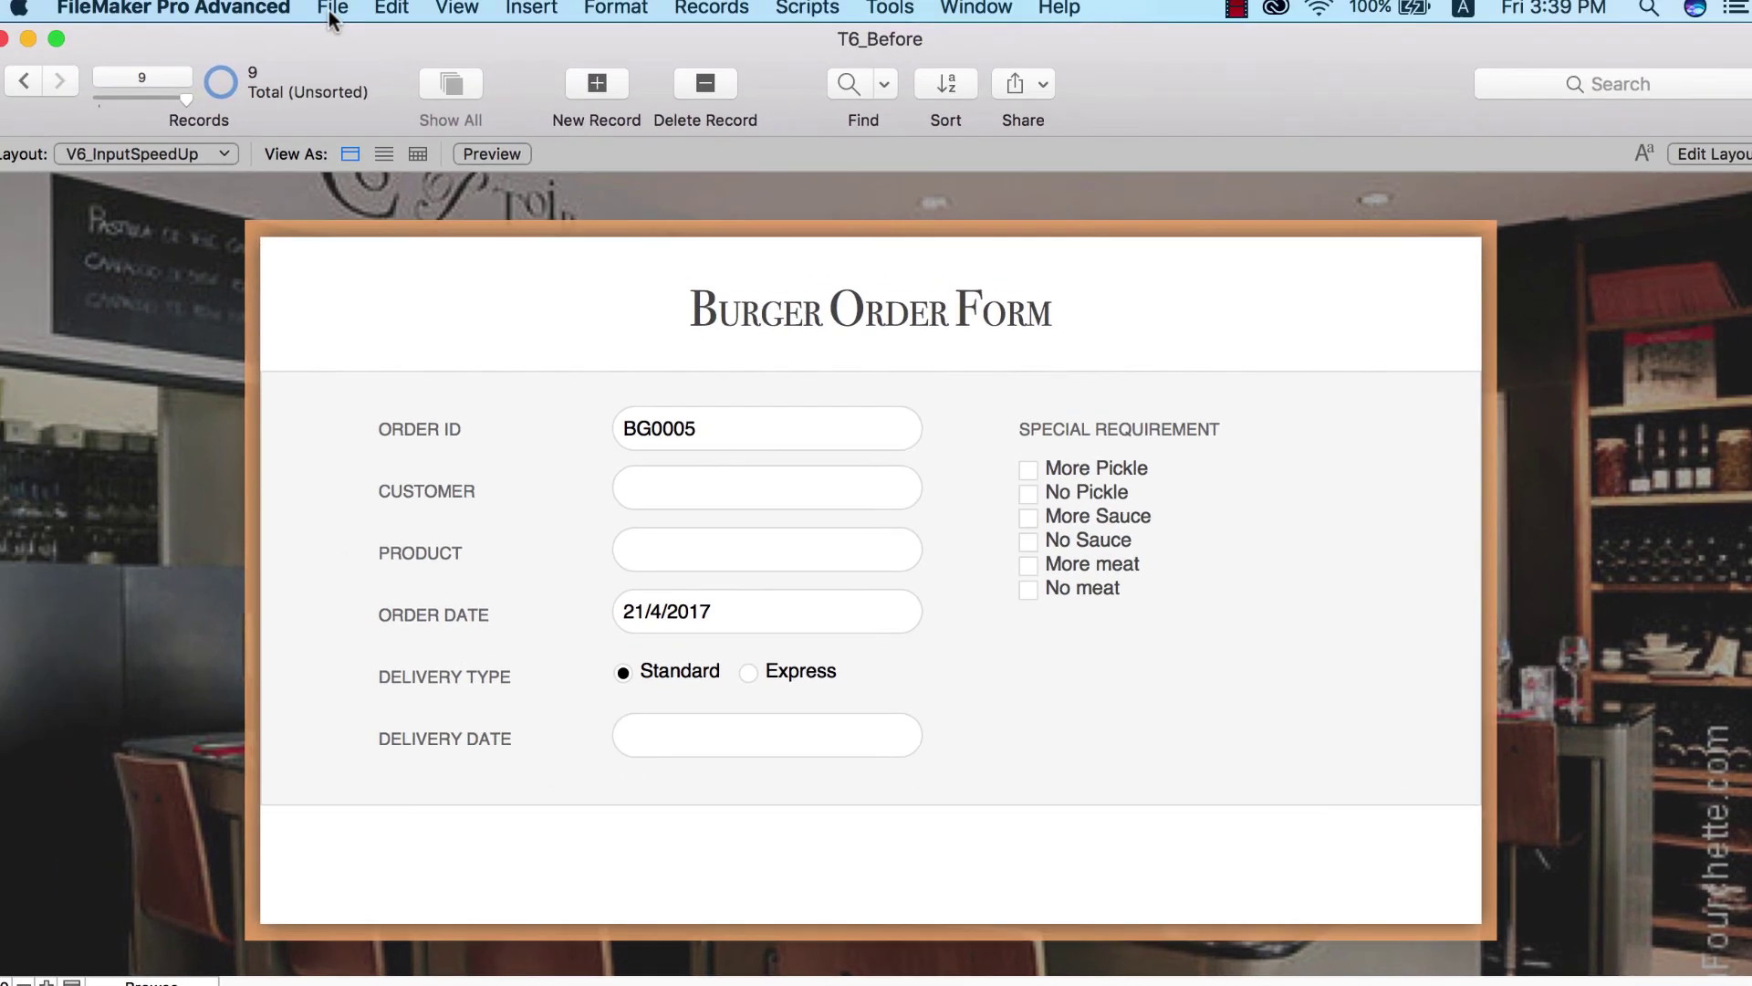
pyautogui.click(339, 13)
# - Switch Arrival Date's auto-enter to a calculated value, clearing the existing formula
pyautogui.moveTo(407, 274)
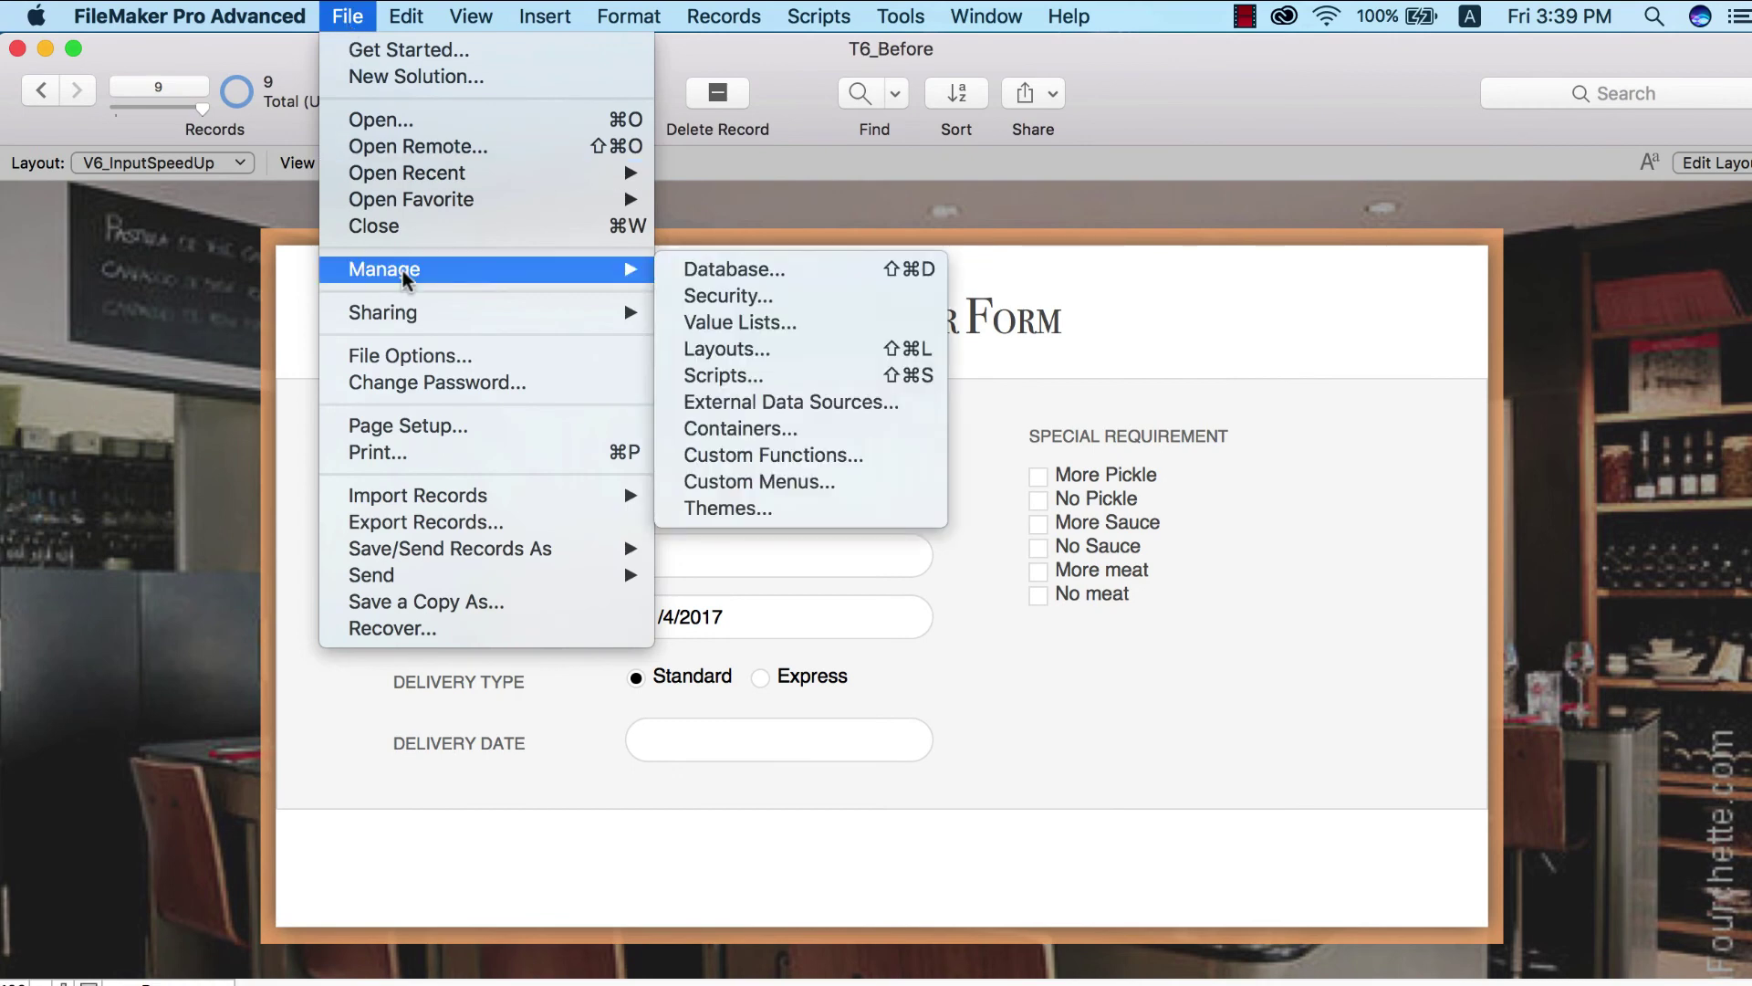
pyautogui.click(698, 264)
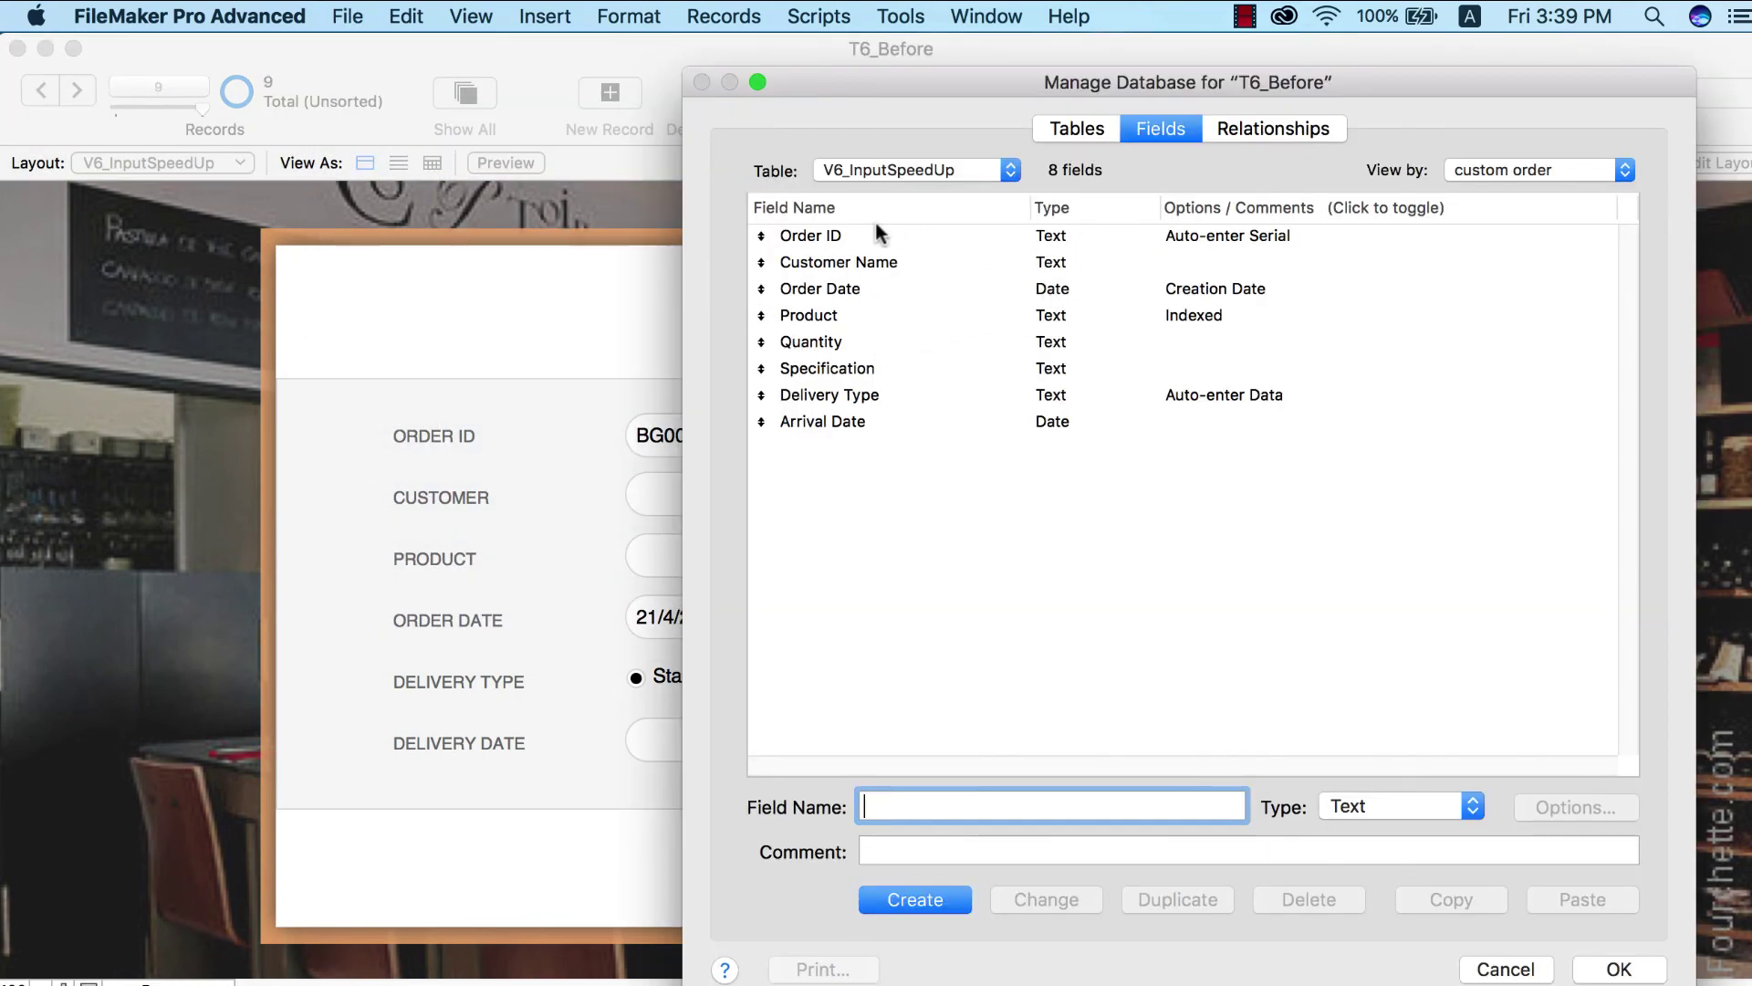
pyautogui.click(829, 424)
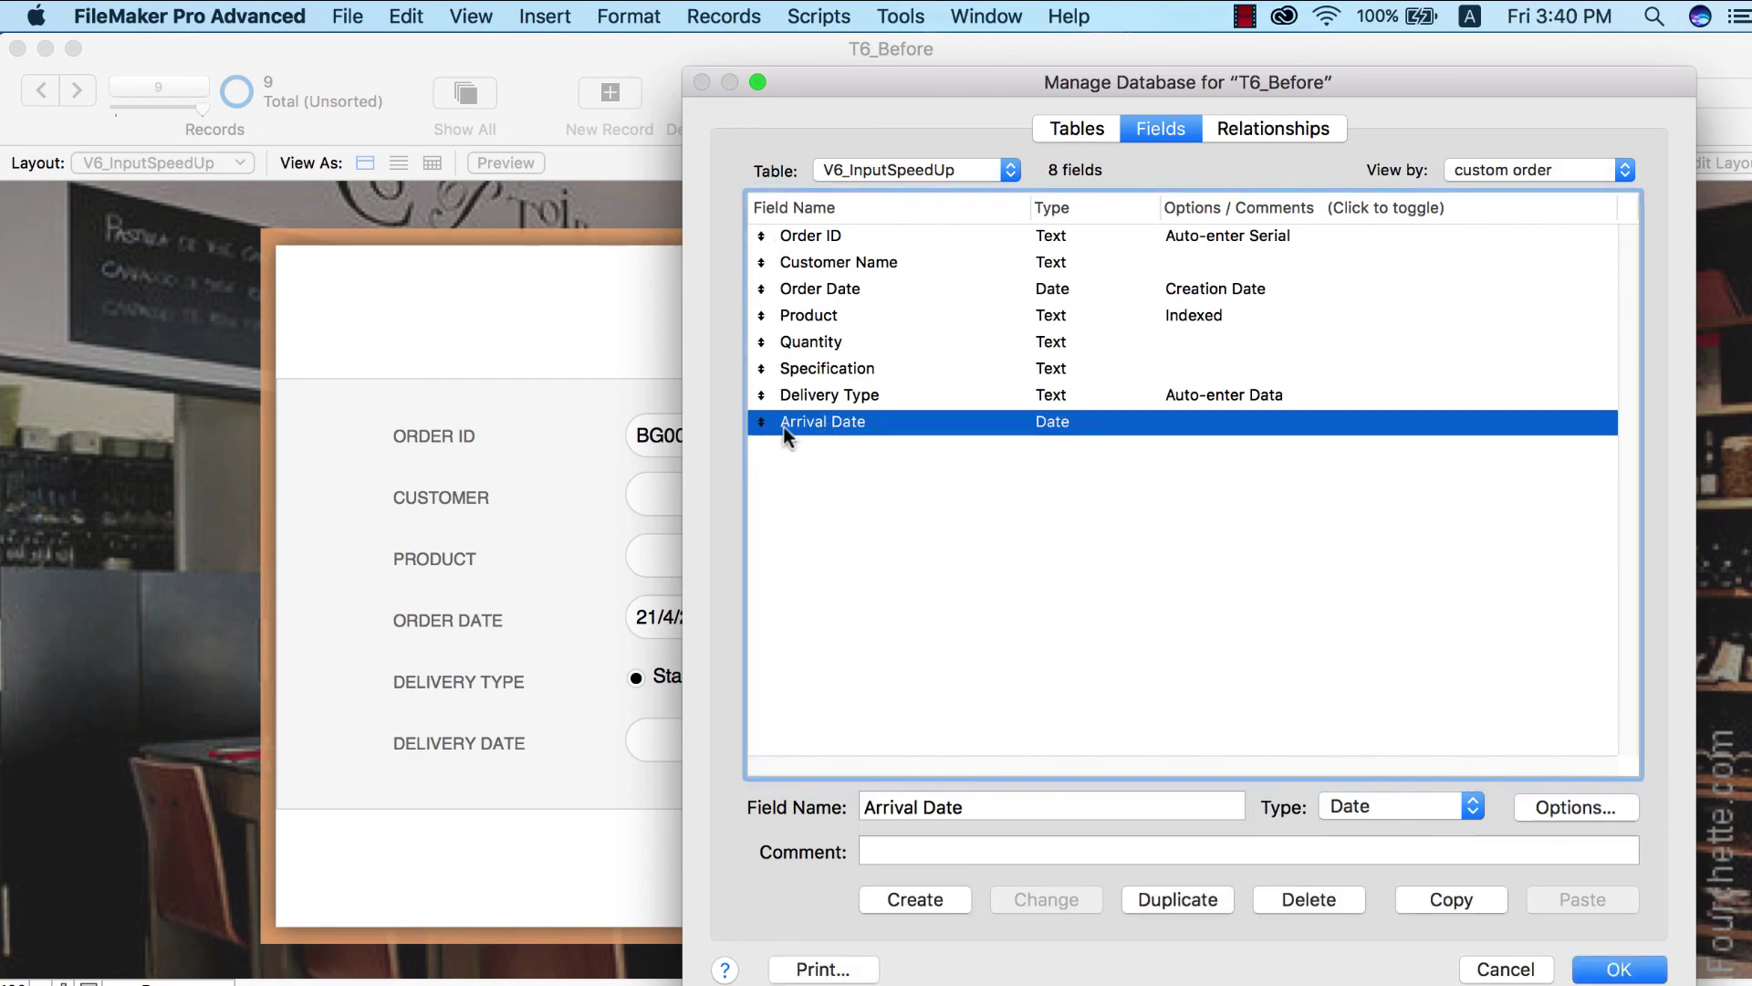
pyautogui.doubleClick(909, 425)
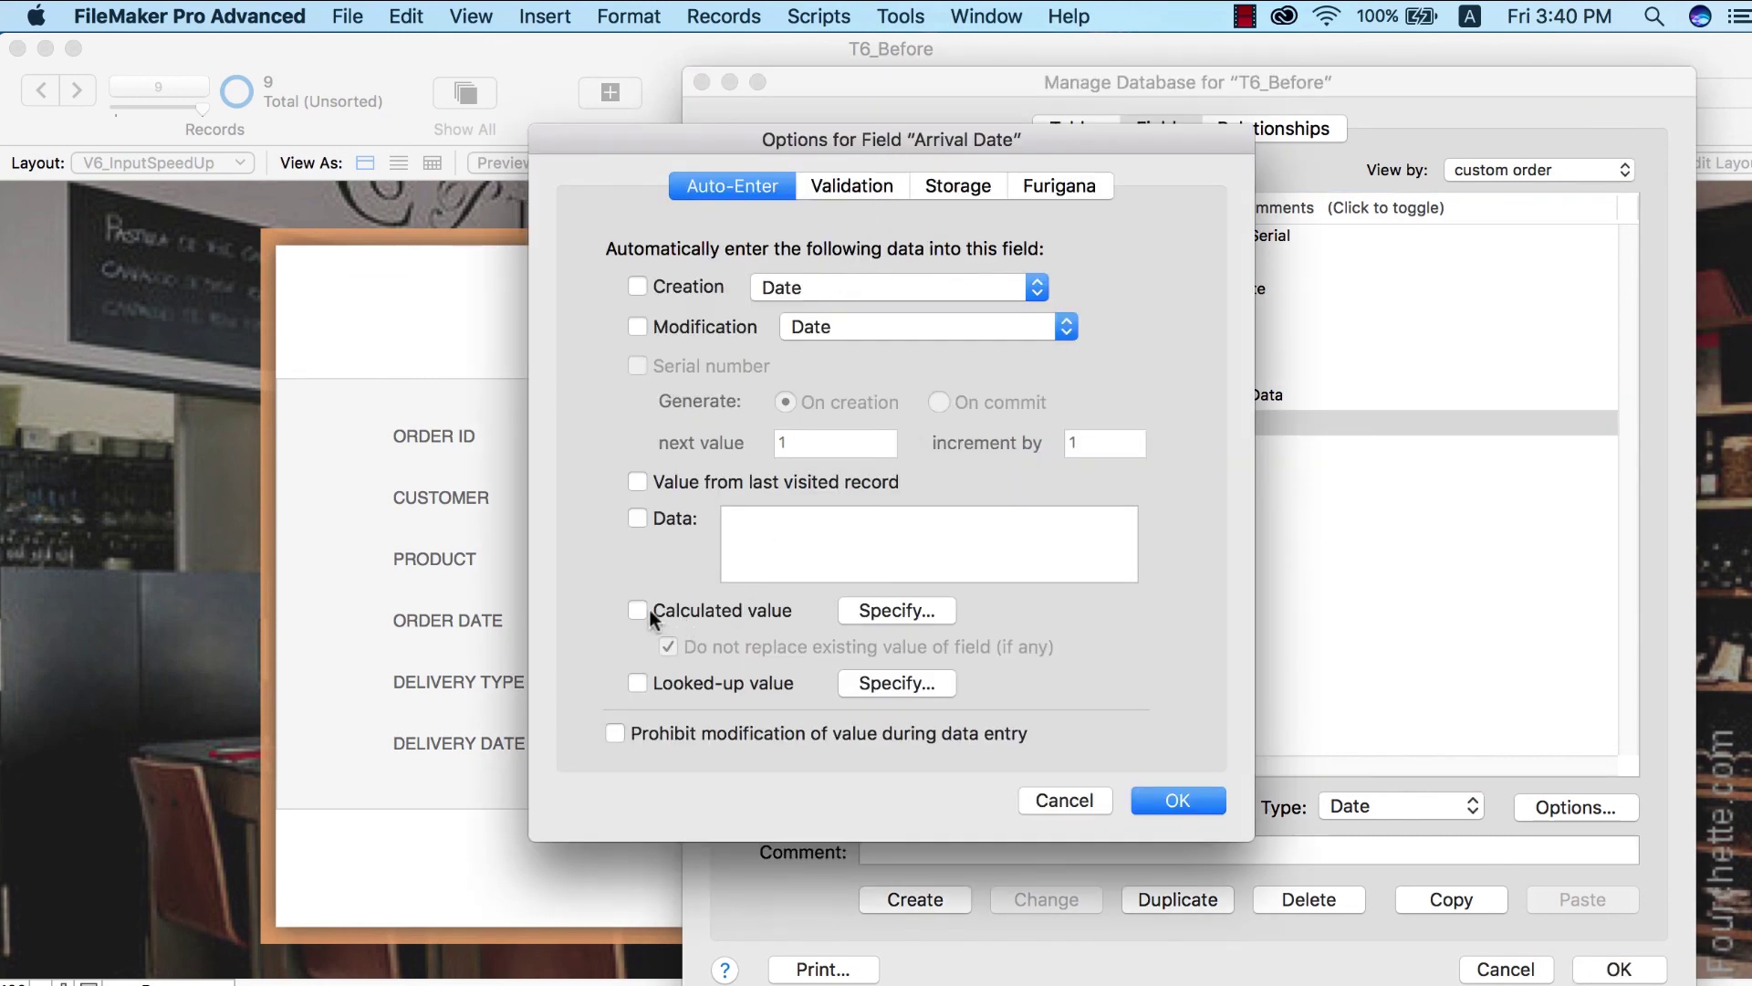
pyautogui.click(698, 612)
pyautogui.press('super+a')
pyautogui.press('BackSpace')
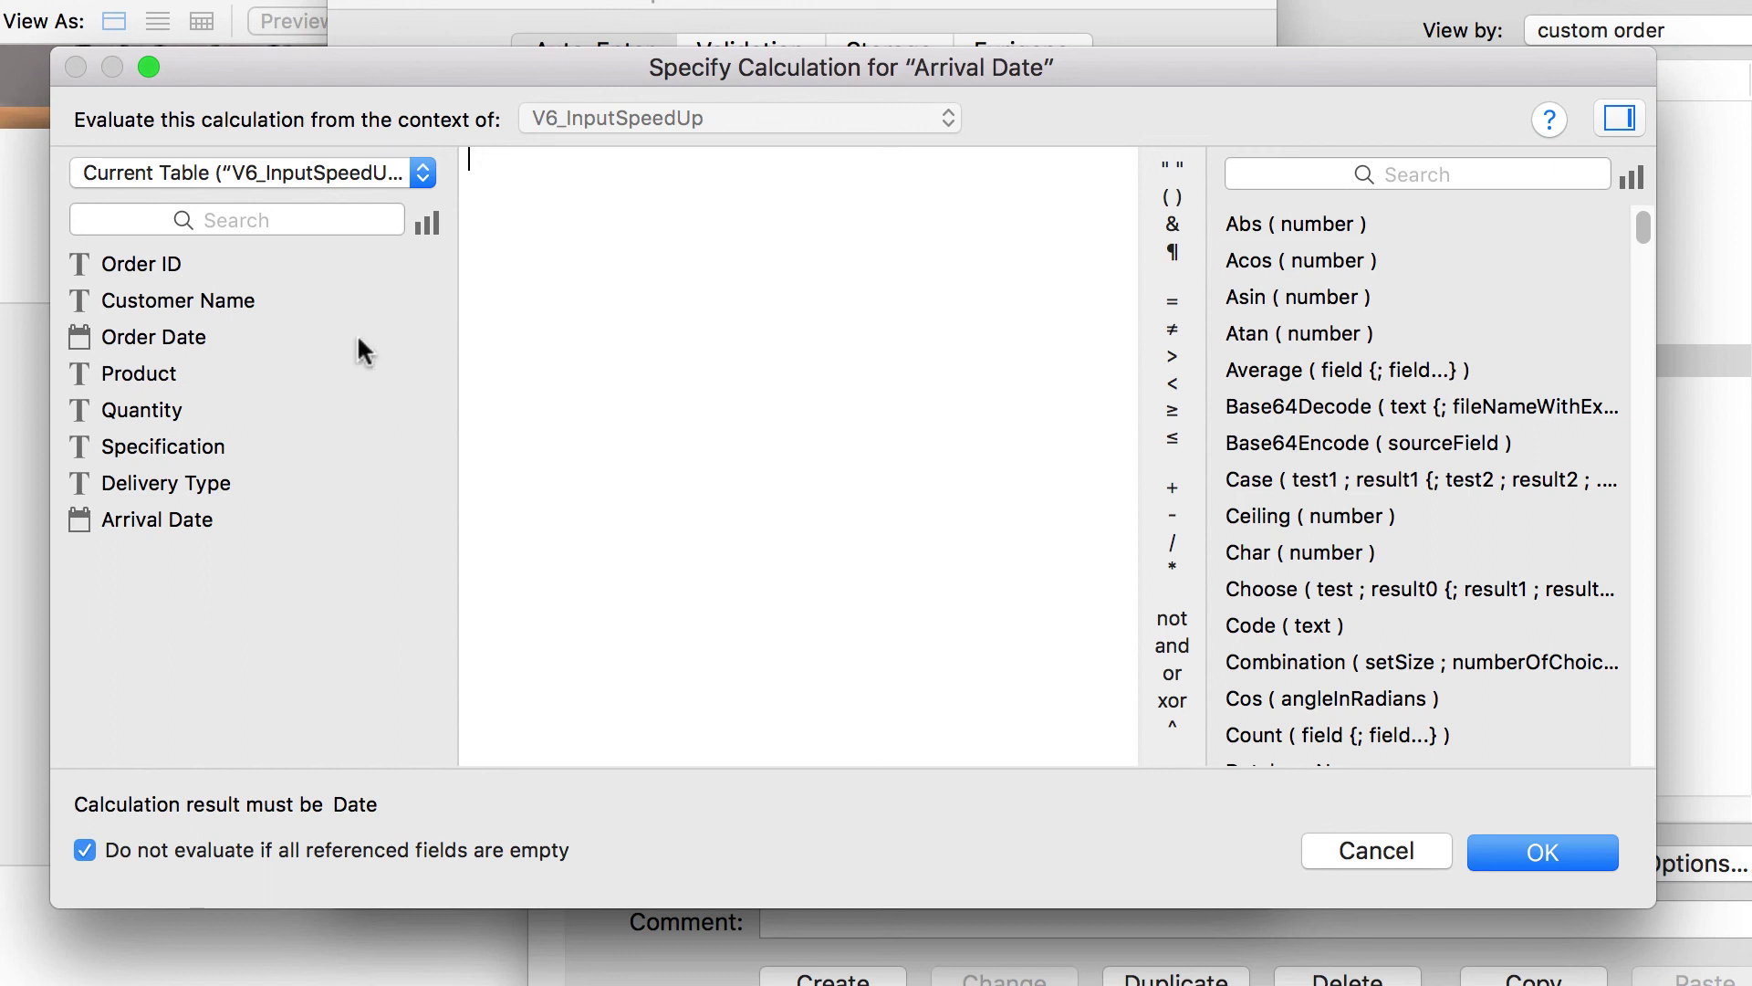
# - Enter the formula Order Date + 2 and save the field changes
pyautogui.click(186, 341)
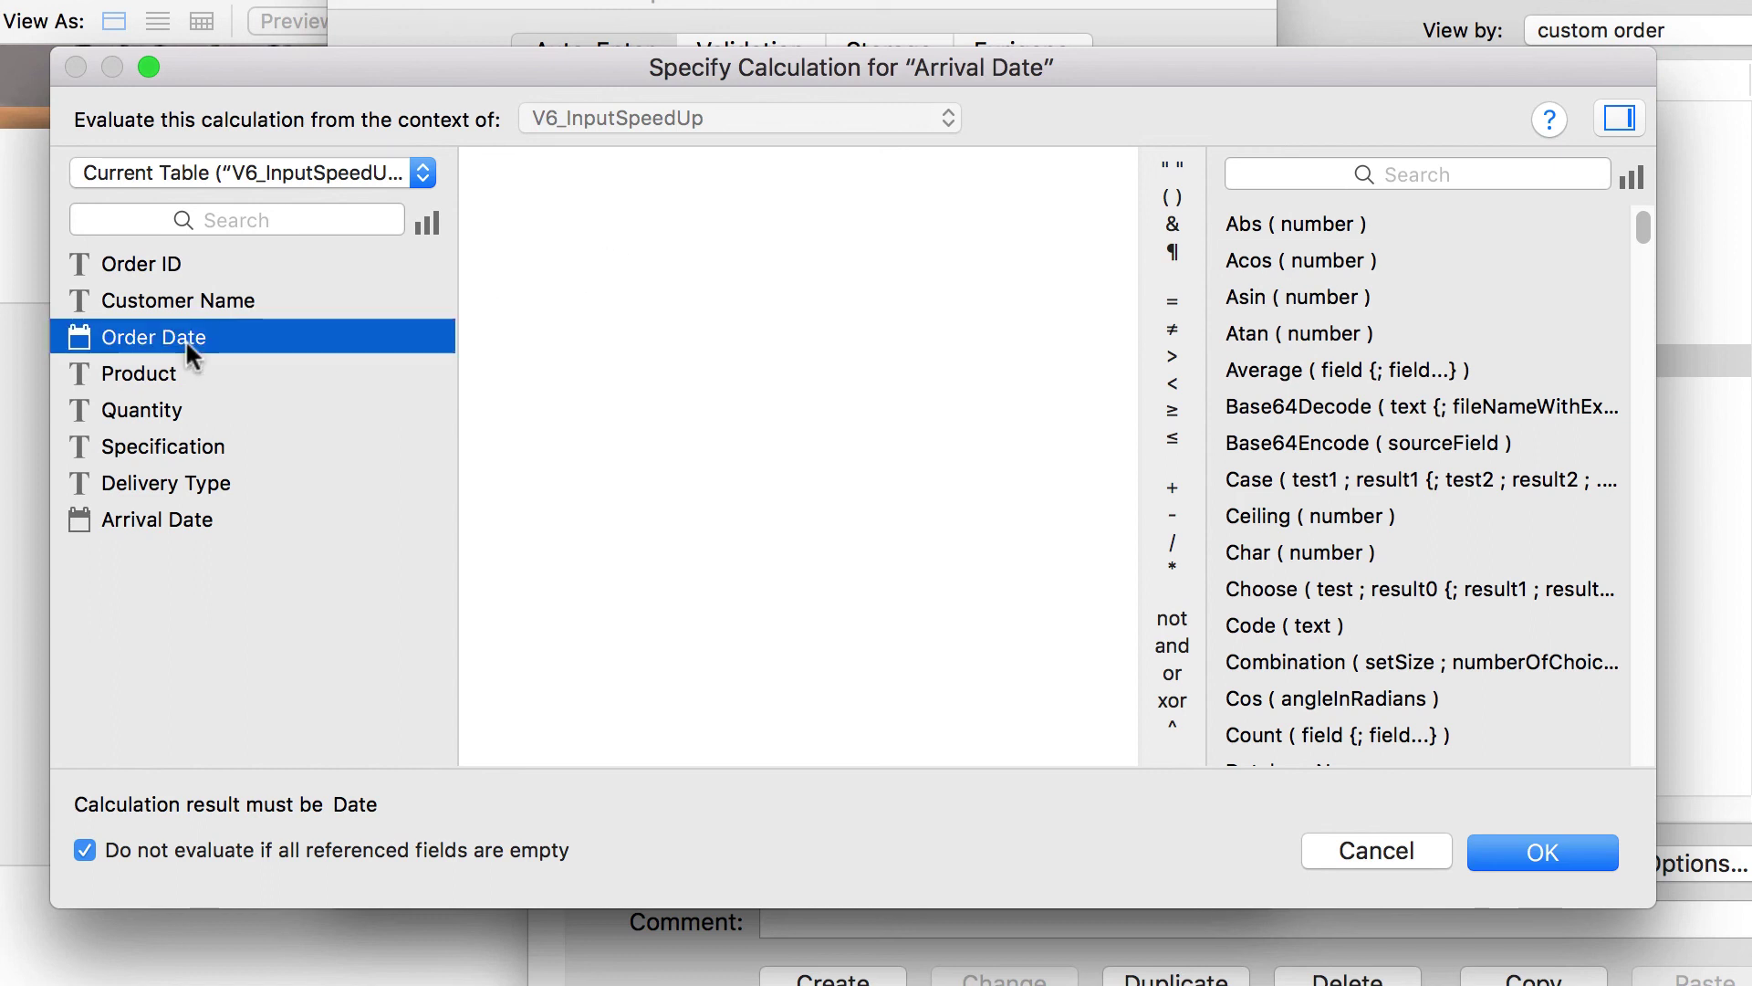
pyautogui.doubleClick(124, 345)
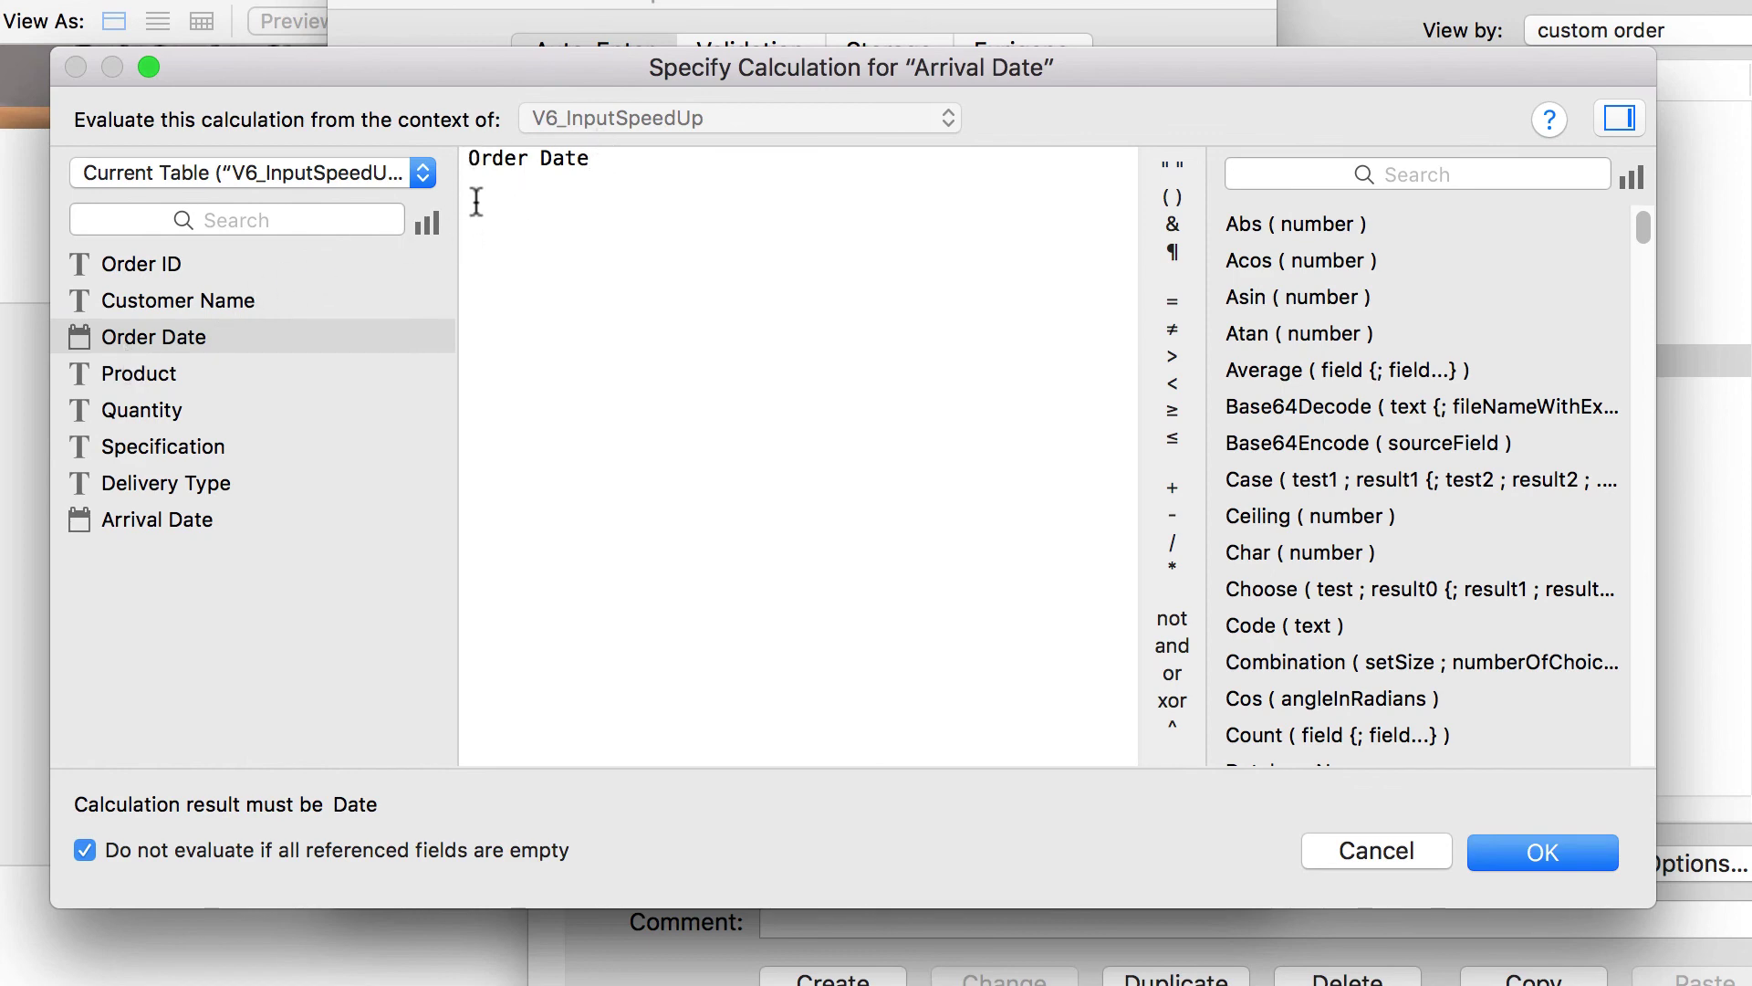
pyautogui.write('+ 2')
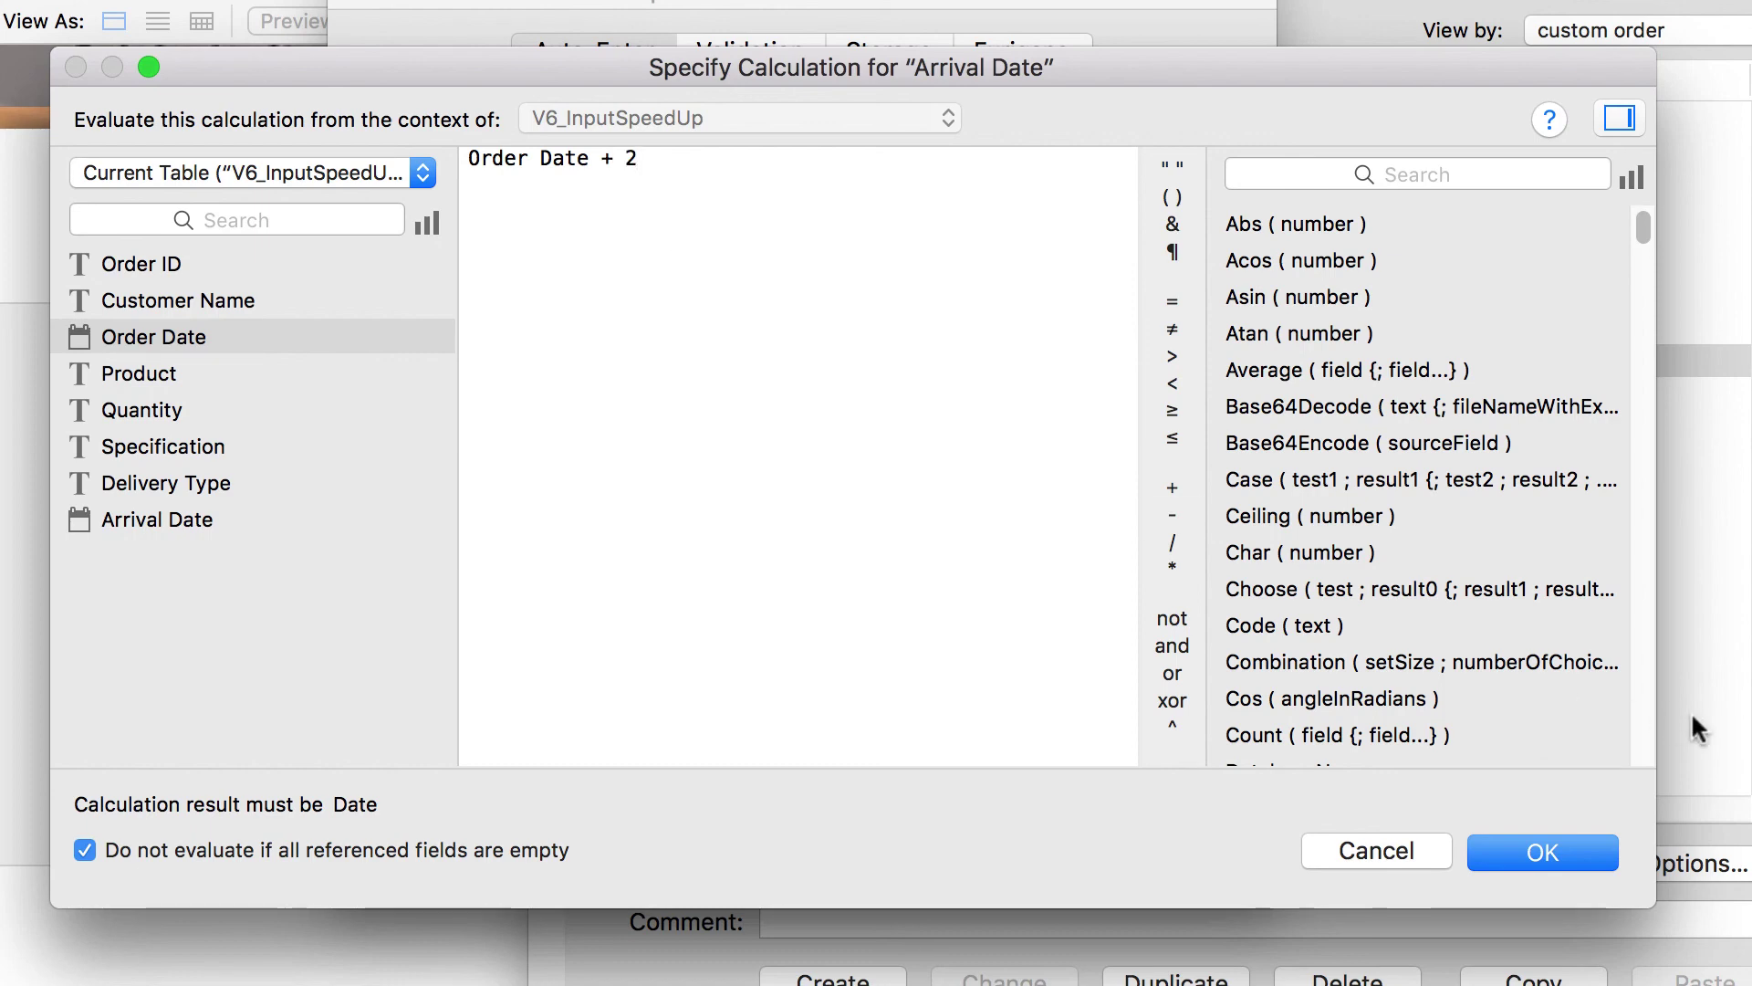
pyautogui.click(1583, 863)
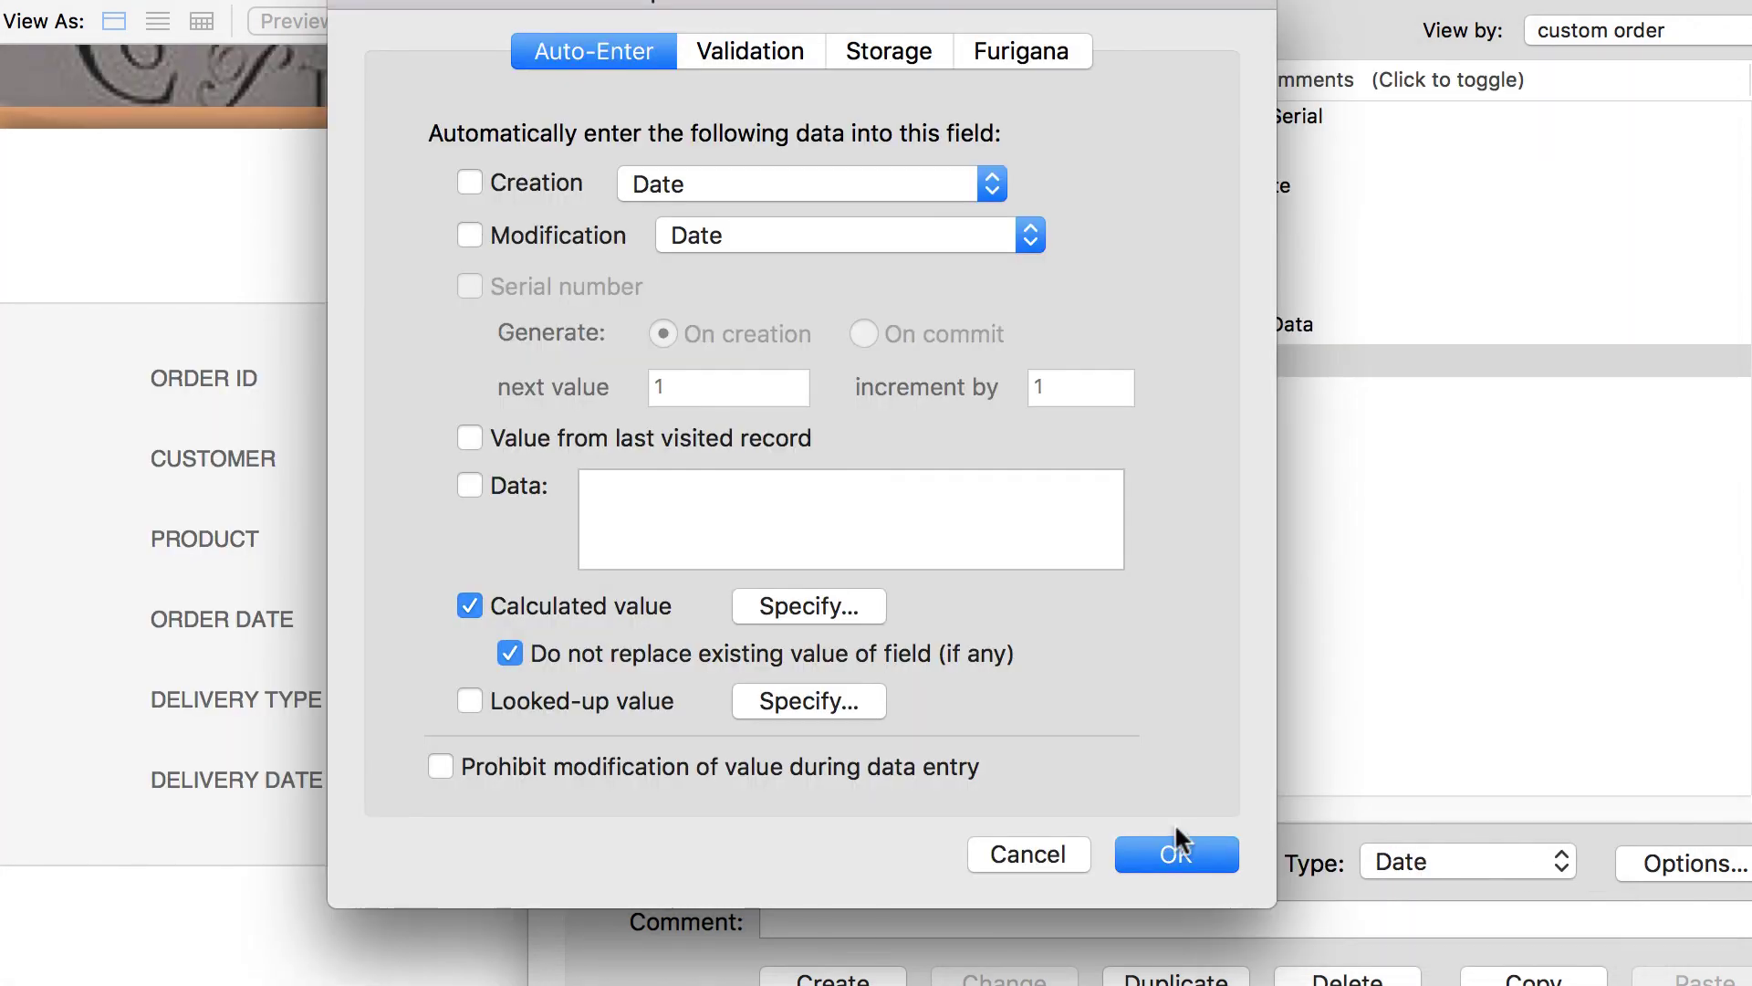
pyautogui.click(1177, 850)
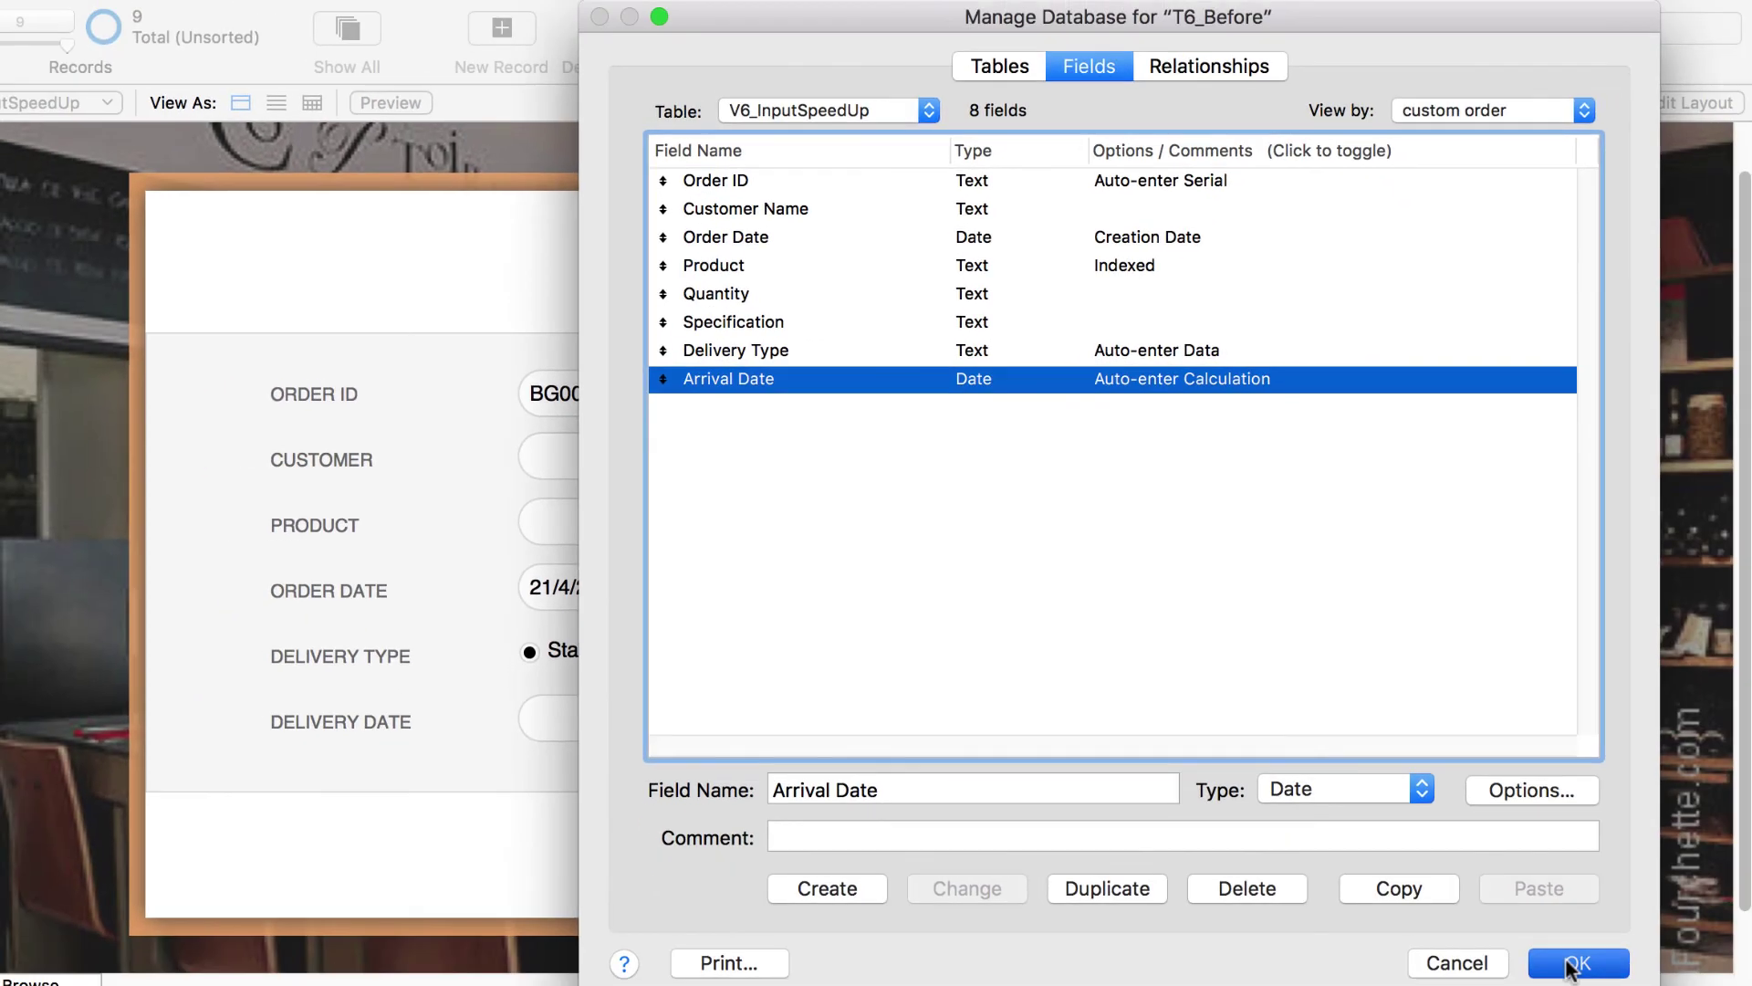
pyautogui.click(1572, 964)
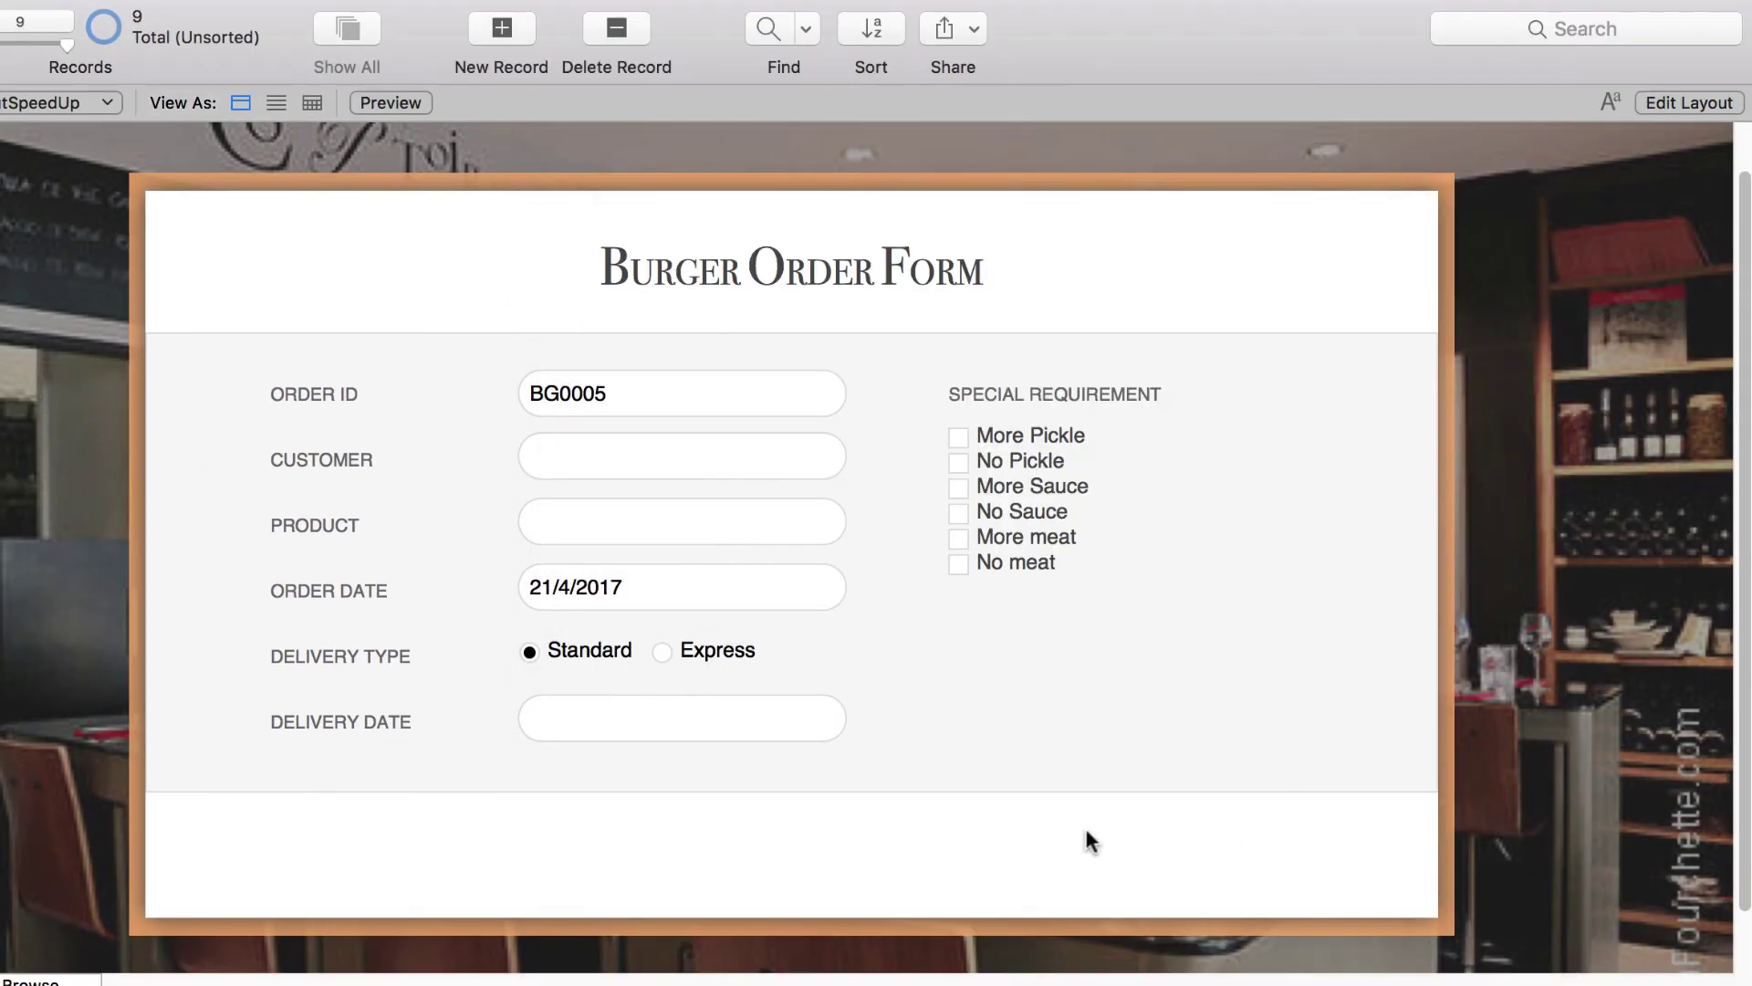
# - Add orders BG0006 and BG0007, auto-filling Order Date 21/4/2017 and Delivery Date 23/4/2017
pyautogui.click(513, 29)
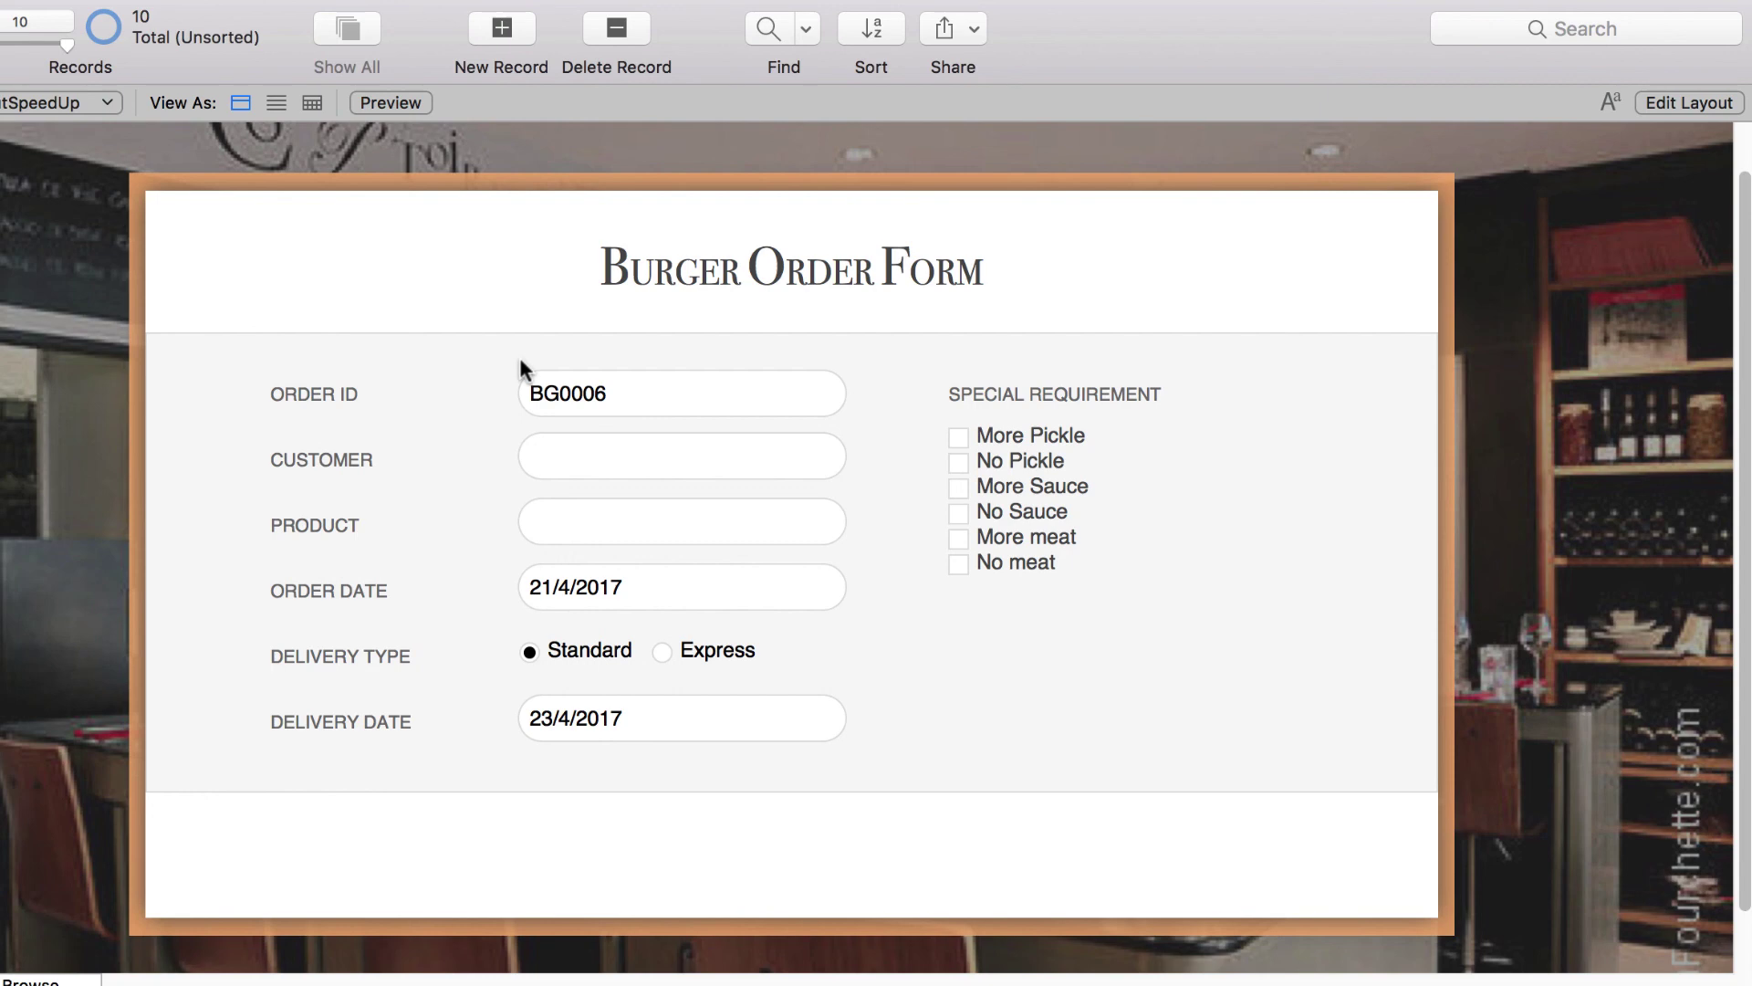
pyautogui.click(498, 33)
pyautogui.click(581, 307)
pyautogui.click(649, 458)
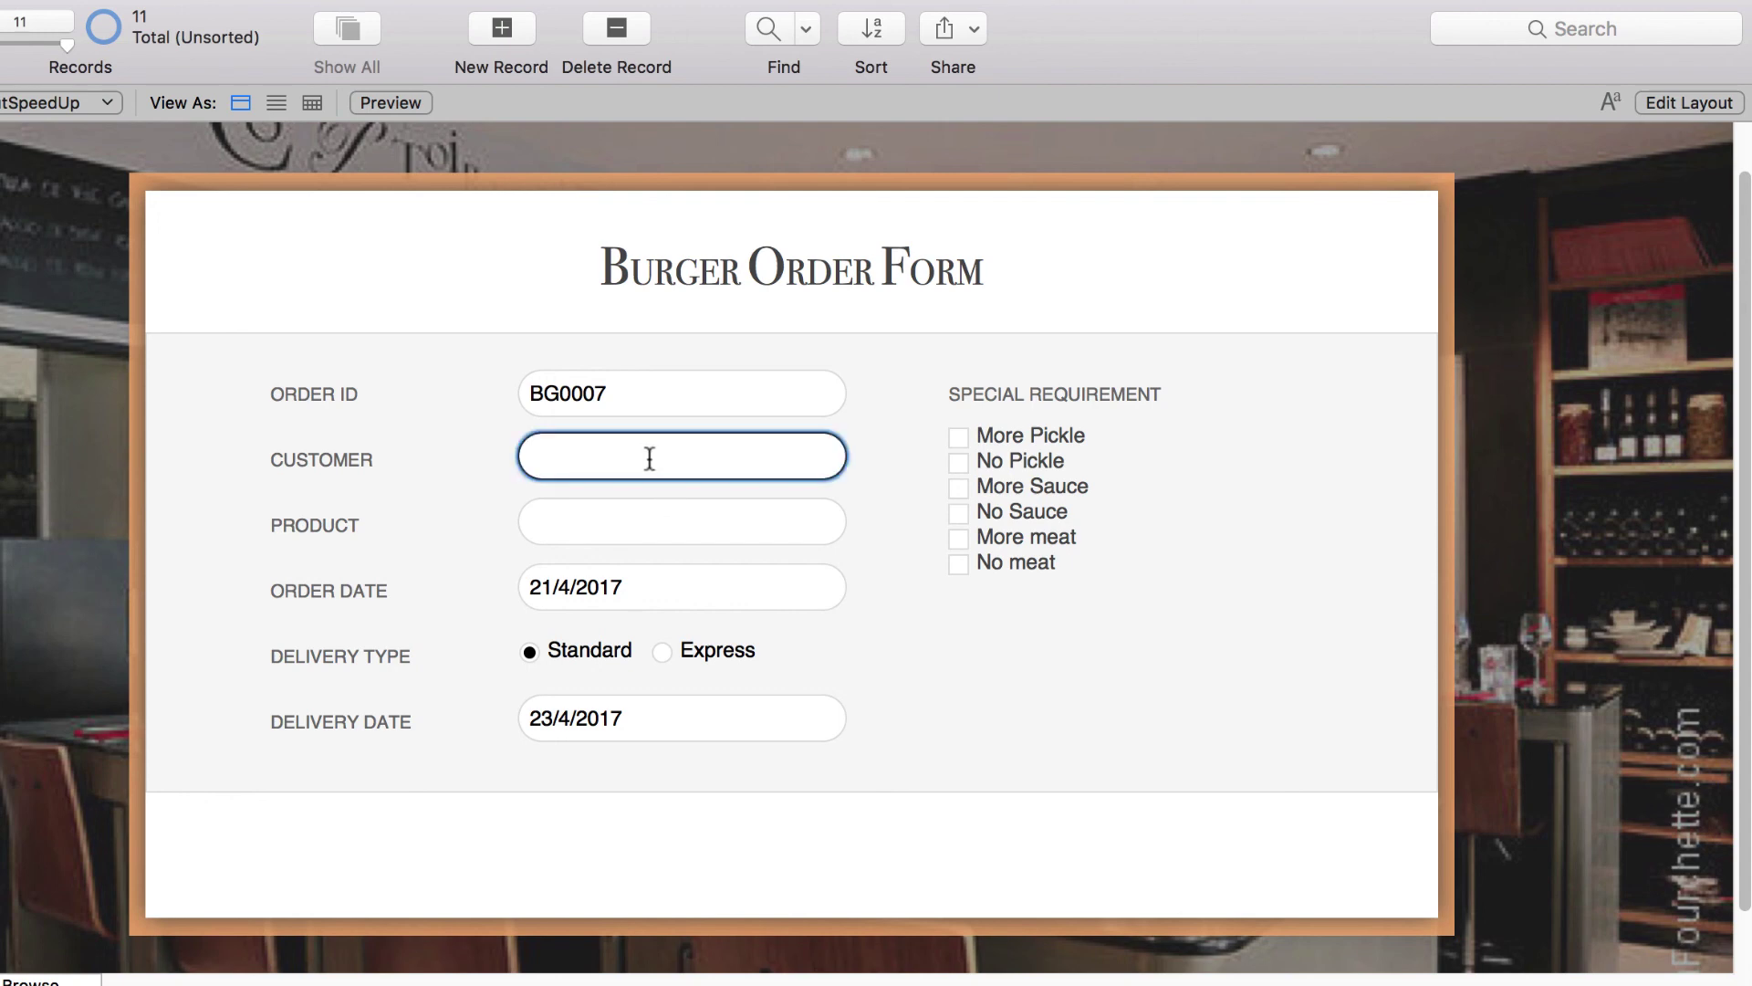
# - Enter the customer's name, choose Cheese Burger, and tick More Pickle and No Pickle
pyautogui.click(670, 522)
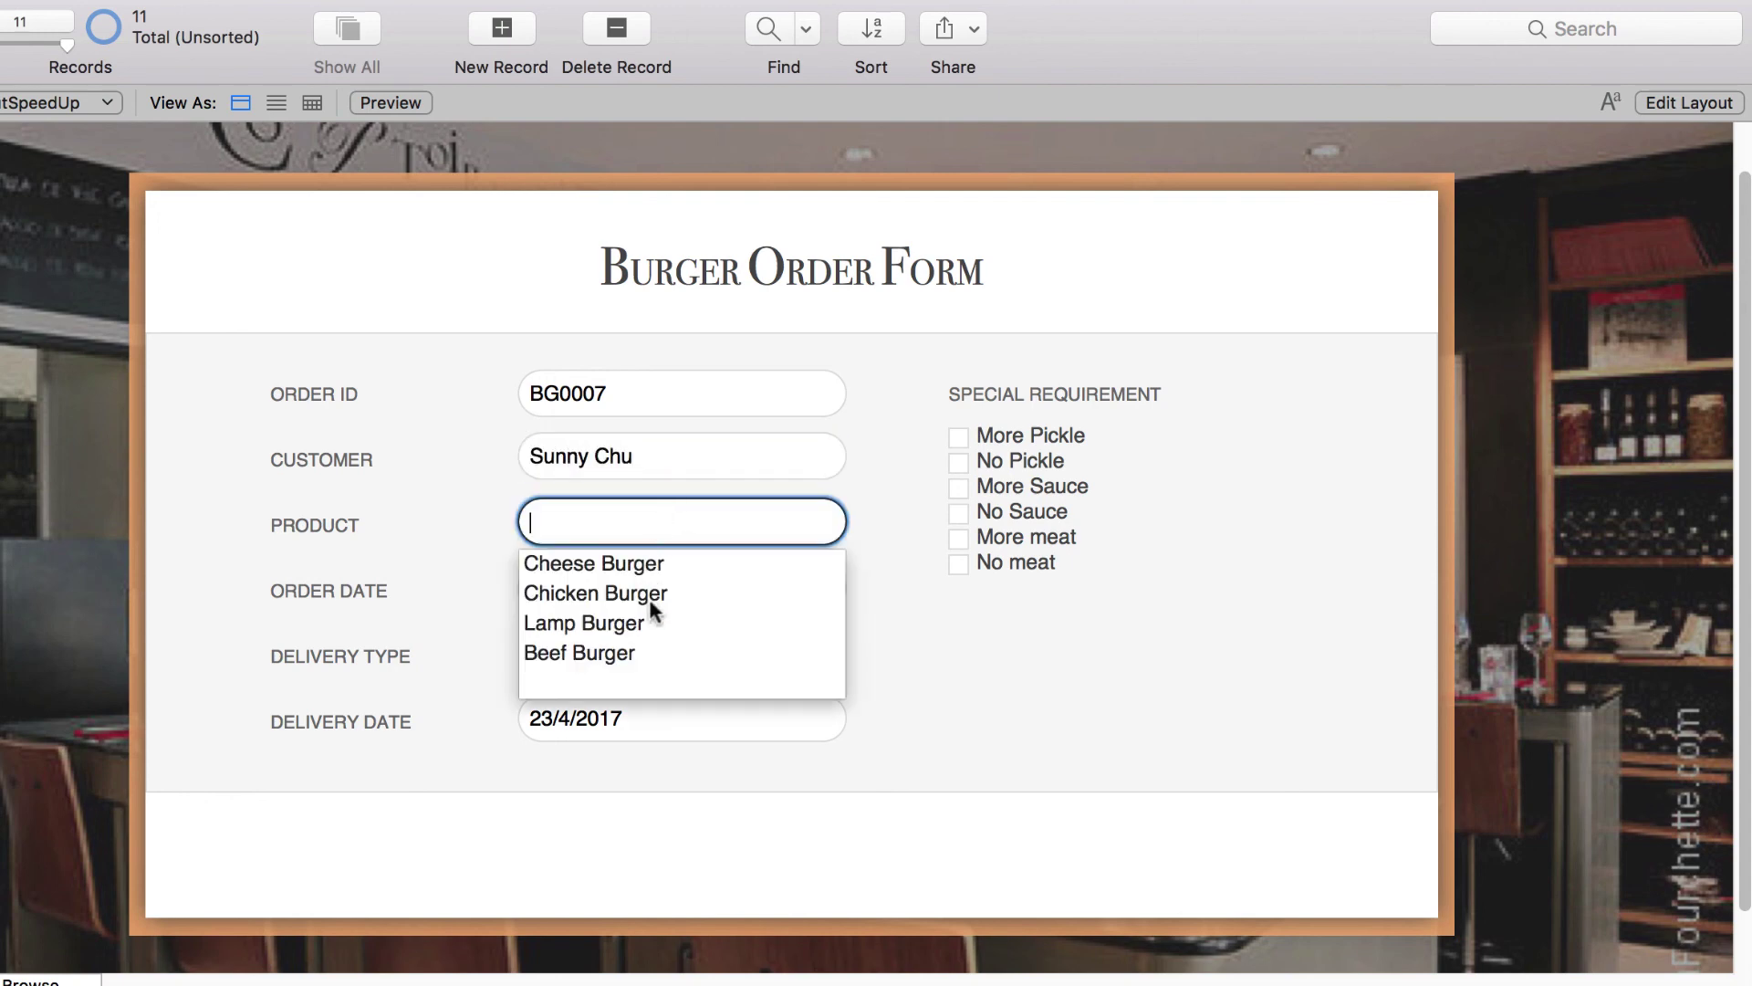
pyautogui.click(659, 566)
pyautogui.press('Tab')
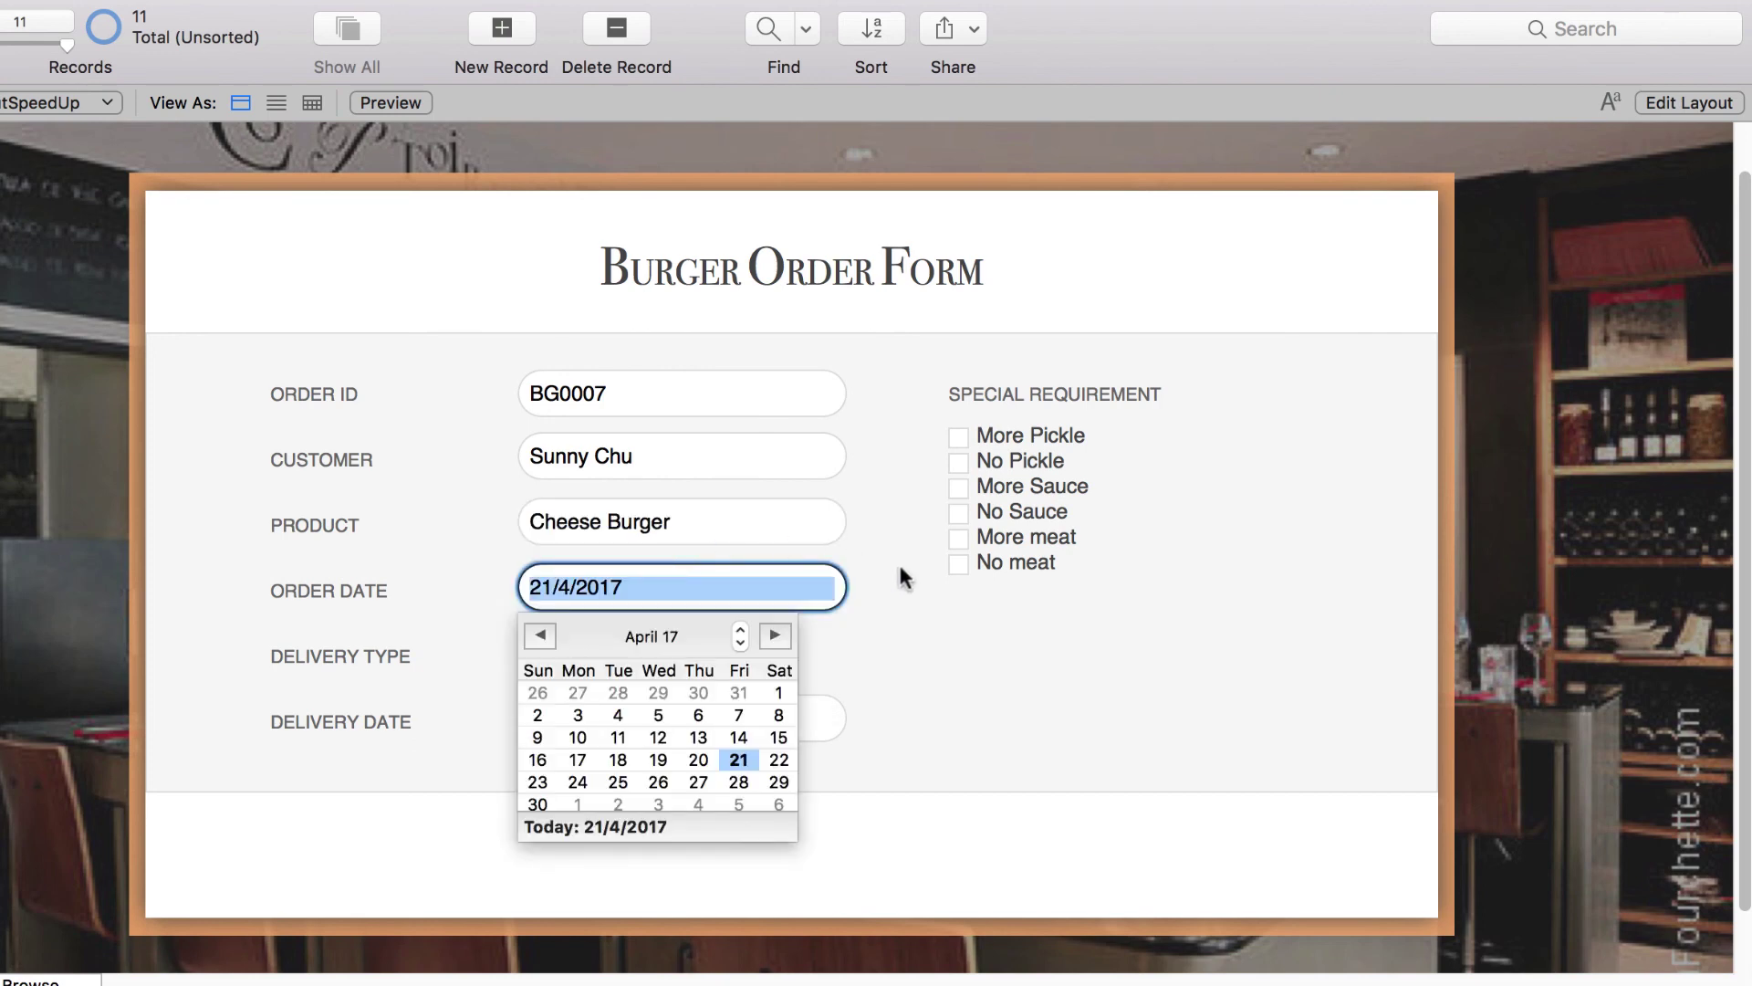
pyautogui.press('Escape')
pyautogui.click(957, 436)
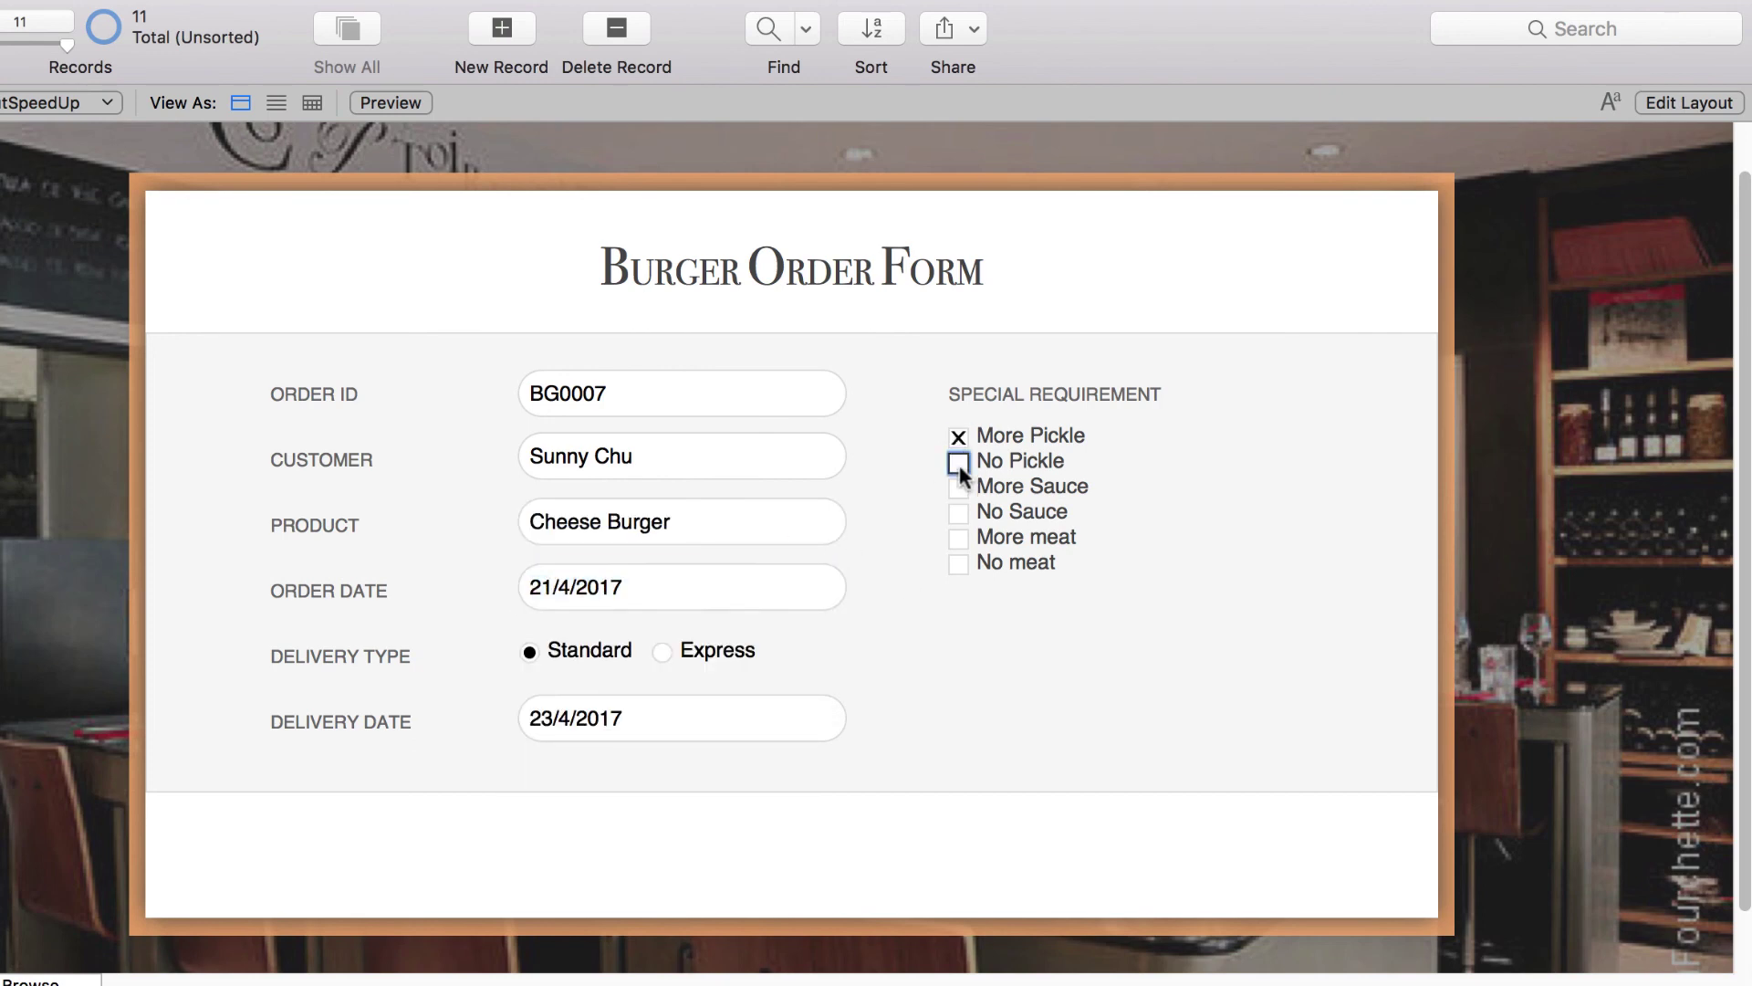
pyautogui.click(958, 463)
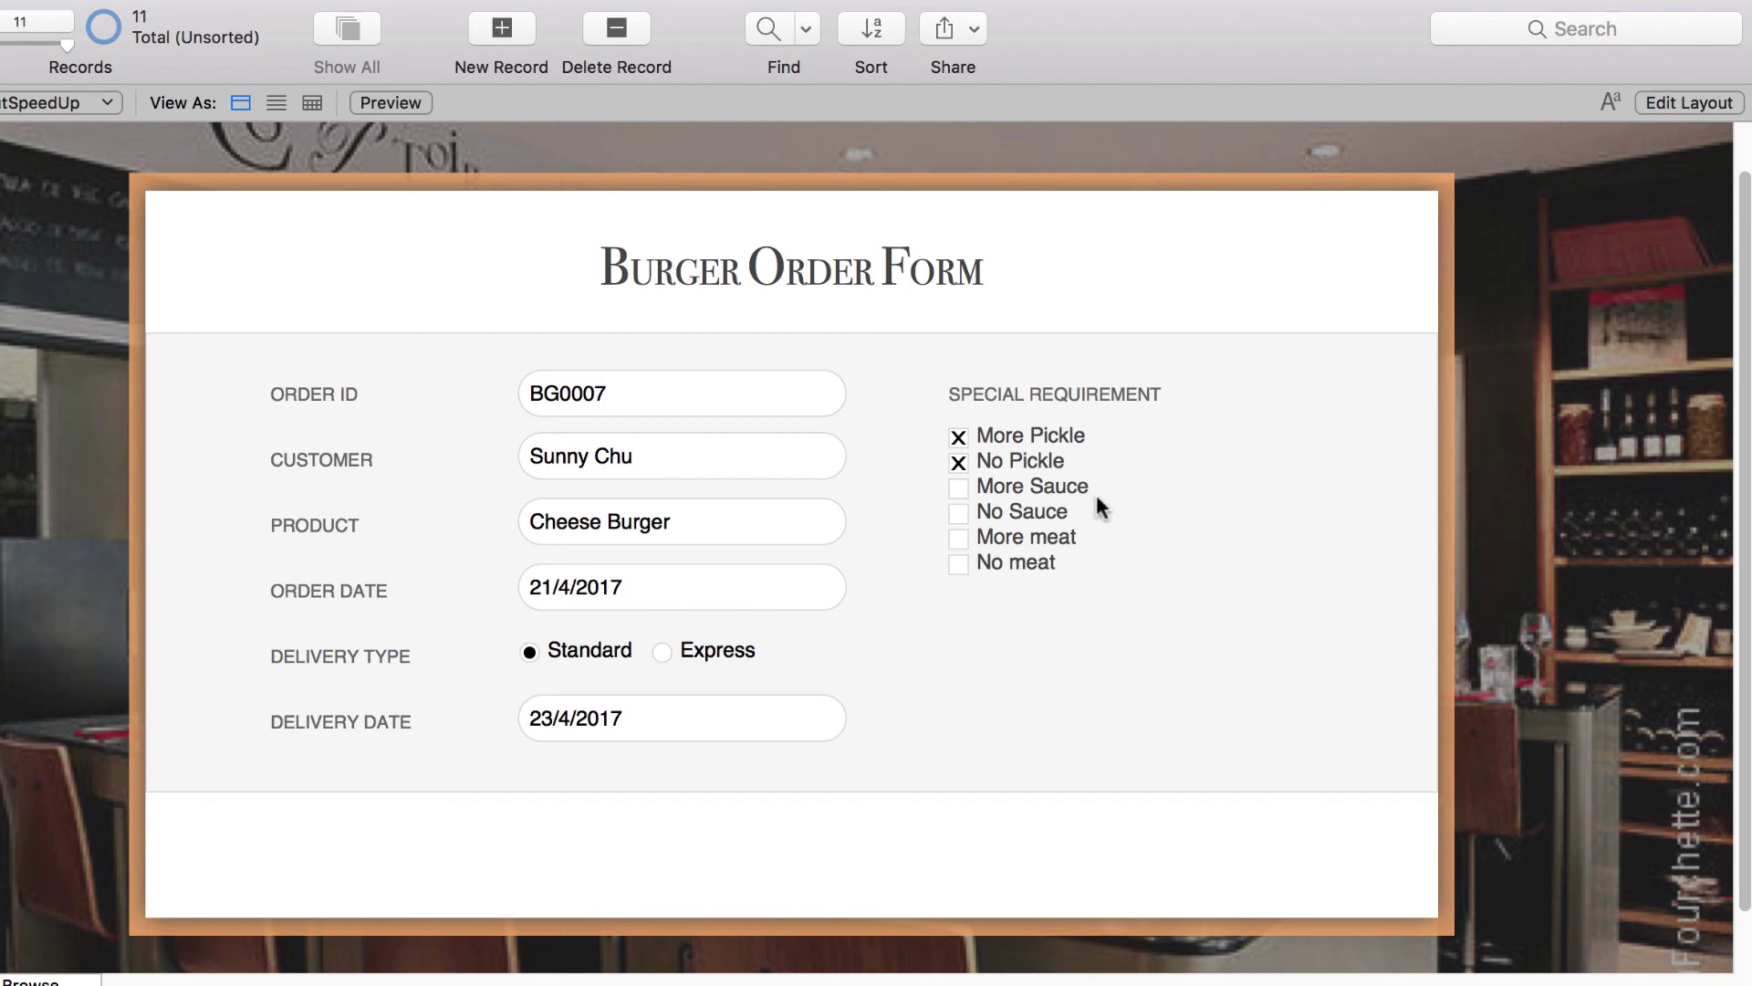